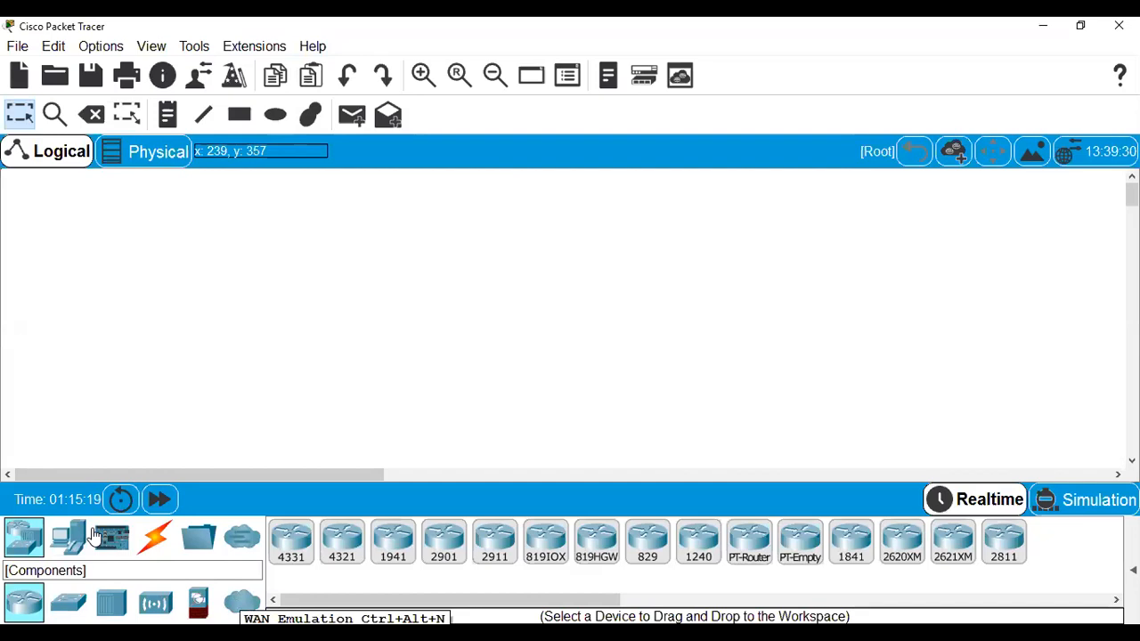
Browse End Devices and Components, then list the cable types such as Serial DTE, Coaxial and IoT Custom Cable.
{"action": "left_click", "coordinate": [68, 539]}
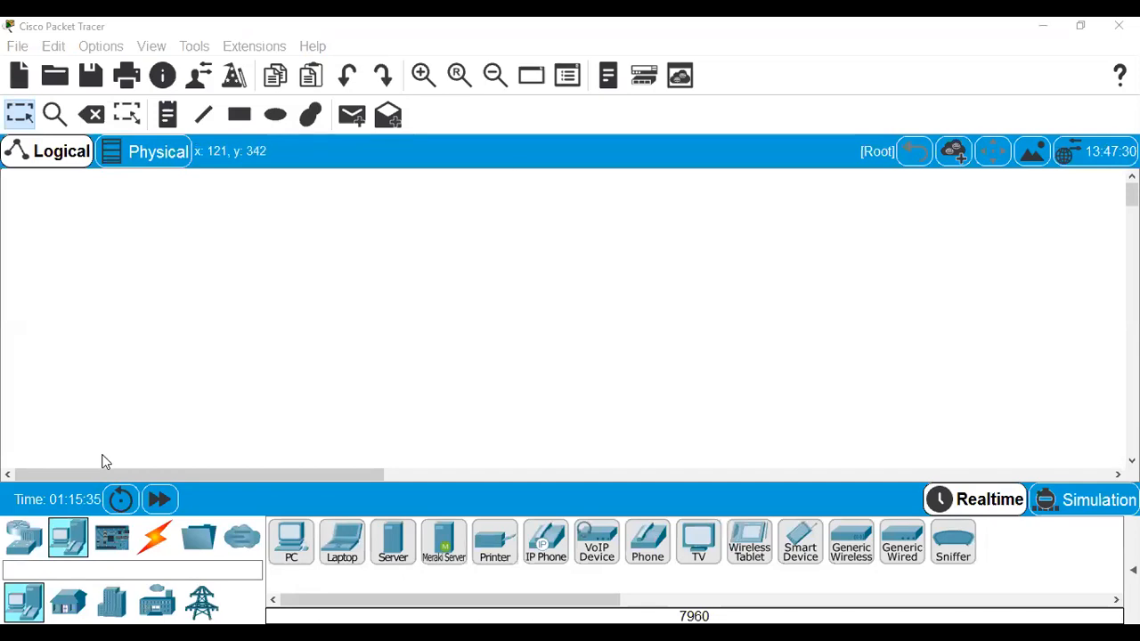
{"action": "left_click", "coordinate": [113, 540]}
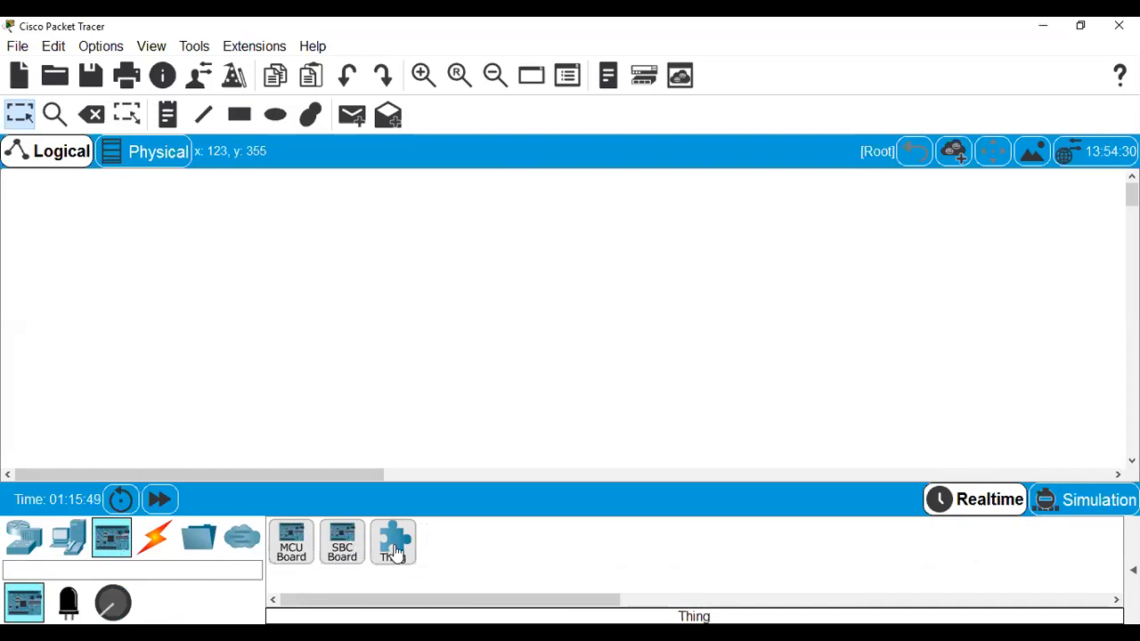
{"action": "left_click", "coordinate": [157, 545]}
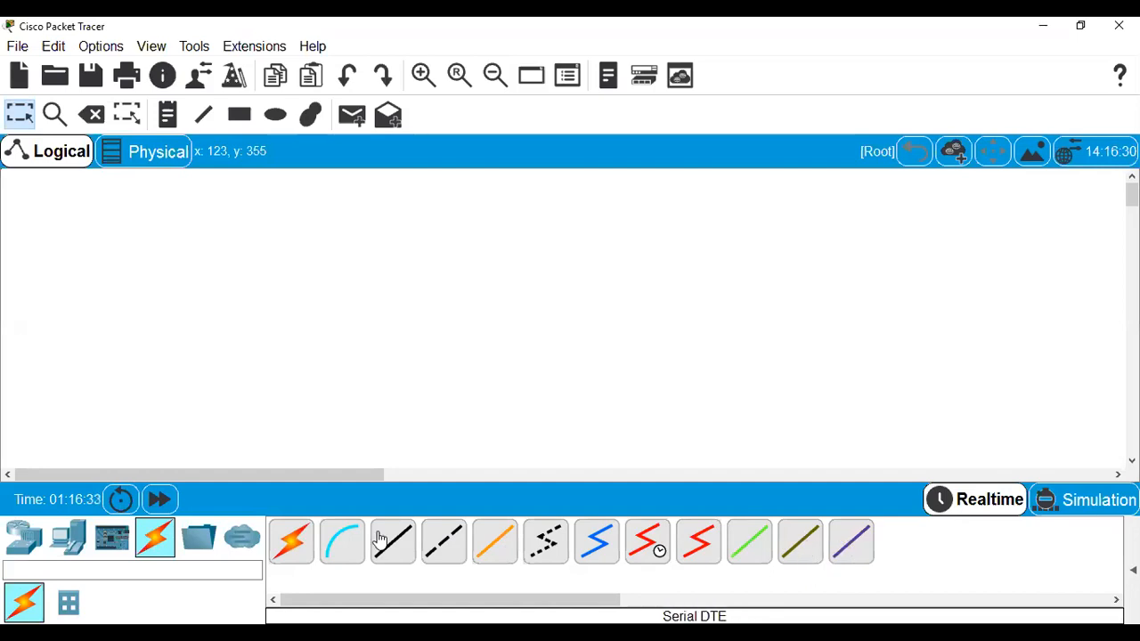
Look through Miscellaneous, Components, Actuators and Sensors, then list Home devices like AC and Garage Door.
{"action": "left_click", "coordinate": [208, 534]}
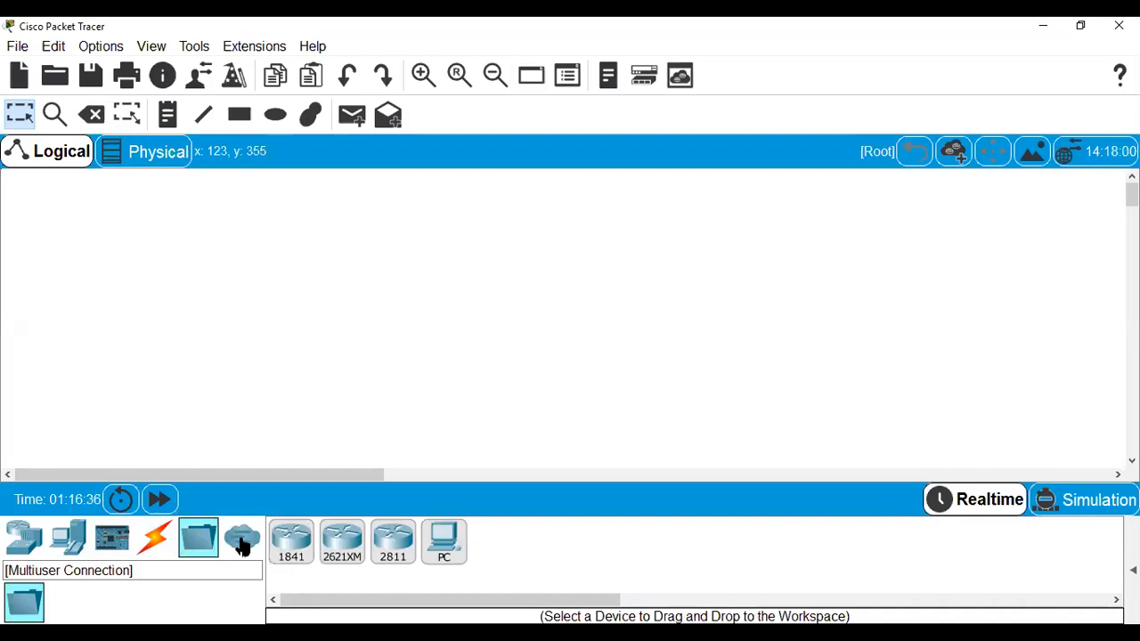
{"action": "left_click", "coordinate": [242, 545]}
{"action": "left_click", "coordinate": [119, 539]}
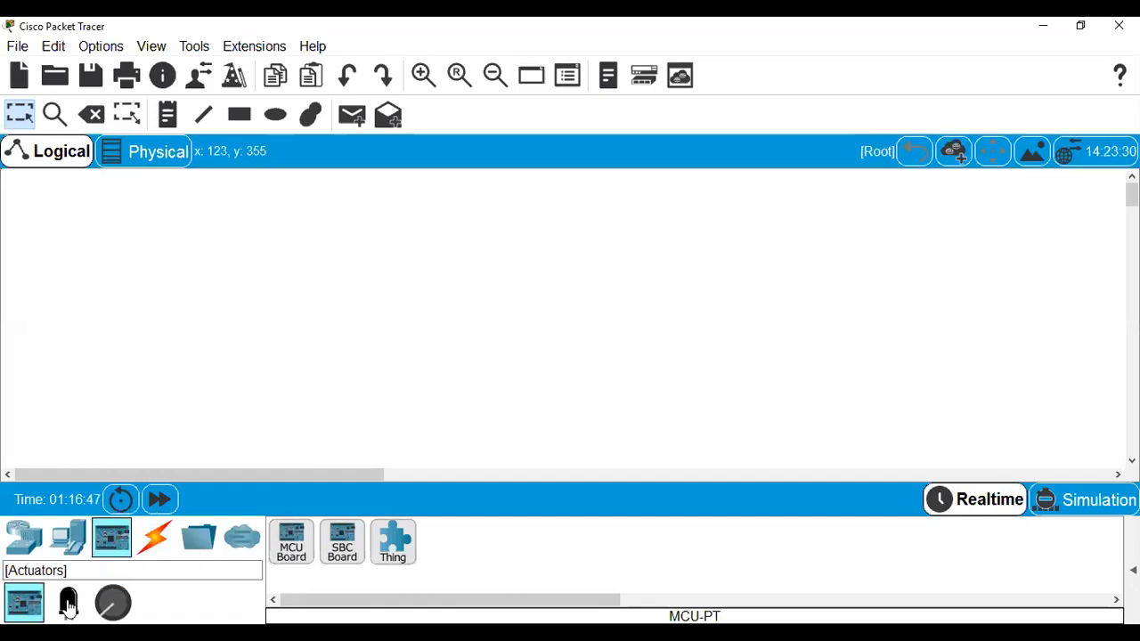
{"action": "left_click", "coordinate": [68, 605]}
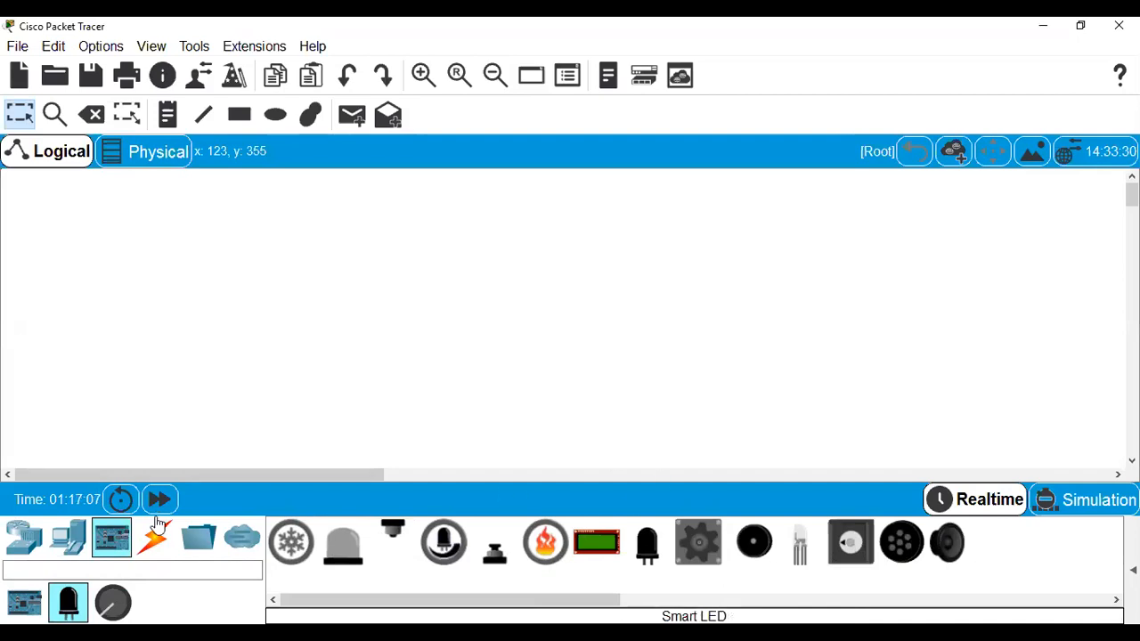
{"action": "left_click", "coordinate": [112, 603]}
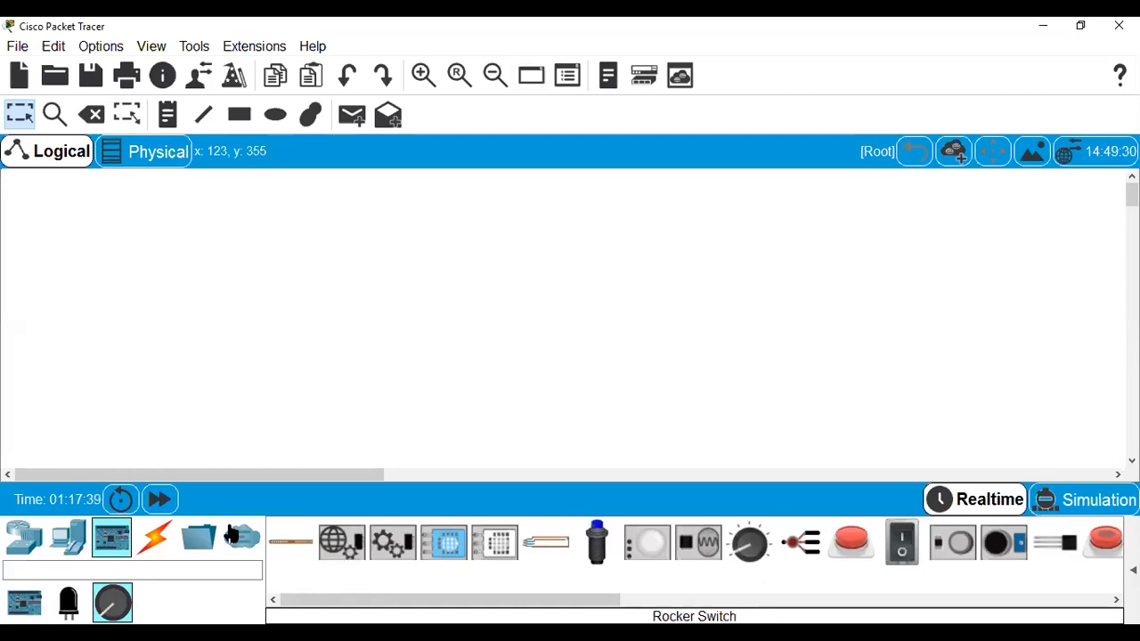
{"action": "left_click", "coordinate": [75, 550]}
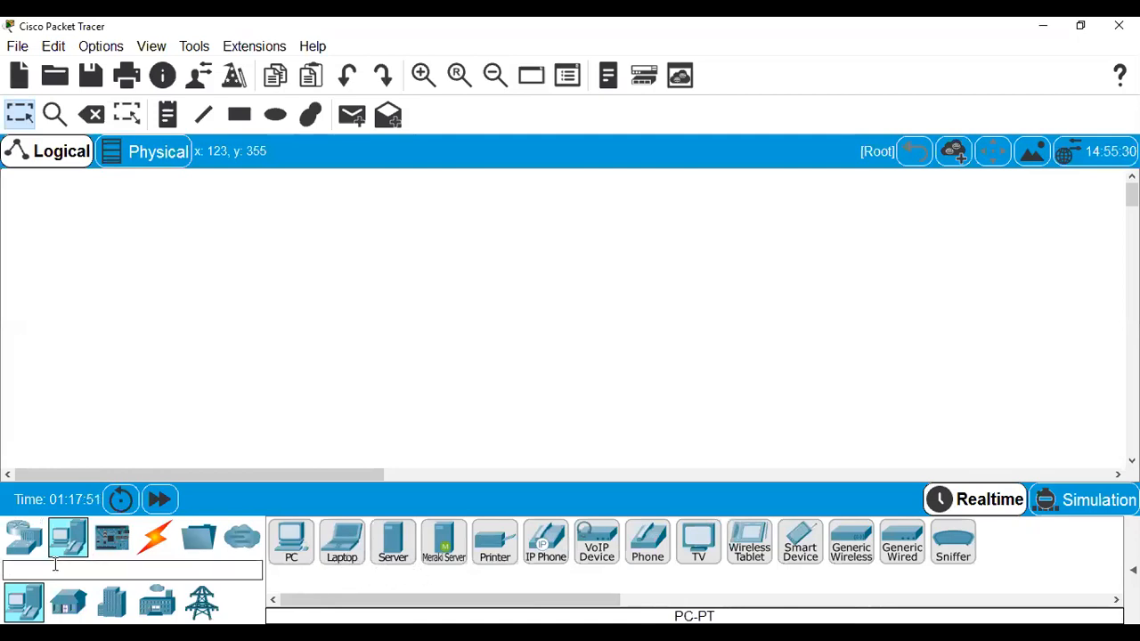
{"action": "left_click", "coordinate": [62, 606]}
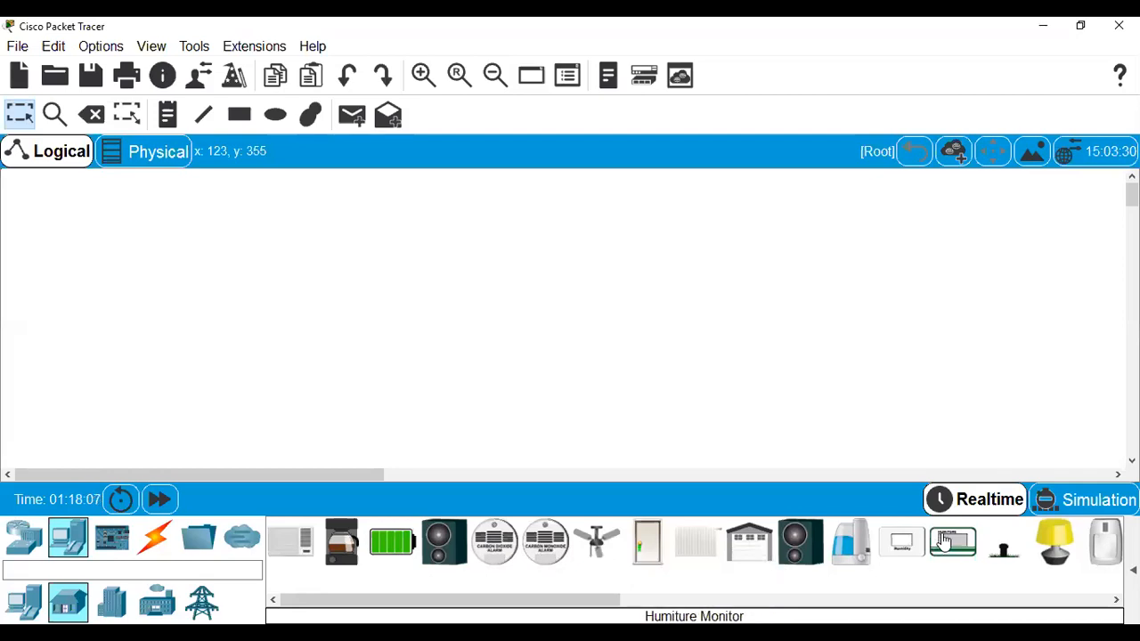
Place a Motion Detector and a Webcam from the Home list side by side, nudging them level.
{"action": "left_click_drag", "start_coordinate": [611, 598], "coordinate": [682, 601]}
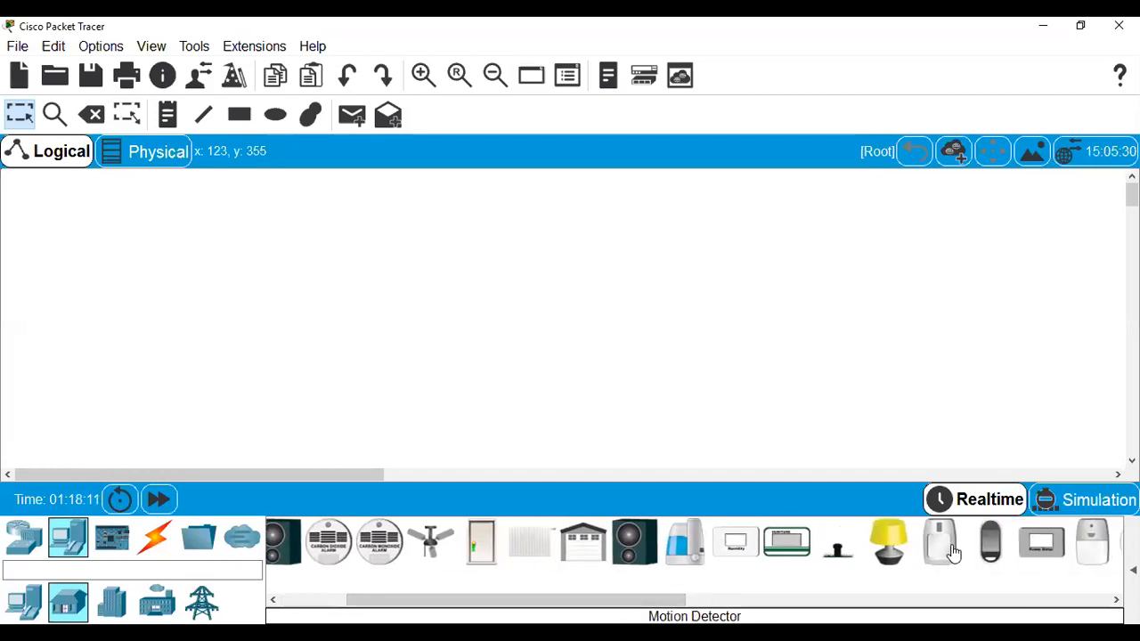
{"action": "left_click_drag", "start_coordinate": [953, 552], "coordinate": [686, 353]}
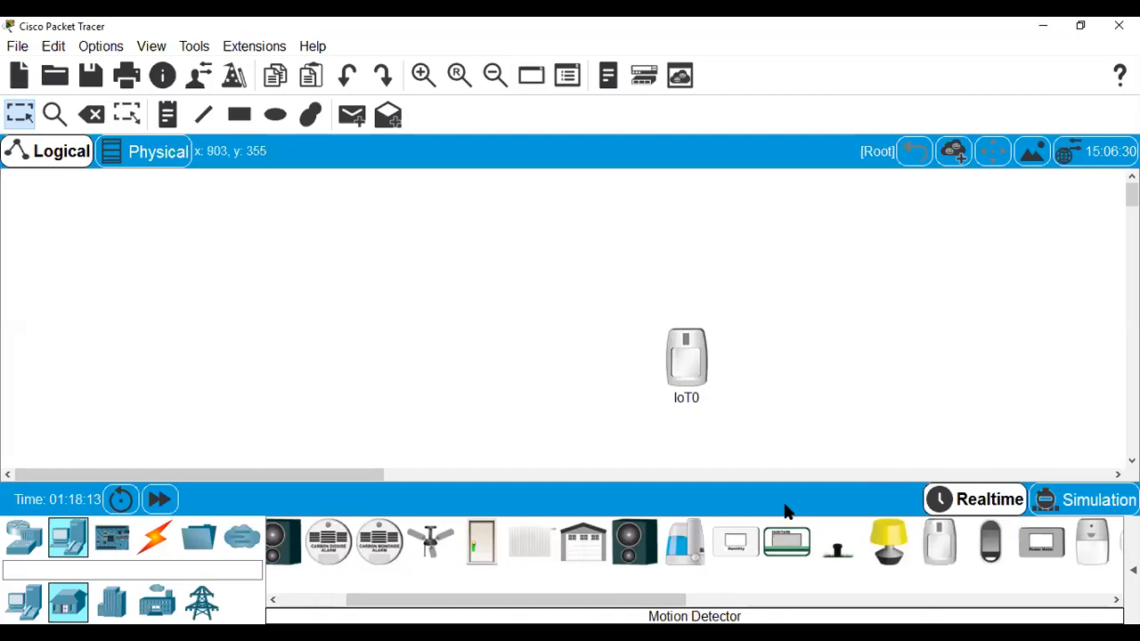
{"action": "left_click_drag", "start_coordinate": [636, 601], "coordinate": [875, 593]}
{"action": "left_click_drag", "start_coordinate": [901, 541], "coordinate": [400, 365]}
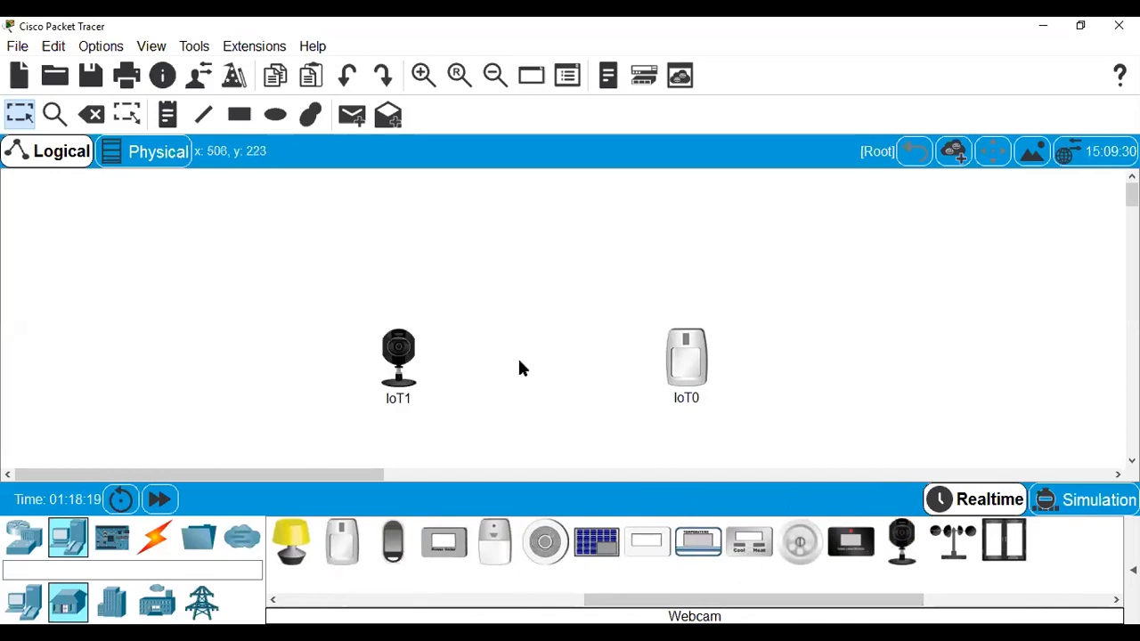
{"action": "left_click_drag", "start_coordinate": [702, 365], "coordinate": [608, 378]}
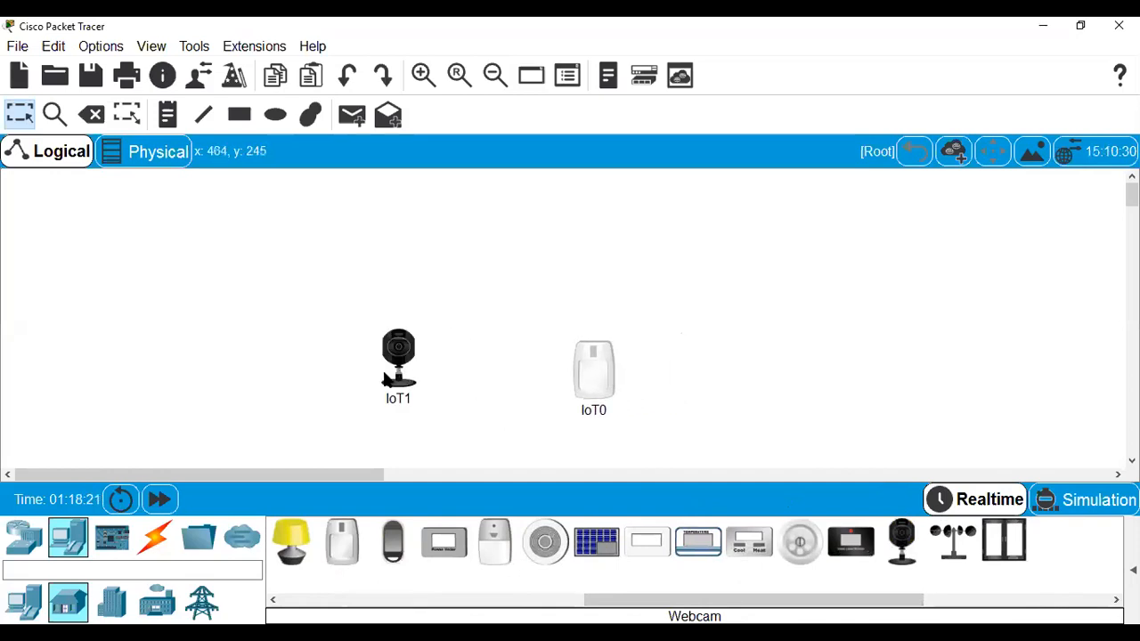
{"action": "left_click_drag", "start_coordinate": [385, 378], "coordinate": [377, 405]}
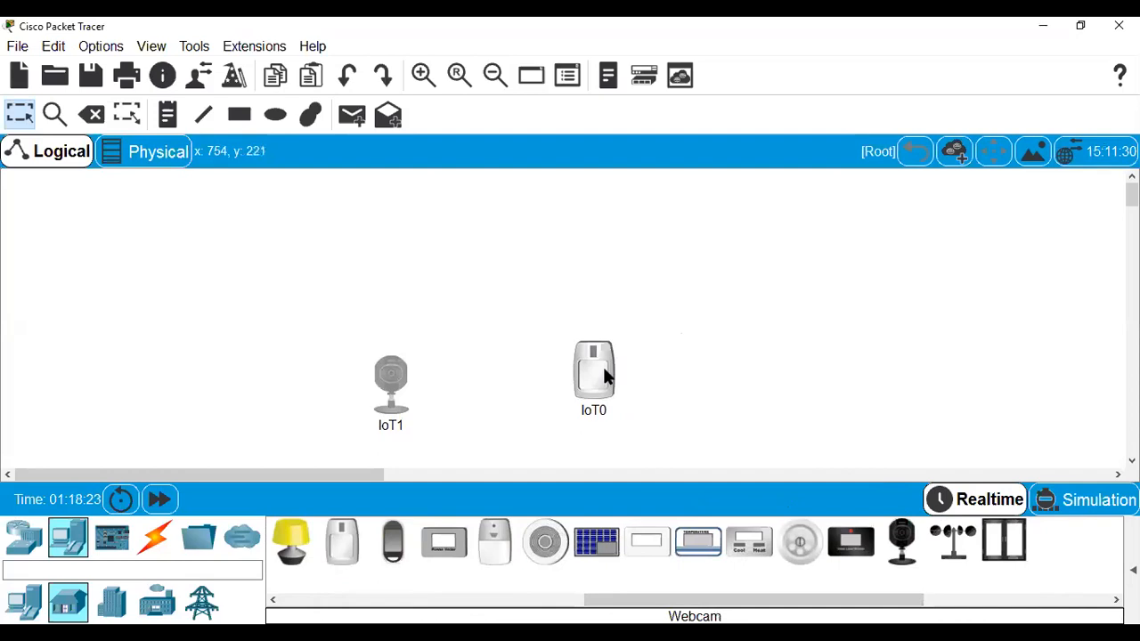
{"action": "left_click_drag", "start_coordinate": [605, 377], "coordinate": [596, 388]}
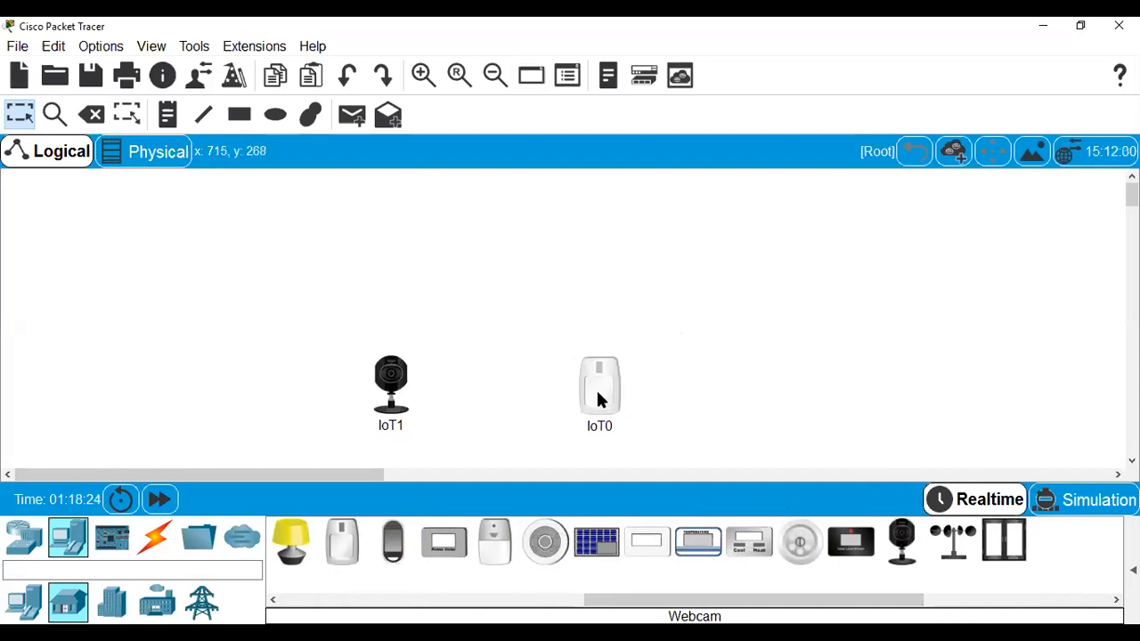
Browse the Smart City, Industrial, Power Grid, Home and Network categories, ending on End Devices.
{"action": "left_click", "coordinate": [114, 602]}
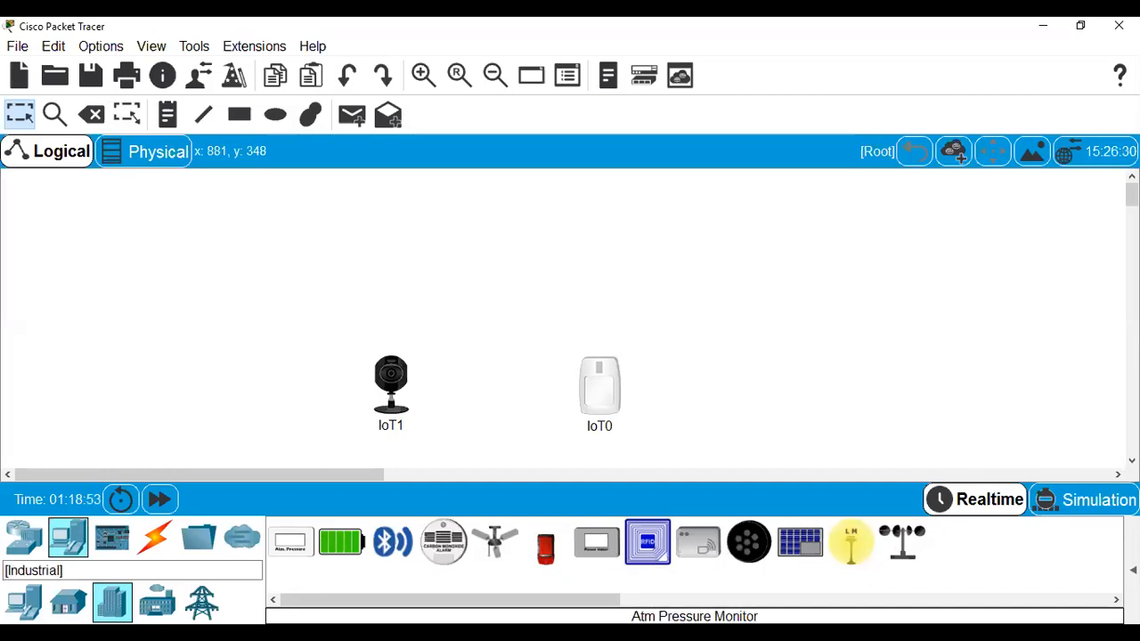
{"action": "left_click", "coordinate": [157, 603]}
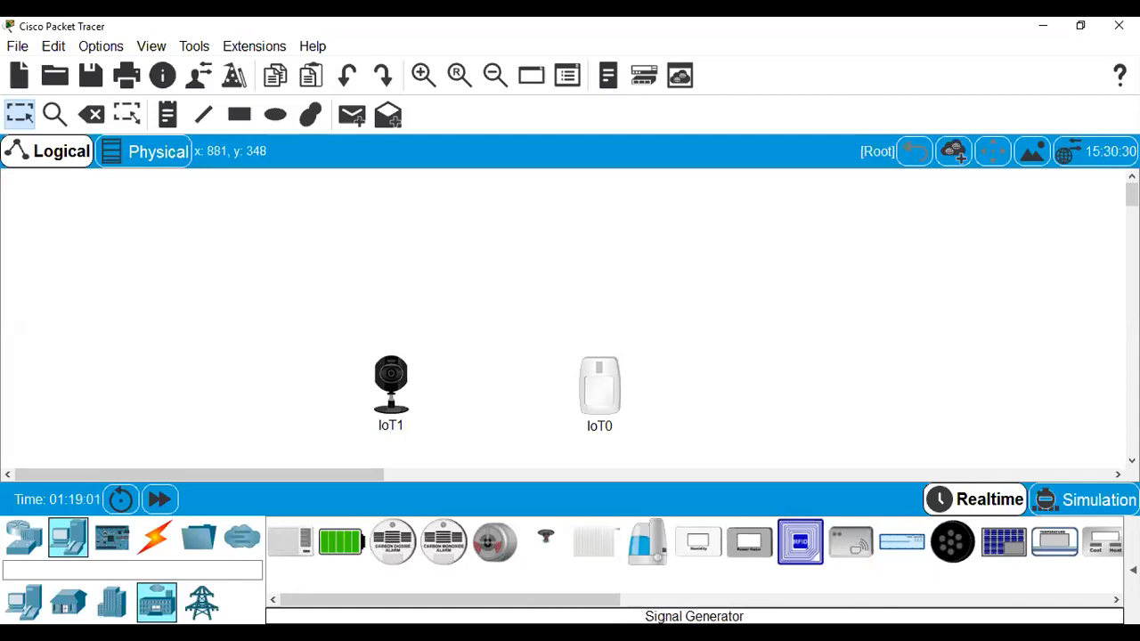
{"action": "left_click_drag", "start_coordinate": [585, 605], "coordinate": [670, 610]}
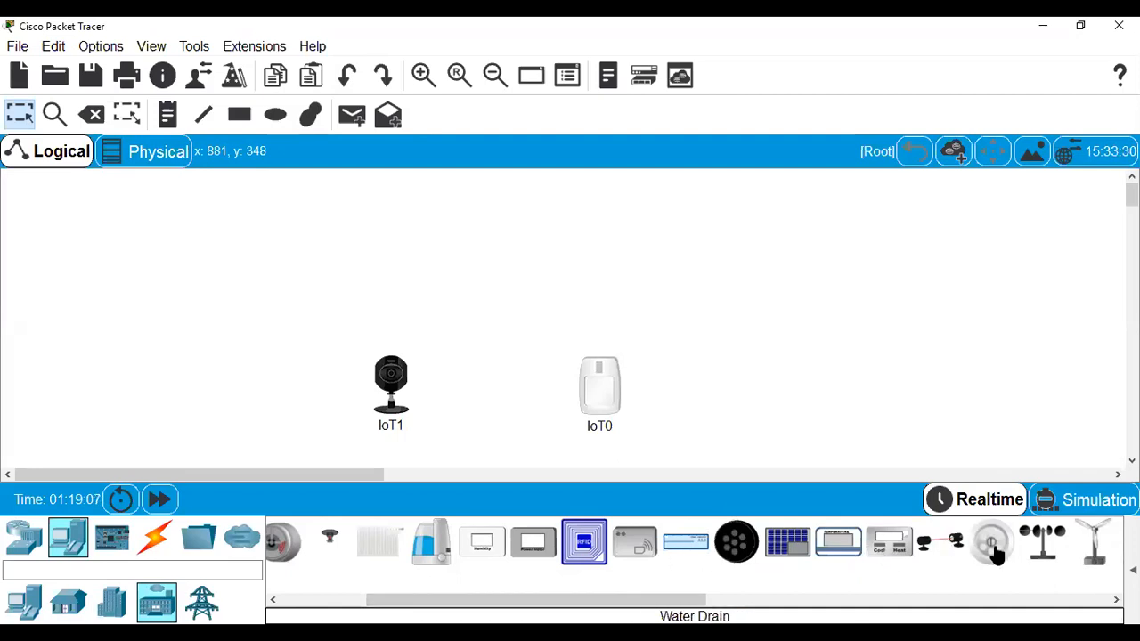
{"action": "left_click_drag", "start_coordinate": [692, 603], "coordinate": [604, 601]}
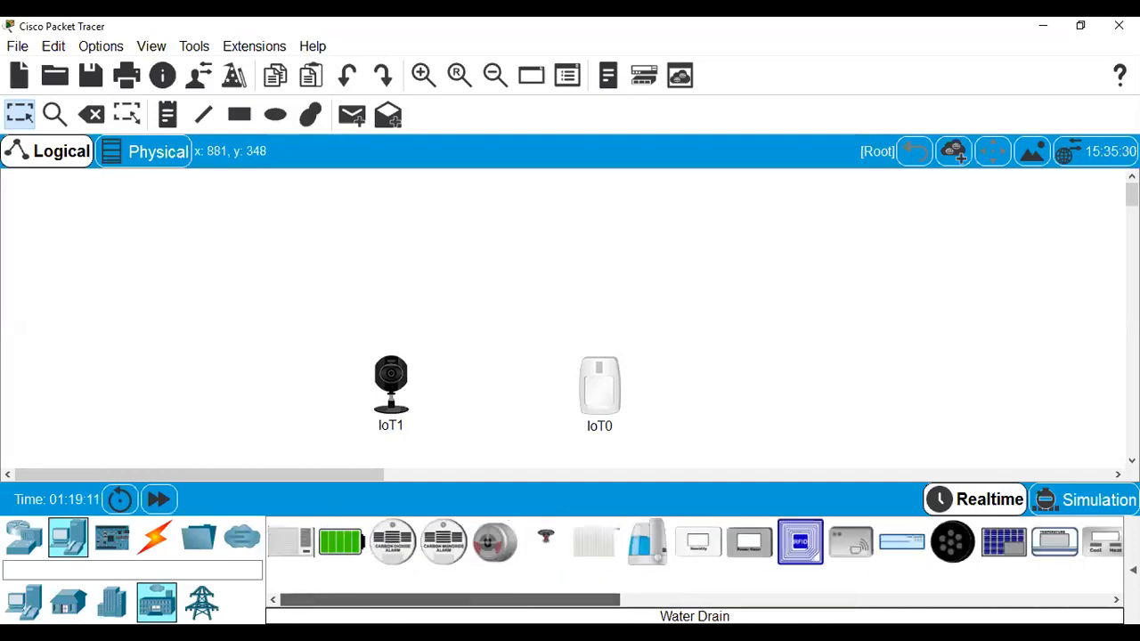
{"action": "left_click", "coordinate": [201, 603]}
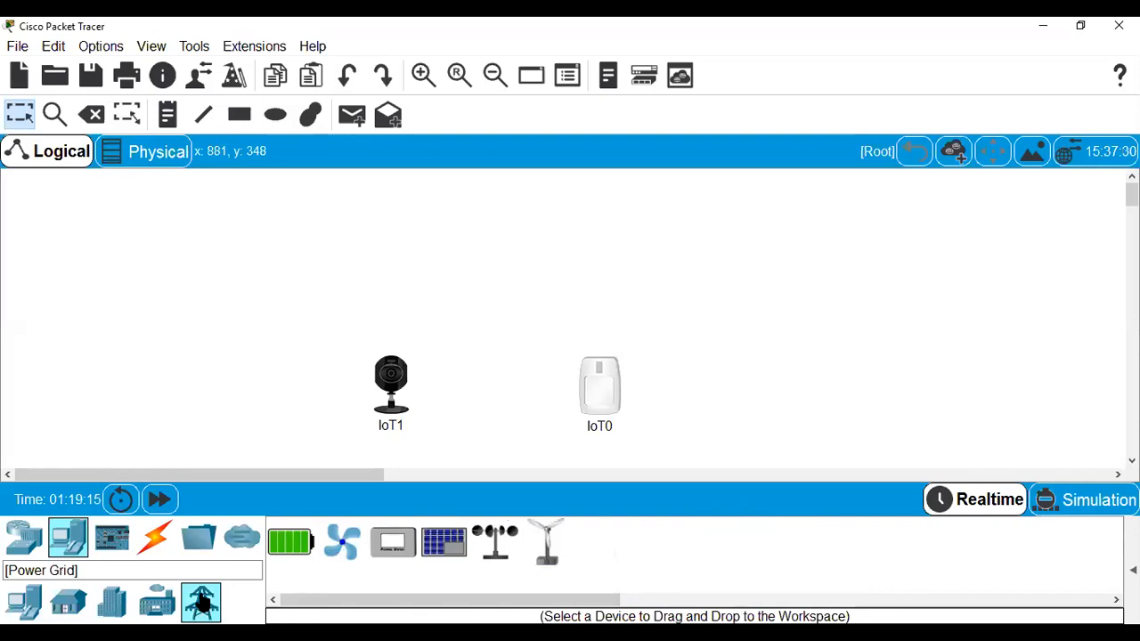
{"action": "left_click", "coordinate": [69, 602]}
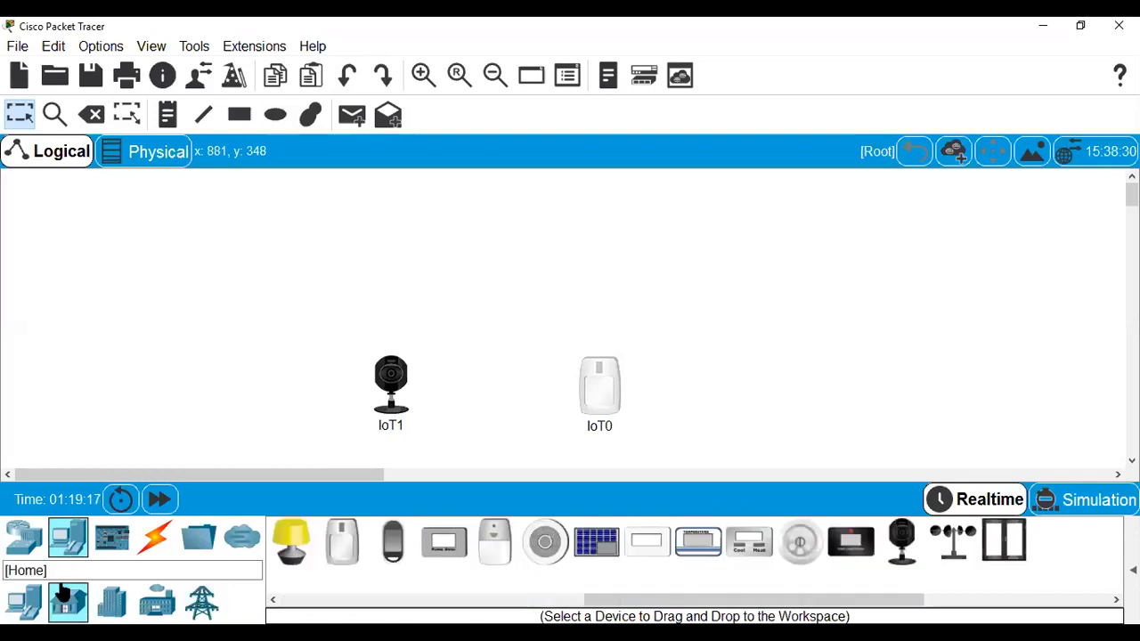
{"action": "left_click", "coordinate": [24, 550]}
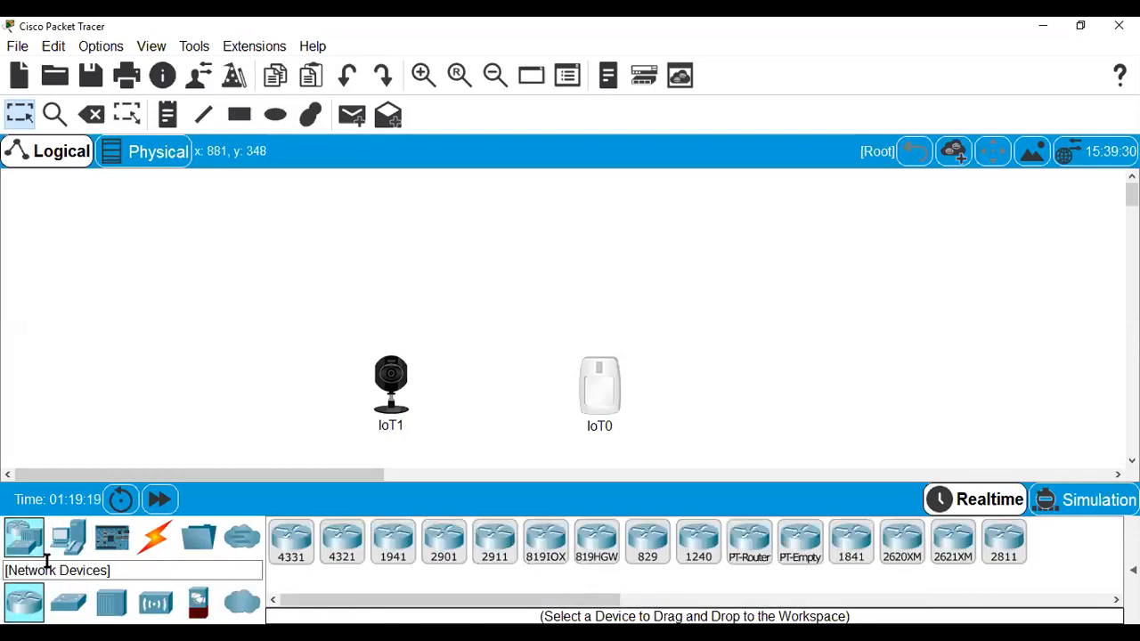
{"action": "left_click", "coordinate": [71, 548]}
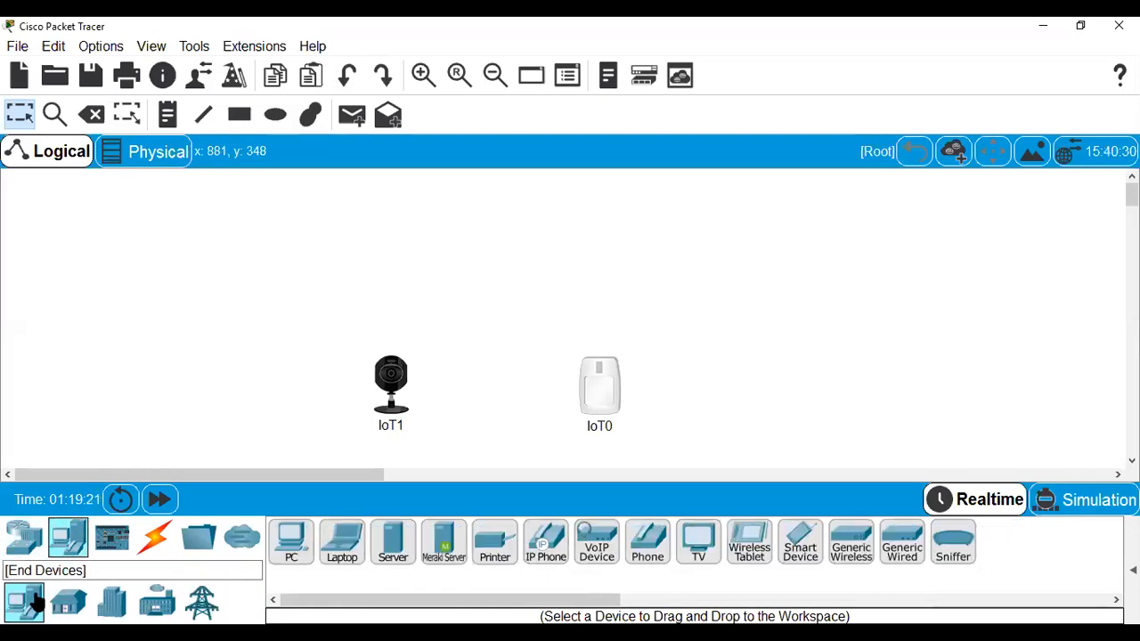
Place a smartphone above the webcam and shift the motion detector left toward the webcam.
{"action": "left_click_drag", "start_coordinate": [799, 537], "coordinate": [349, 281]}
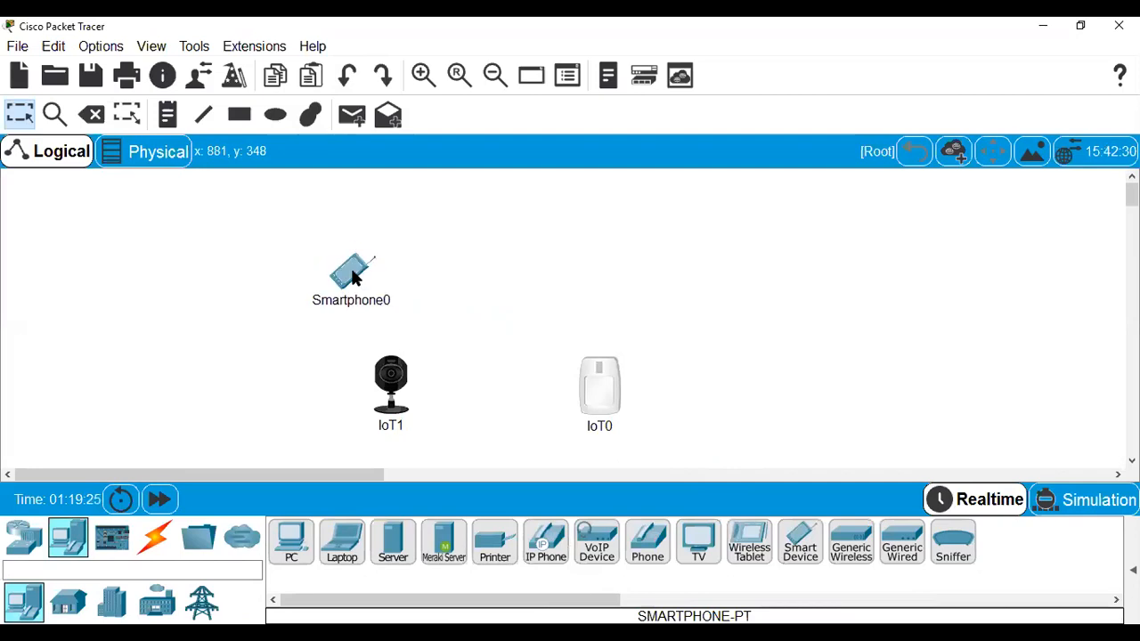
{"action": "left_click_drag", "start_coordinate": [391, 373], "coordinate": [356, 387]}
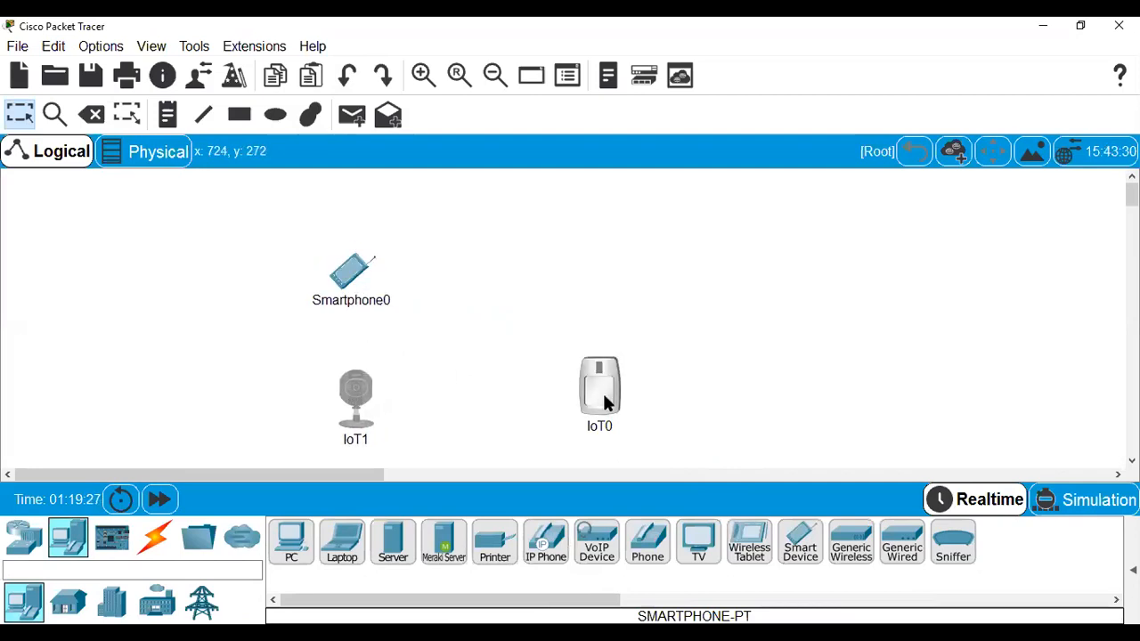
{"action": "left_click_drag", "start_coordinate": [606, 400], "coordinate": [557, 415]}
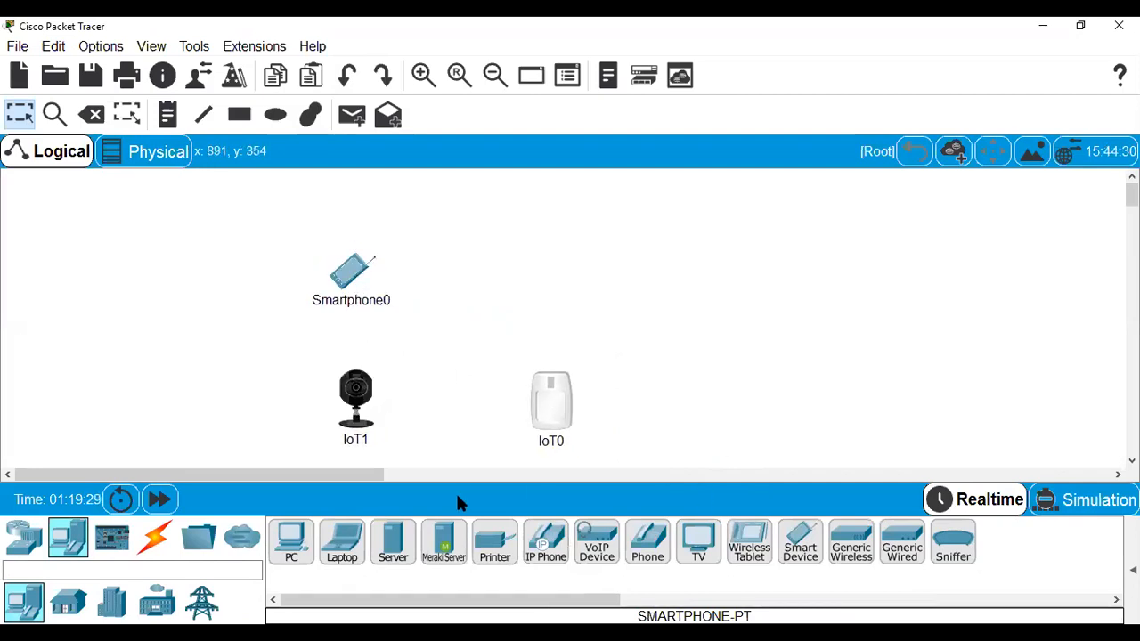
Find the Wireless Devices list, place a home gateway beside the smartphone, and shift Smartphone0 left.
{"action": "left_click", "coordinate": [69, 603]}
{"action": "left_click", "coordinate": [76, 557]}
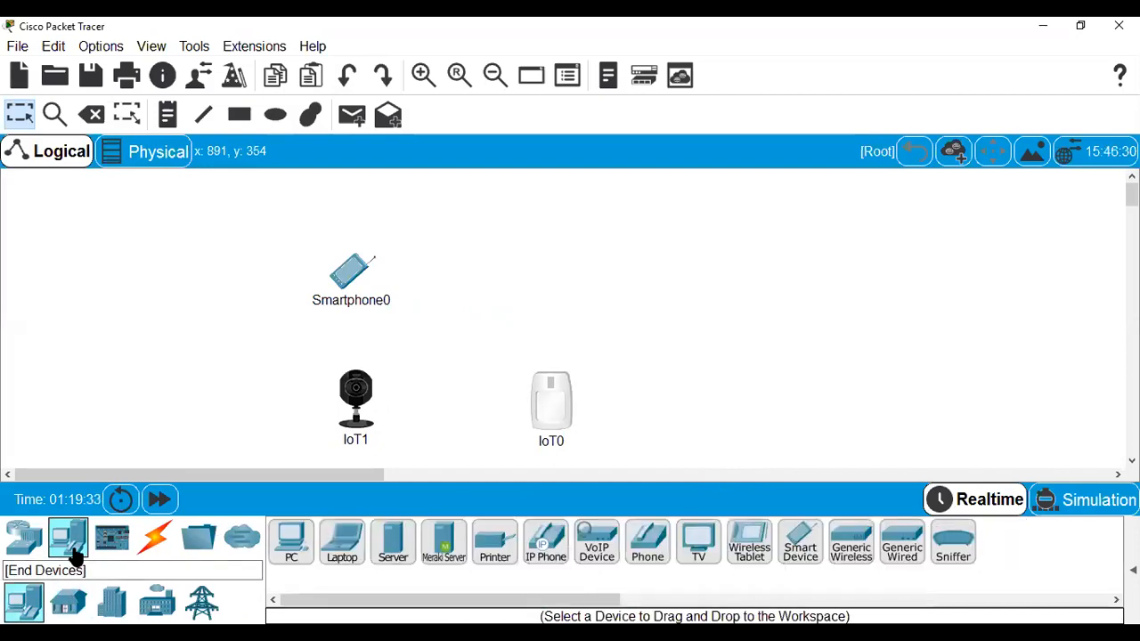
{"action": "left_click", "coordinate": [113, 603]}
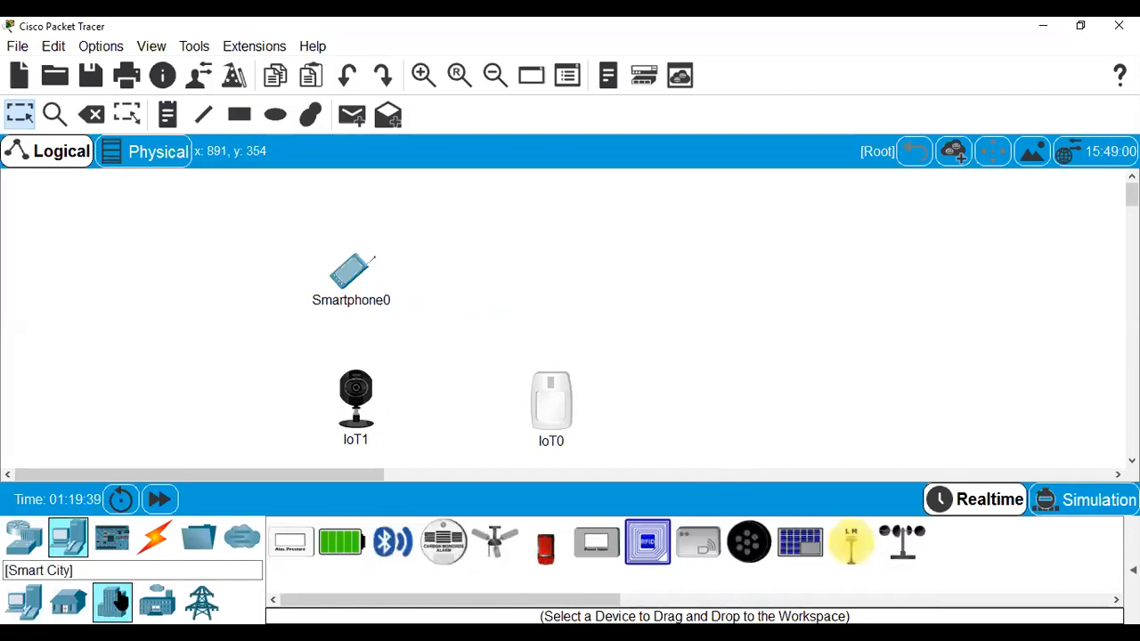
{"action": "left_click", "coordinate": [69, 603]}
{"action": "left_click", "coordinate": [27, 604]}
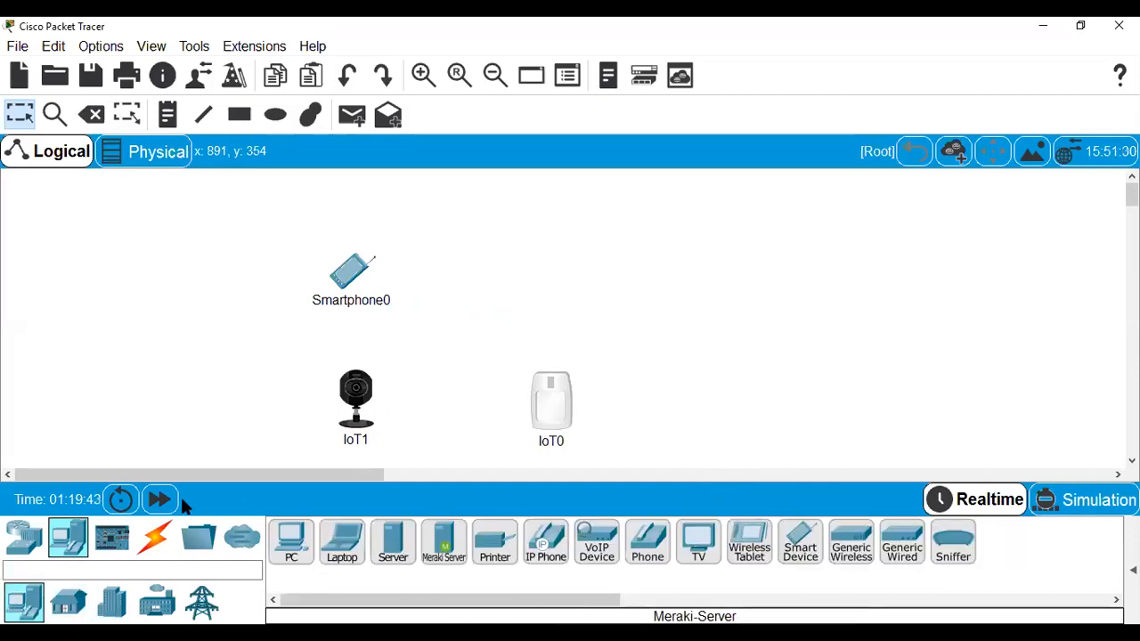
{"action": "left_click", "coordinate": [23, 537]}
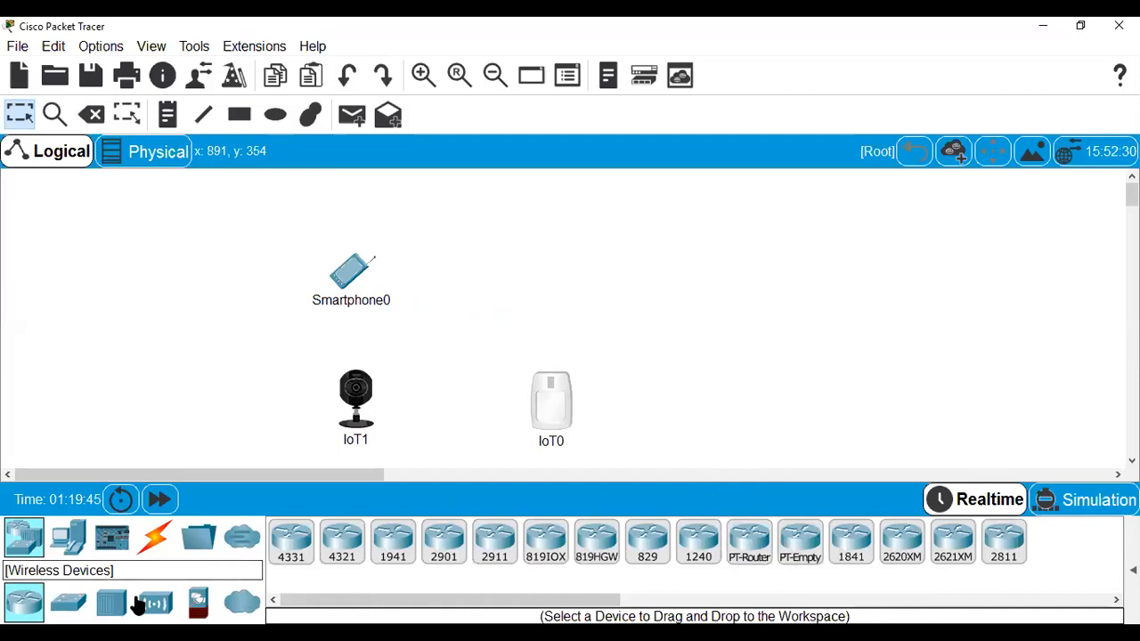
{"action": "left_click", "coordinate": [155, 604]}
{"action": "left_click_drag", "start_coordinate": [910, 540], "coordinate": [491, 256]}
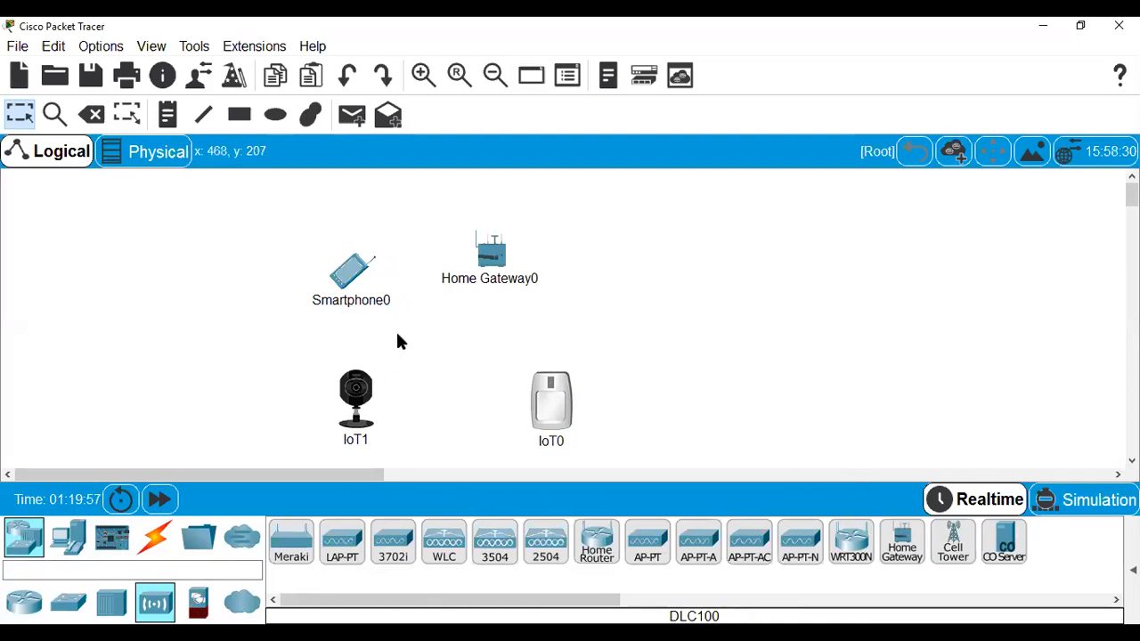
{"action": "left_click_drag", "start_coordinate": [347, 280], "coordinate": [288, 266]}
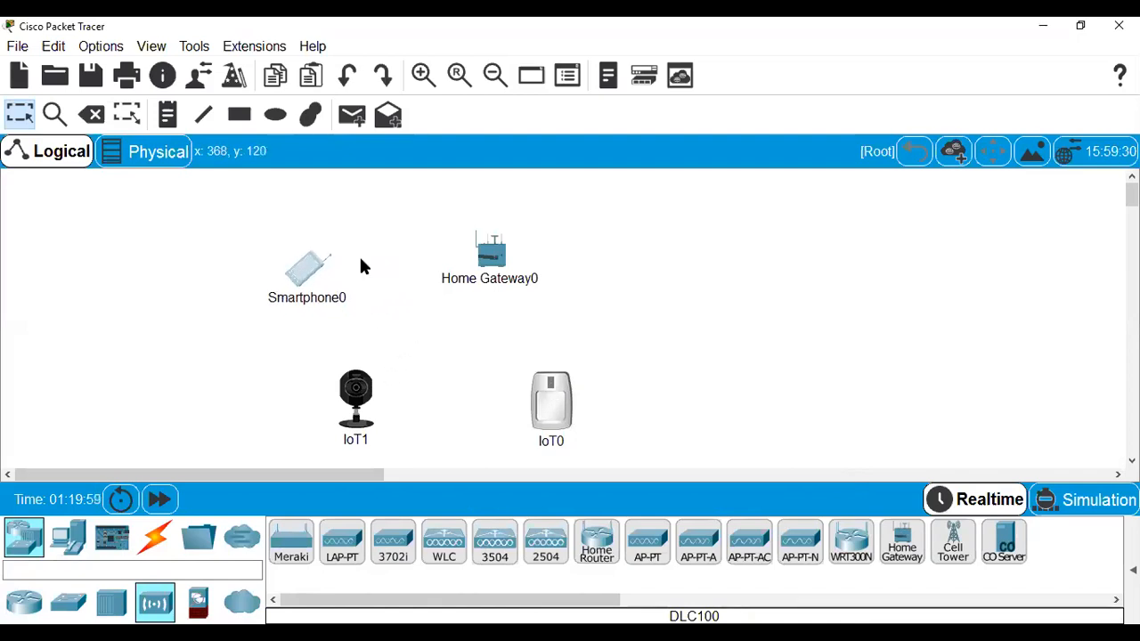
{"action": "left_click", "coordinate": [490, 256]}
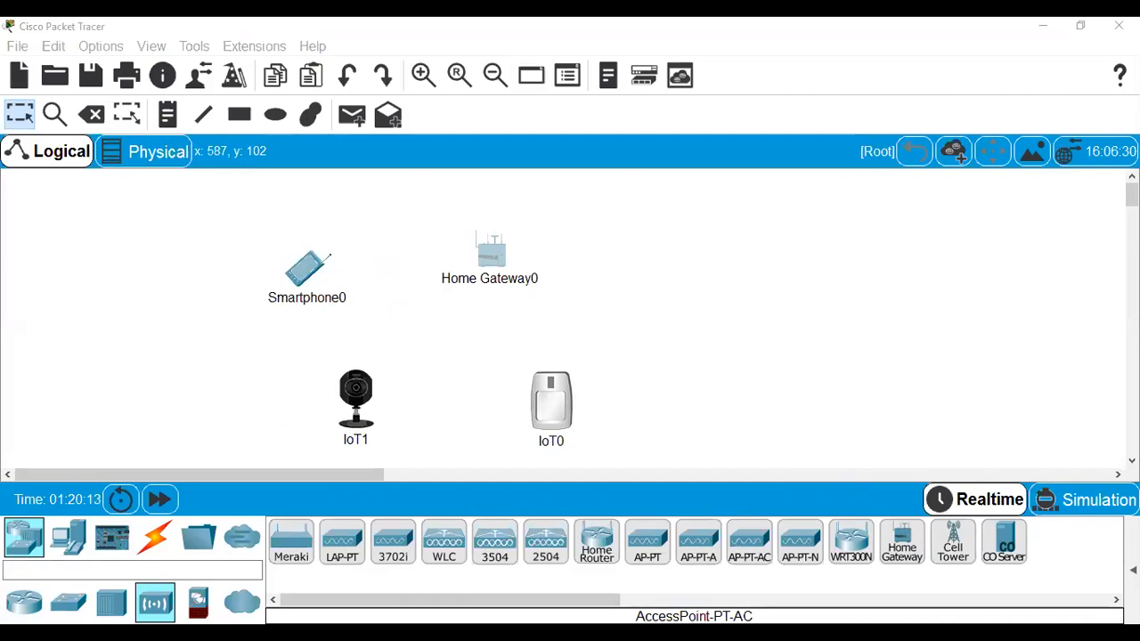
Open Home Gateway0's window and look through its Config, GUI and Attributes tabs.
{"action": "double_click", "coordinate": [490, 252]}
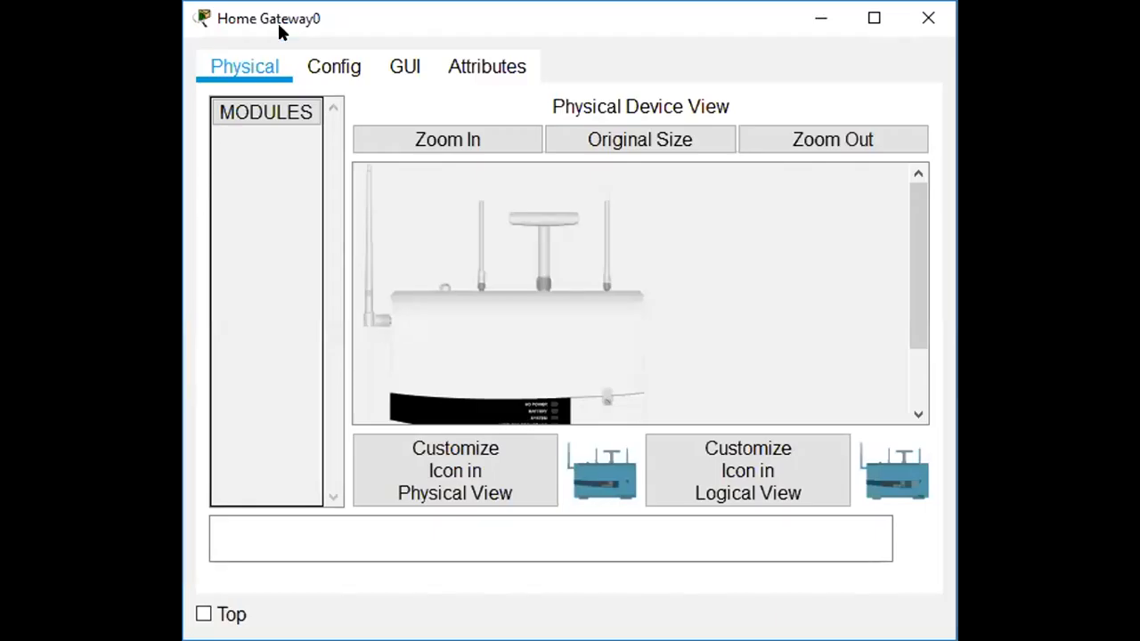
{"action": "left_click", "coordinate": [337, 71]}
{"action": "left_click_drag", "start_coordinate": [923, 313], "coordinate": [921, 389]}
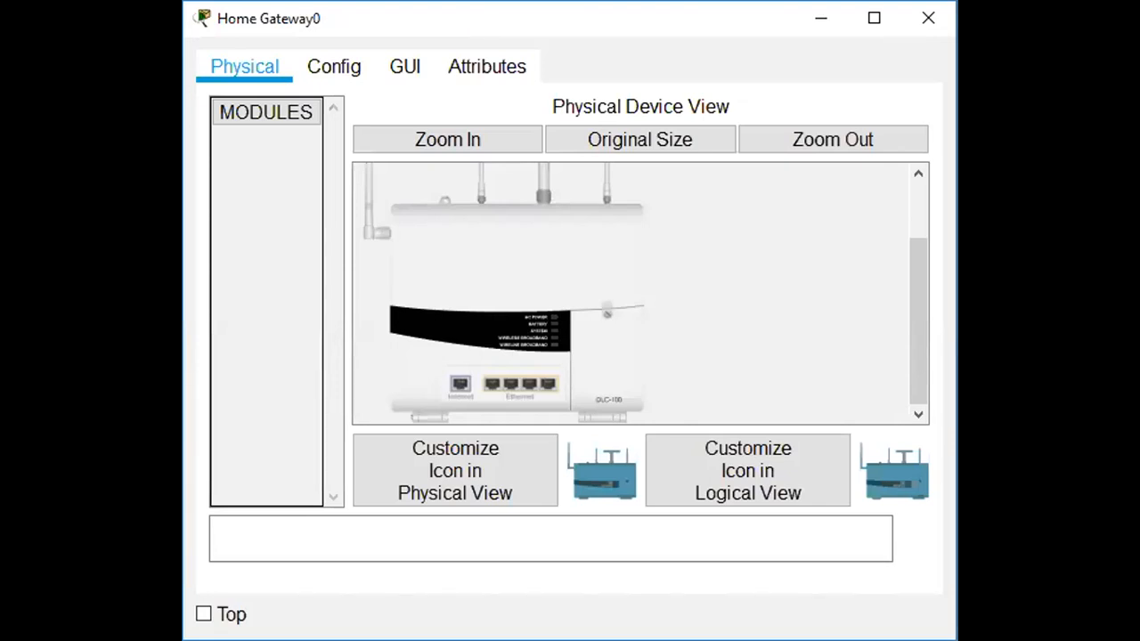
{"action": "left_click", "coordinate": [324, 71]}
{"action": "left_click", "coordinate": [398, 73]}
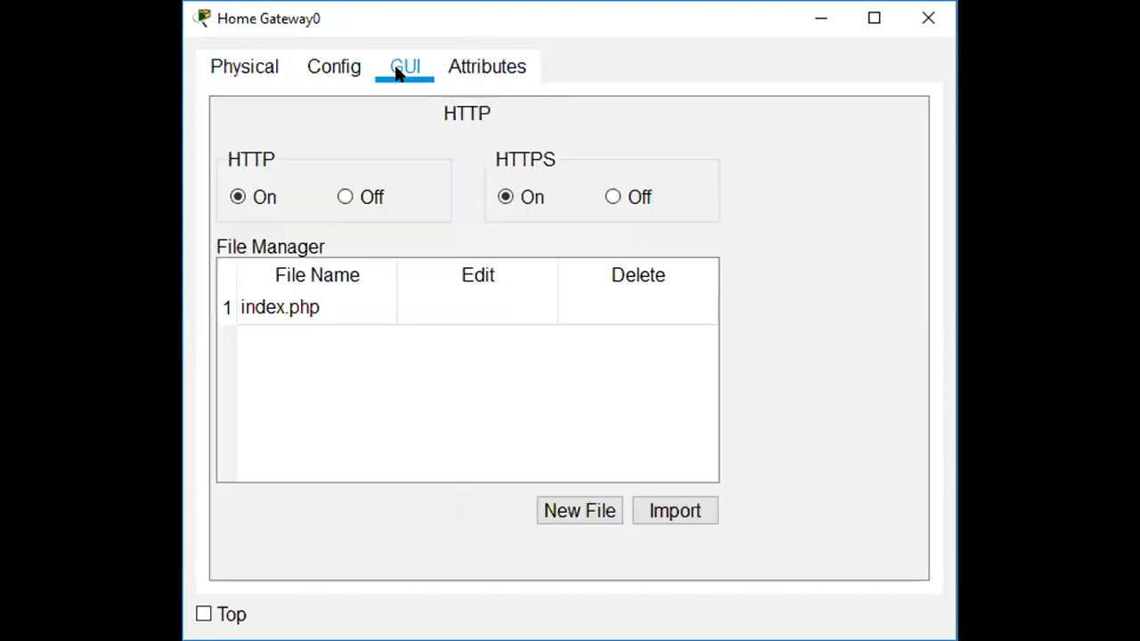
{"action": "left_click", "coordinate": [488, 64]}
{"action": "left_click", "coordinate": [230, 73]}
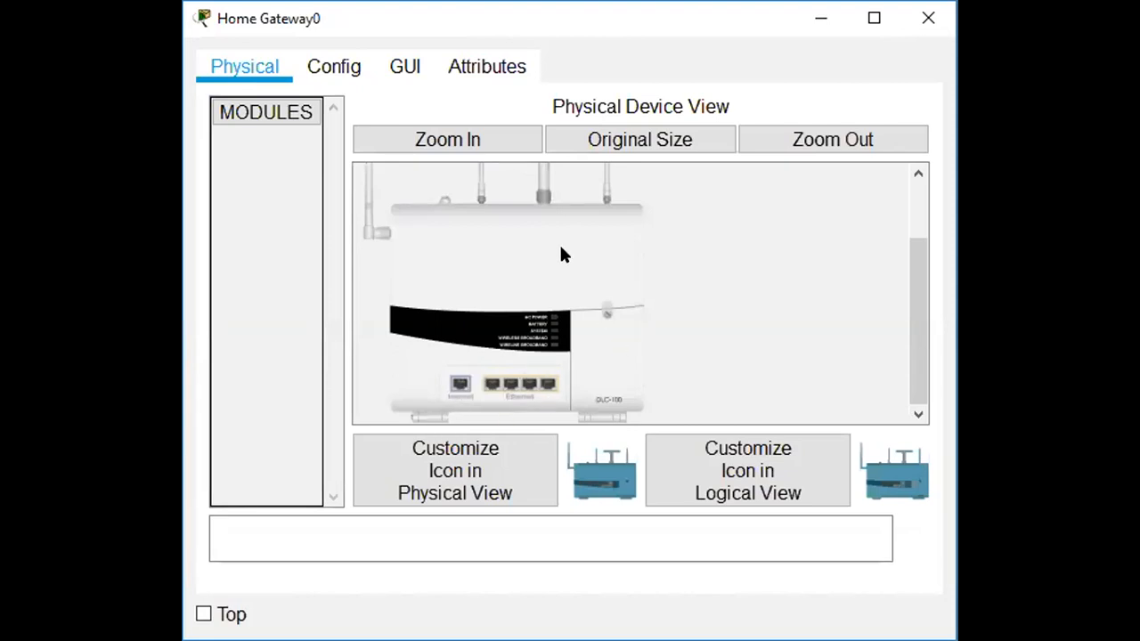
Zoom in on the gateway's Physical front panel, then reset it to Original Size.
{"action": "left_click", "coordinate": [476, 147]}
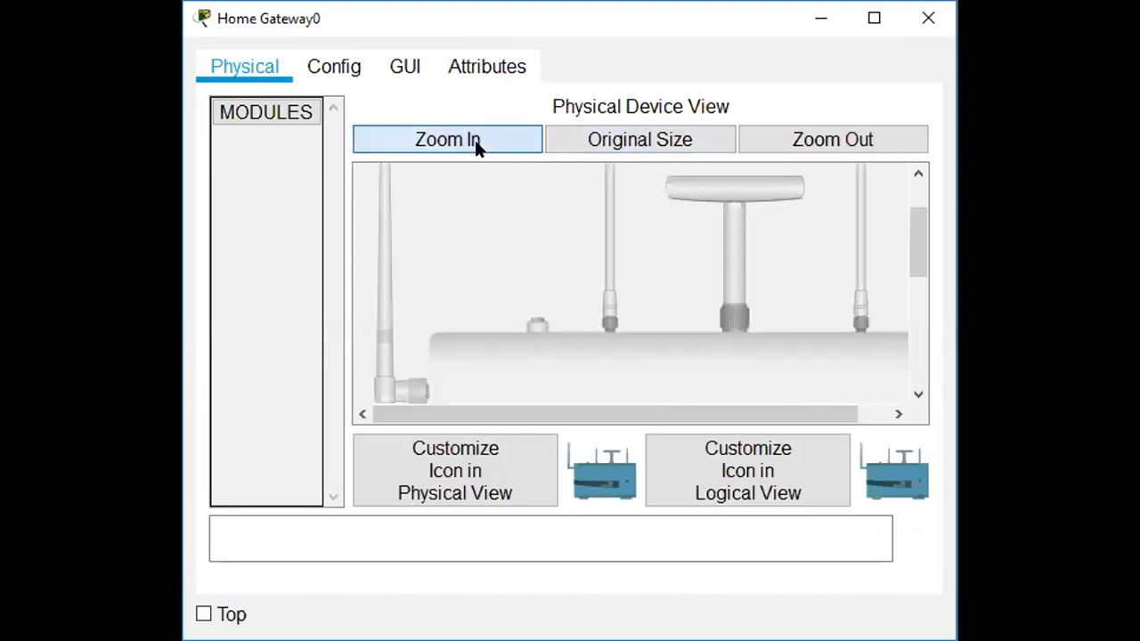
{"action": "left_click_drag", "start_coordinate": [914, 241], "coordinate": [936, 334]}
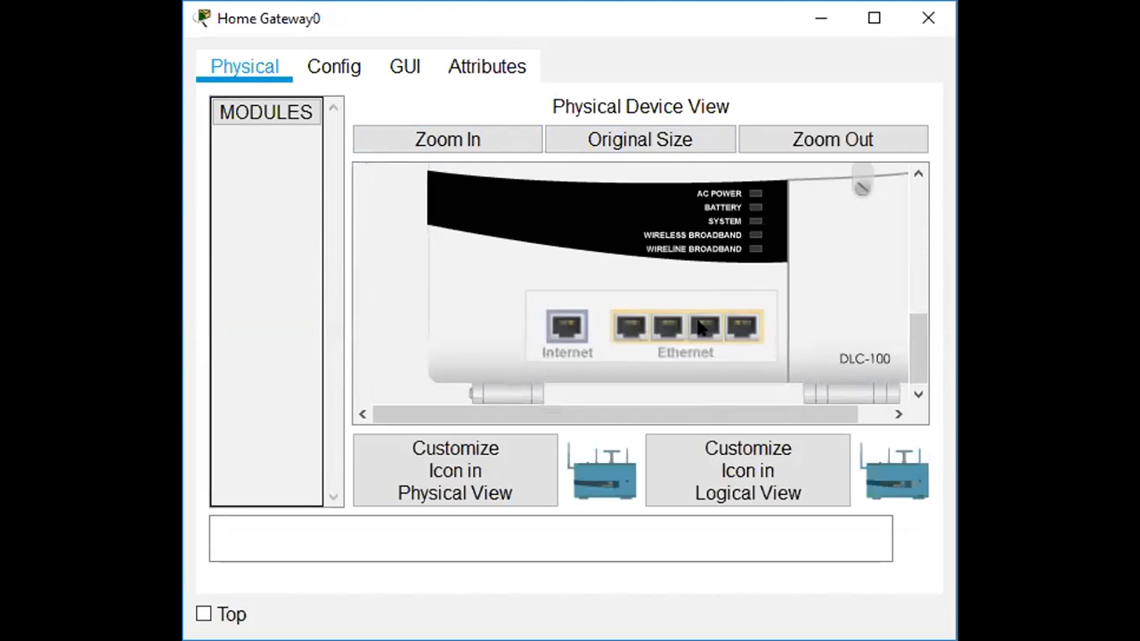
{"action": "mouse_move", "coordinate": [907, 354]}
{"action": "left_mouse_down"}
{"action": "mouse_move", "coordinate": [901, 272]}
{"action": "mouse_move", "coordinate": [918, 357]}
{"action": "left_mouse_up"}
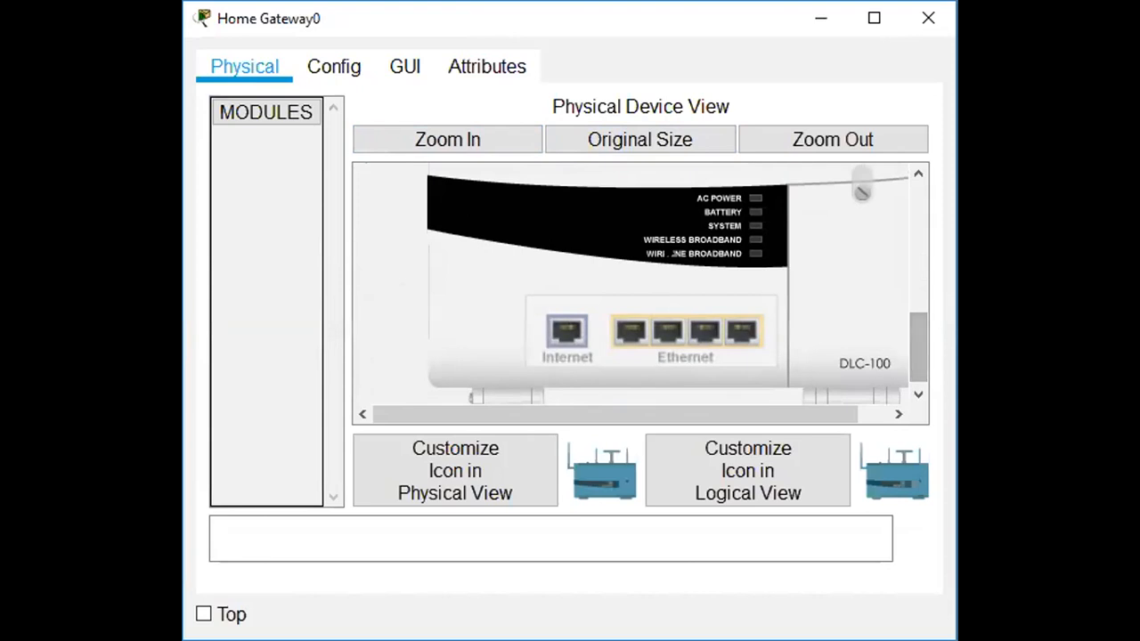
{"action": "left_click", "coordinate": [322, 66]}
{"action": "left_click", "coordinate": [243, 71]}
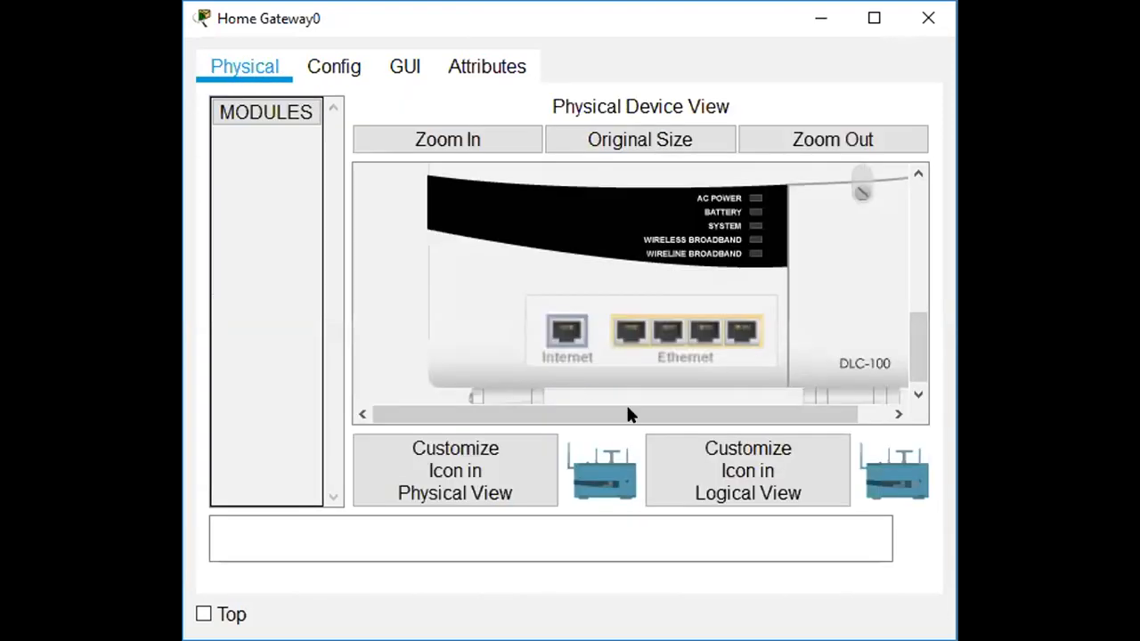
{"action": "left_click", "coordinate": [660, 142]}
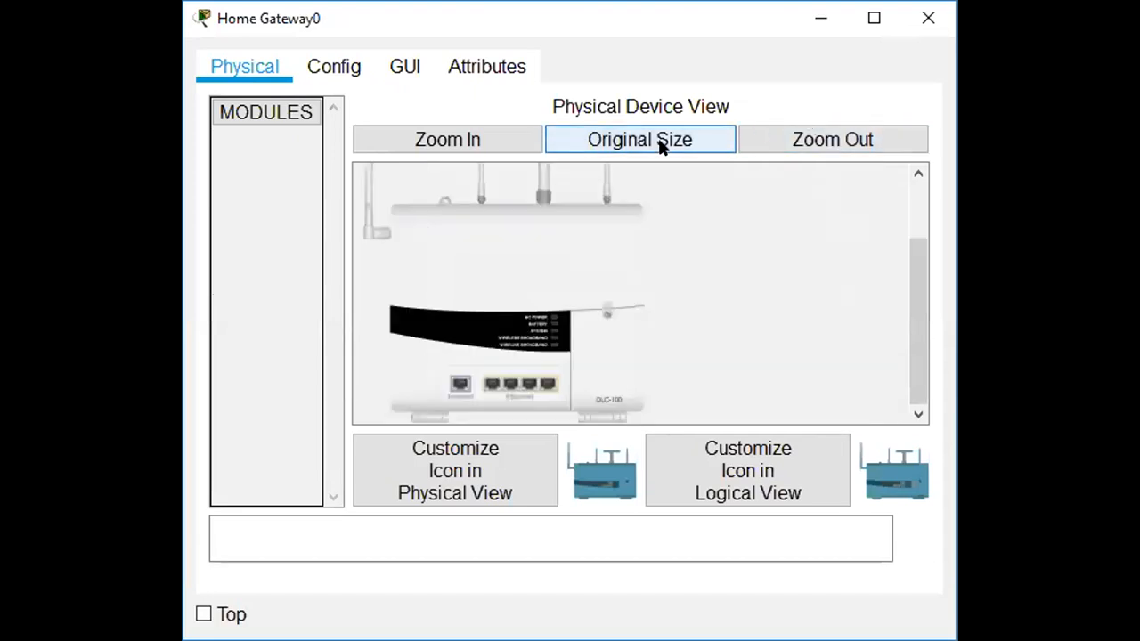
Delete the trailing 0 from the Display Name in Global Settings so it reads 'Home Gateway'.
{"action": "left_click", "coordinate": [350, 70]}
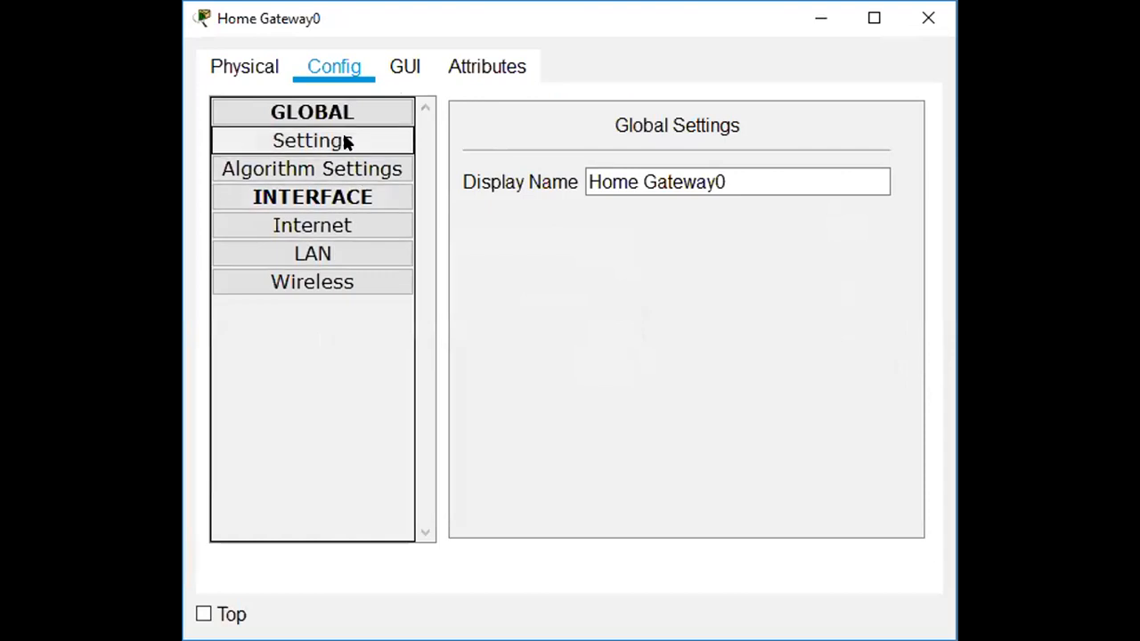
{"action": "left_click", "coordinate": [259, 68]}
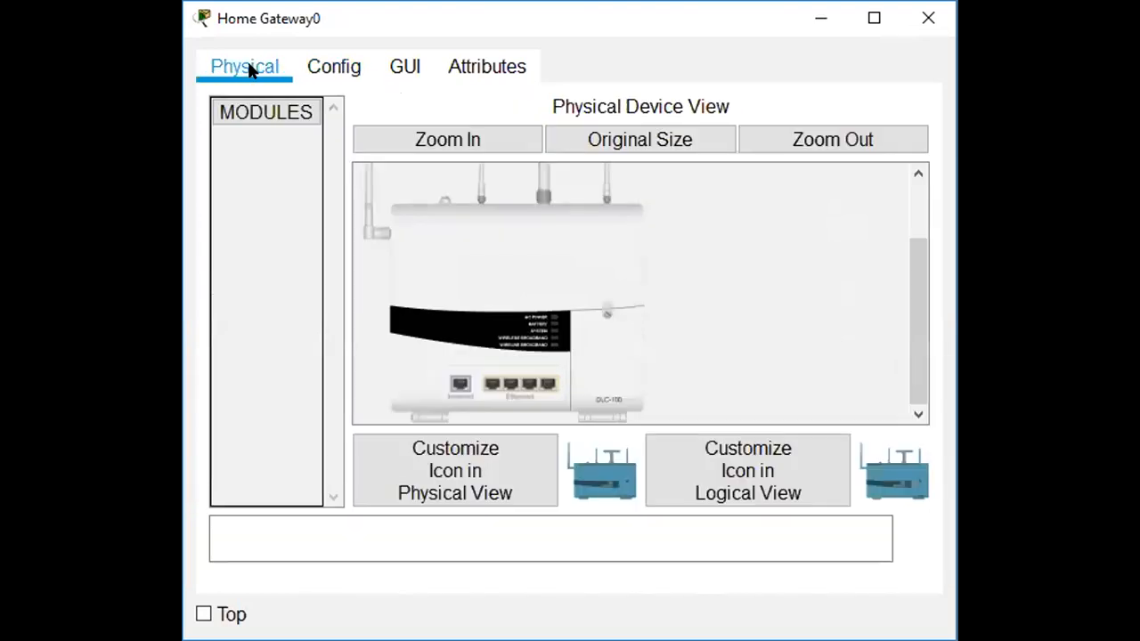
{"action": "left_click", "coordinate": [339, 70]}
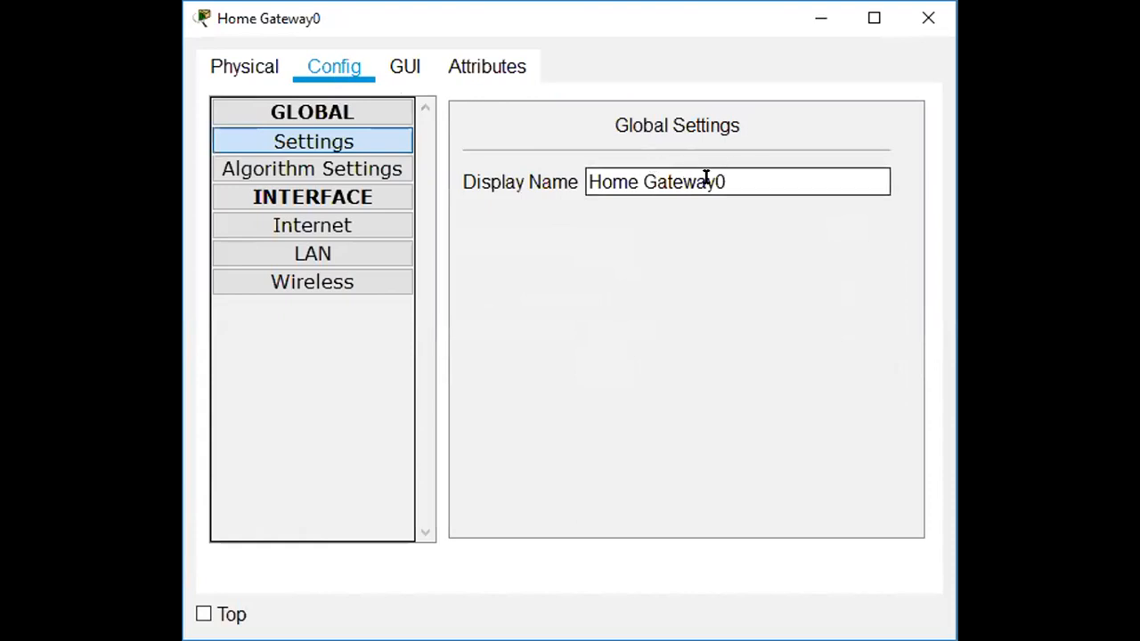
{"action": "left_click_drag", "start_coordinate": [713, 181], "coordinate": [724, 180]}
{"action": "key", "text": "BackSpace"}
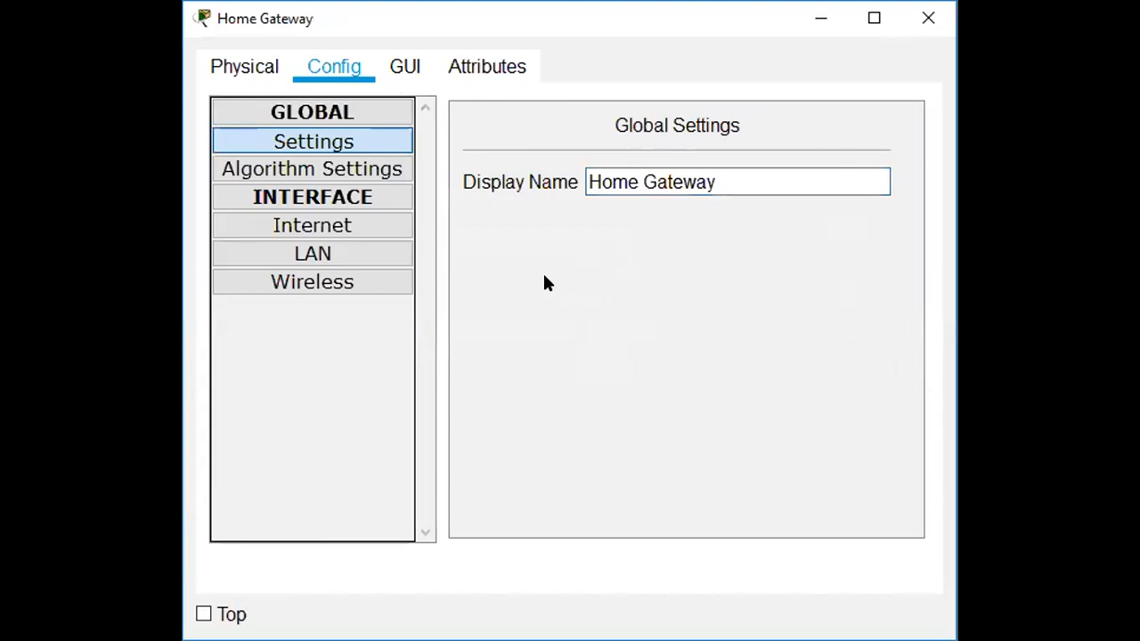
{"action": "left_click", "coordinate": [396, 65]}
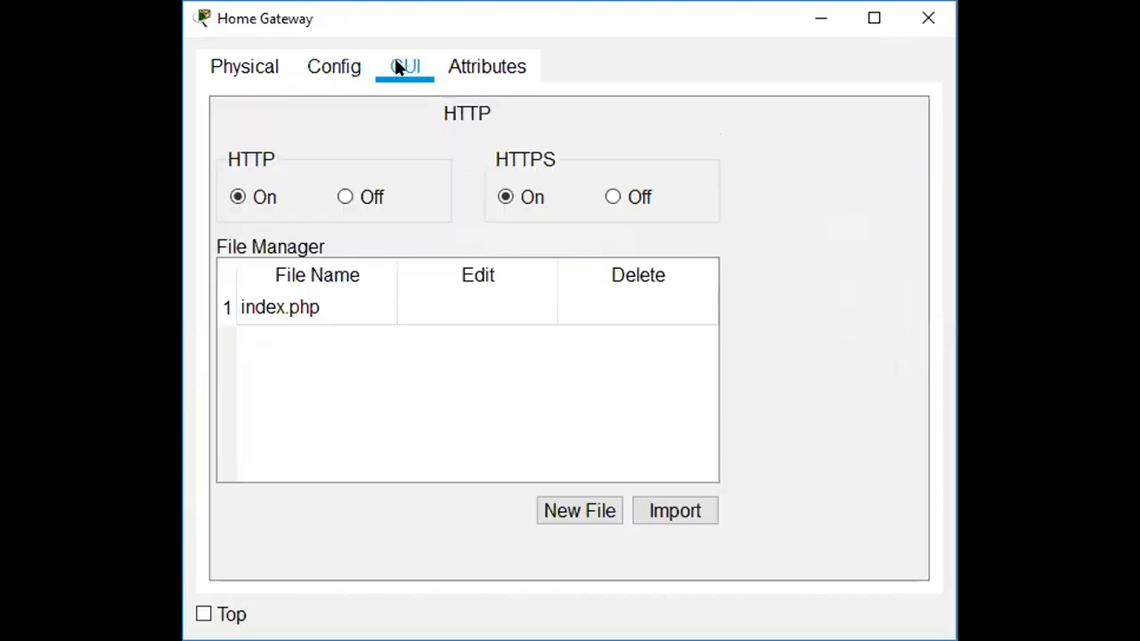
{"action": "left_click", "coordinate": [259, 69]}
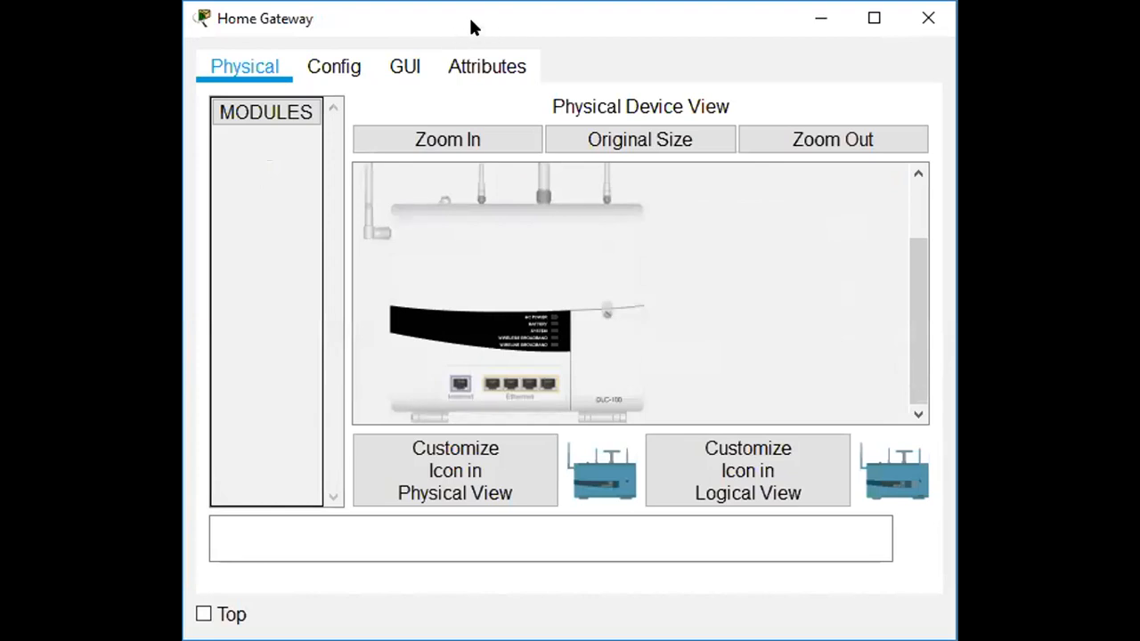
{"action": "left_click", "coordinate": [356, 68]}
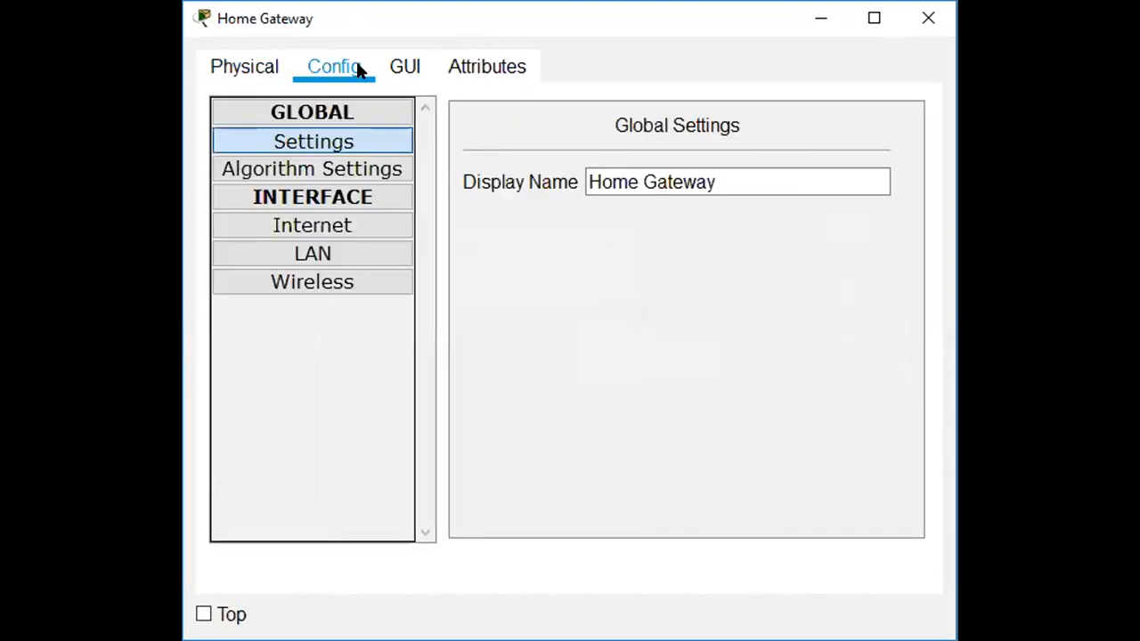
Set the gateway's wireless authentication to WPA2-PSK and enter the PSK pass phrase.
{"action": "left_click", "coordinate": [322, 285]}
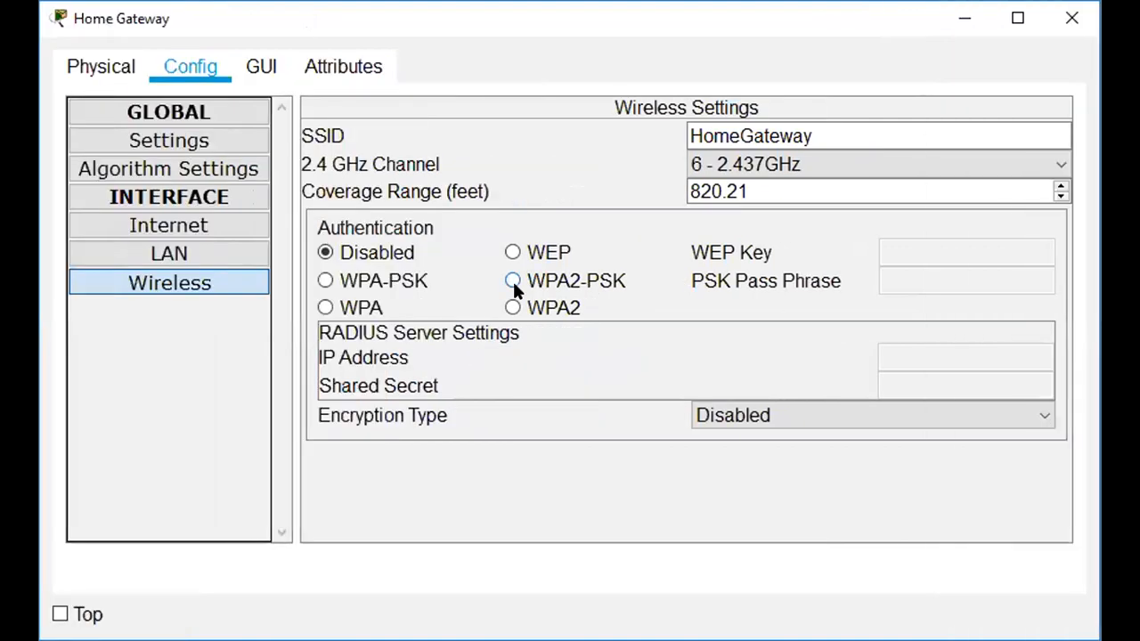
{"action": "left_click", "coordinate": [513, 281]}
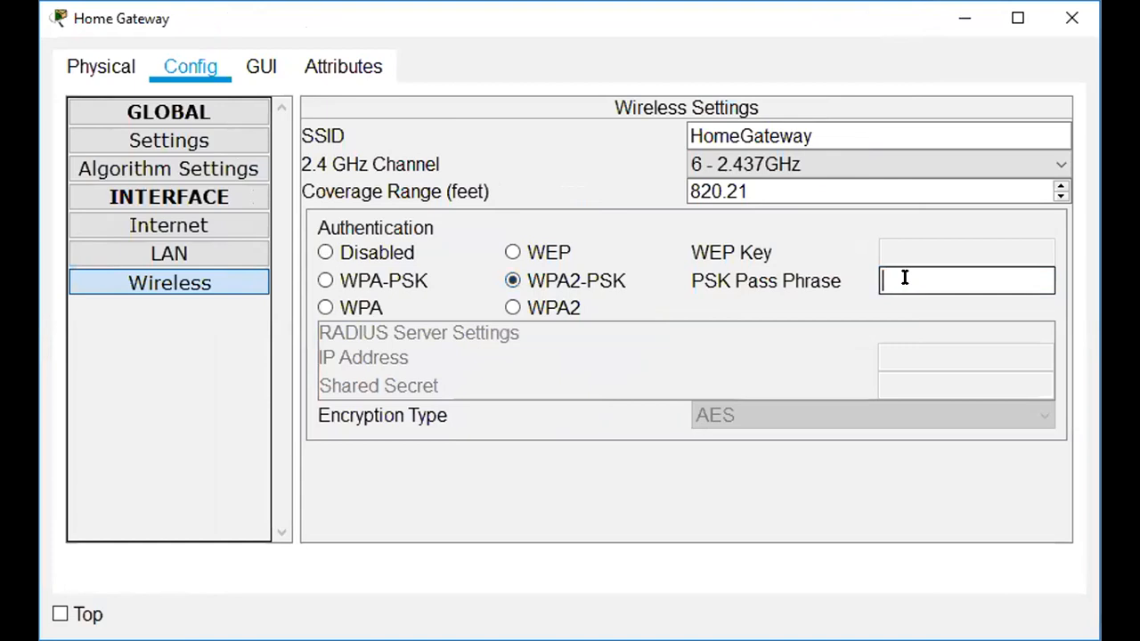
{"action": "type", "text": "C"}
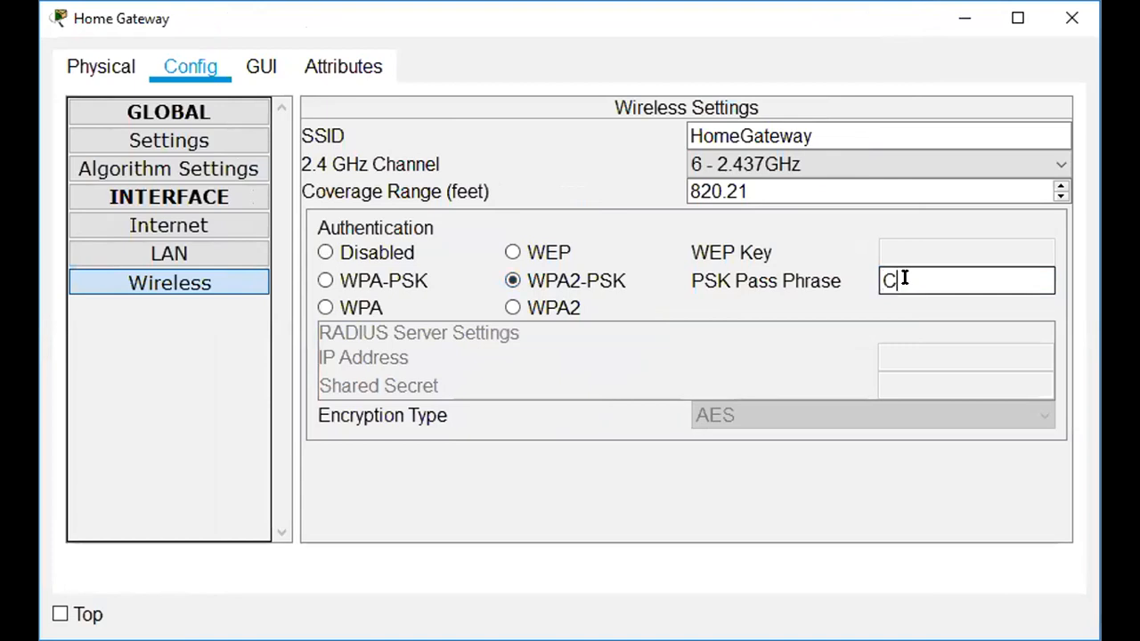
{"action": "type", "text": "iscoIoT"}
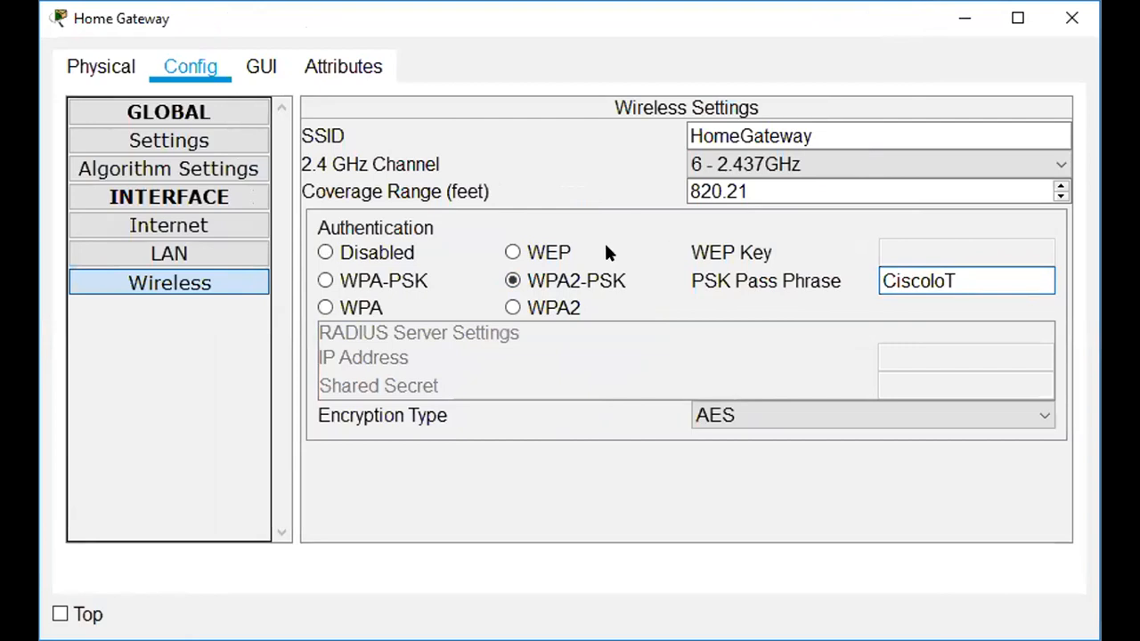
Remove the space from the Display Name so the gateway is called 'HomeGateway'.
{"action": "left_click", "coordinate": [199, 144]}
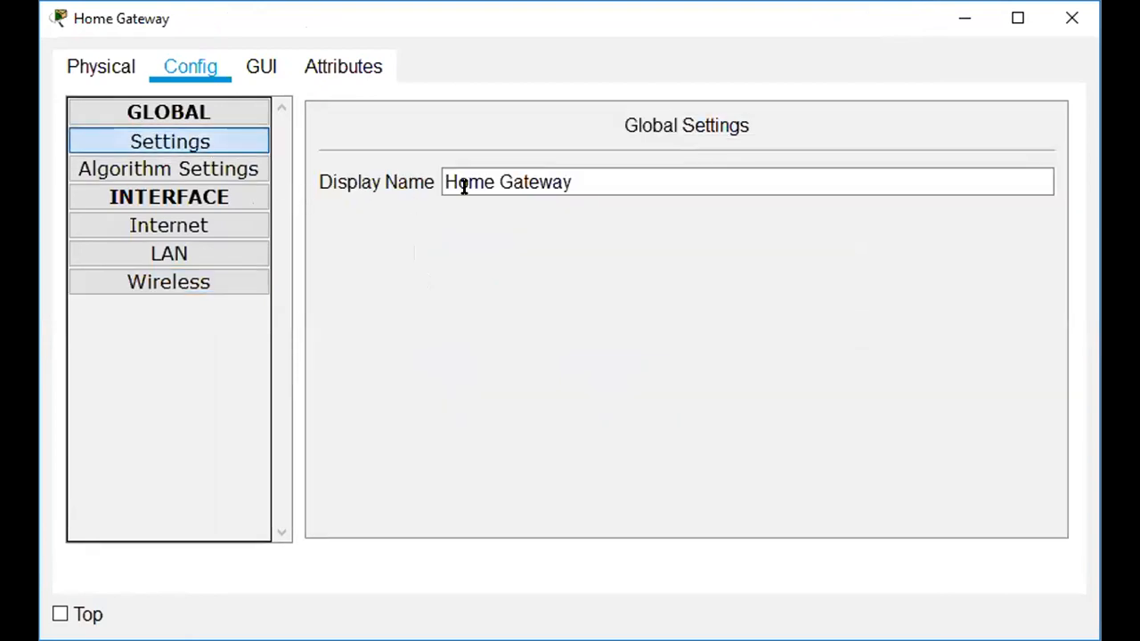
{"action": "double_click", "coordinate": [499, 182]}
{"action": "left_click", "coordinate": [499, 182]}
{"action": "key", "text": "BackSpace"}
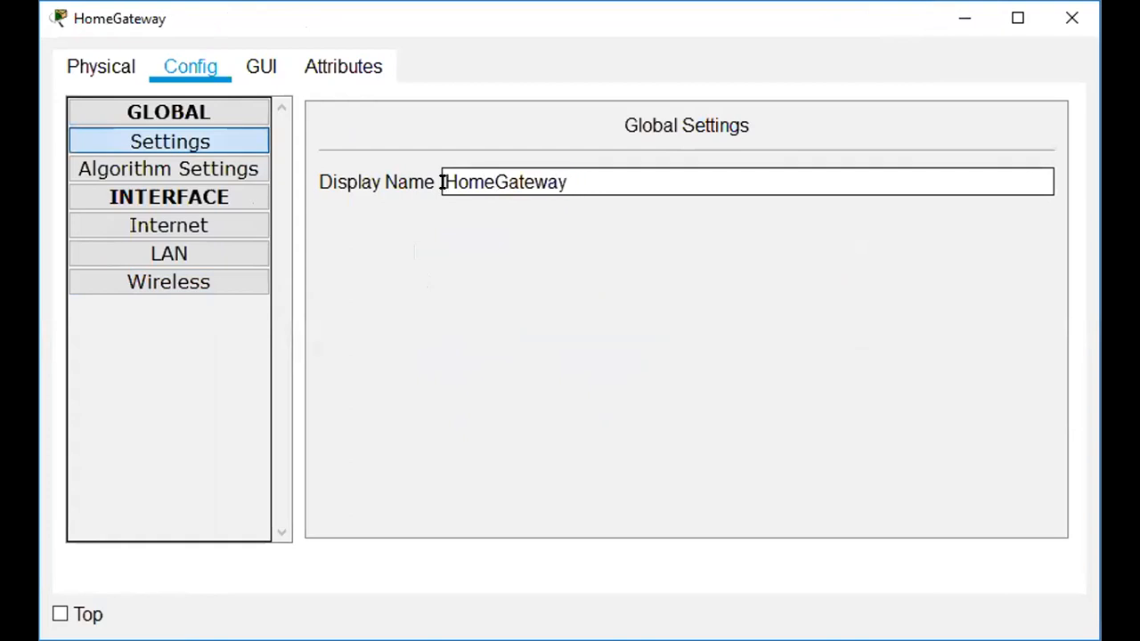
Expand the Interface section and recheck the Wireless security settings.
{"action": "left_click", "coordinate": [227, 170]}
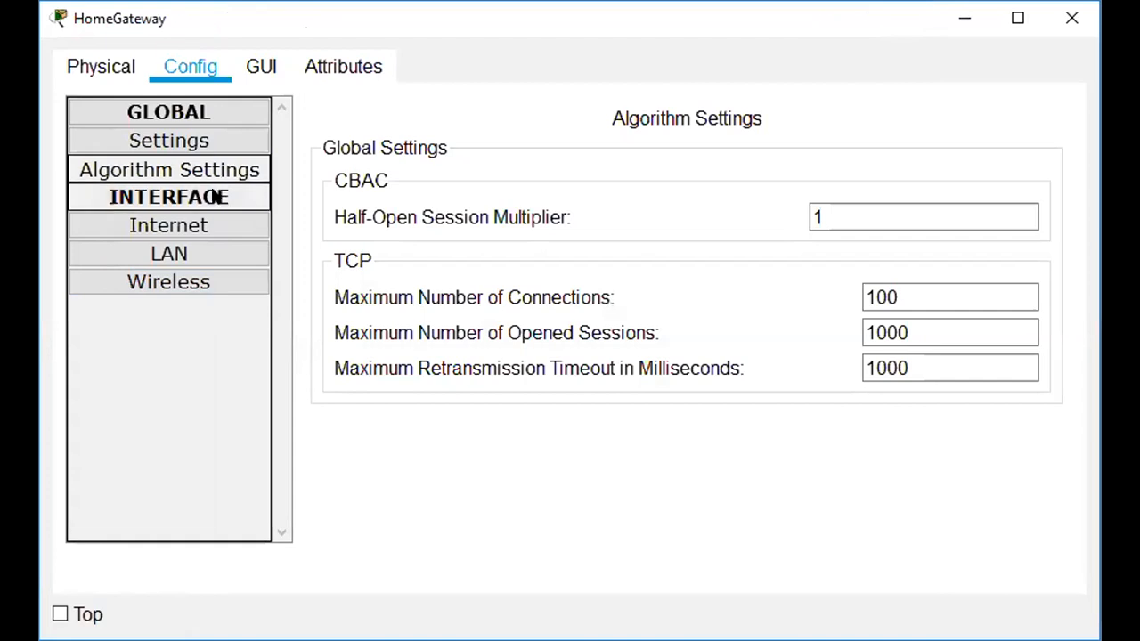
{"action": "left_click", "coordinate": [217, 197]}
{"action": "left_click", "coordinate": [217, 197]}
{"action": "left_click", "coordinate": [217, 197]}
{"action": "left_click", "coordinate": [216, 197]}
{"action": "left_click", "coordinate": [191, 280]}
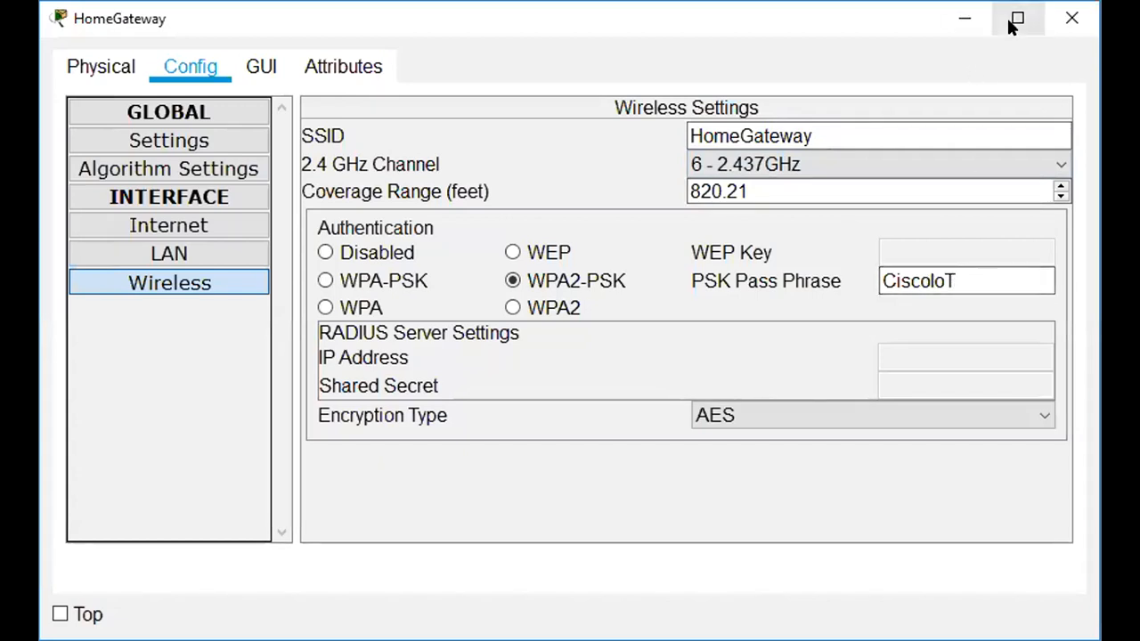
Close the gateway window and rename Smartphone0 to 'Smartphone' in its Config settings.
{"action": "left_click", "coordinate": [1060, 12]}
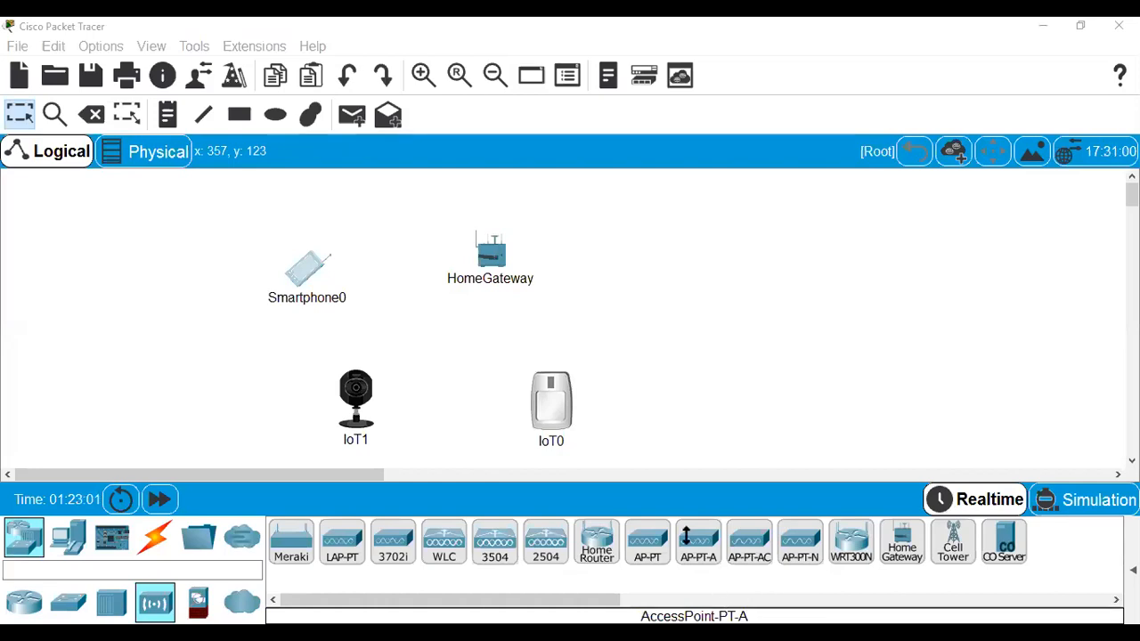
{"action": "left_click", "coordinate": [308, 267]}
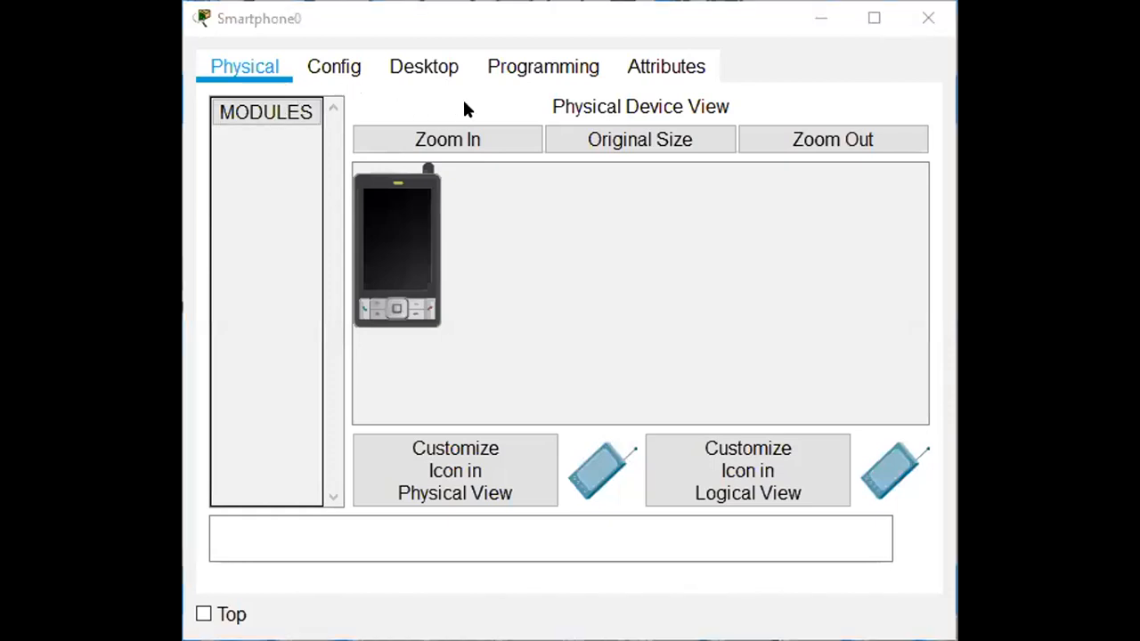
{"action": "left_click", "coordinate": [328, 69]}
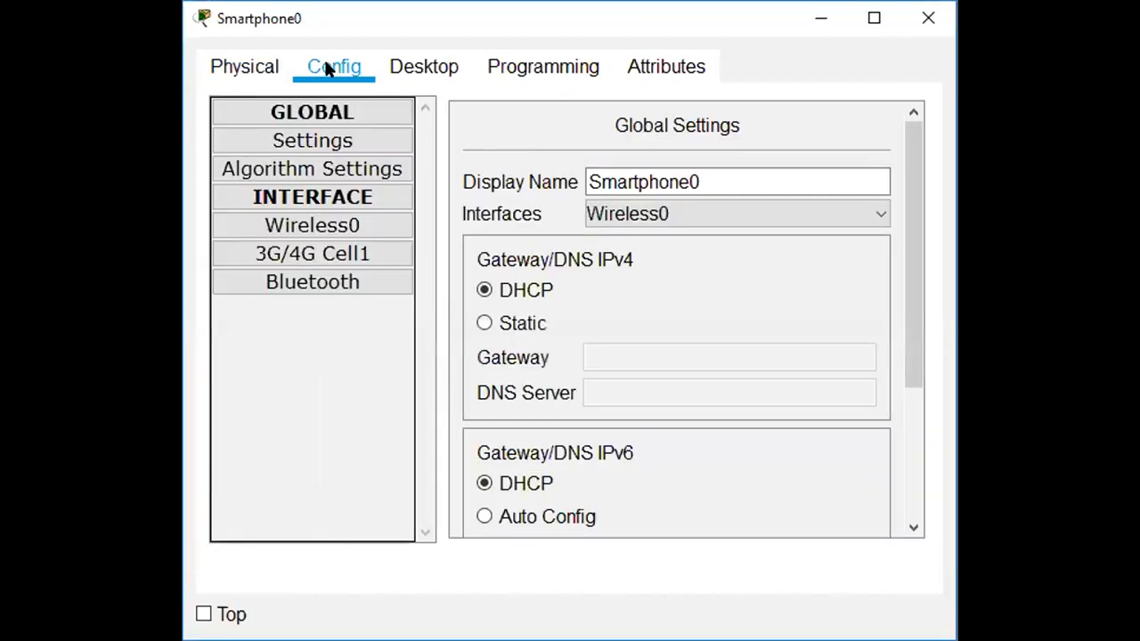
{"action": "left_click", "coordinate": [687, 181]}
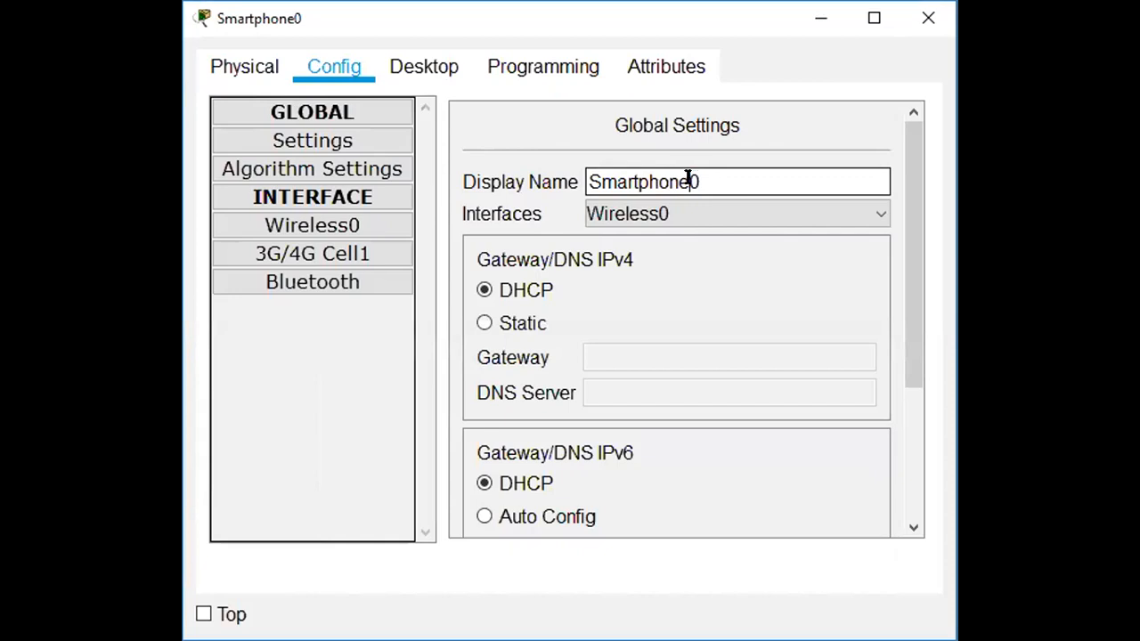
{"action": "key", "text": "Delete"}
Leave the smartphone's IPv4 gateway setting on DHCP and close its window.
{"action": "left_click_drag", "start_coordinate": [909, 315], "coordinate": [903, 266]}
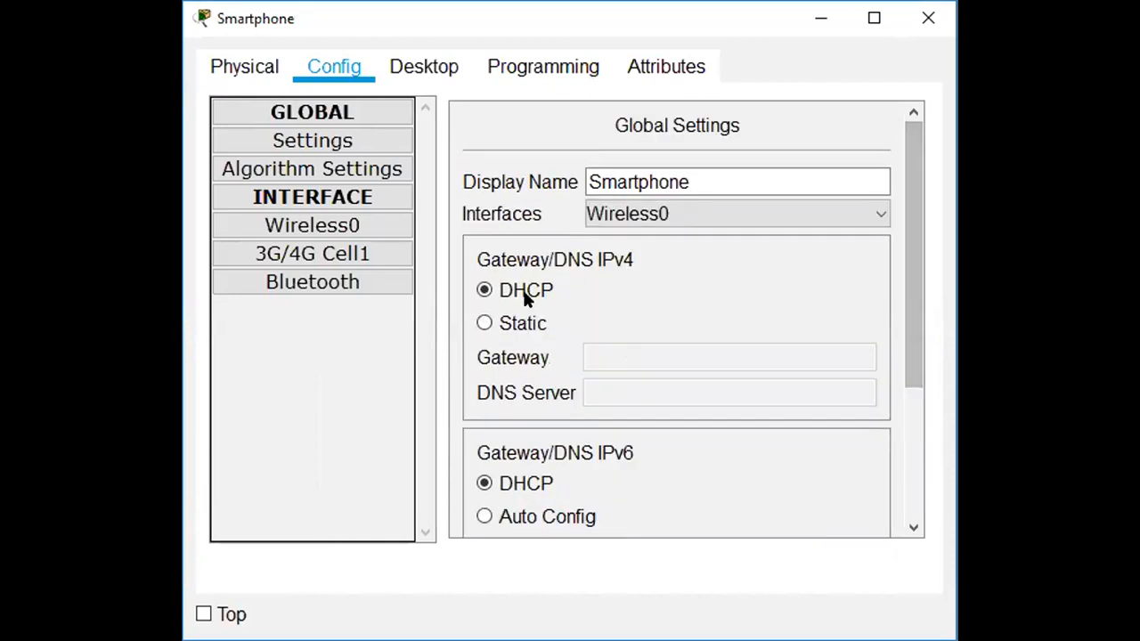
{"action": "left_click", "coordinate": [485, 324]}
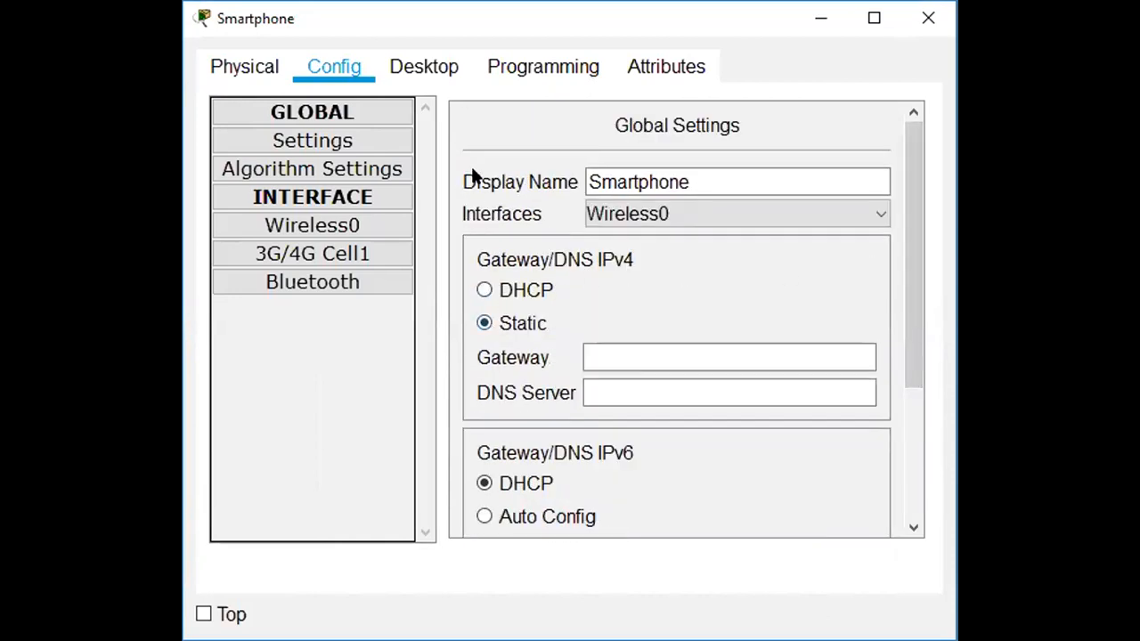
{"action": "left_click", "coordinate": [485, 291]}
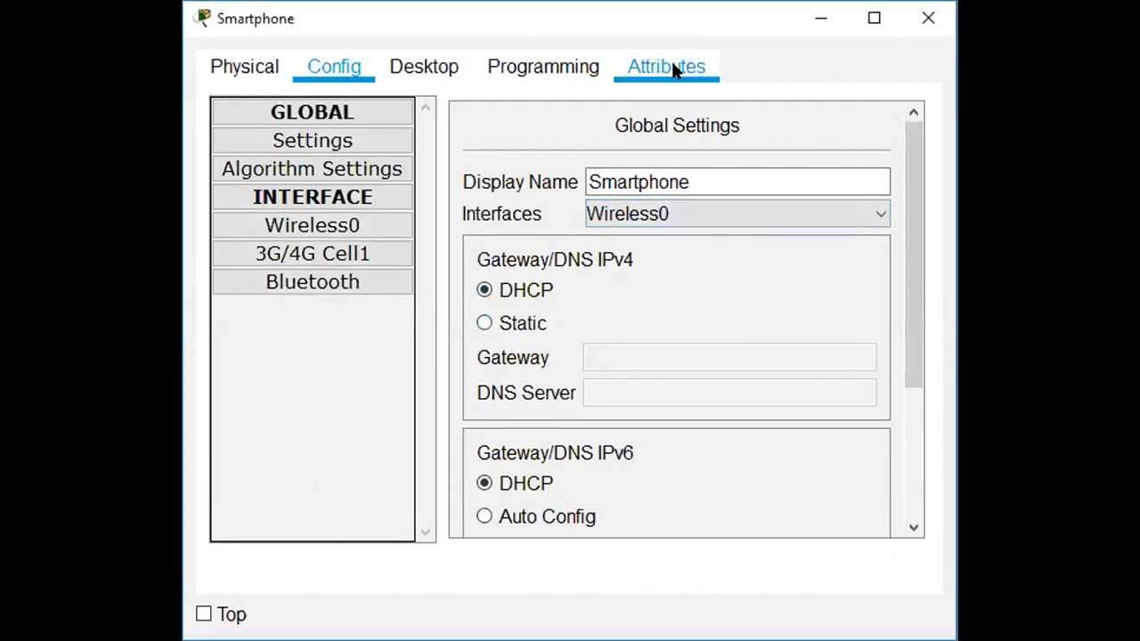
{"action": "left_click", "coordinate": [927, 25]}
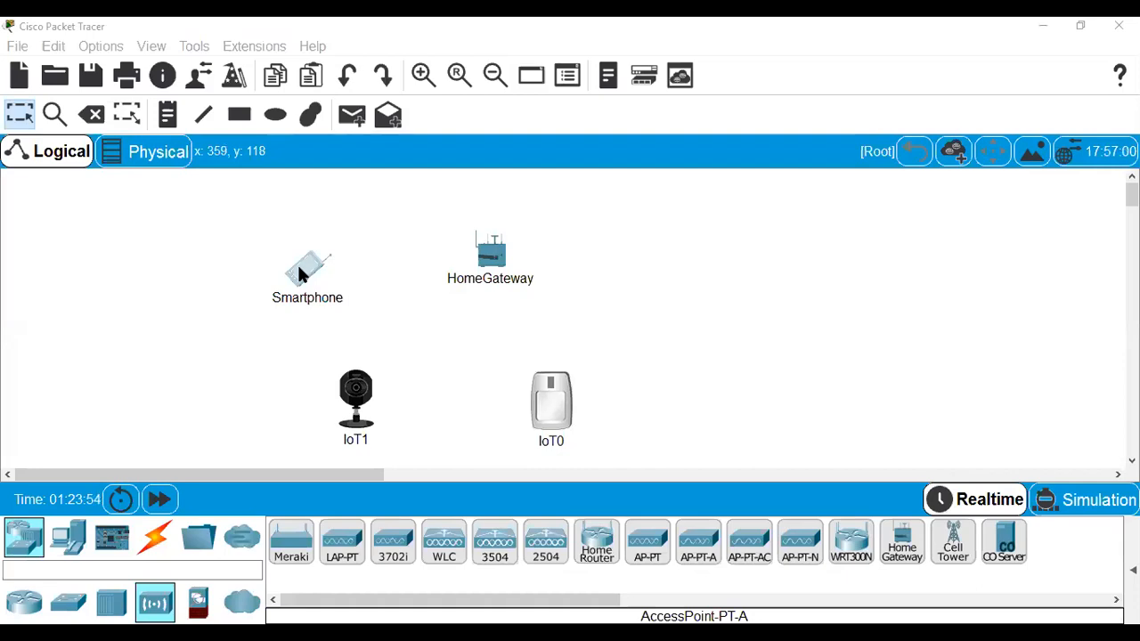
Set the smartphone's Wireless0 SSID to HomeGateway with WPA2-PSK and the matching pass phrase.
{"action": "left_click", "coordinate": [301, 274]}
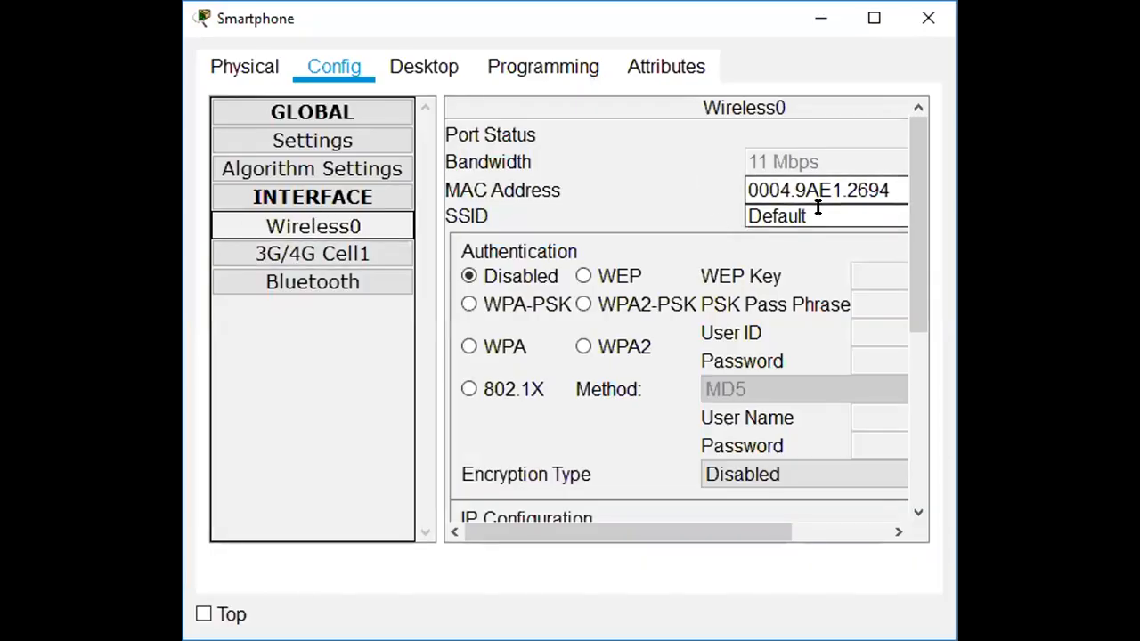
{"action": "left_click_drag", "start_coordinate": [816, 207], "coordinate": [727, 205]}
{"action": "type", "text": "hOME"}
{"action": "key", "text": "BackSpace"}
{"action": "key", "text": "BackSpace"}
{"action": "key", "text": "BackSpace"}
{"action": "key", "text": "BackSpace"}
{"action": "type", "text": "Hom"}
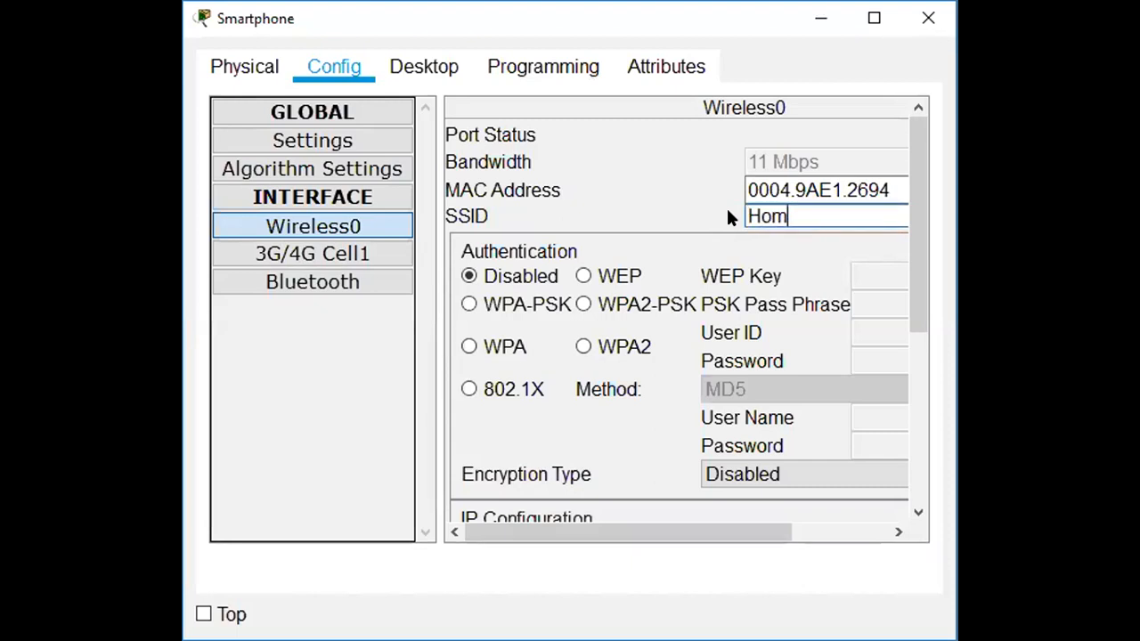
{"action": "type", "text": "eGatewa"}
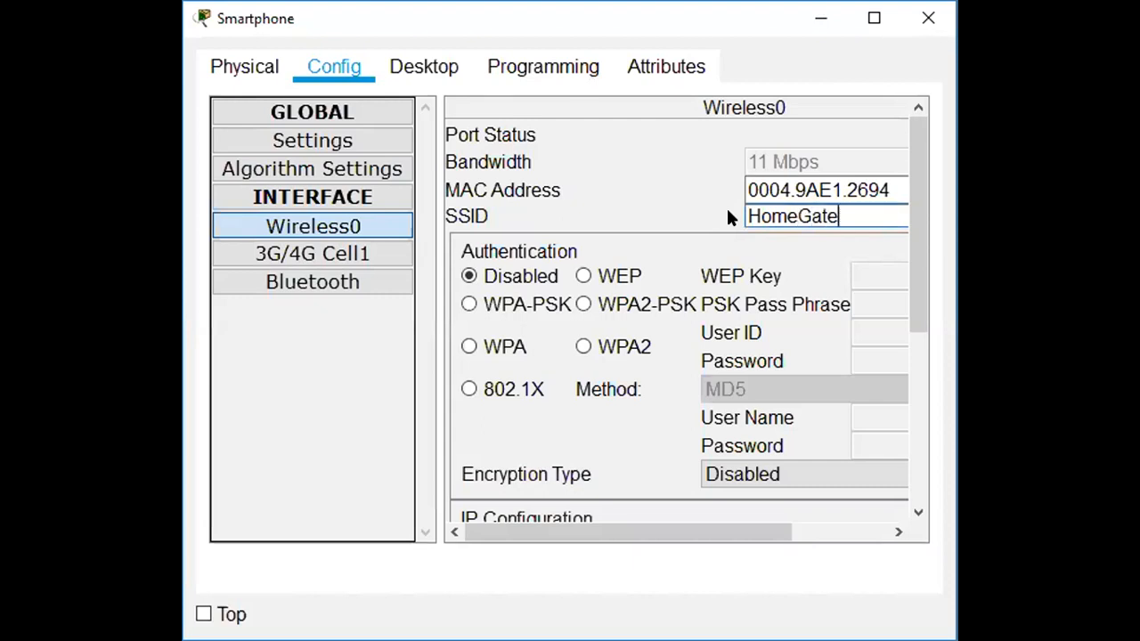
{"action": "type", "text": "y"}
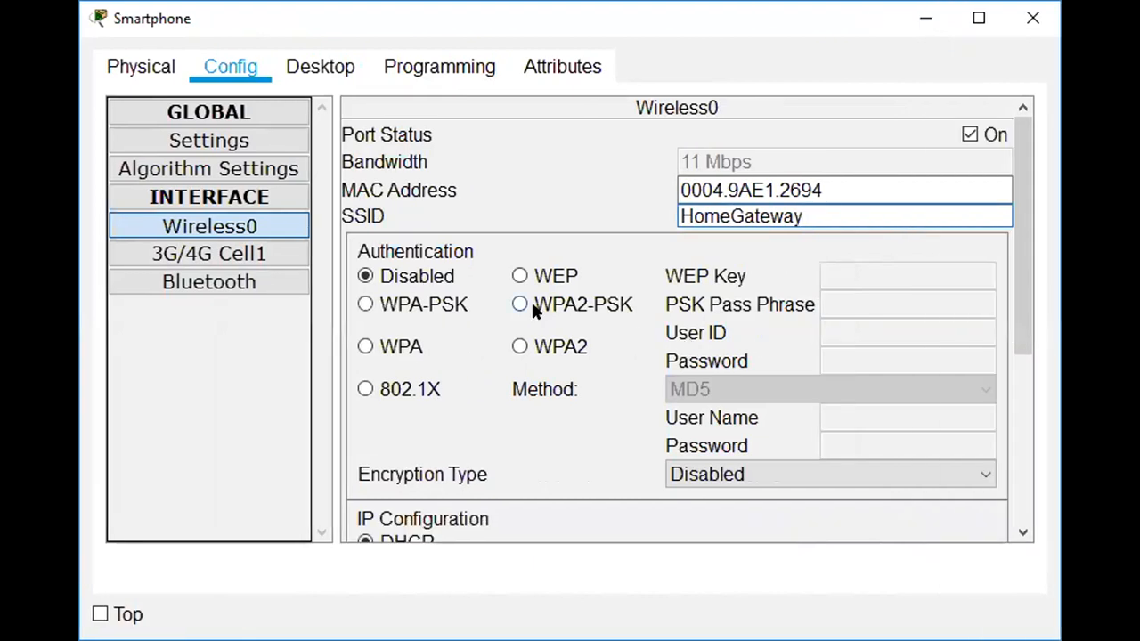
{"action": "left_click", "coordinate": [522, 305]}
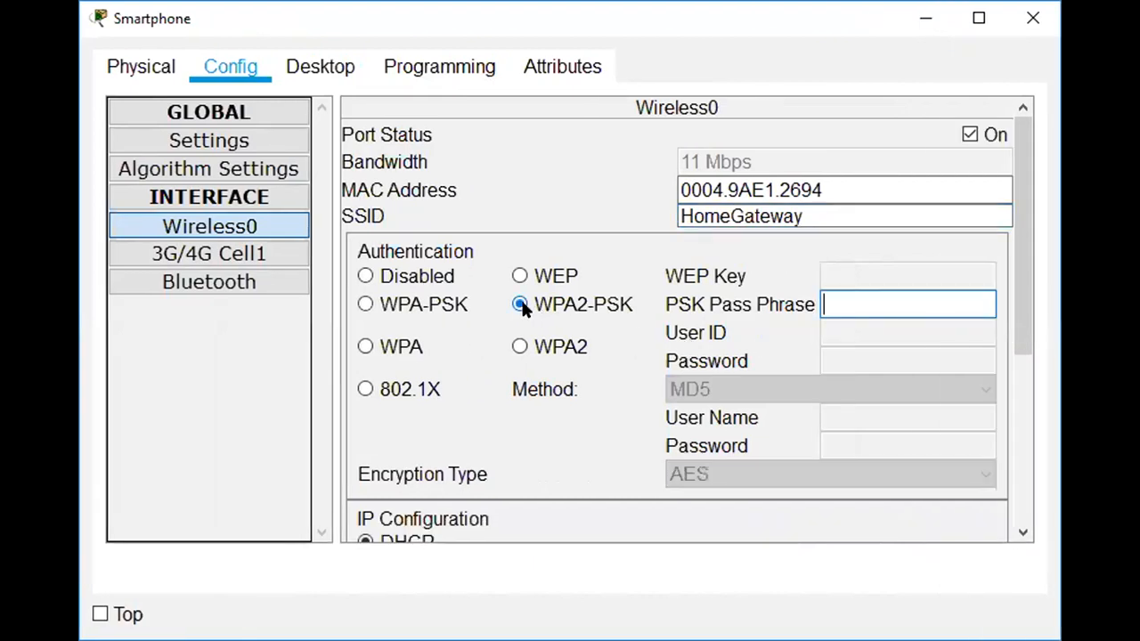
{"action": "type", "text": "CiscoIoT"}
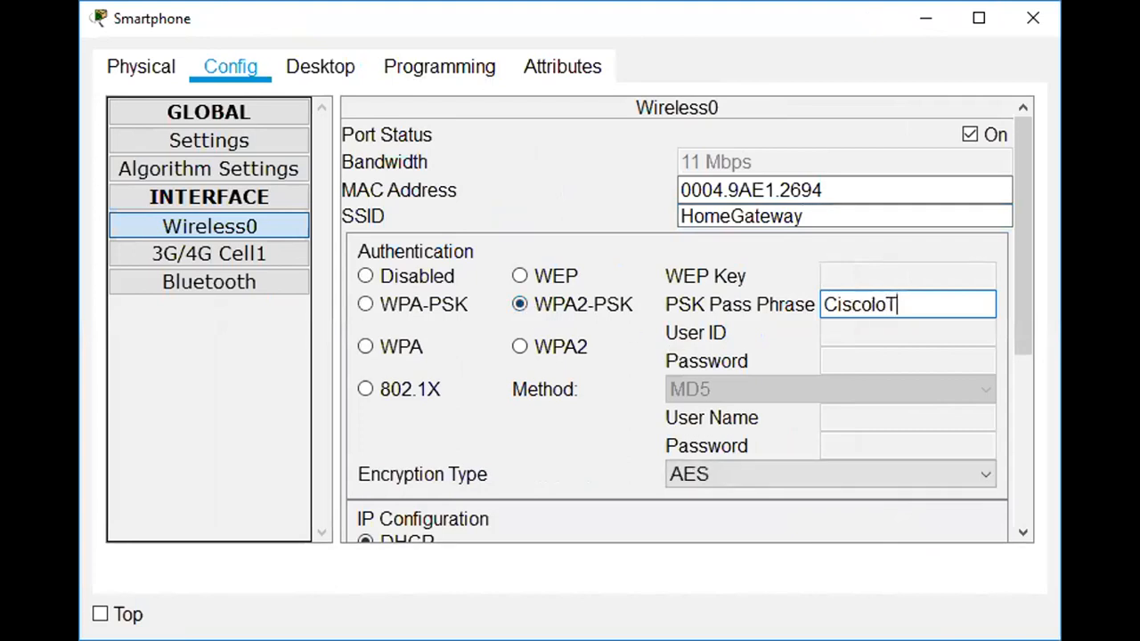
Keep the wireless IP configuration on DHCP and close the smartphone window.
{"action": "left_click_drag", "start_coordinate": [1031, 287], "coordinate": [1034, 484]}
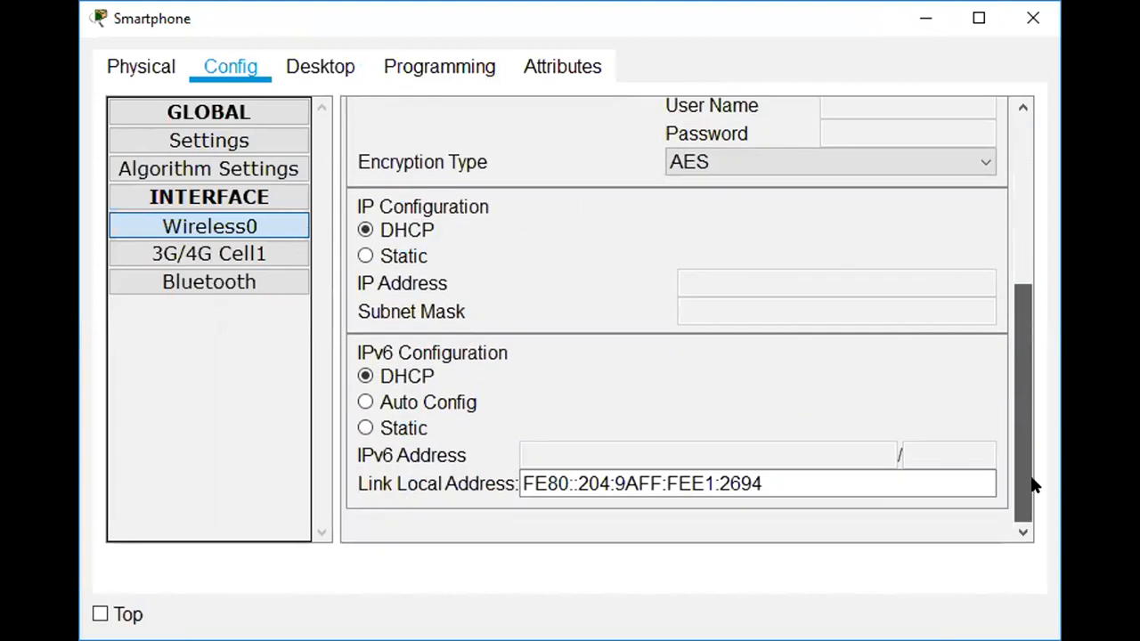
{"action": "left_click", "coordinate": [400, 255]}
{"action": "left_click", "coordinate": [392, 233]}
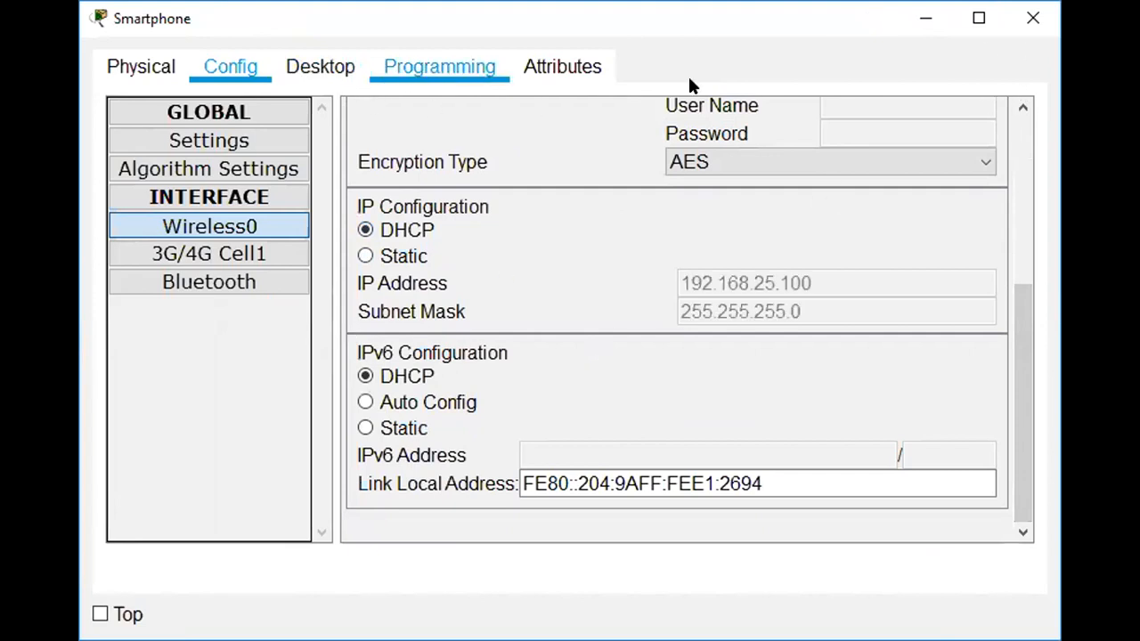
{"action": "left_click", "coordinate": [1034, 19]}
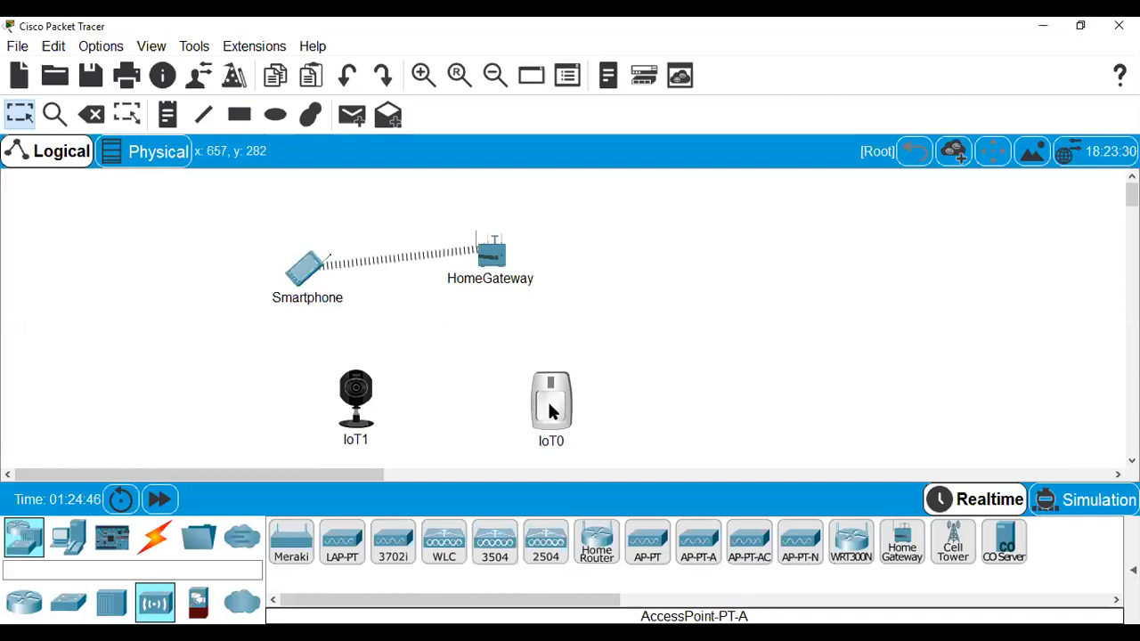
Open the IoT1 webcam's device window from the workspace.
{"action": "left_click", "coordinate": [360, 403], "text": "alt"}
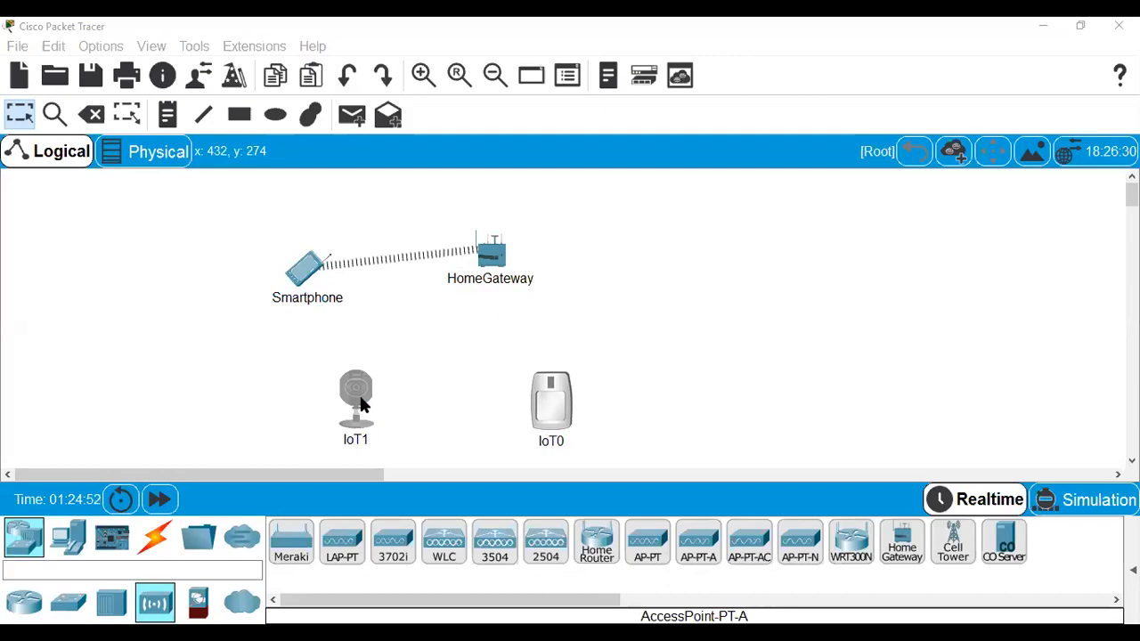
{"action": "left_click", "coordinate": [360, 403]}
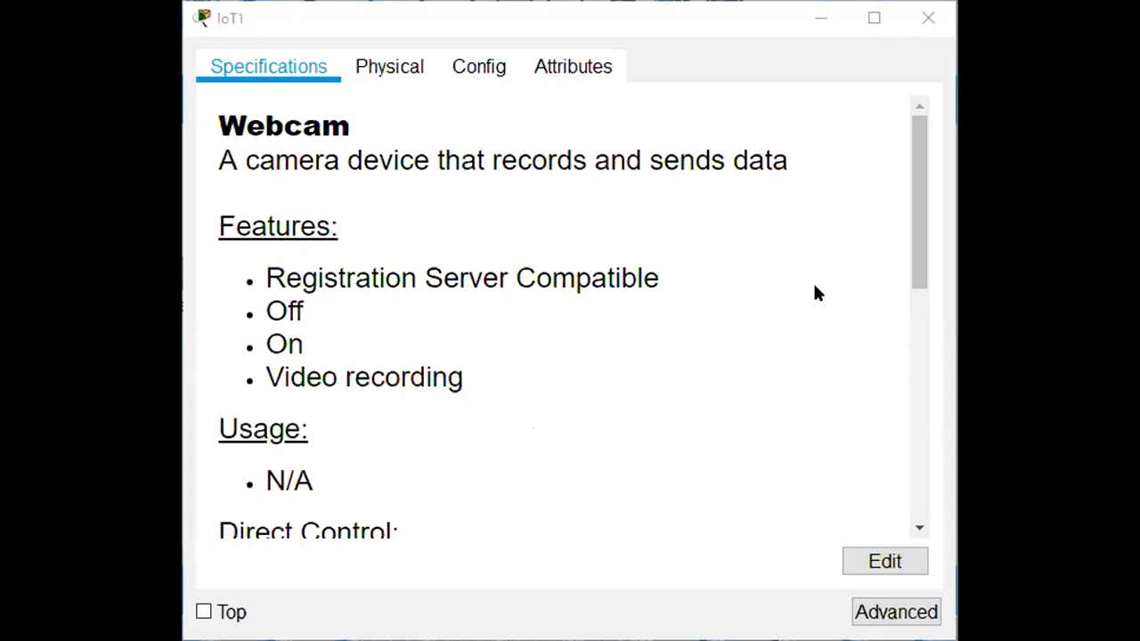
{"action": "left_click_drag", "start_coordinate": [921, 220], "coordinate": [919, 234]}
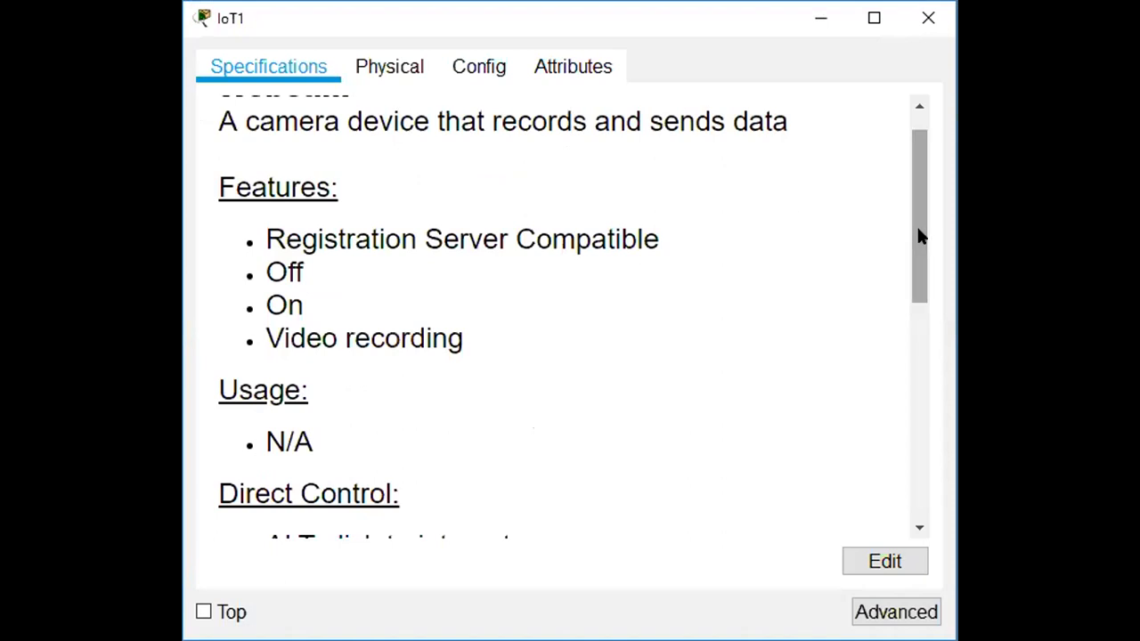
{"action": "left_click_drag", "start_coordinate": [313, 239], "coordinate": [633, 223]}
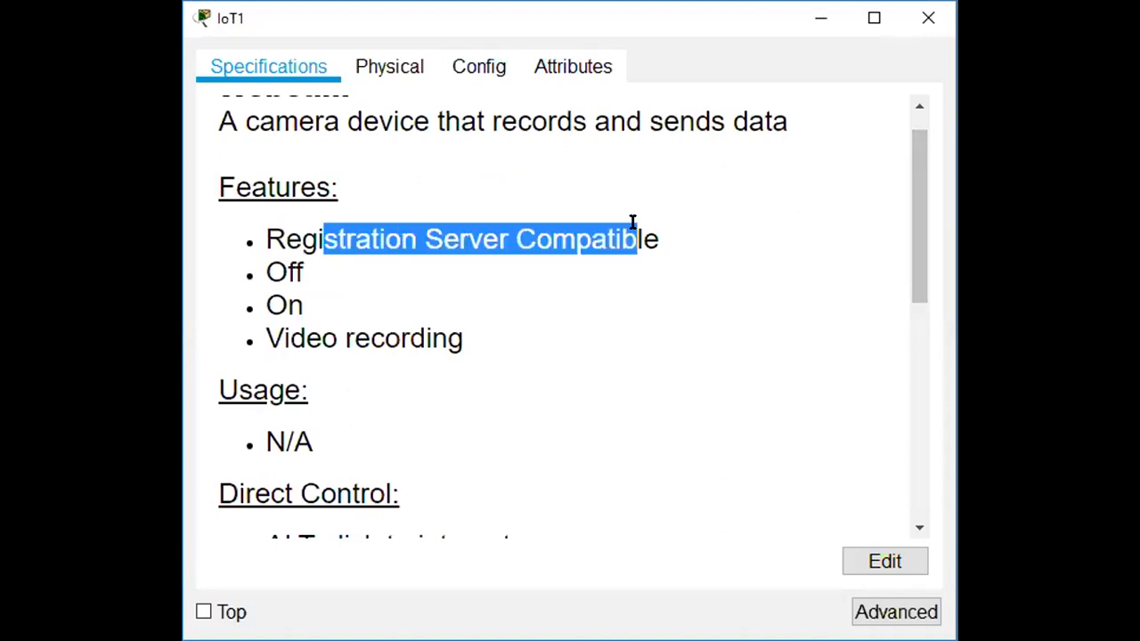
{"action": "left_click", "coordinate": [520, 263]}
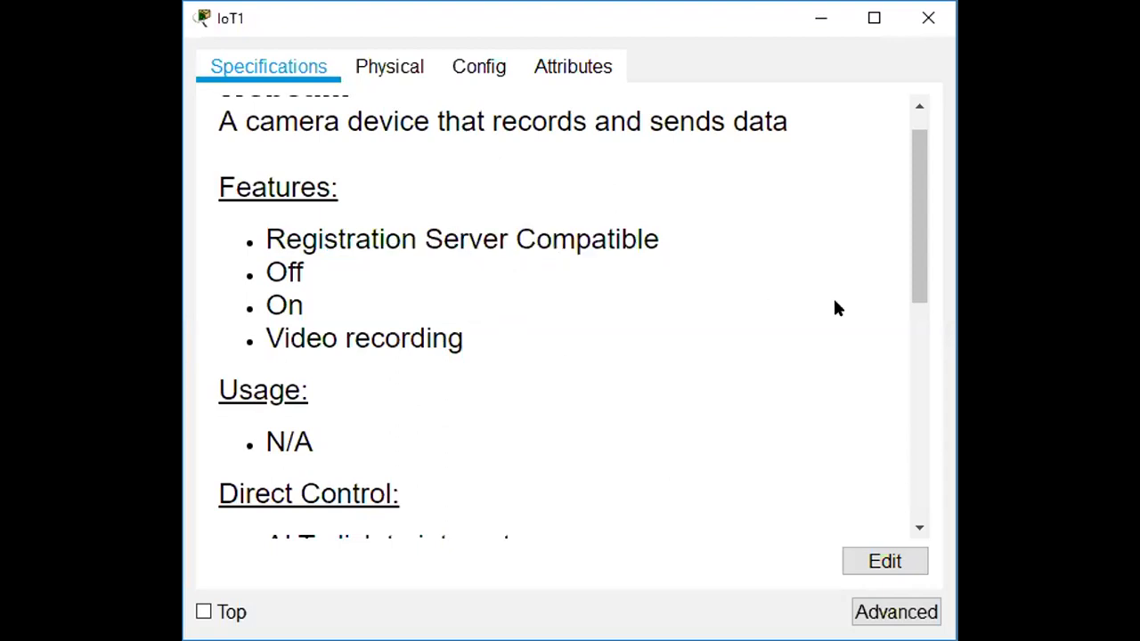
{"action": "left_click_drag", "start_coordinate": [921, 240], "coordinate": [923, 290]}
{"action": "scroll", "coordinate": [924, 289], "scroll_direction": "down", "scroll_amount": 3}
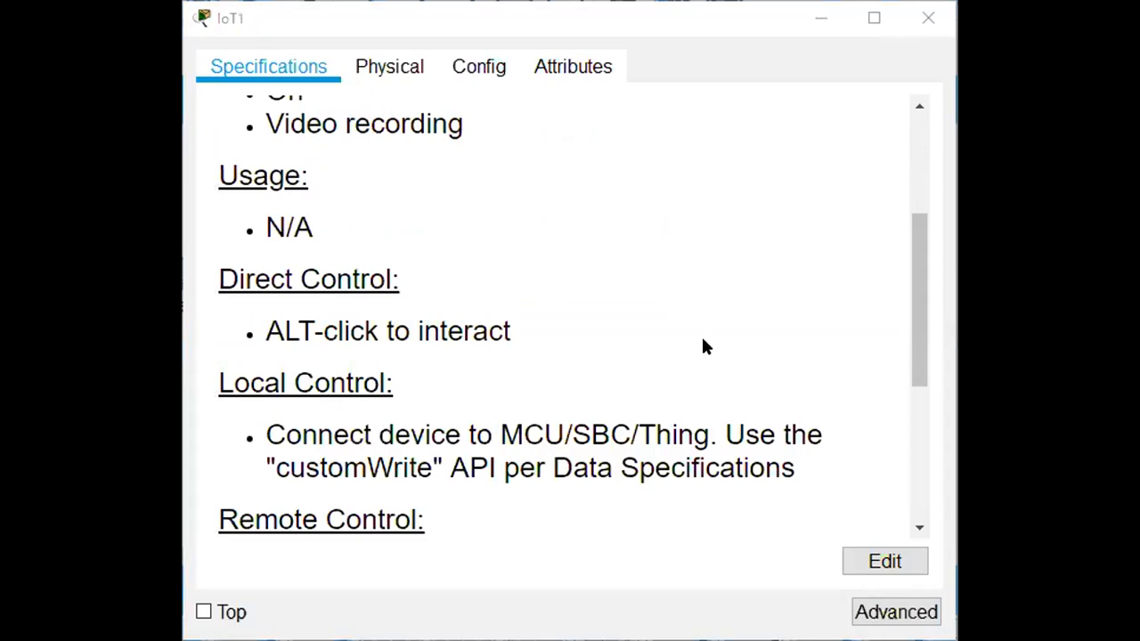
{"action": "left_click_drag", "start_coordinate": [920, 336], "coordinate": [920, 367]}
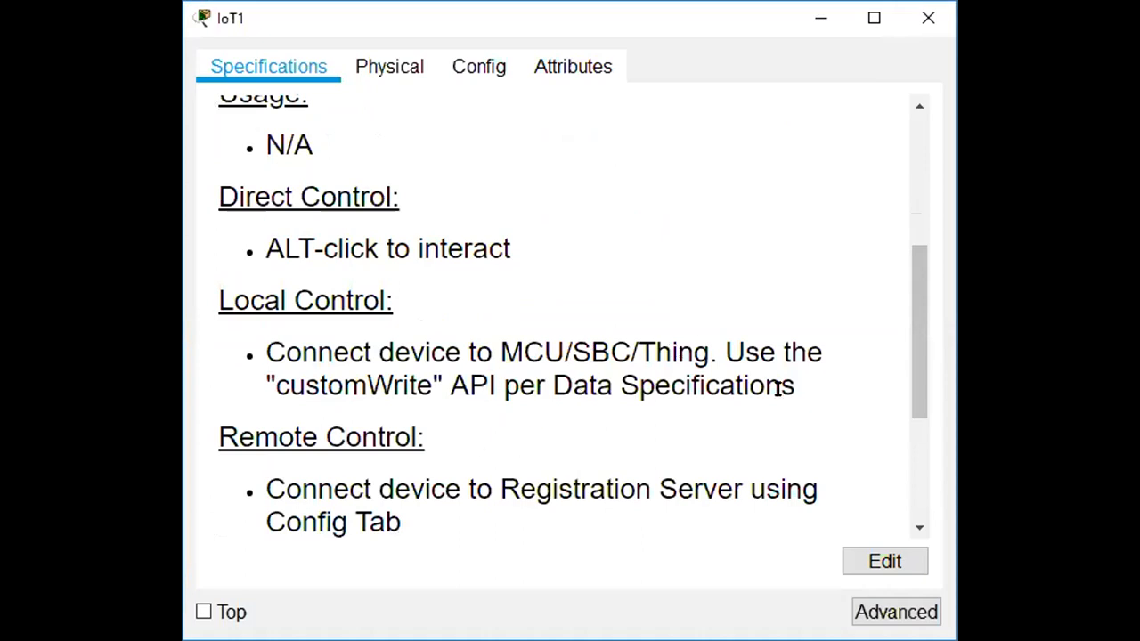
{"action": "left_click_drag", "start_coordinate": [908, 358], "coordinate": [918, 481]}
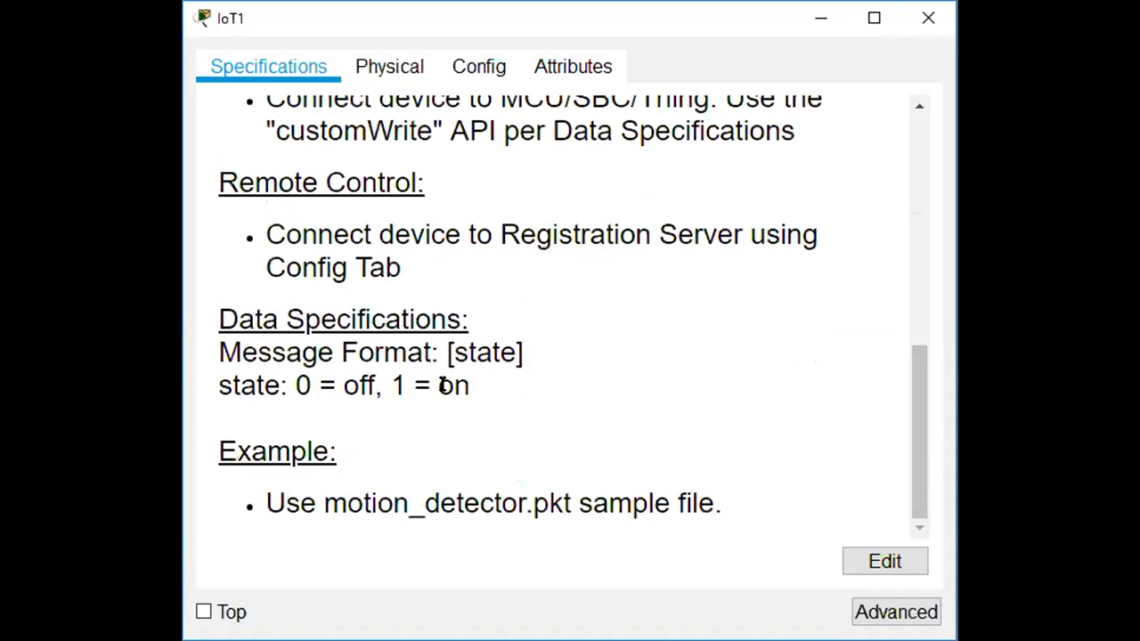
{"action": "left_click_drag", "start_coordinate": [919, 440], "coordinate": [312, 128]}
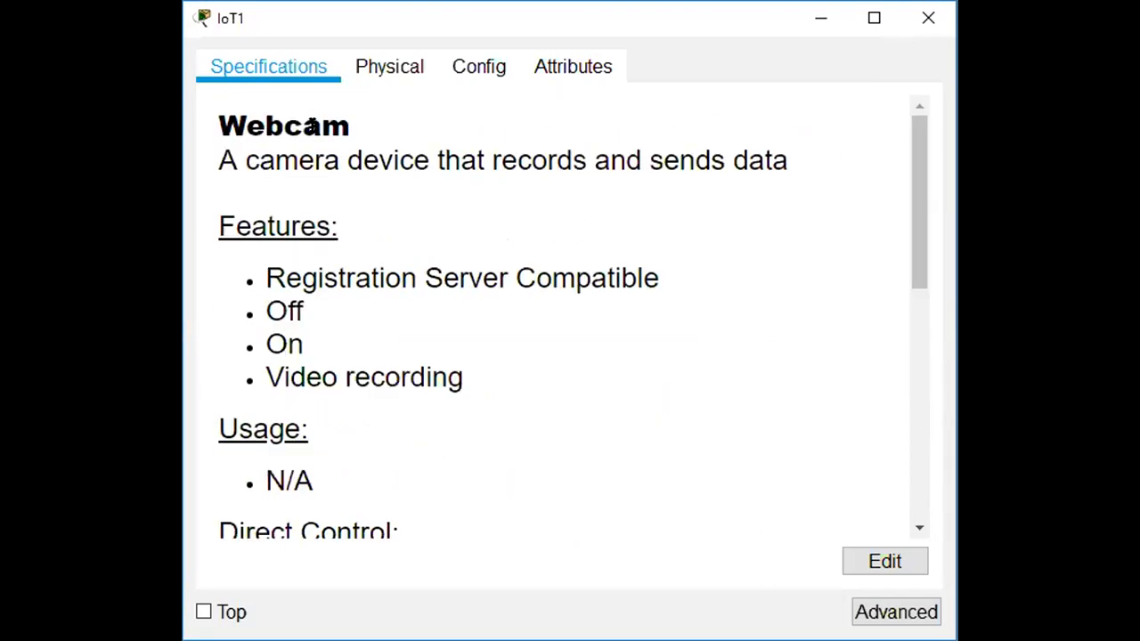
Inspect the webcam's power adapter on the Physical tab and switch on the Advanced pages.
{"action": "left_click", "coordinate": [379, 71]}
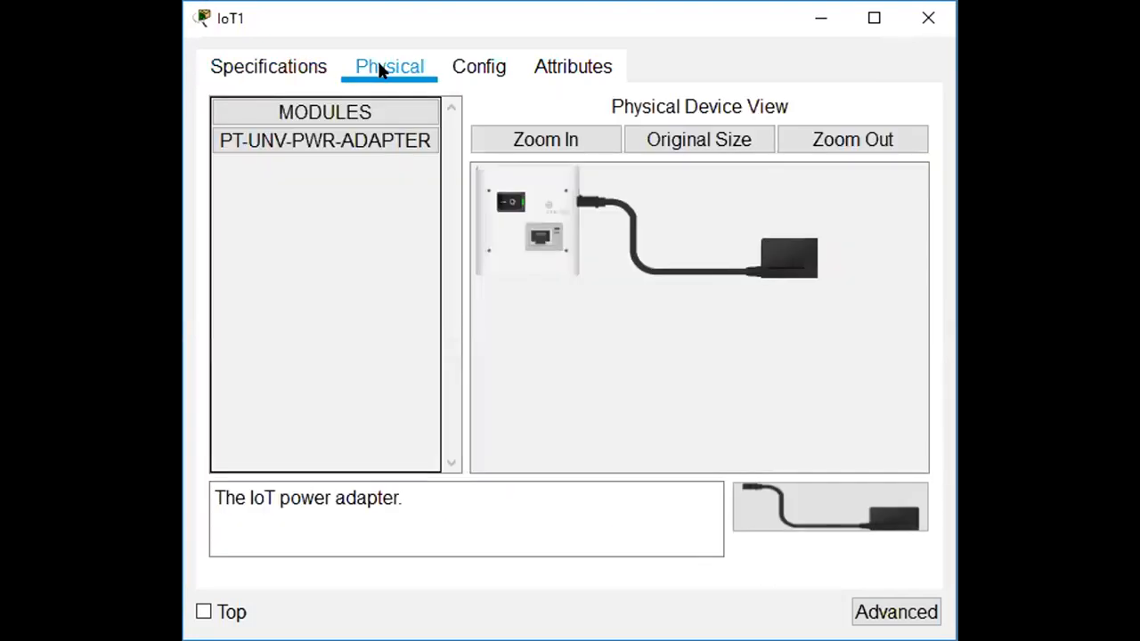
{"action": "left_click", "coordinate": [567, 147]}
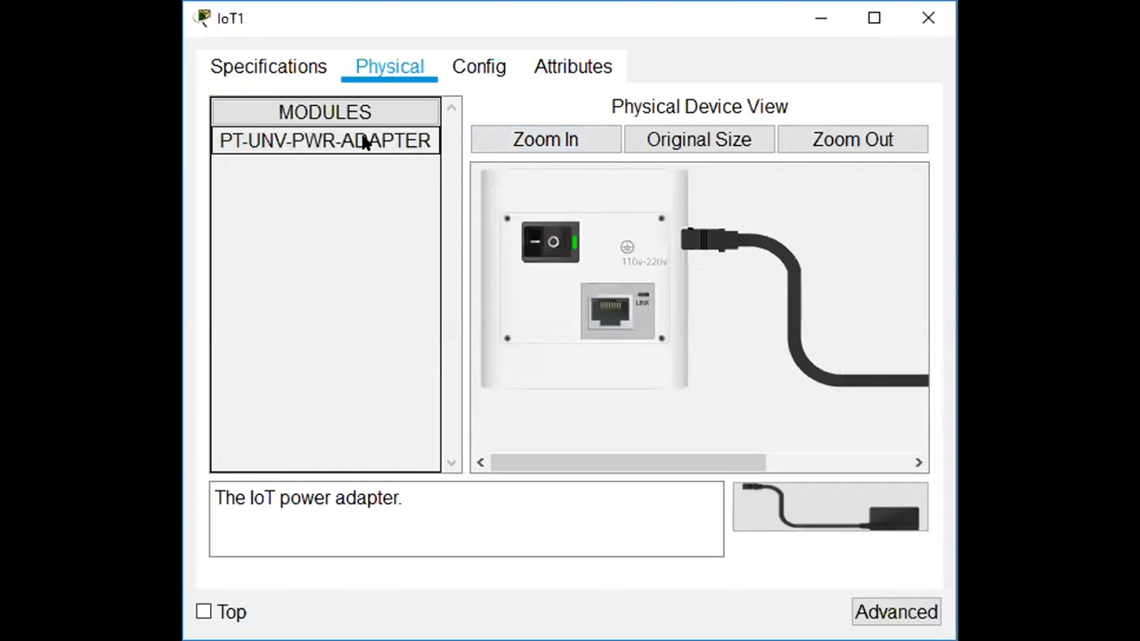
{"action": "left_click", "coordinate": [350, 113]}
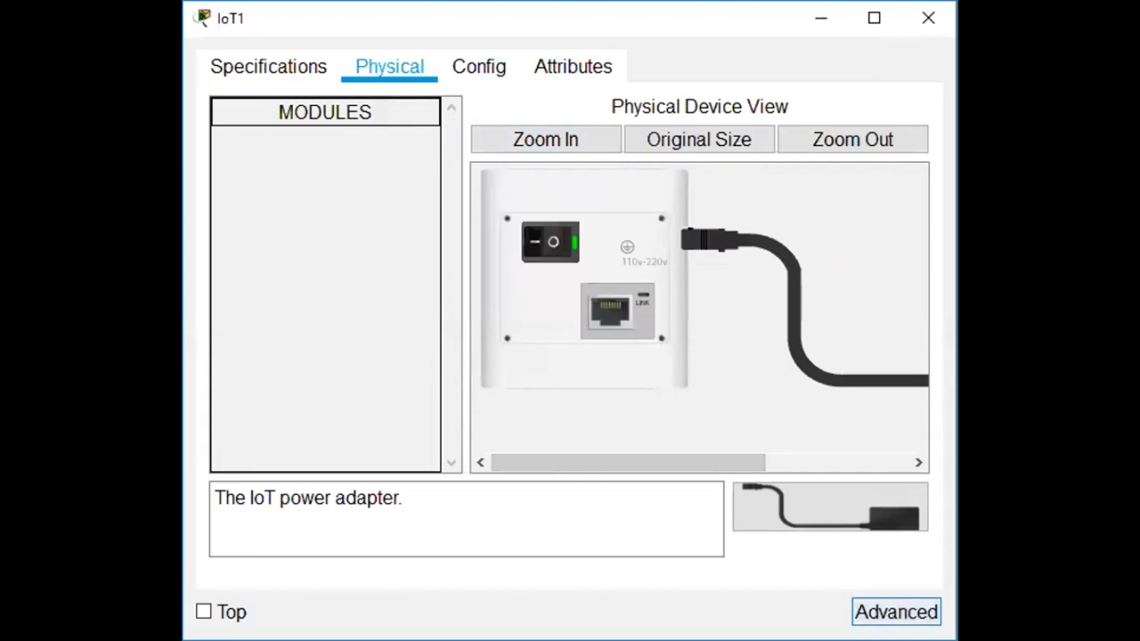
{"action": "left_click", "coordinate": [896, 612]}
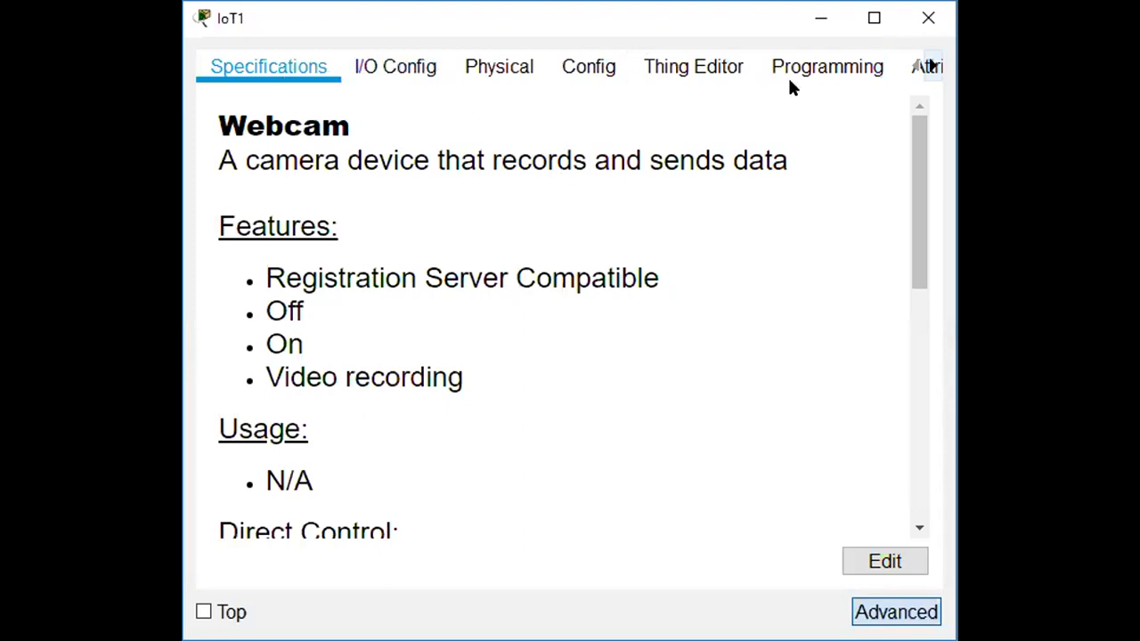
Set IoT1's network adapter to PT-IOT-NM-1CE, browse its Config and Thing Editor pages, then close it.
{"action": "left_click", "coordinate": [403, 71]}
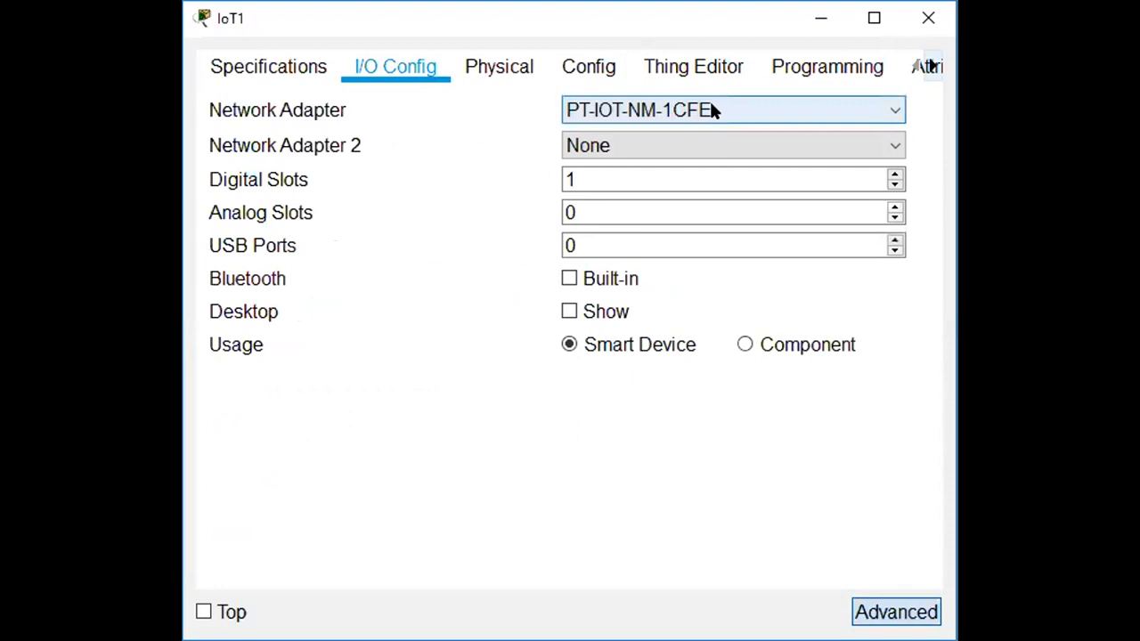
{"action": "left_click", "coordinate": [888, 110]}
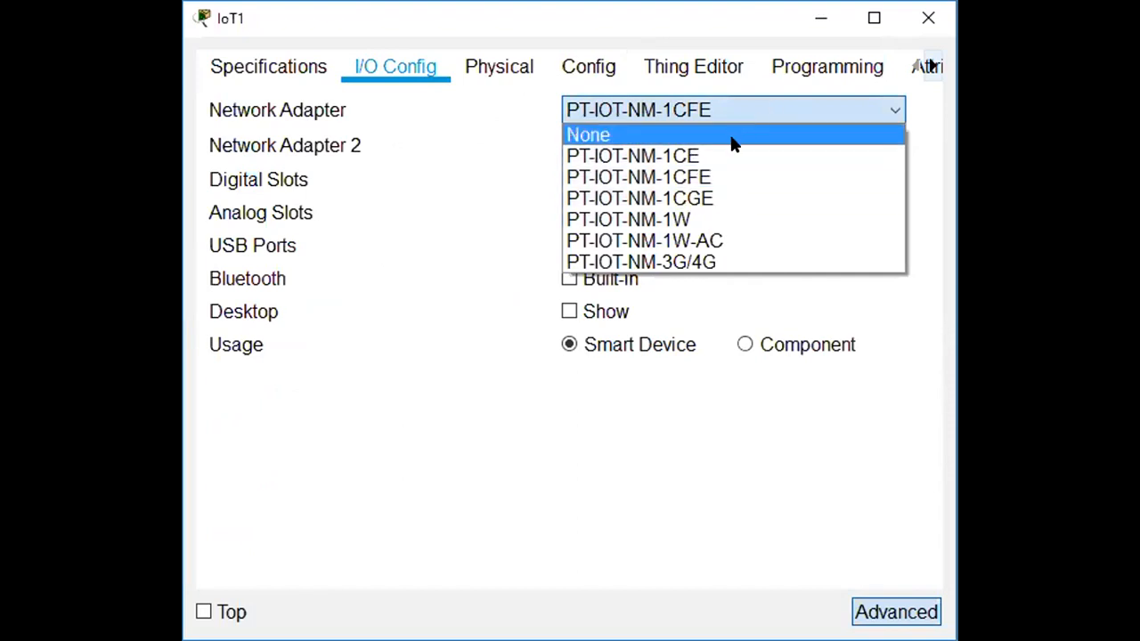
{"action": "left_click", "coordinate": [732, 157]}
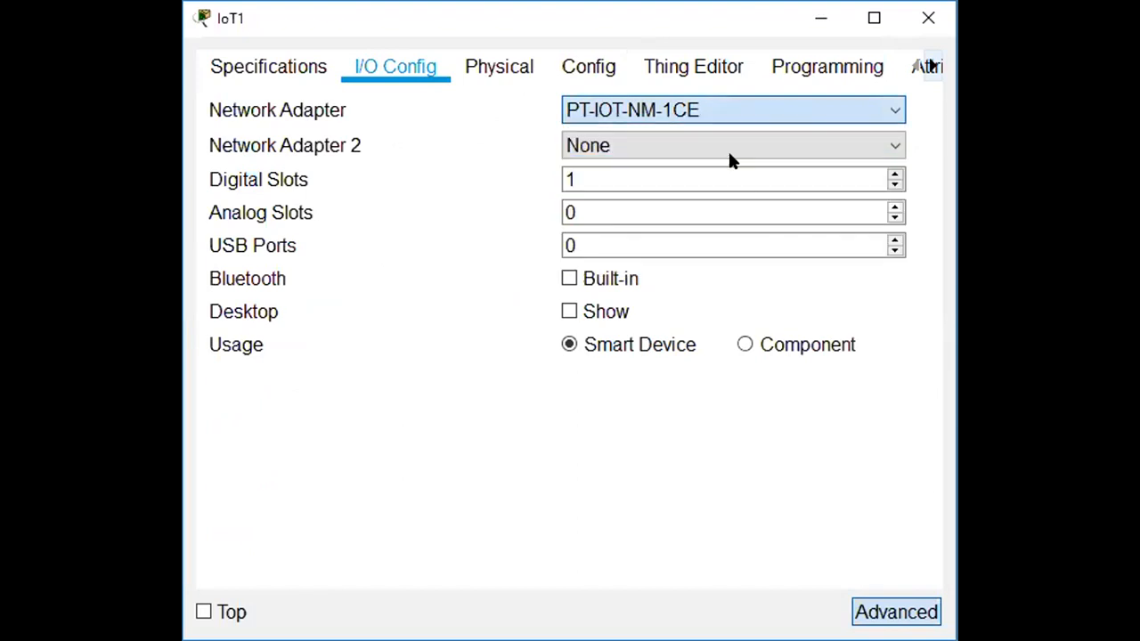
{"action": "left_click", "coordinate": [299, 70]}
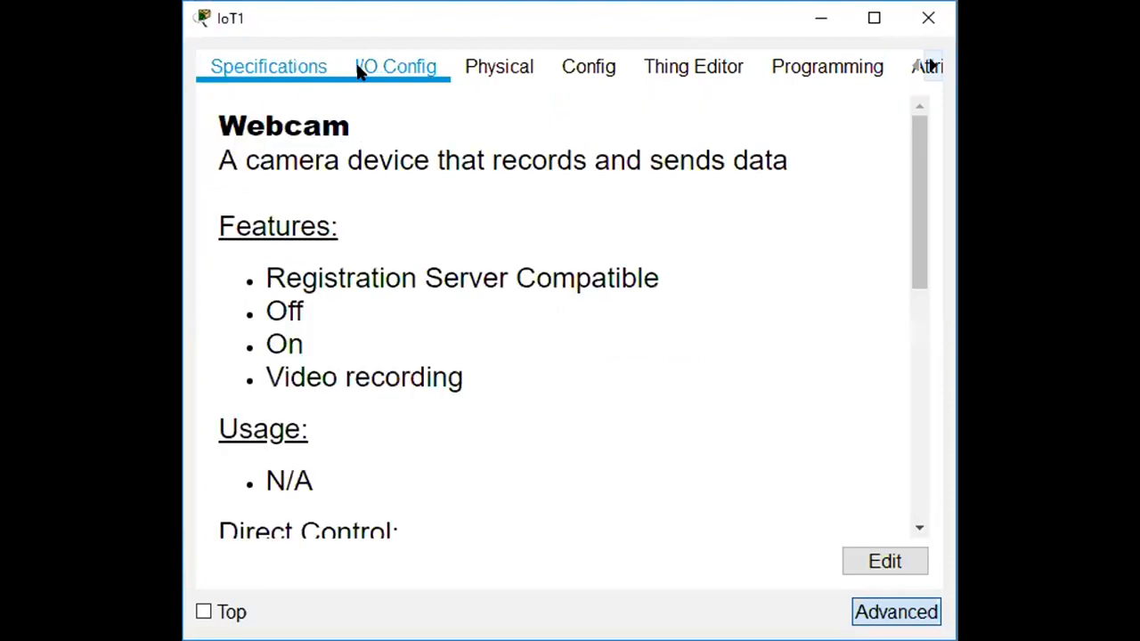
{"action": "left_click", "coordinate": [597, 69]}
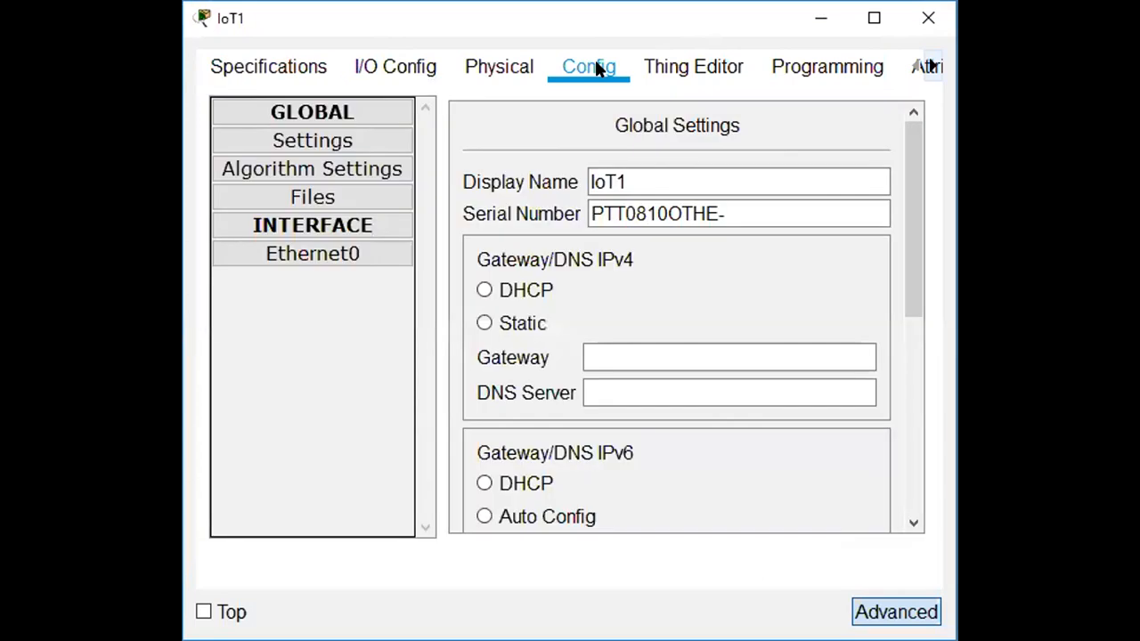
{"action": "left_click", "coordinate": [659, 69]}
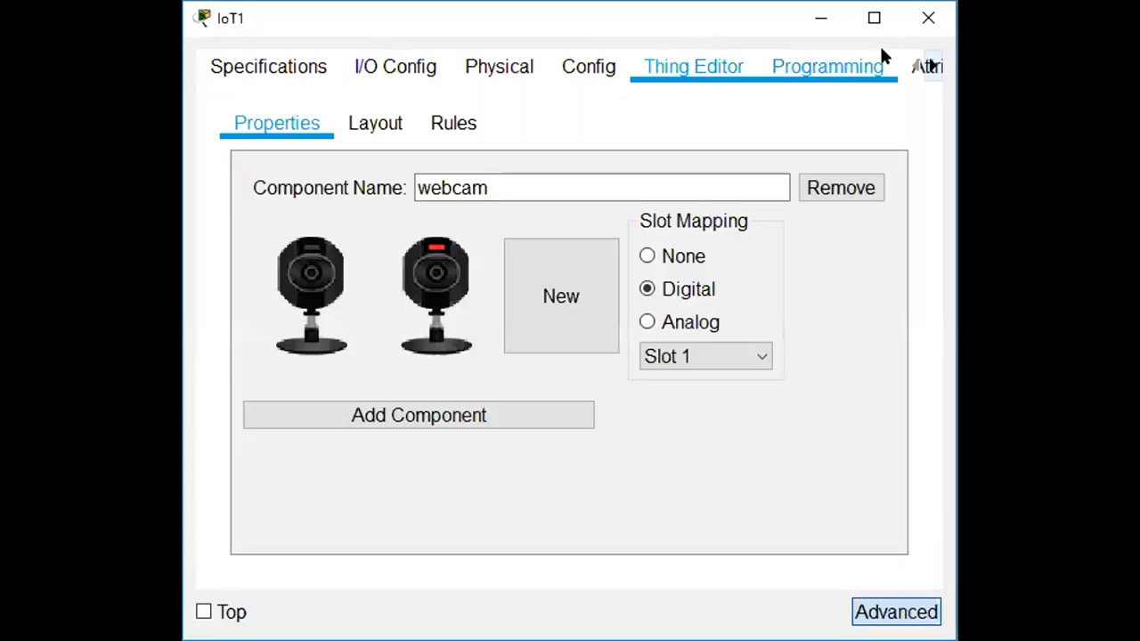
{"action": "left_click", "coordinate": [926, 25]}
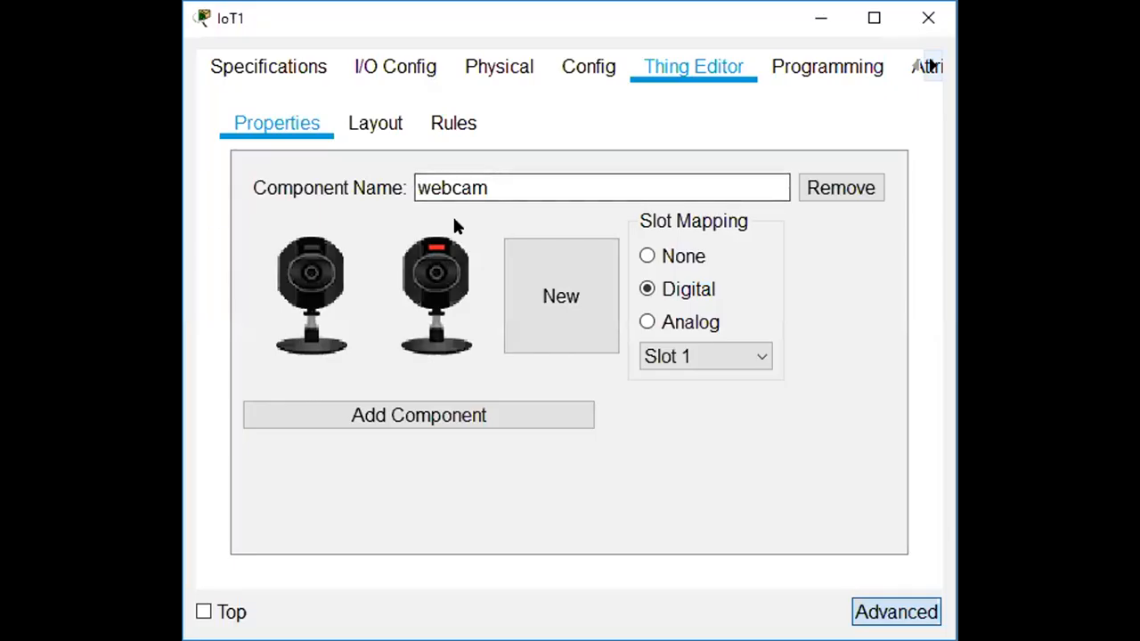
Reopen the webcam, recheck its Physical and Config pages, and show I/O Config in Advanced view.
{"action": "left_click", "coordinate": [307, 71]}
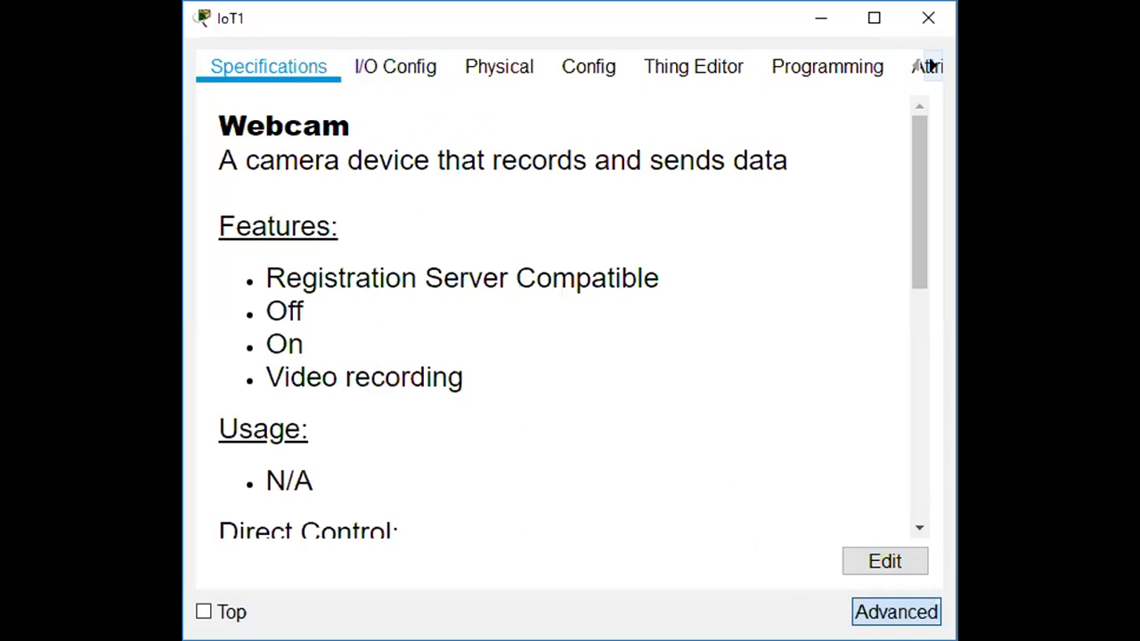
{"action": "left_click", "coordinate": [866, 607]}
{"action": "left_click", "coordinate": [474, 71]}
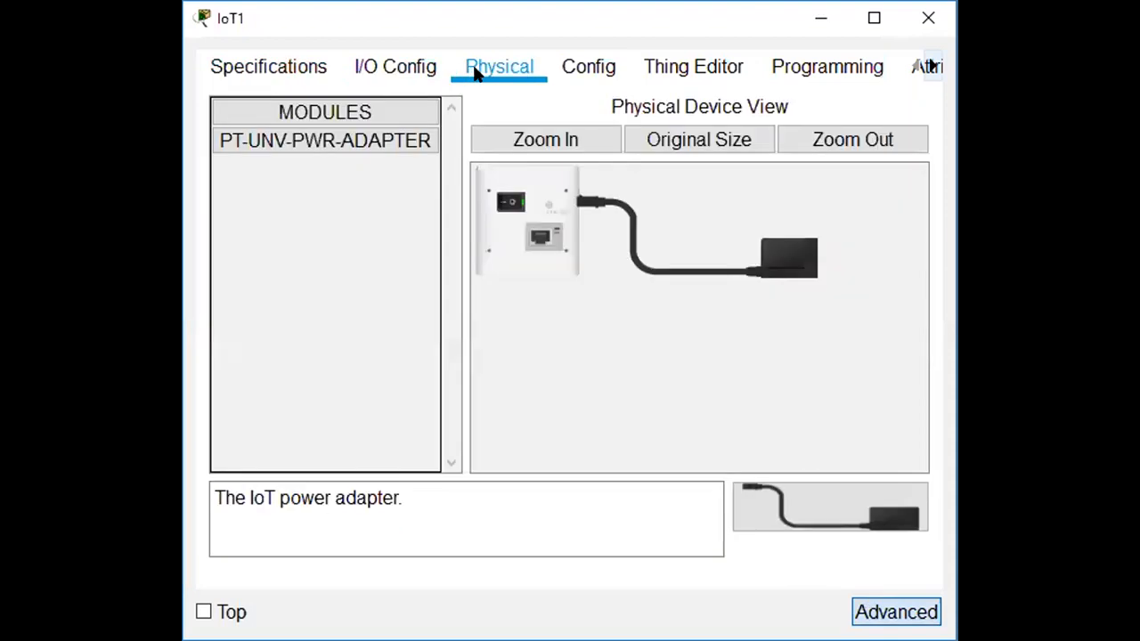
{"action": "left_click", "coordinate": [562, 139]}
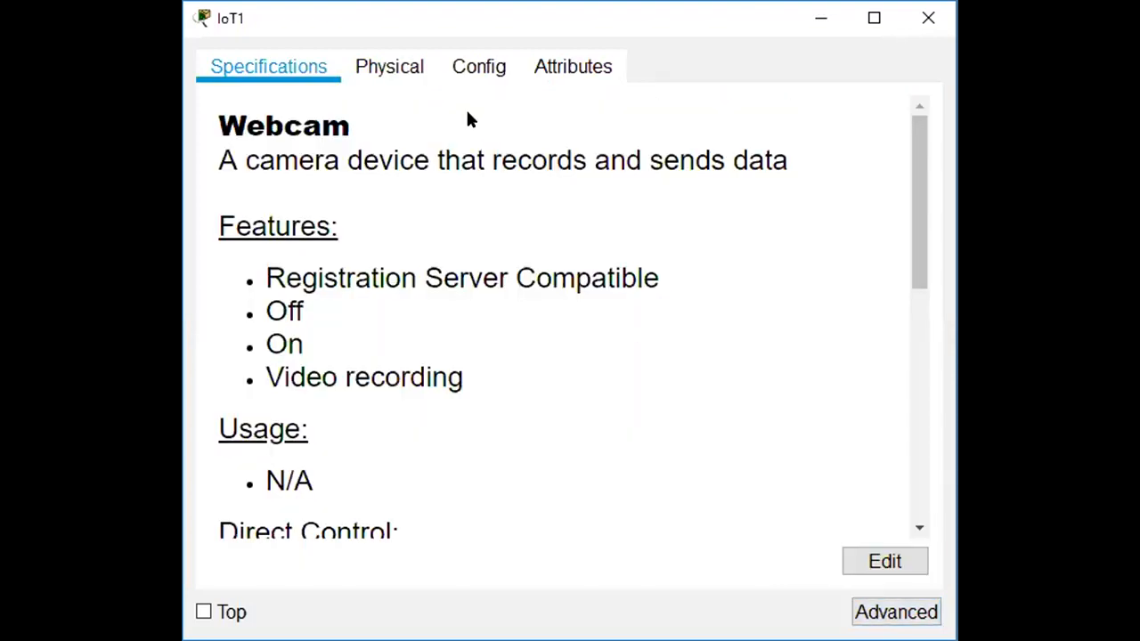
{"action": "left_click", "coordinate": [475, 61]}
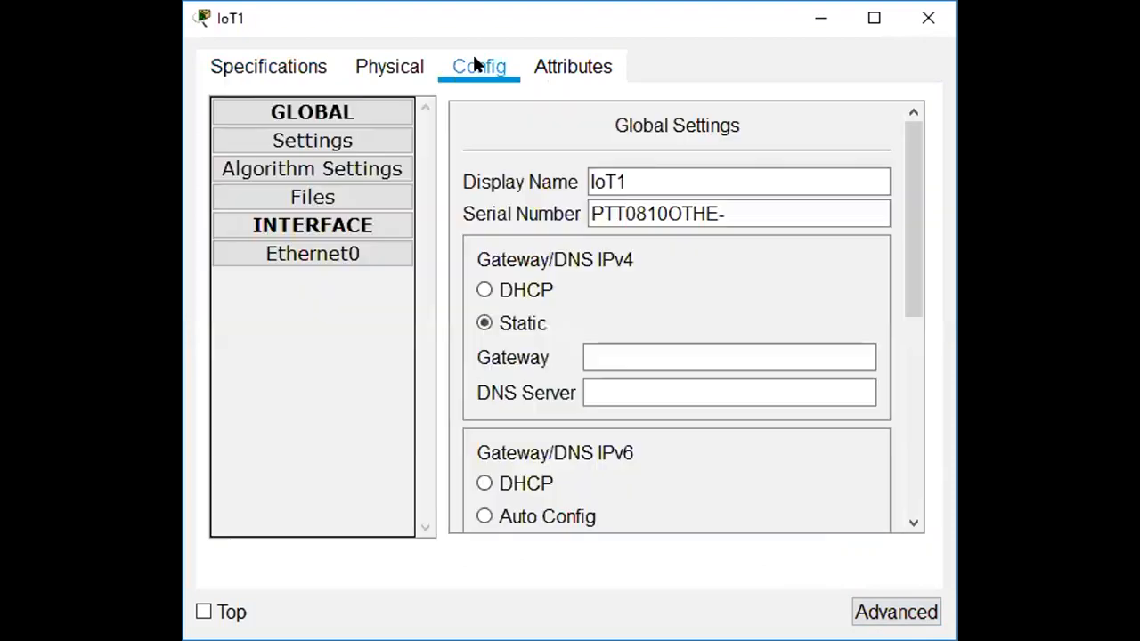
{"action": "left_click", "coordinate": [289, 72]}
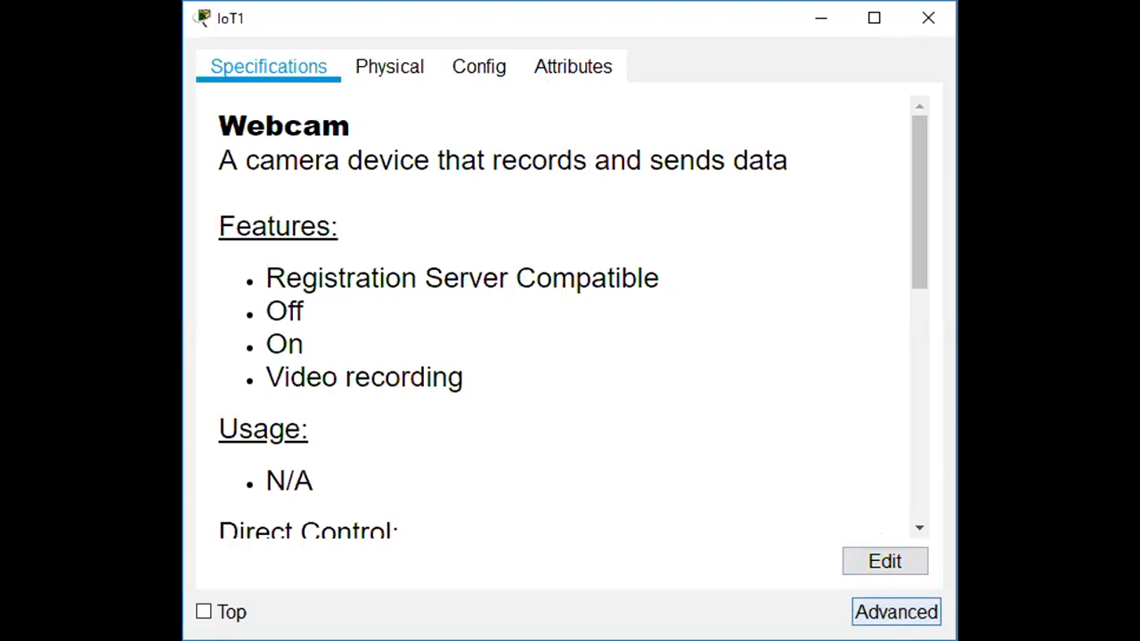
{"action": "left_click", "coordinate": [896, 612]}
{"action": "left_click", "coordinate": [413, 70]}
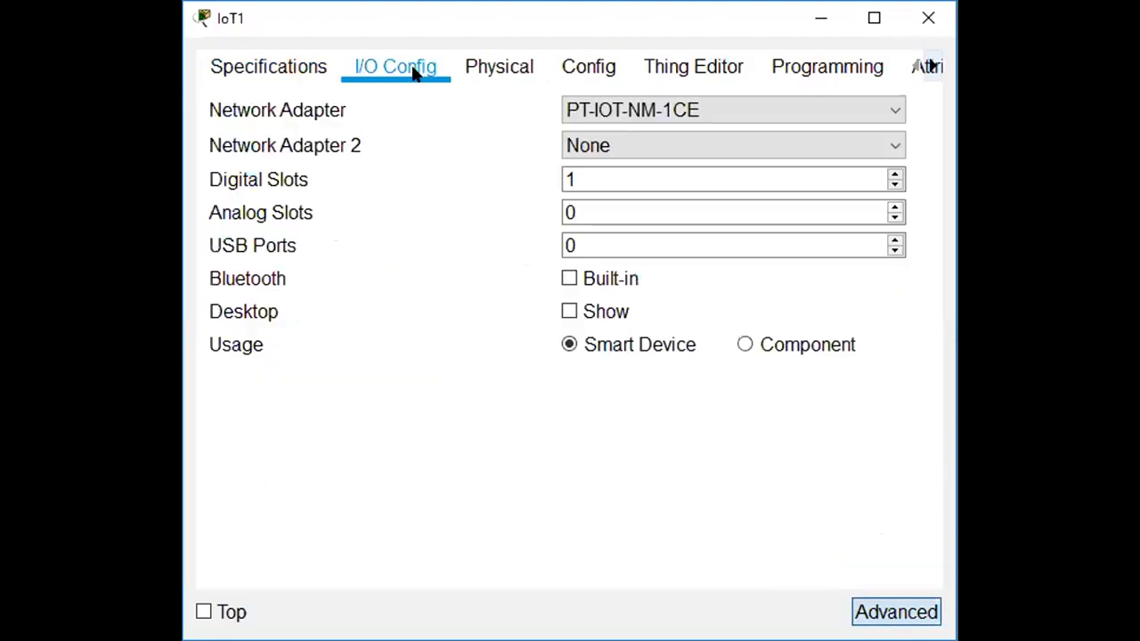
Swap IoT1's network adapter to wireless PT-IOT-NM-1W and confirm it on the Physical tab.
{"action": "left_click", "coordinate": [619, 110]}
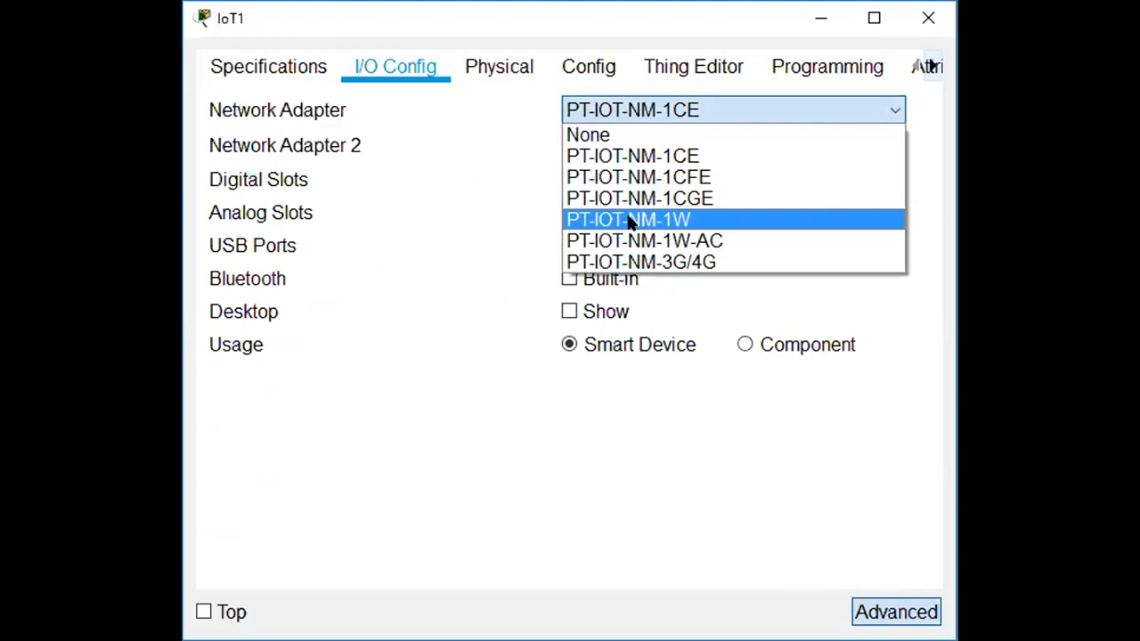
{"action": "left_click", "coordinate": [629, 220]}
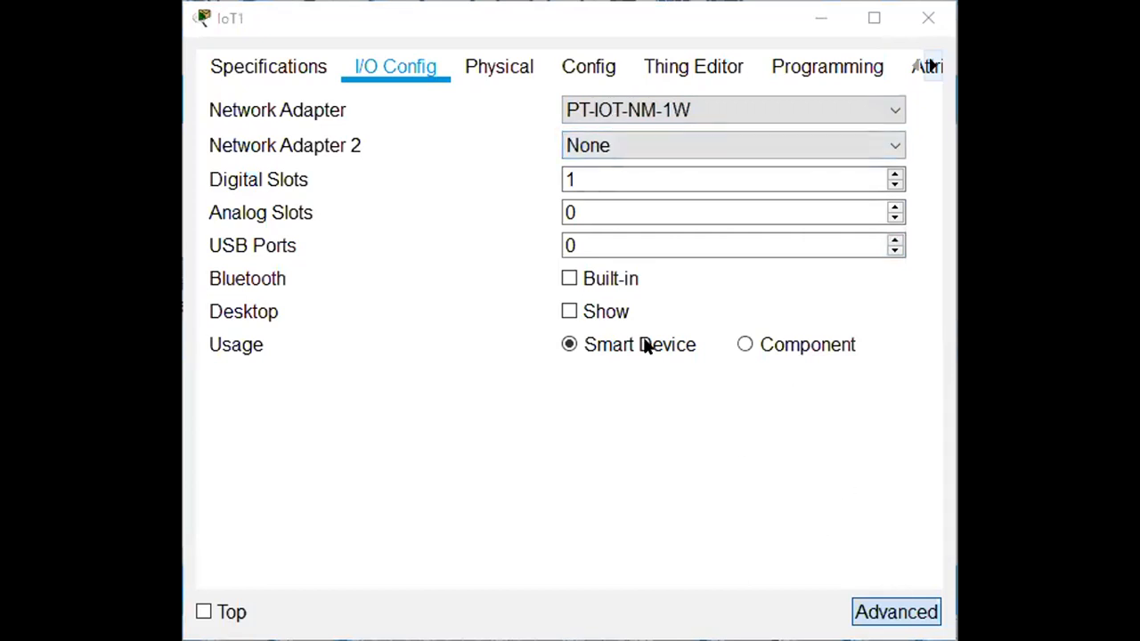
{"action": "left_click", "coordinate": [504, 70]}
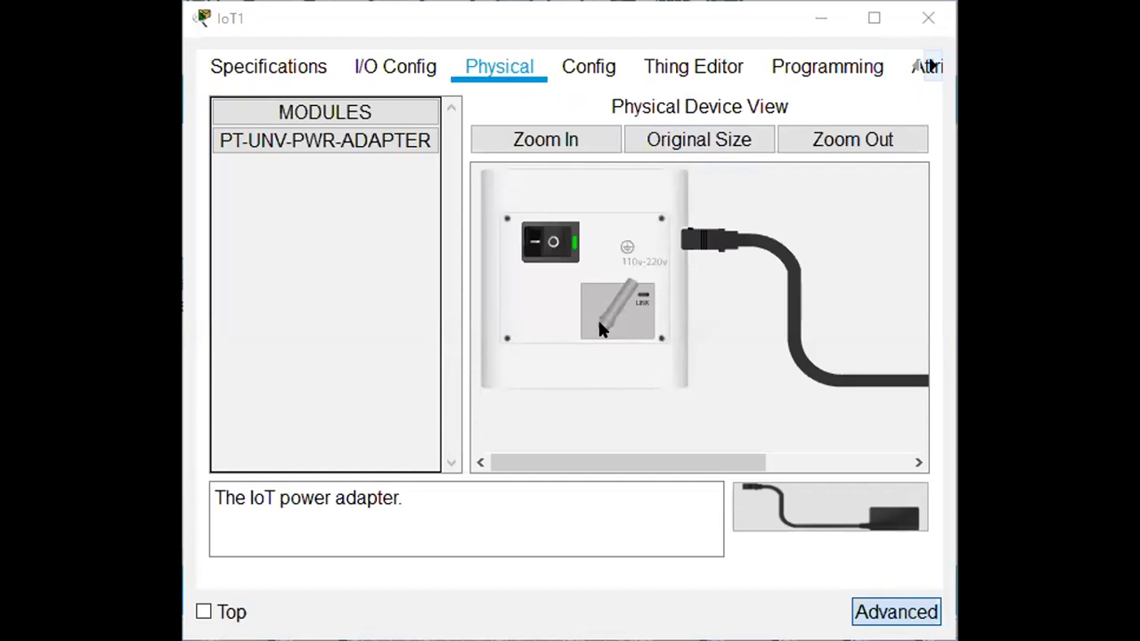
{"action": "left_click", "coordinate": [591, 73]}
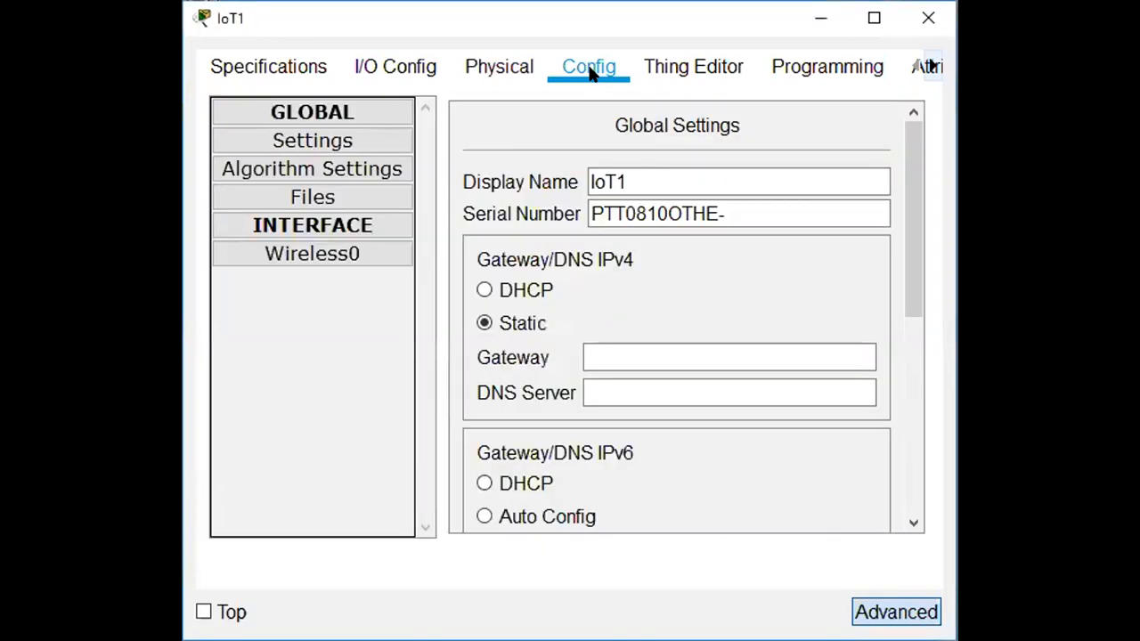
Change IoT1's display name to 'Webcam' and set its IPv4 gateway/DNS to DHCP.
{"action": "left_click", "coordinate": [632, 175]}
{"action": "left_click_drag", "start_coordinate": [631, 176], "coordinate": [554, 178]}
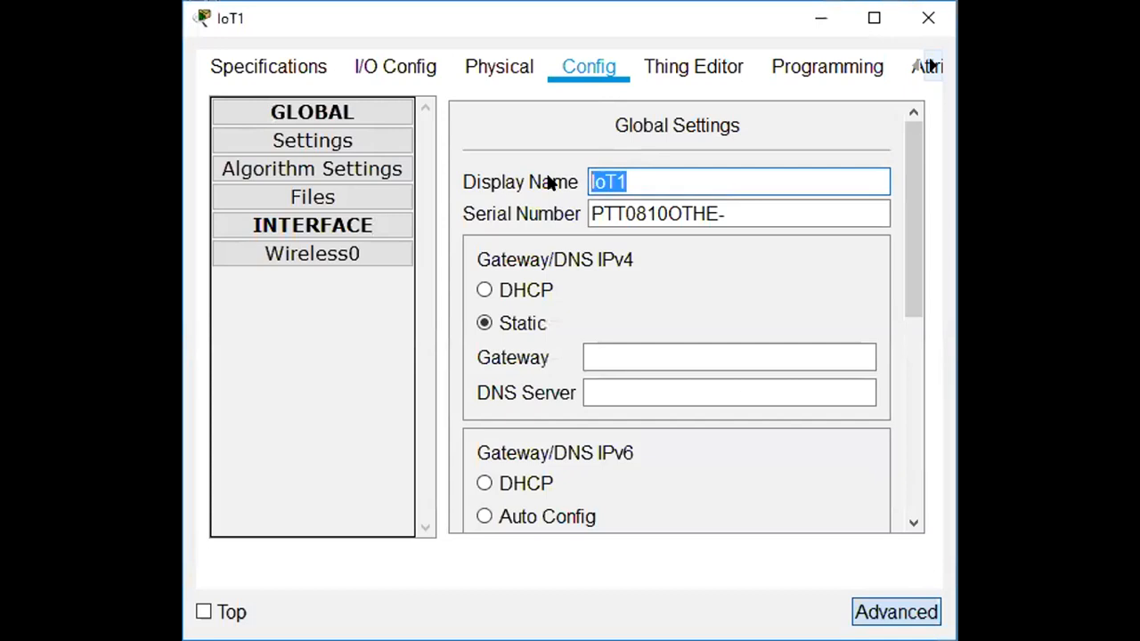
{"action": "type", "text": "wE"}
{"action": "key", "text": "BackSpace"}
{"action": "key", "text": "BackSpace"}
{"action": "type", "text": "Webcam"}
{"action": "mouse_move", "coordinate": [914, 314]}
{"action": "left_mouse_down"}
{"action": "mouse_move", "coordinate": [903, 281]}
{"action": "mouse_move", "coordinate": [907, 343]}
{"action": "mouse_move", "coordinate": [907, 303]}
{"action": "mouse_move", "coordinate": [910, 312]}
{"action": "left_mouse_up"}
{"action": "left_click", "coordinate": [483, 243]}
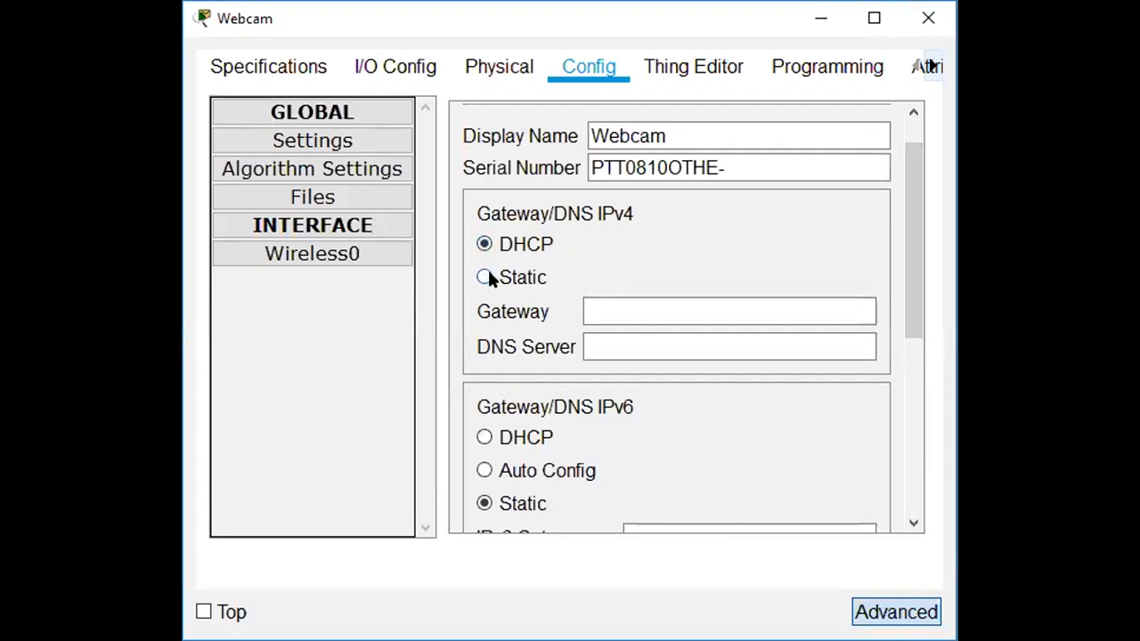
{"action": "left_click_drag", "start_coordinate": [908, 278], "coordinate": [940, 458]}
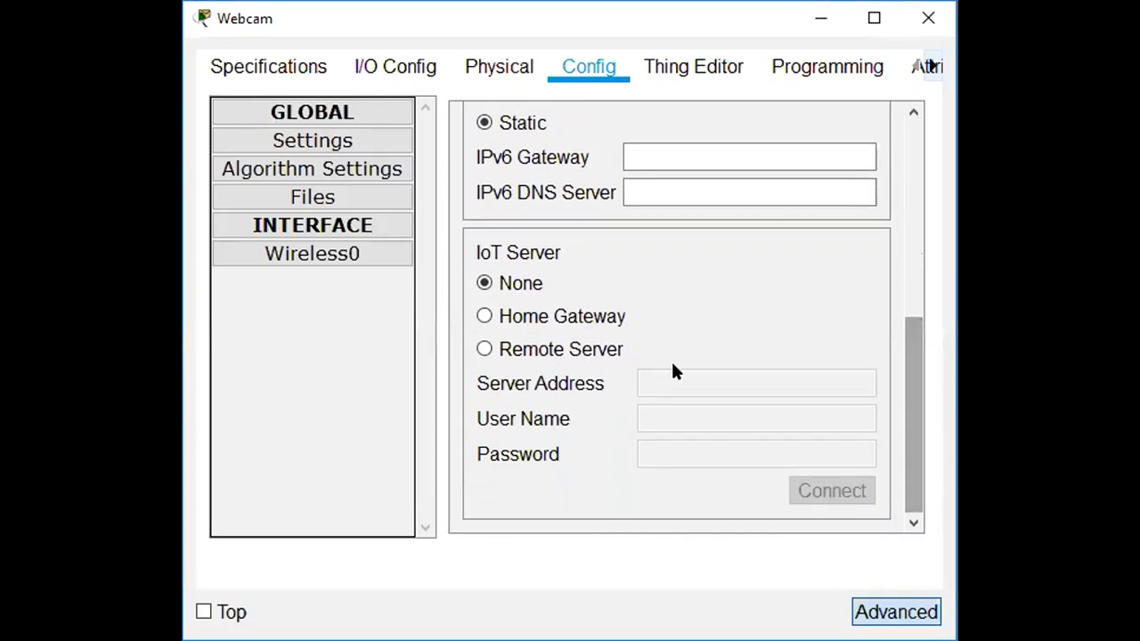
Register Webcam with Home Gateway and secure its HomeGateway Wireless0 link with WPA2-PSK and the pass phrase.
{"action": "left_click", "coordinate": [486, 317]}
{"action": "left_click", "coordinate": [347, 256]}
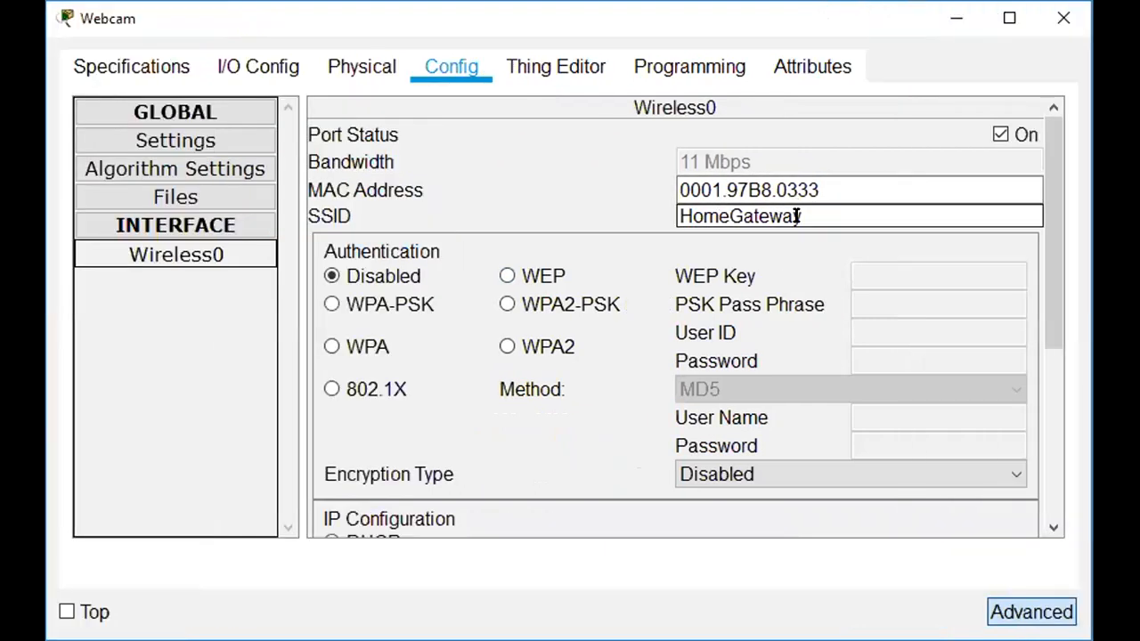
{"action": "left_click", "coordinate": [798, 216]}
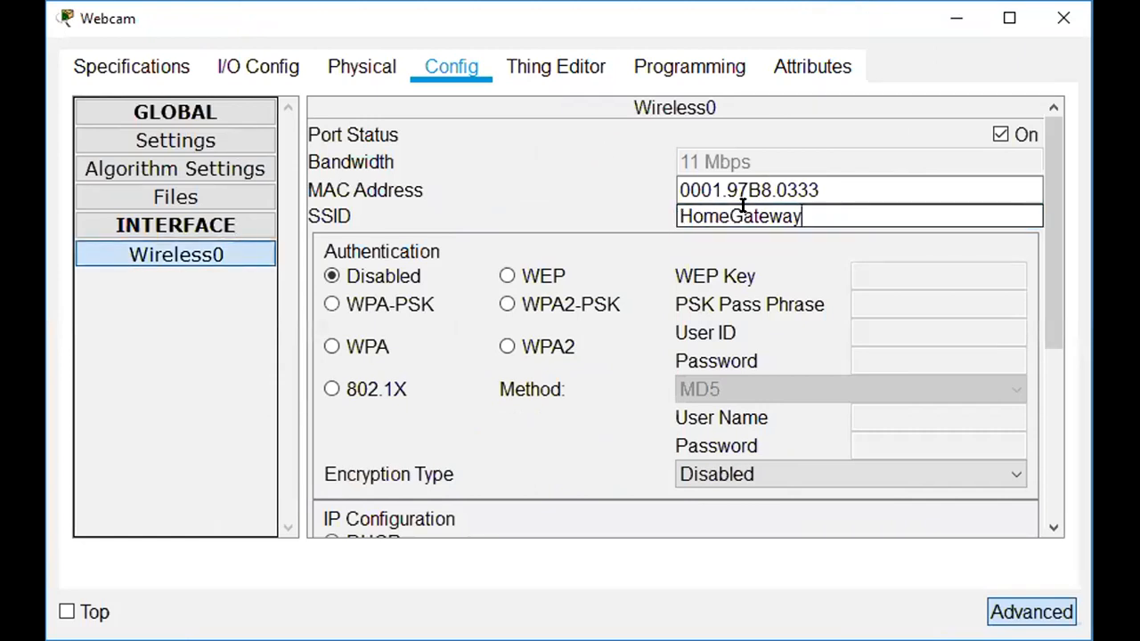
{"action": "left_click", "coordinate": [506, 304]}
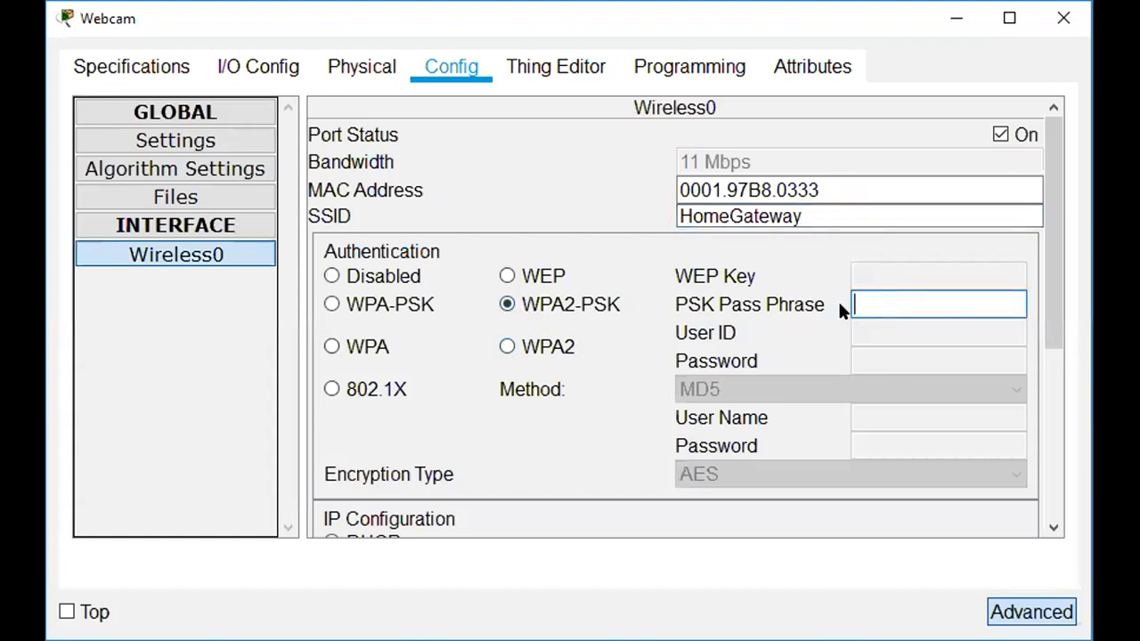
{"action": "type", "text": "CiscoIoT"}
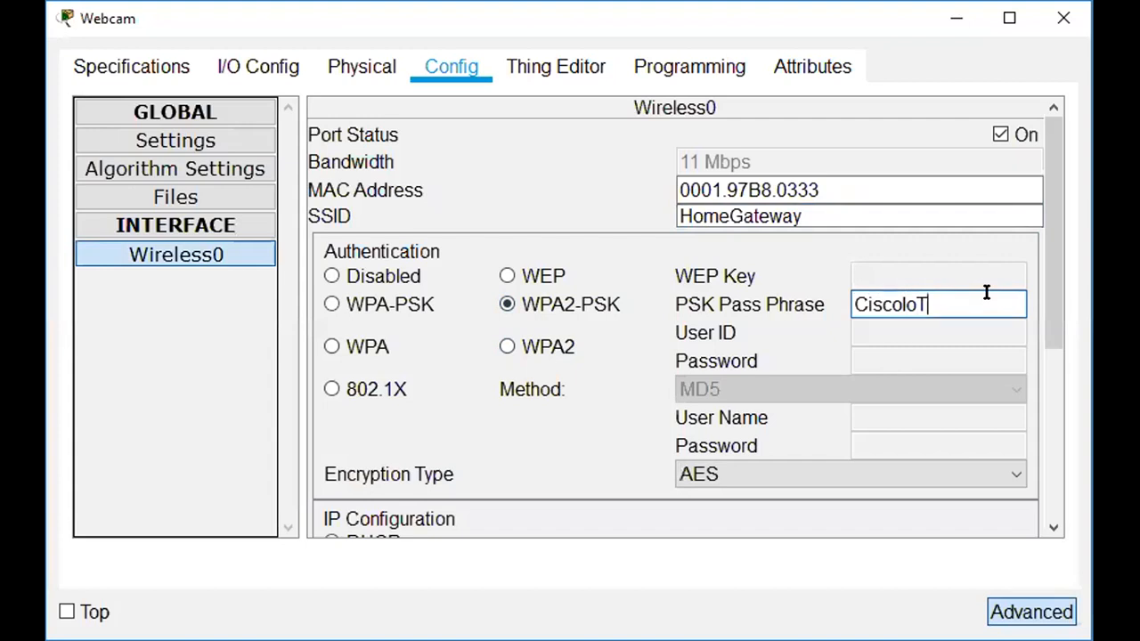
{"action": "left_click_drag", "start_coordinate": [1051, 315], "coordinate": [1065, 486]}
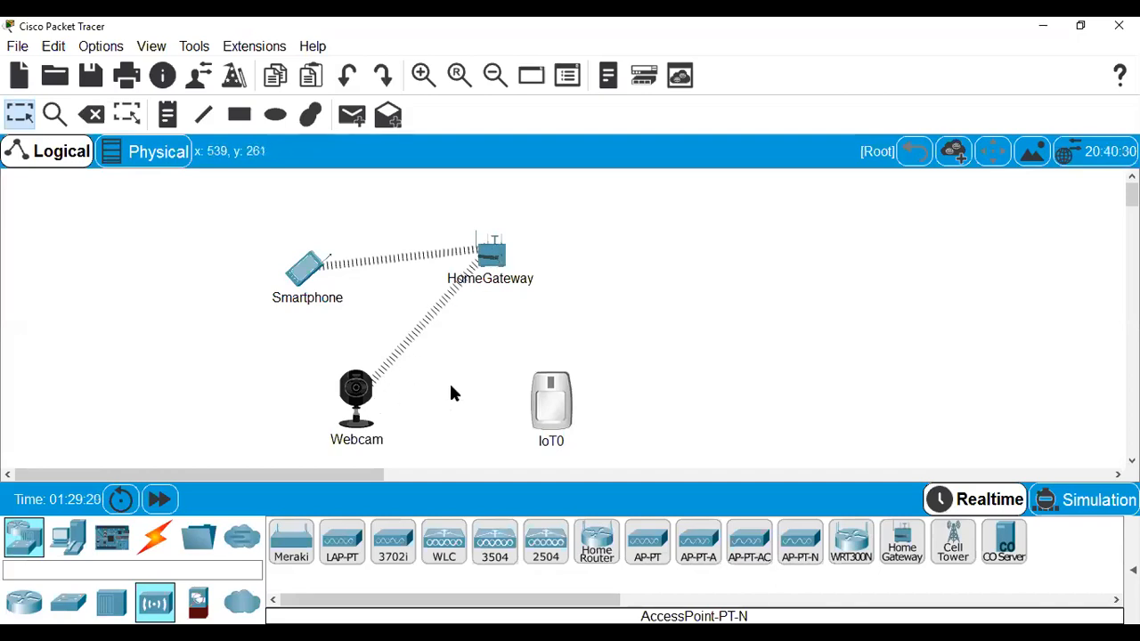
Open IoT0, view its power adapter, and replace PT-IOT-NM-1CFE with the PT-IOT-NM-1W adapter.
{"action": "mouse_move", "coordinate": [549, 390]}
{"action": "left_click", "coordinate": [551, 387]}
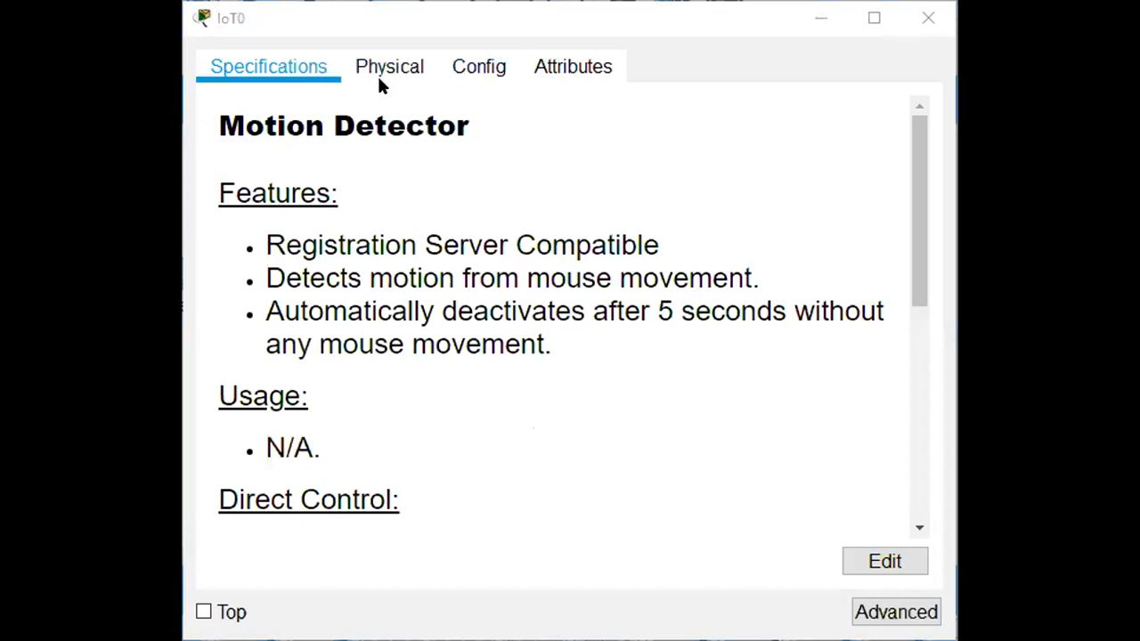
{"action": "left_click", "coordinate": [400, 72]}
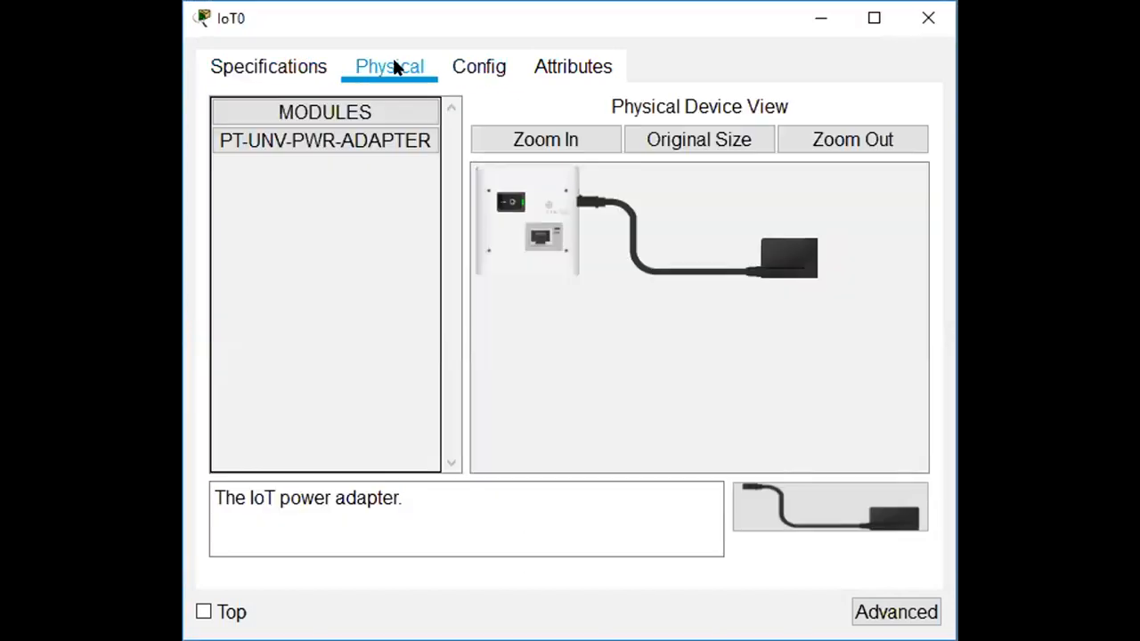
{"action": "left_click", "coordinate": [549, 142]}
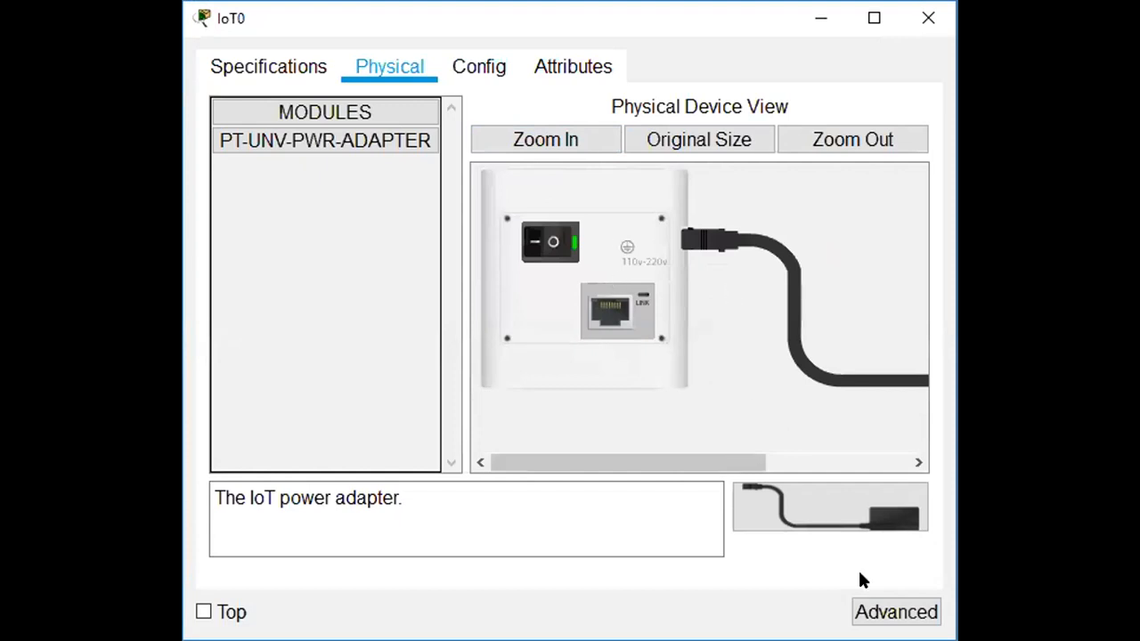
{"action": "left_click", "coordinate": [896, 612]}
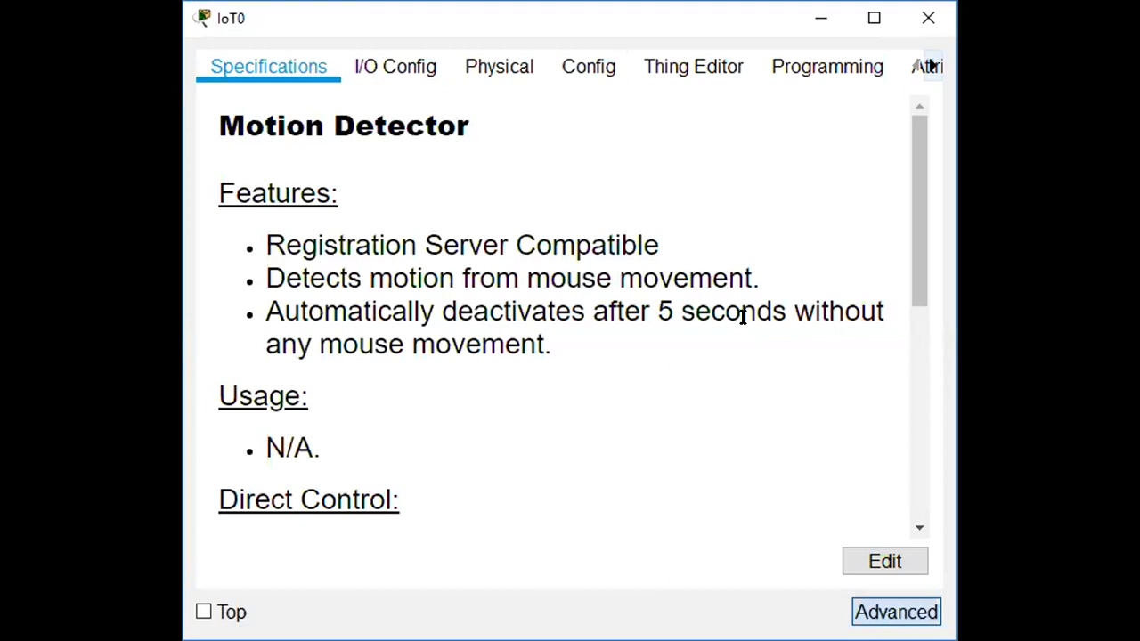
{"action": "left_click", "coordinate": [408, 71]}
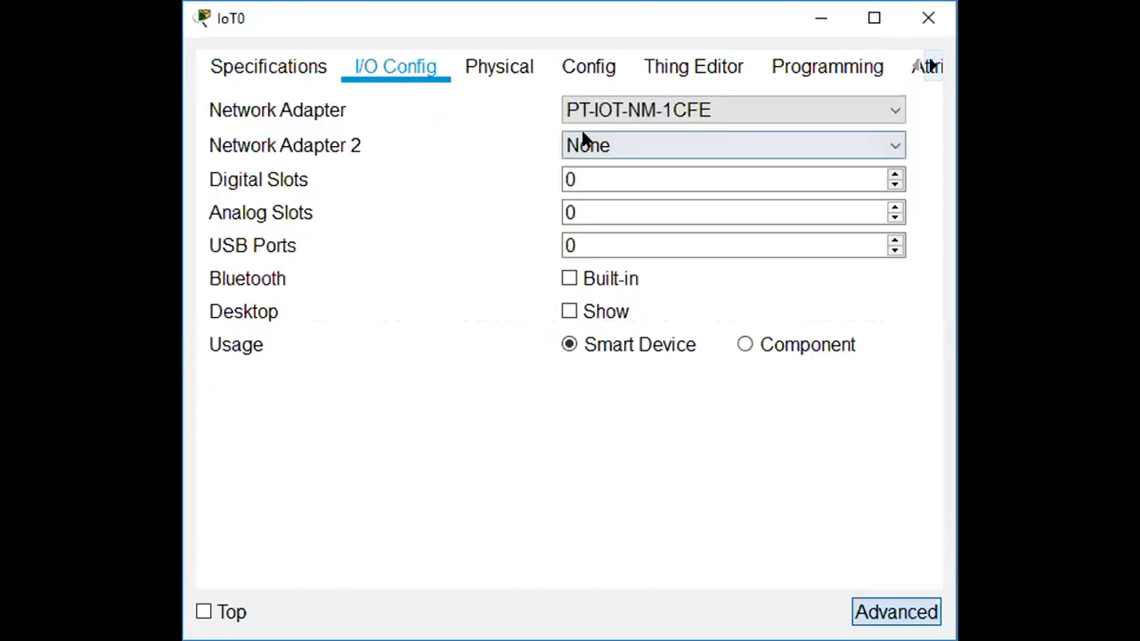
{"action": "left_click", "coordinate": [640, 108]}
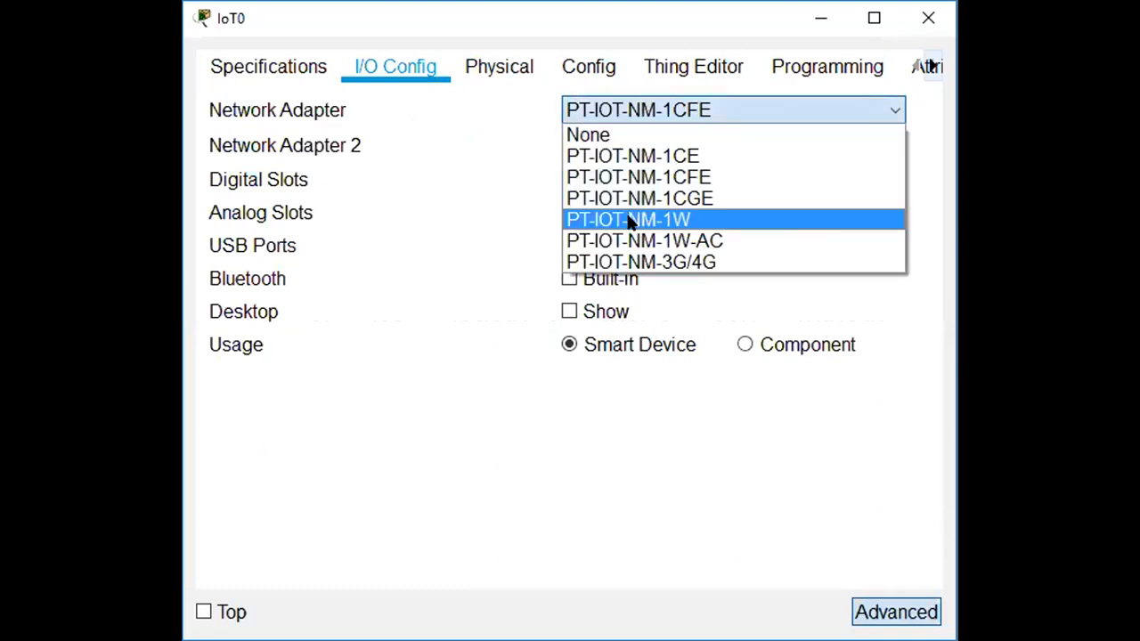
{"action": "left_click", "coordinate": [629, 220]}
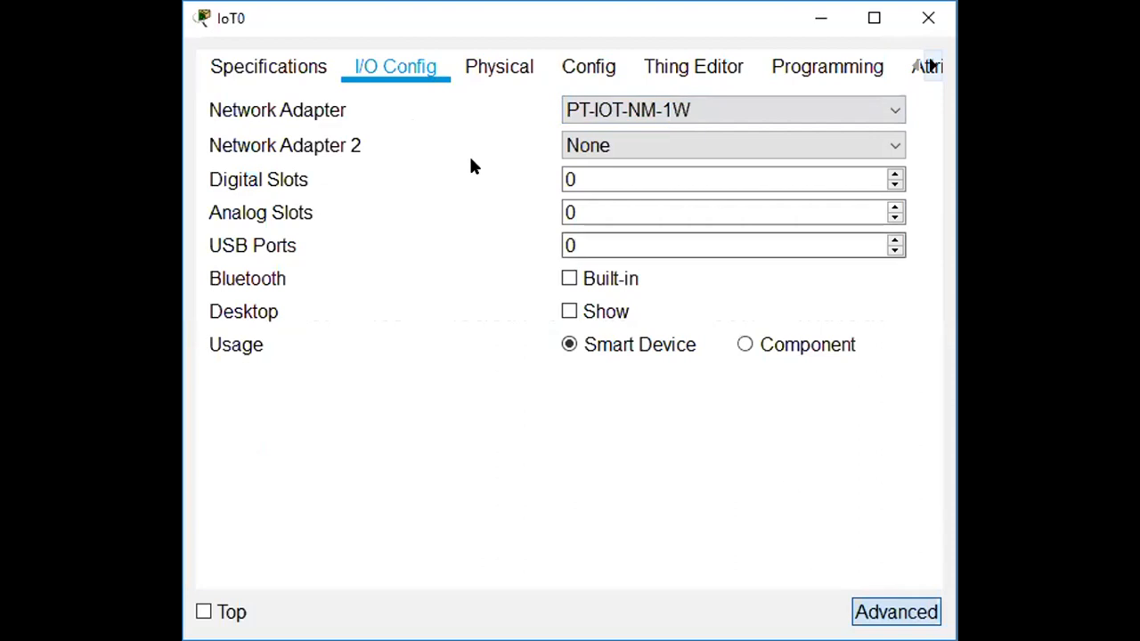
{"action": "left_click", "coordinate": [472, 68]}
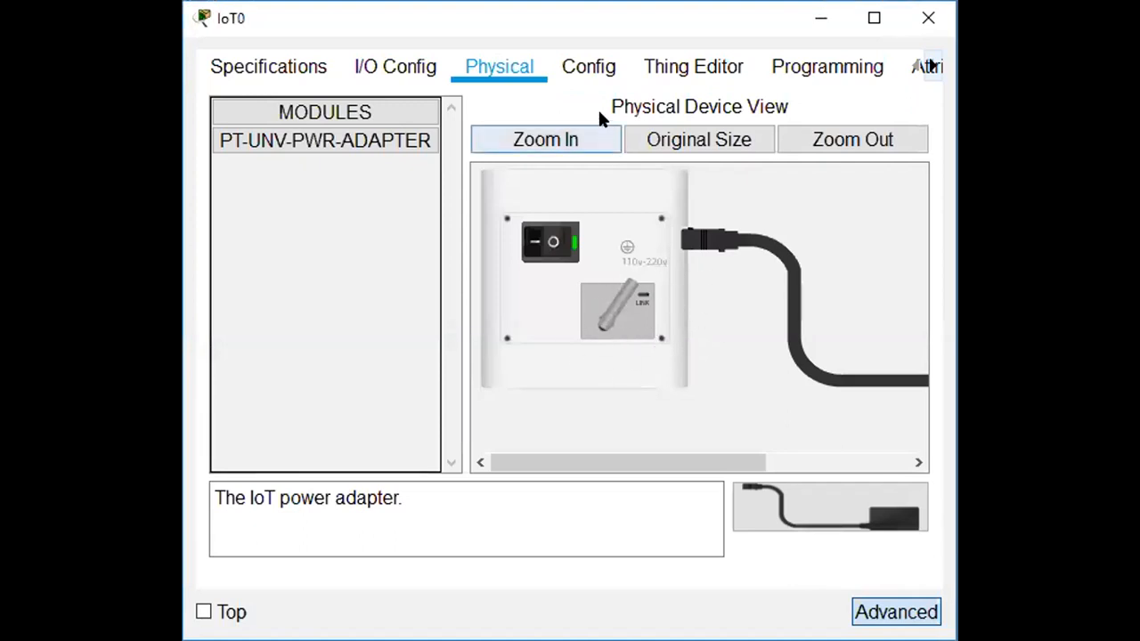
Rename IoT0 to 'MotionDetector' and register it with the Home Gateway IoT server.
{"action": "left_click", "coordinate": [596, 74]}
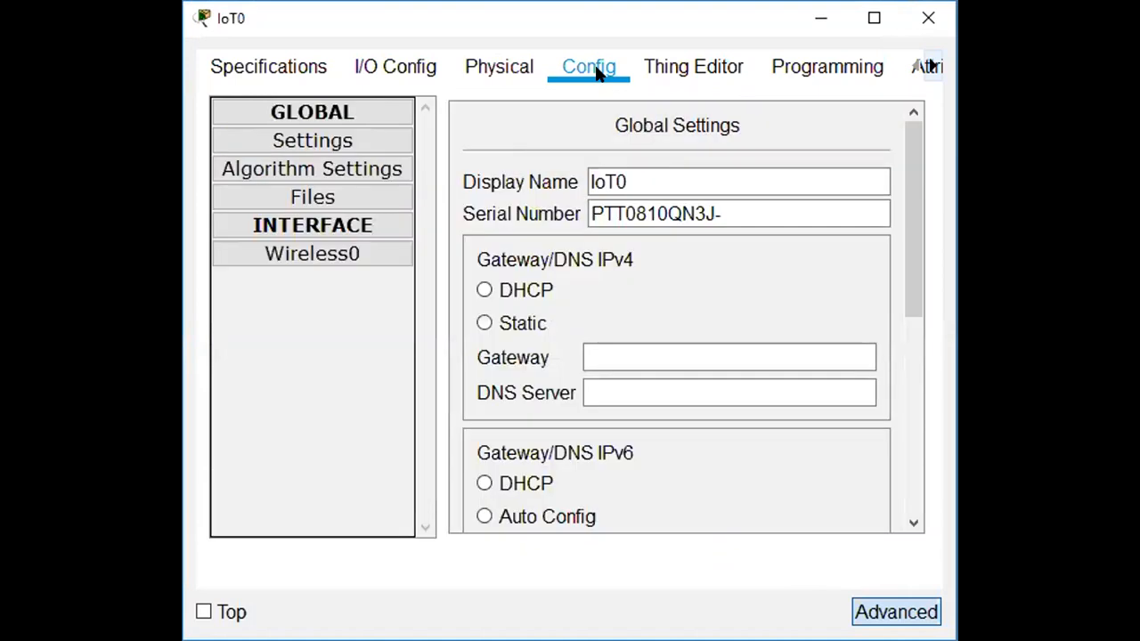
{"action": "left_click", "coordinate": [644, 178]}
{"action": "left_click_drag", "start_coordinate": [644, 179], "coordinate": [560, 180]}
{"action": "type", "text": "mOTION"}
{"action": "key", "text": "BackSpace"}
{"action": "key", "text": "BackSpace"}
{"action": "key", "text": "BackSpace"}
{"action": "key", "text": "BackSpace"}
{"action": "key", "text": "BackSpace"}
{"action": "key", "text": "BackSpace"}
{"action": "type", "text": "Motio"}
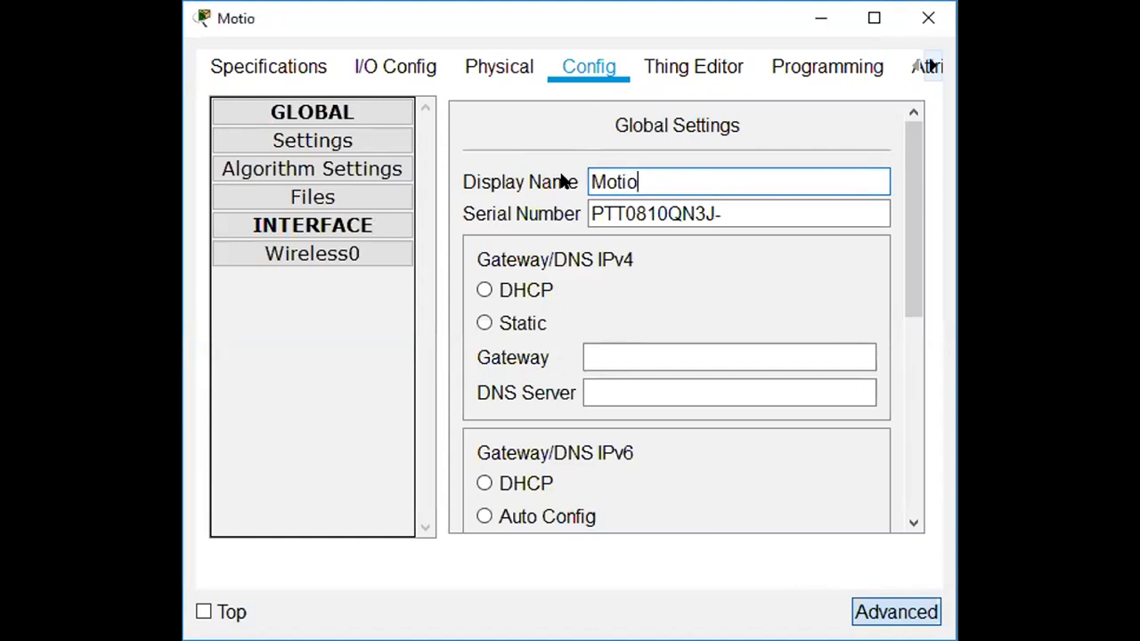
{"action": "key", "text": "BackSpace"}
{"action": "type", "text": "onDetector"}
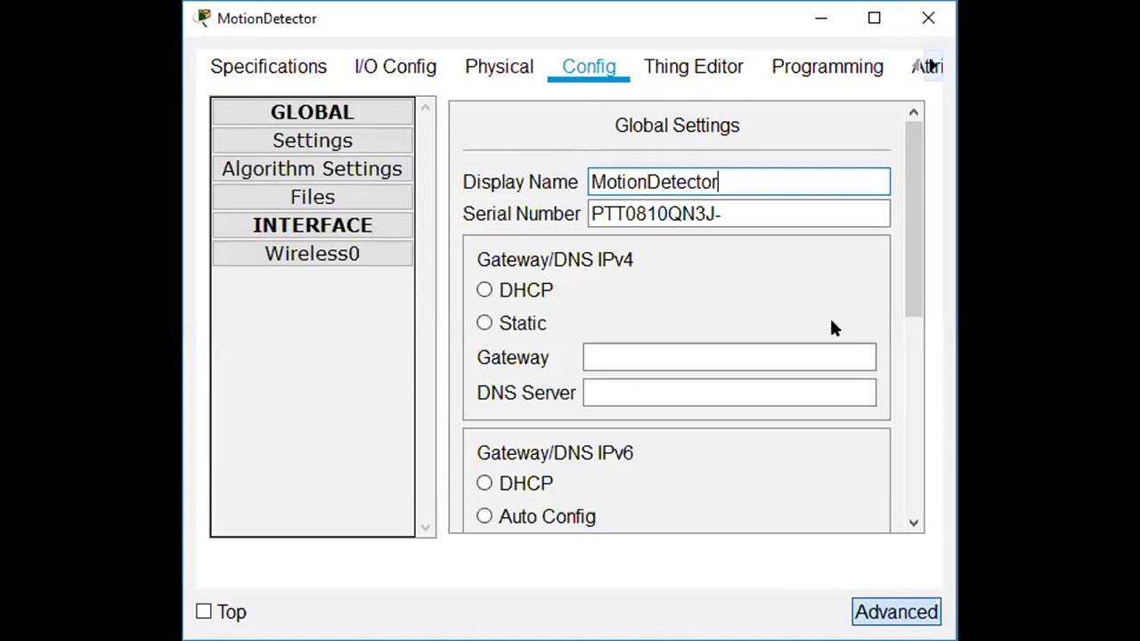
{"action": "left_click_drag", "start_coordinate": [909, 291], "coordinate": [923, 447]}
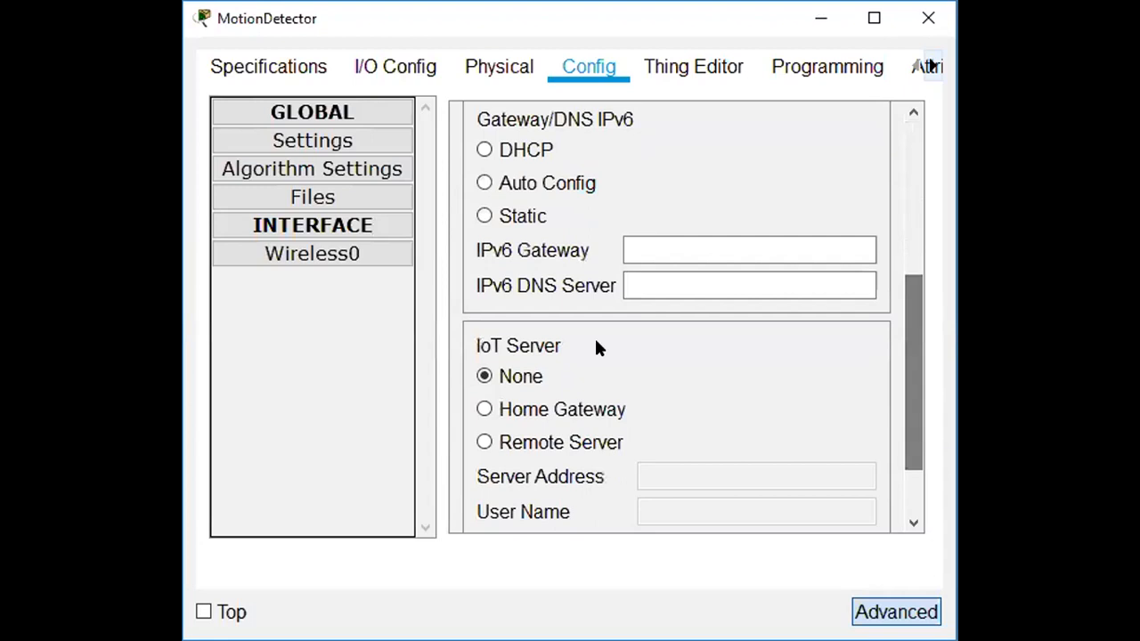
{"action": "left_click", "coordinate": [484, 410]}
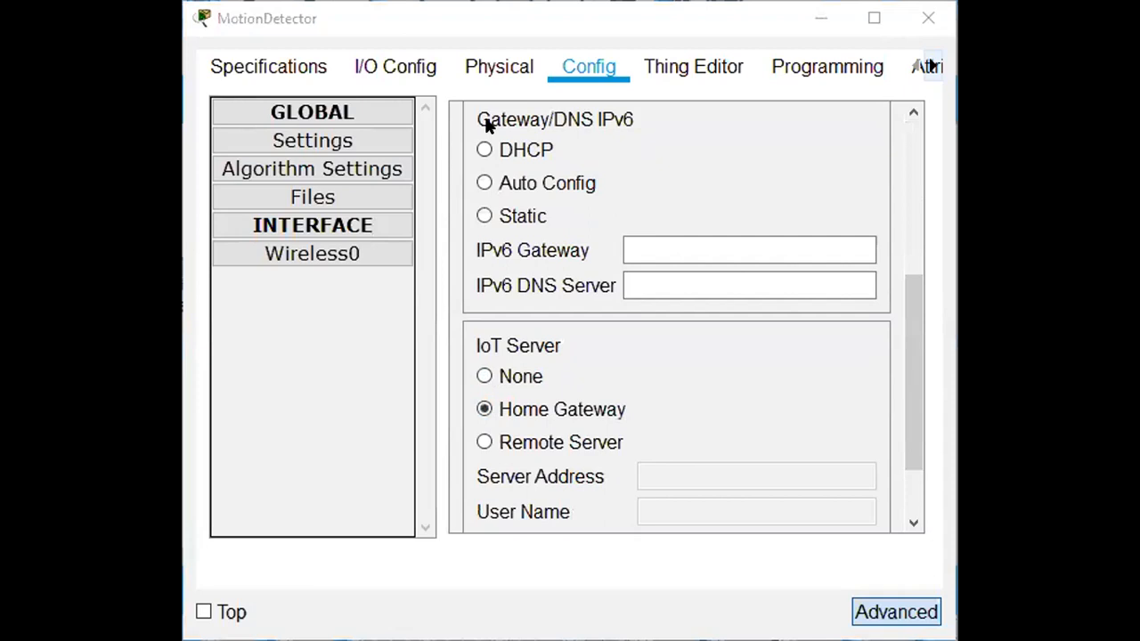
{"action": "left_click", "coordinate": [318, 255]}
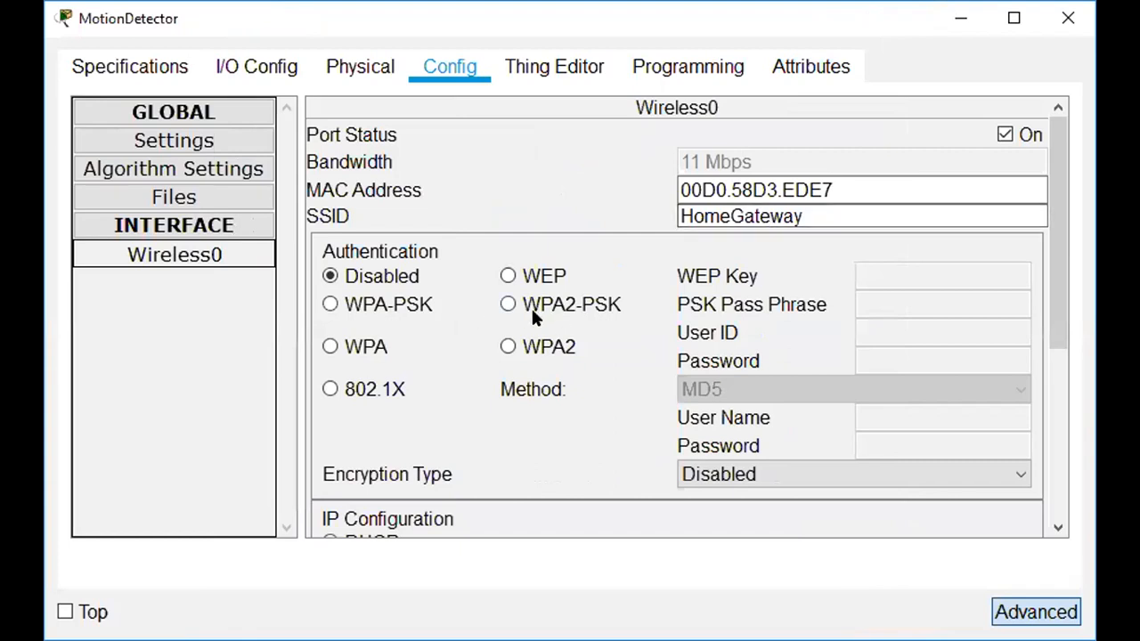
Set MotionDetector's Wireless0 to WPA2-PSK and enter the shared pass phrase.
{"action": "left_click", "coordinate": [508, 304]}
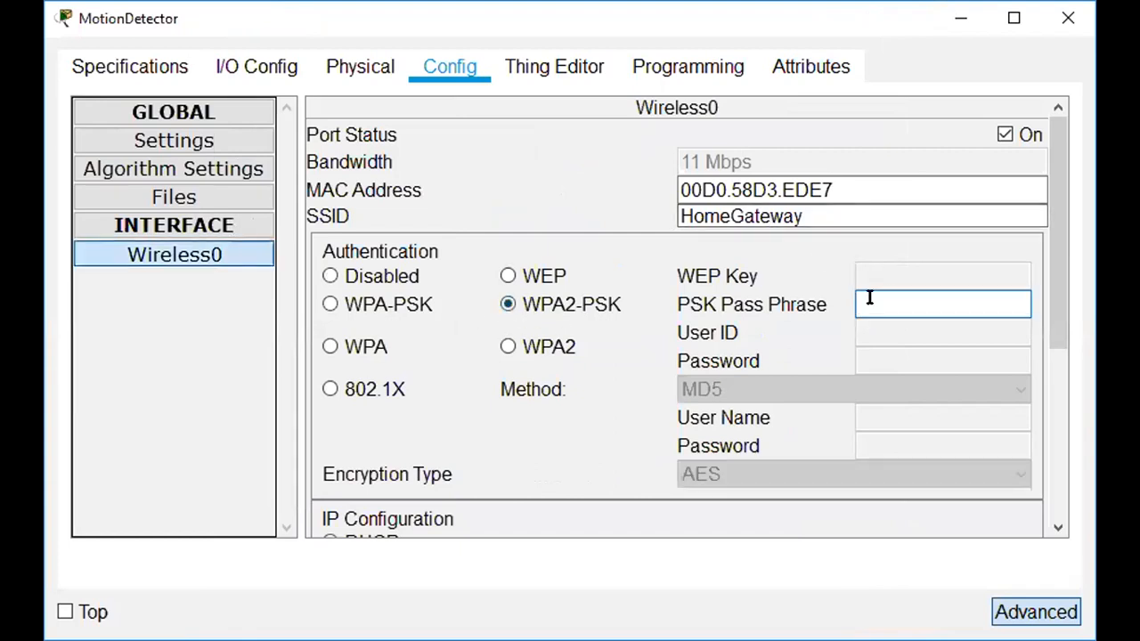
{"action": "left_click", "coordinate": [866, 304]}
{"action": "type", "text": "c"}
{"action": "type", "text": "isco1"}
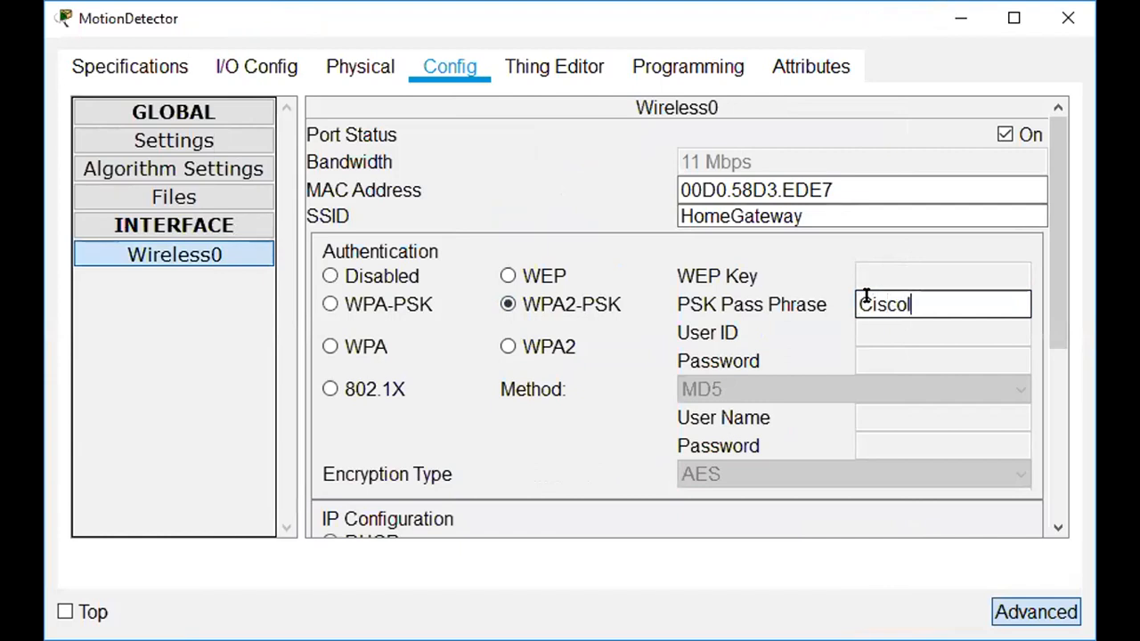
{"action": "type", "text": "oT"}
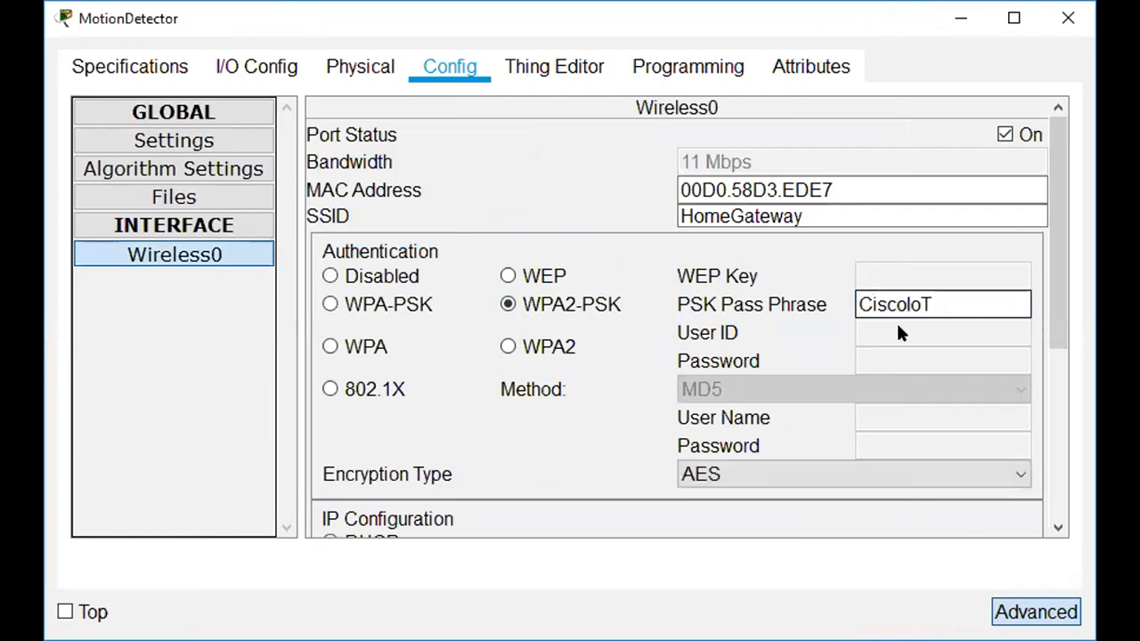
{"action": "left_click_drag", "start_coordinate": [1053, 279], "coordinate": [1078, 518]}
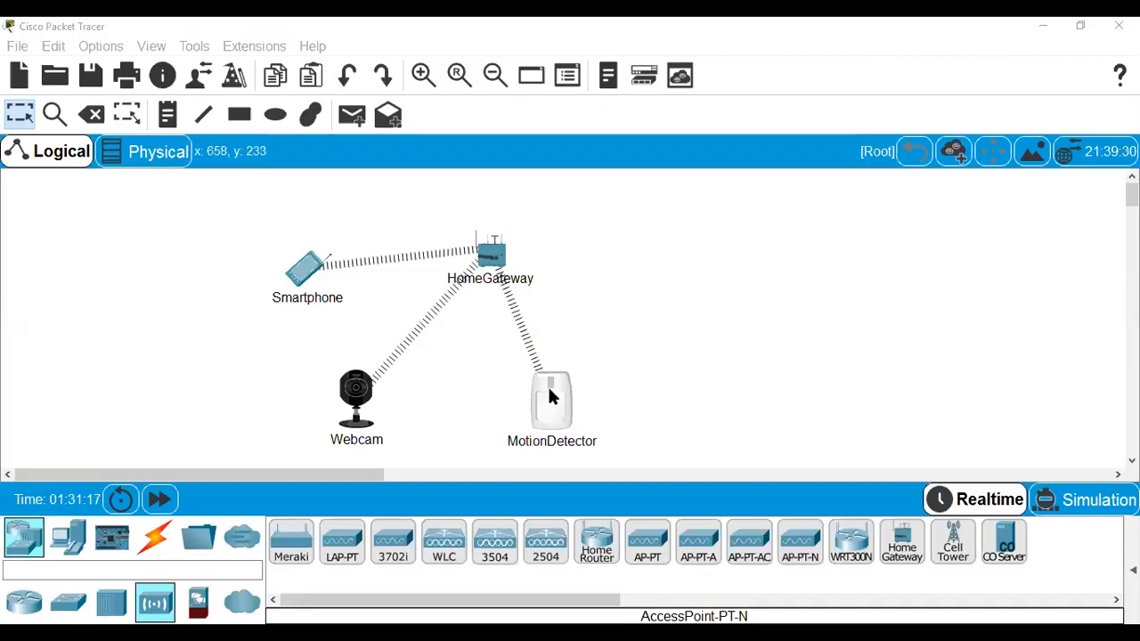
Nudge MotionDetector slightly right and Alt+click it to simulate motion.
{"action": "left_click_drag", "start_coordinate": [548, 387], "coordinate": [588, 395]}
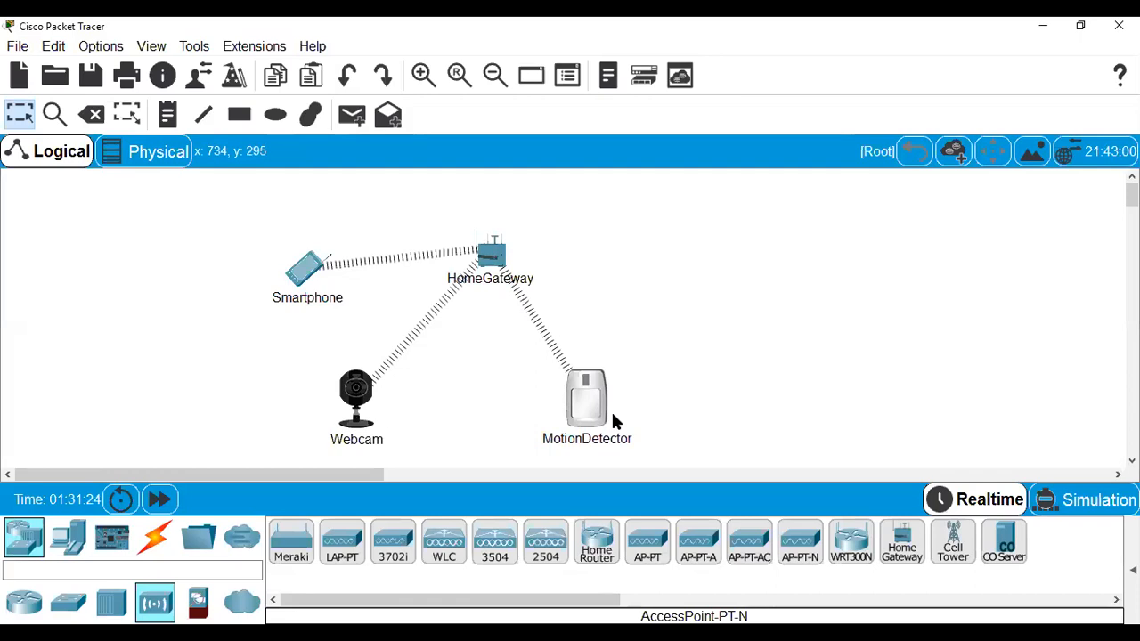
{"action": "left_click", "coordinate": [585, 395], "text": "alt"}
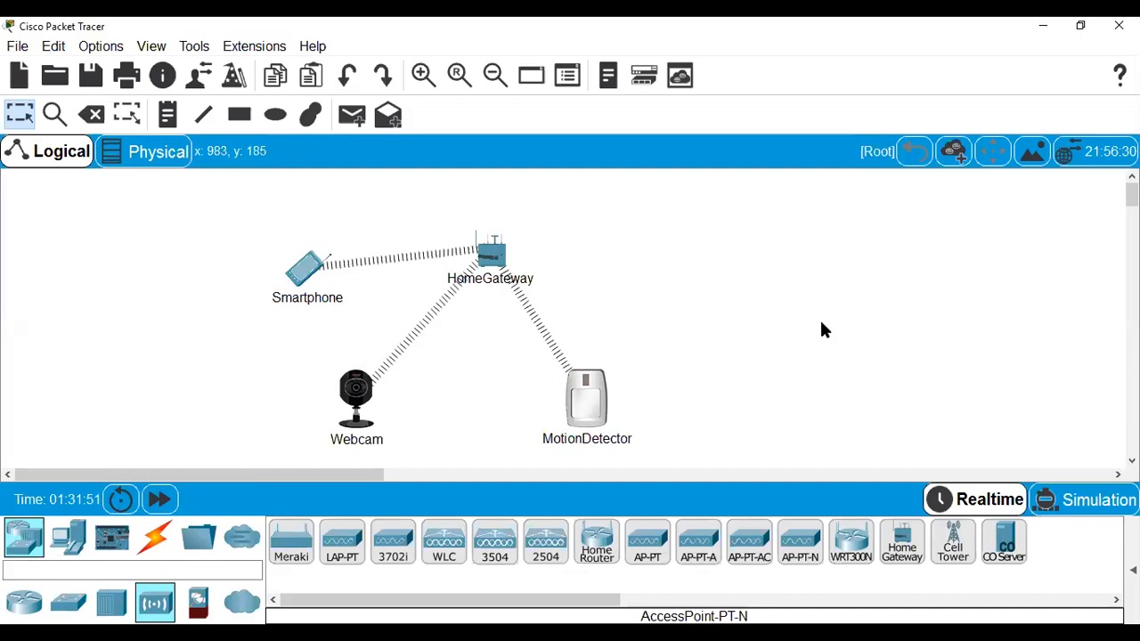
{"action": "left_click", "coordinate": [492, 254]}
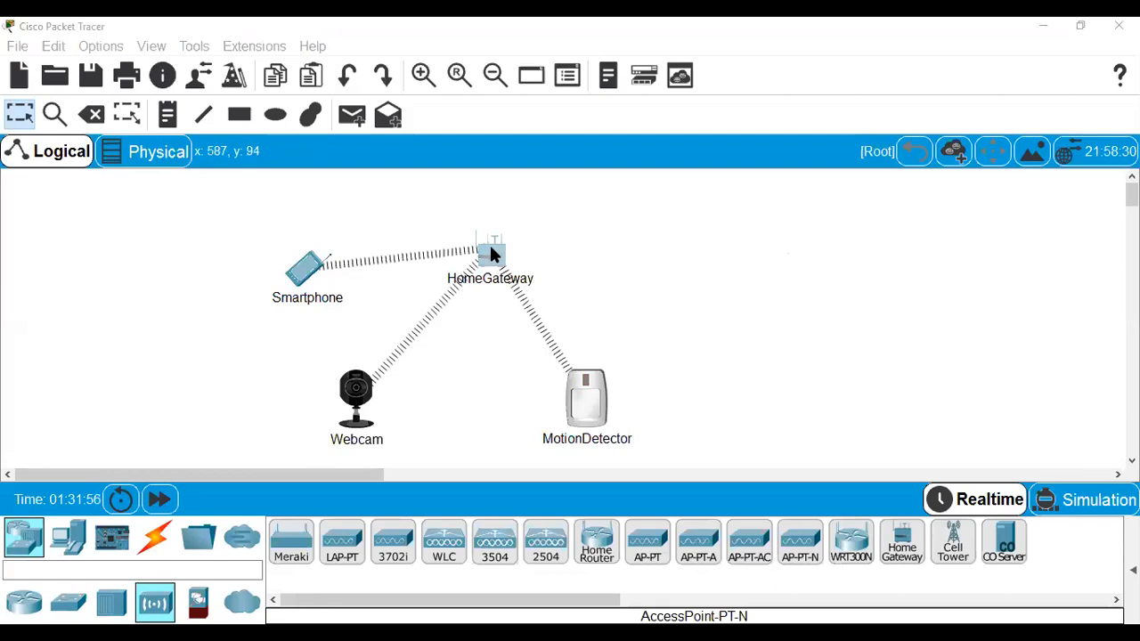
Change the HomeGateway LAN IP to 192.168.0.1 and check its wireless passphrase.
{"action": "left_click", "coordinate": [491, 249]}
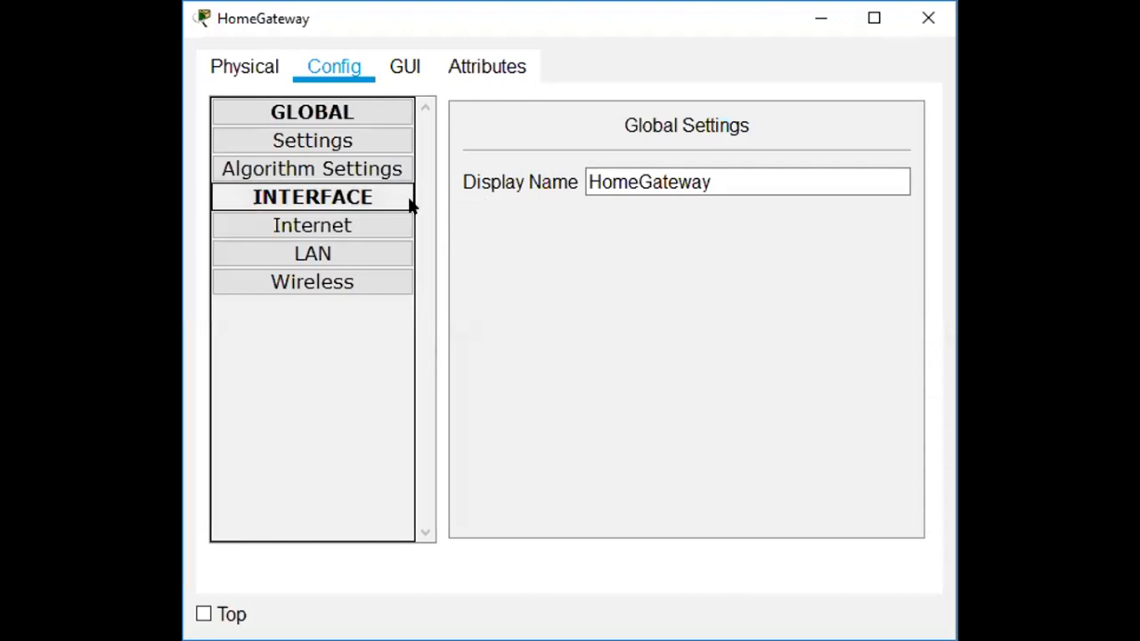
{"action": "left_click", "coordinate": [336, 249]}
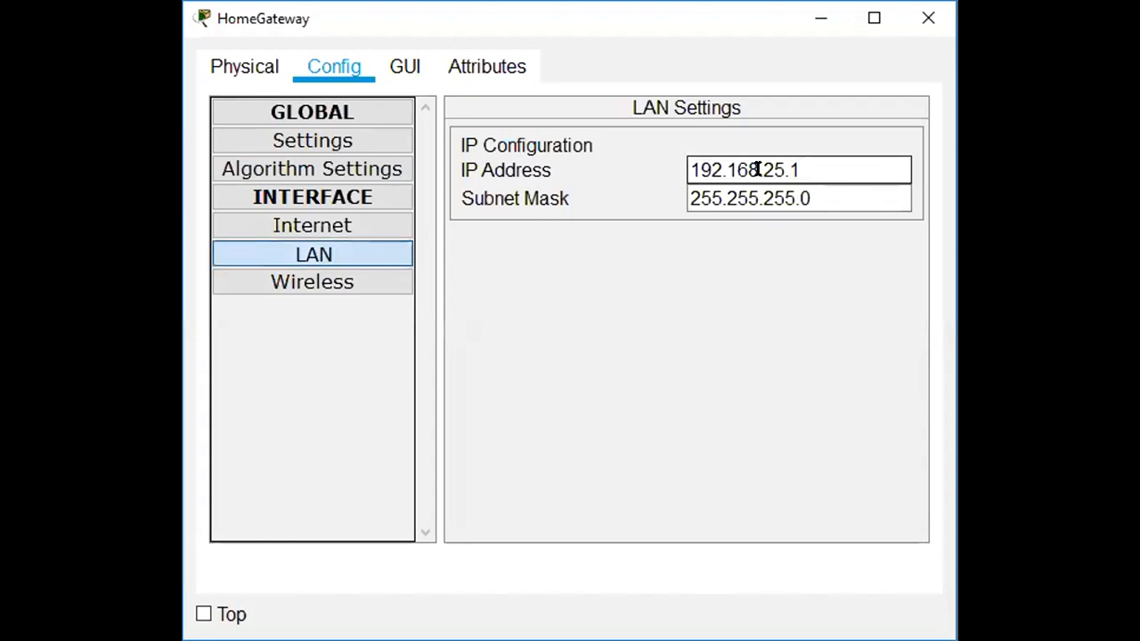
{"action": "left_click_drag", "start_coordinate": [762, 169], "coordinate": [779, 168]}
{"action": "type", "text": "0"}
{"action": "left_click", "coordinate": [796, 200]}
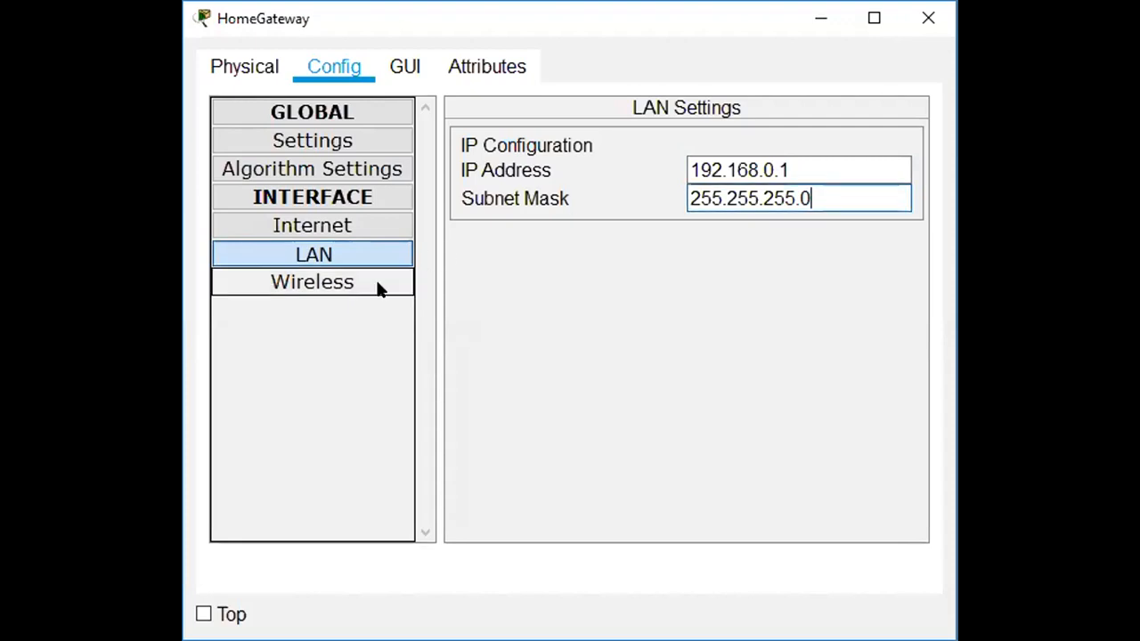
{"action": "left_click", "coordinate": [340, 289]}
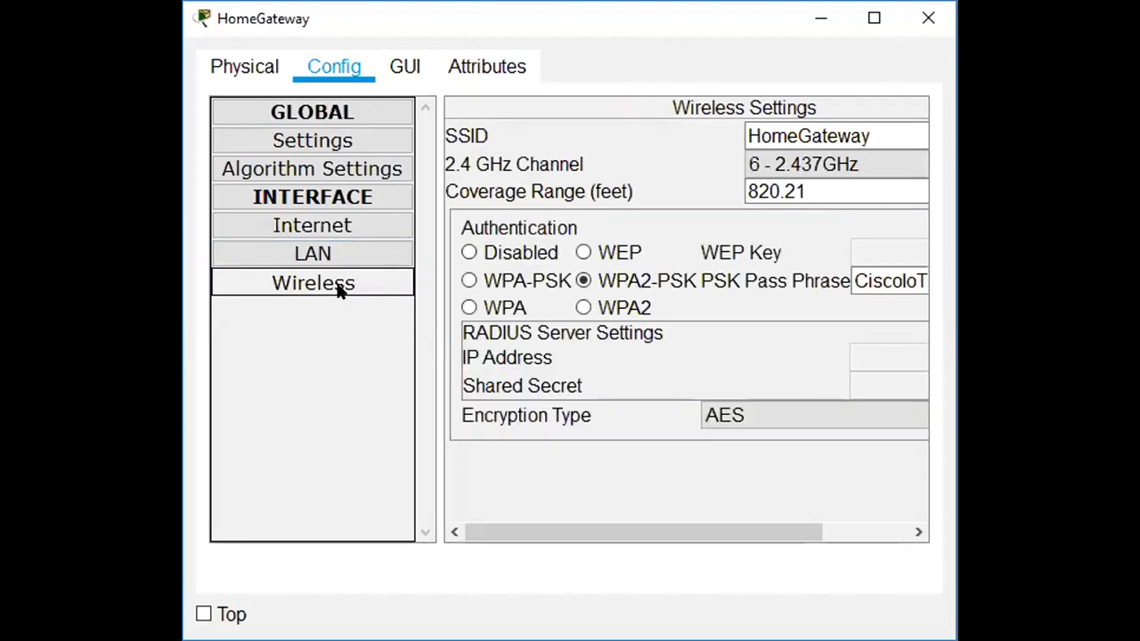
{"action": "left_click", "coordinate": [888, 274]}
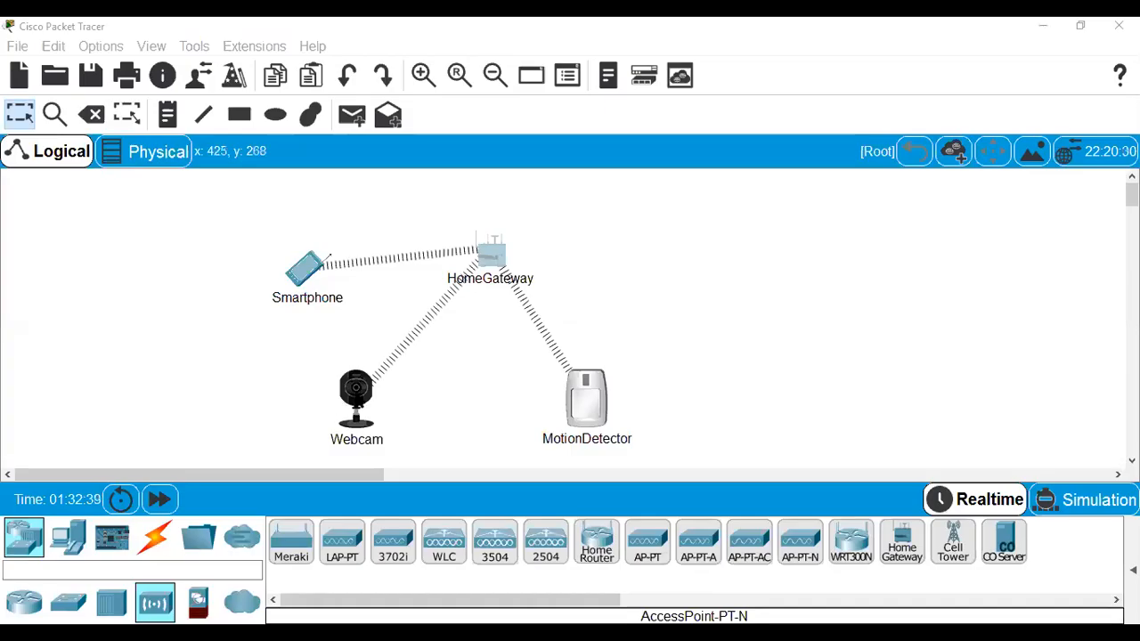
{"action": "left_click", "coordinate": [355, 392]}
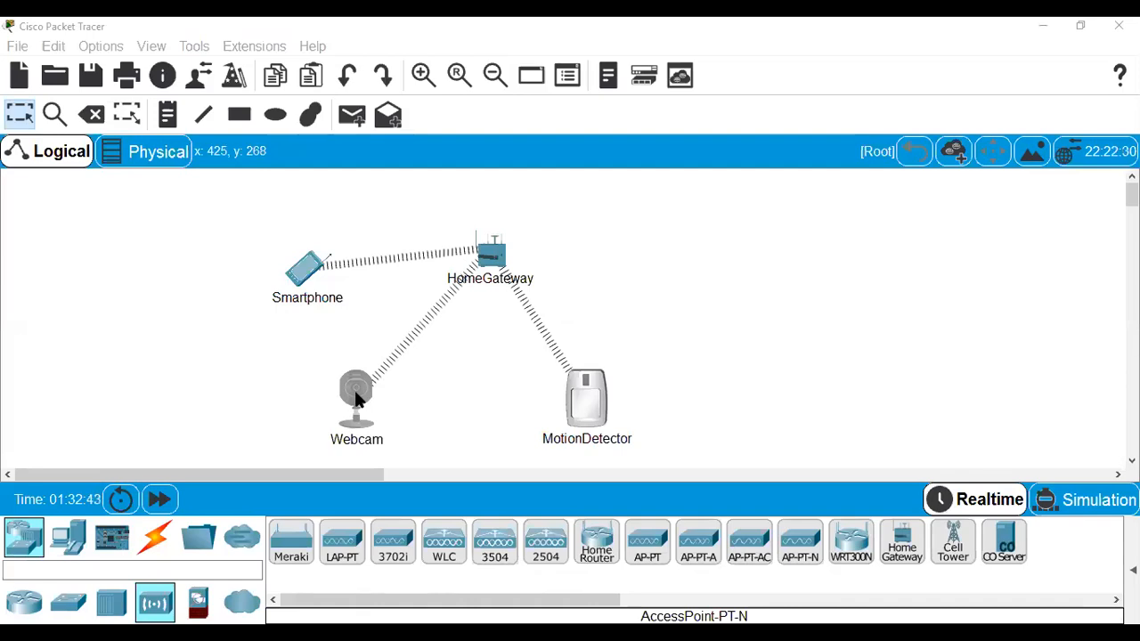
{"action": "left_click", "coordinate": [355, 399]}
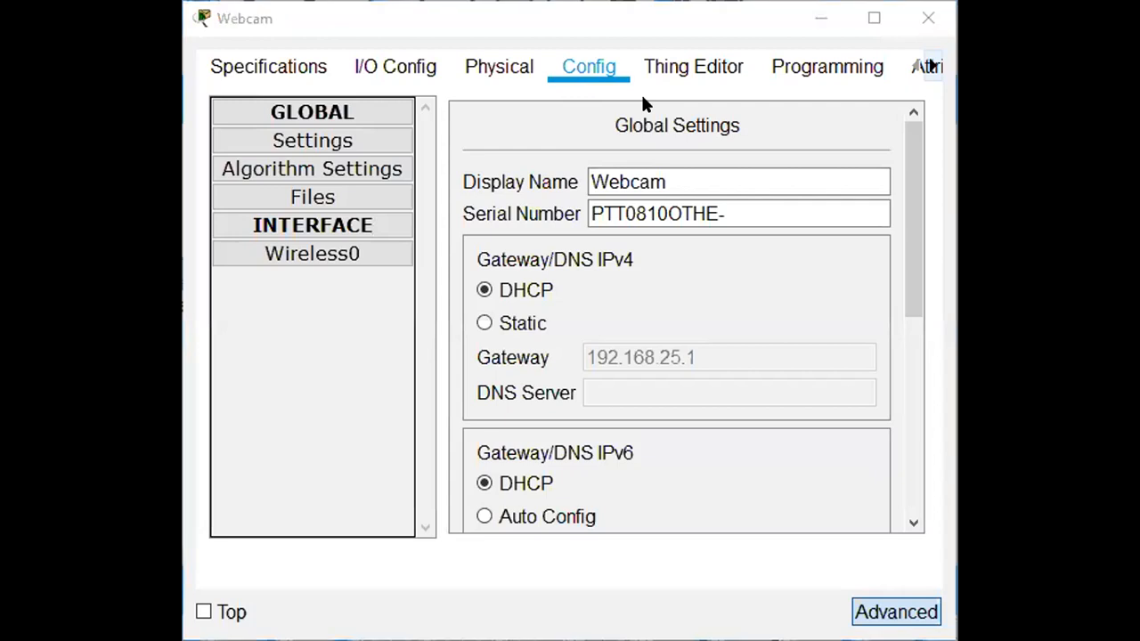
{"action": "left_click", "coordinate": [345, 257]}
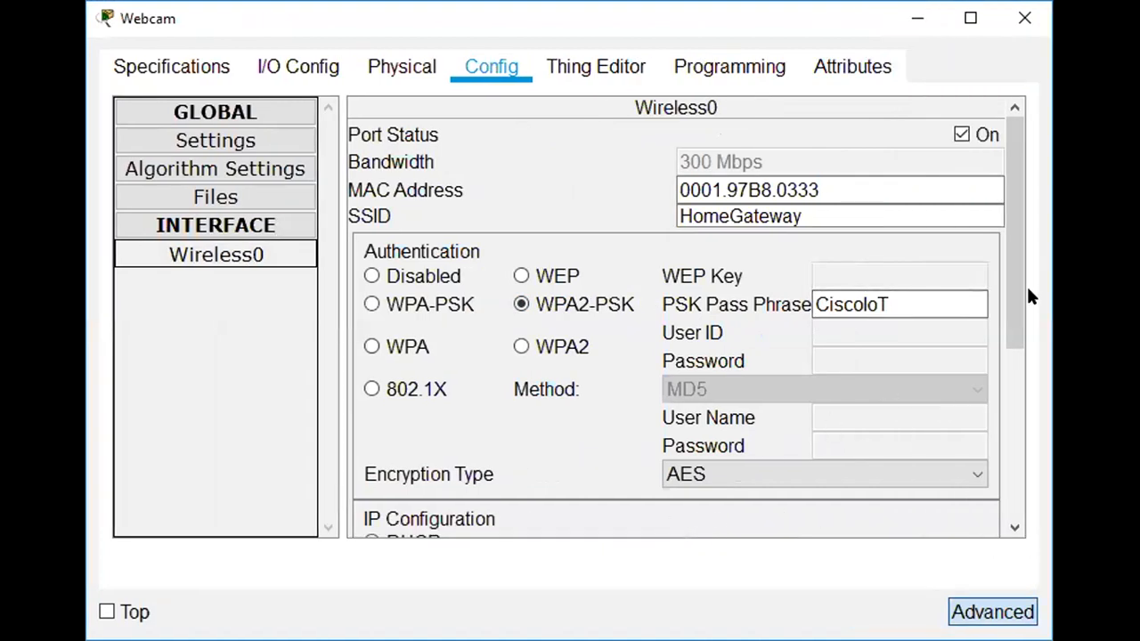
{"action": "left_click_drag", "start_coordinate": [1013, 295], "coordinate": [984, 31]}
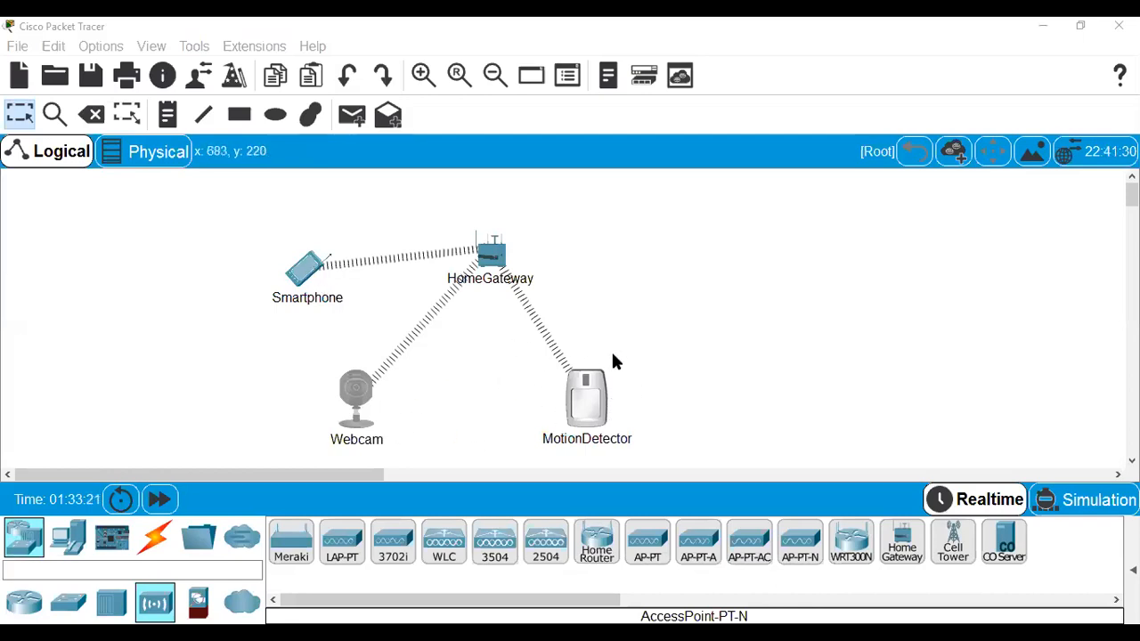
Show the Smartphone's Desktop apps, scrolled down to the IoT Monitor icon.
{"action": "left_click", "coordinate": [310, 277]}
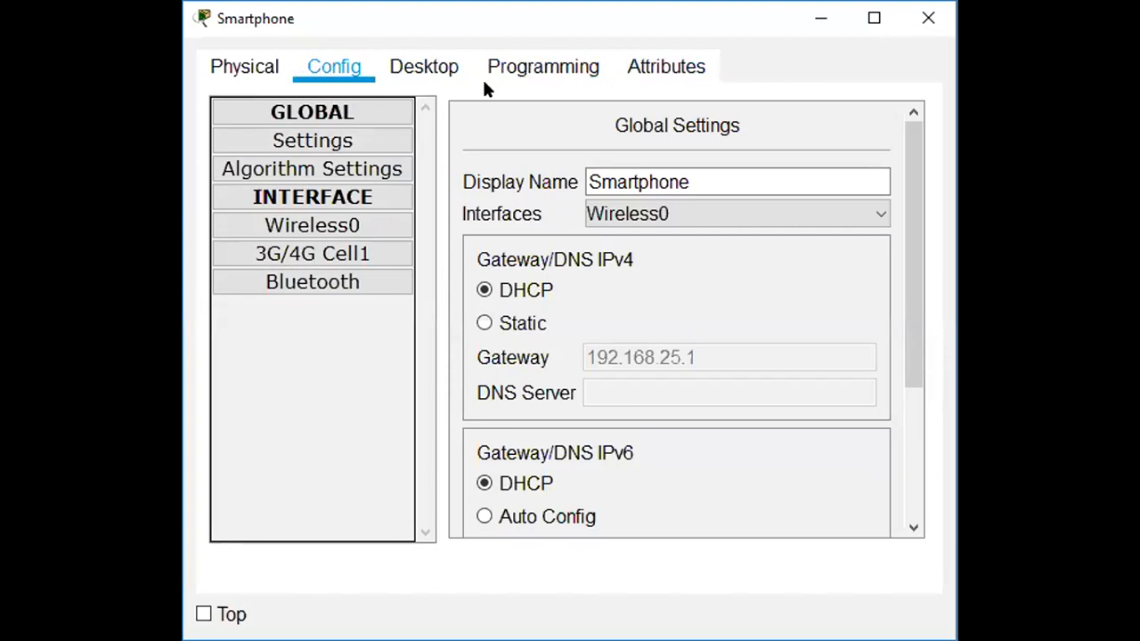
{"action": "left_click", "coordinate": [432, 62]}
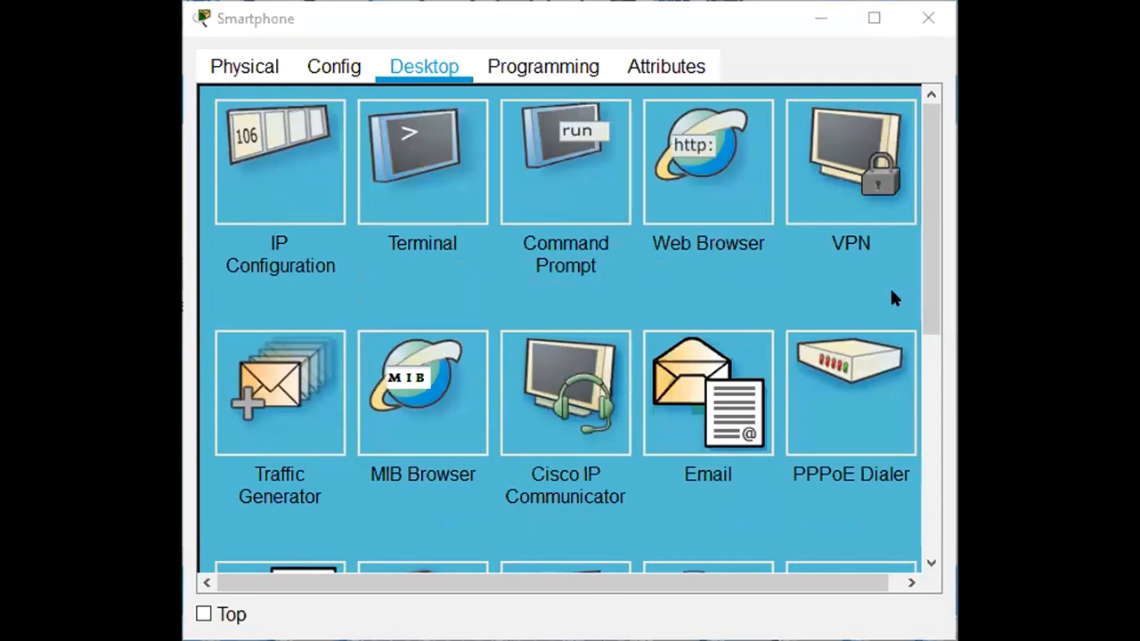
{"action": "scroll", "coordinate": [919, 282], "scroll_direction": "down", "scroll_amount": 3}
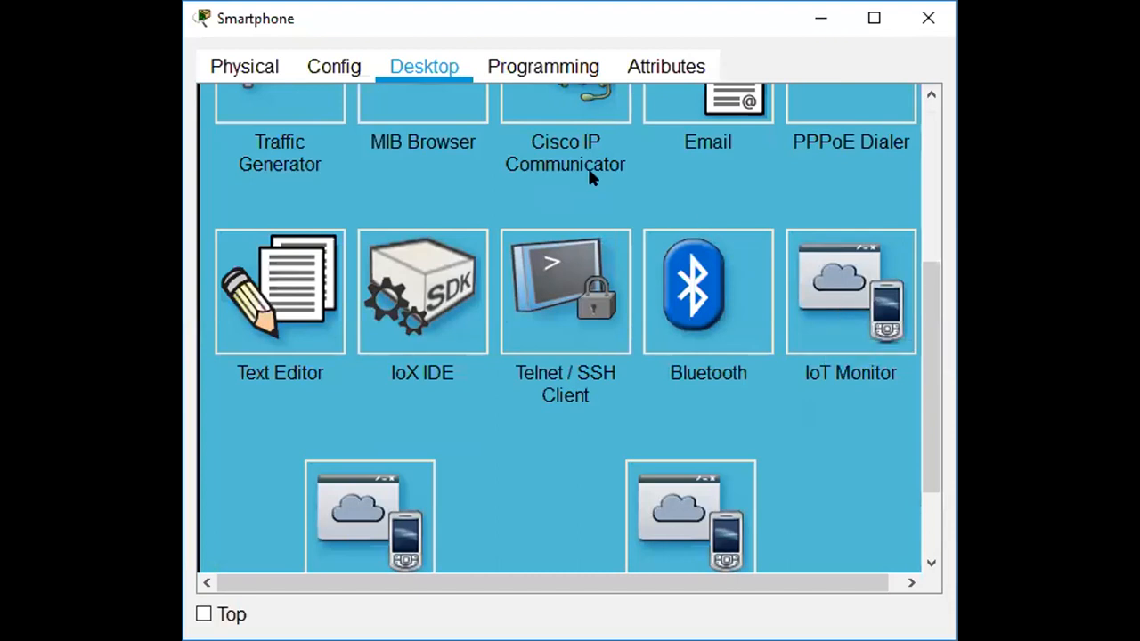
Log in to IoT Monitor with server 192.168.0.1; the request times out, so close it.
{"action": "left_click", "coordinate": [820, 290]}
{"action": "left_click", "coordinate": [819, 289]}
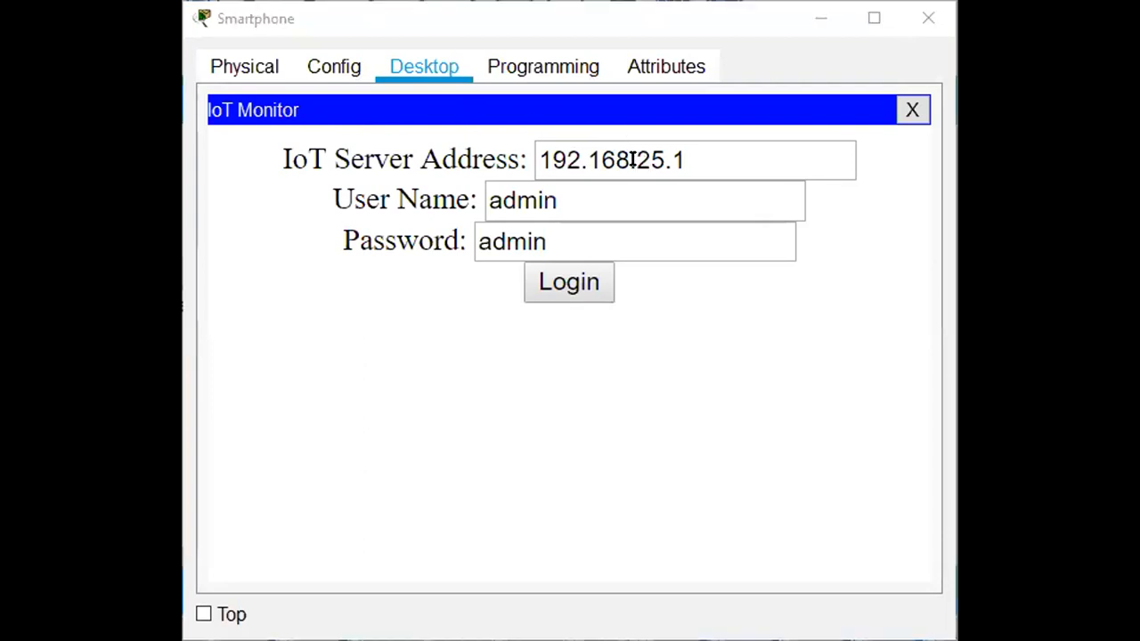
{"action": "double_click", "coordinate": [651, 159]}
{"action": "type", "text": "0"}
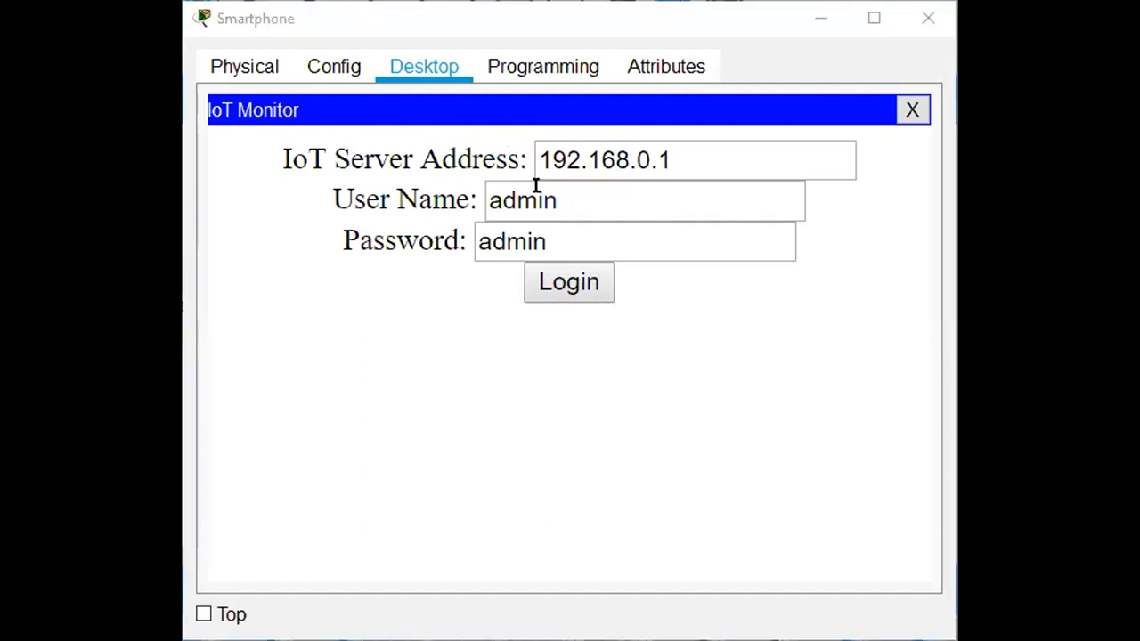
{"action": "left_click", "coordinate": [570, 287]}
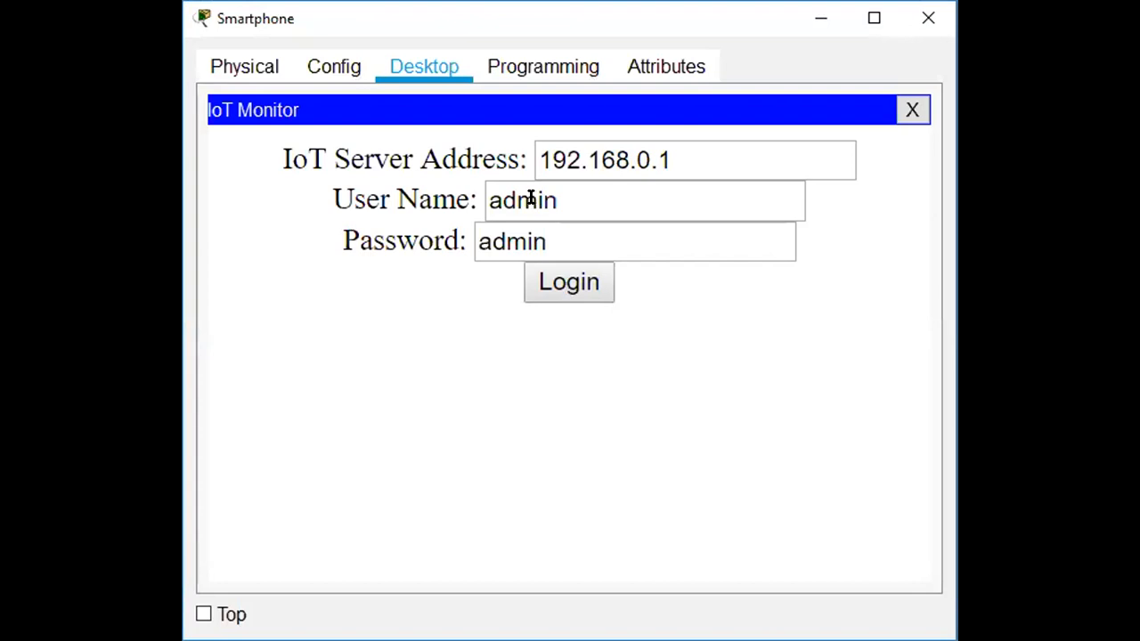
{"action": "left_click", "coordinate": [550, 282]}
{"action": "left_click", "coordinate": [910, 111]}
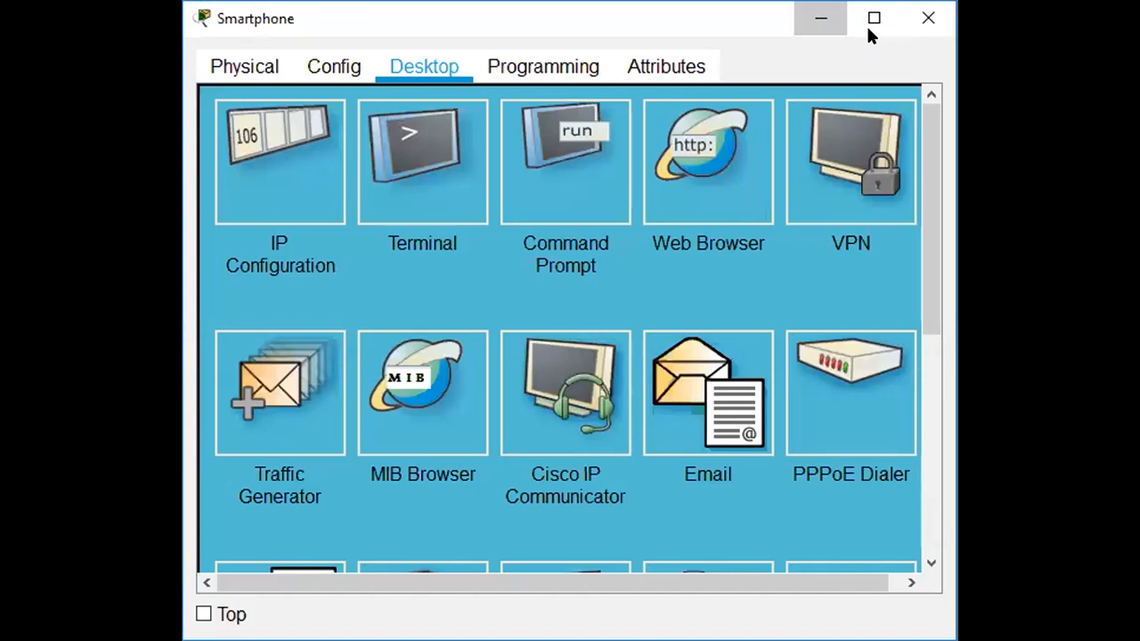
Load 192.168.1.1 in the Smartphone's web browser, then close the browser.
{"action": "left_click", "coordinate": [714, 169]}
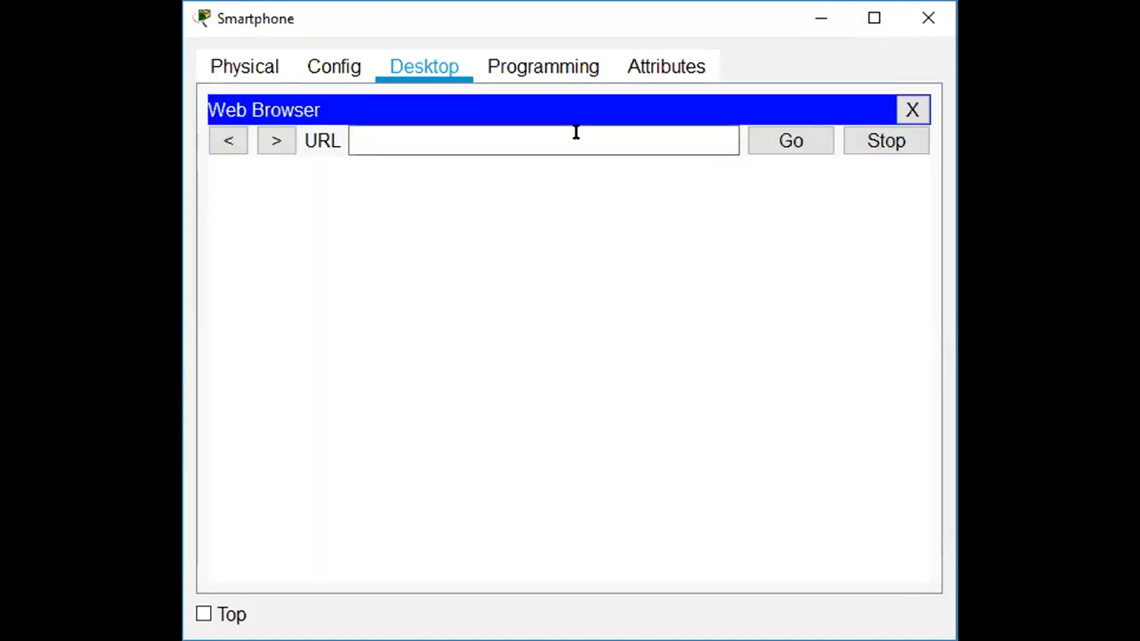
{"action": "left_click", "coordinate": [513, 130]}
{"action": "type", "text": "192.168."}
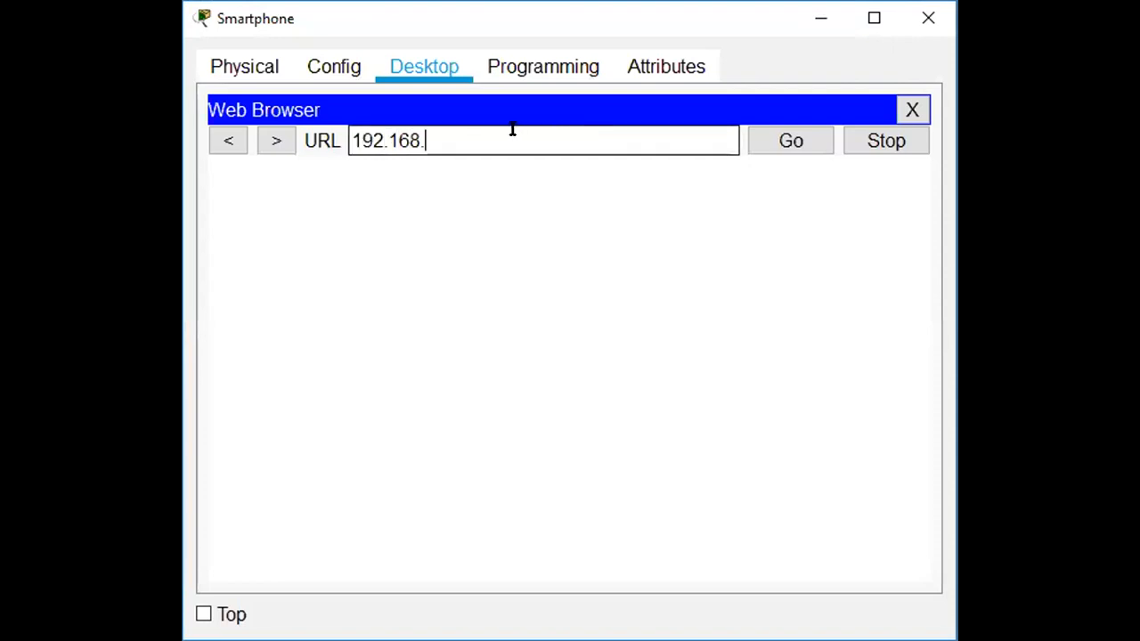
{"action": "type", "text": "1.1"}
{"action": "key", "text": "Return"}
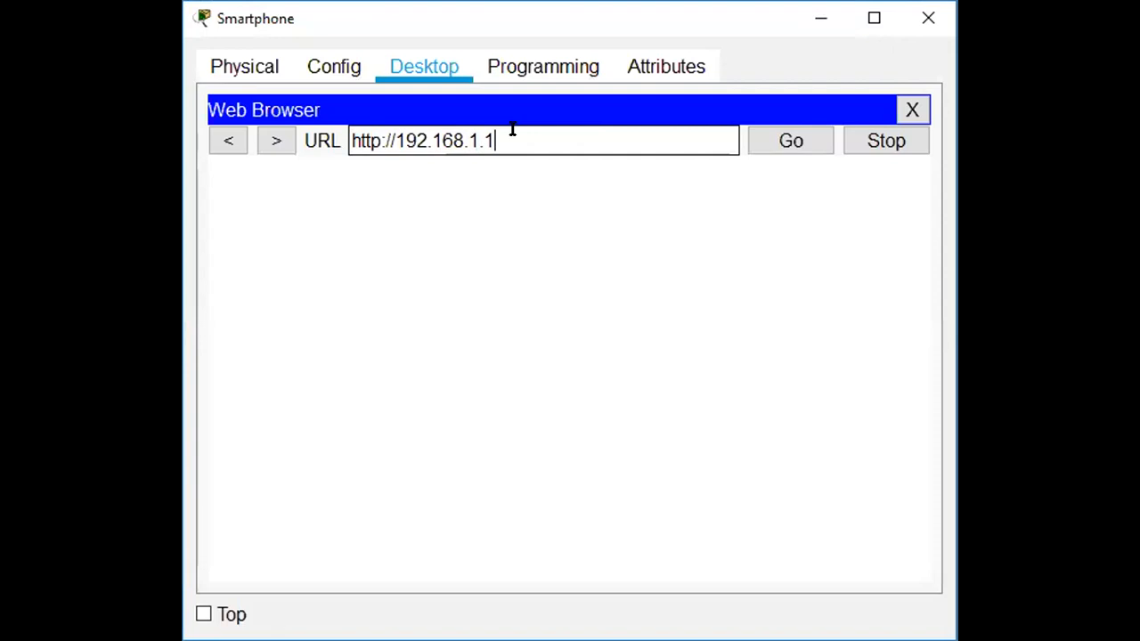
{"action": "left_click", "coordinate": [774, 139]}
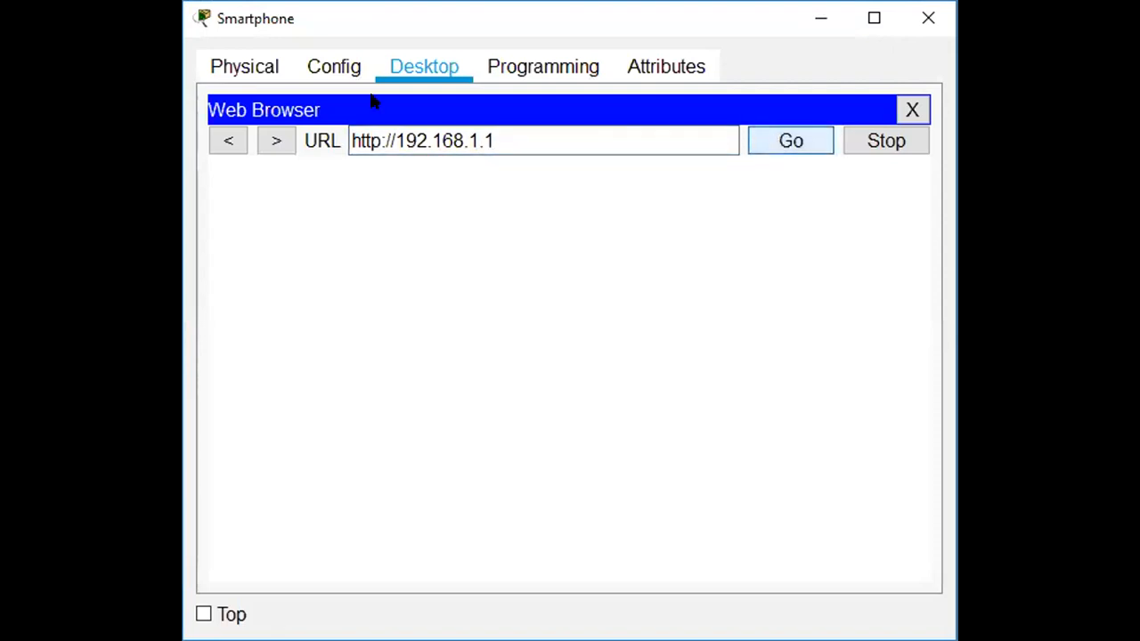
{"action": "left_click", "coordinate": [910, 109]}
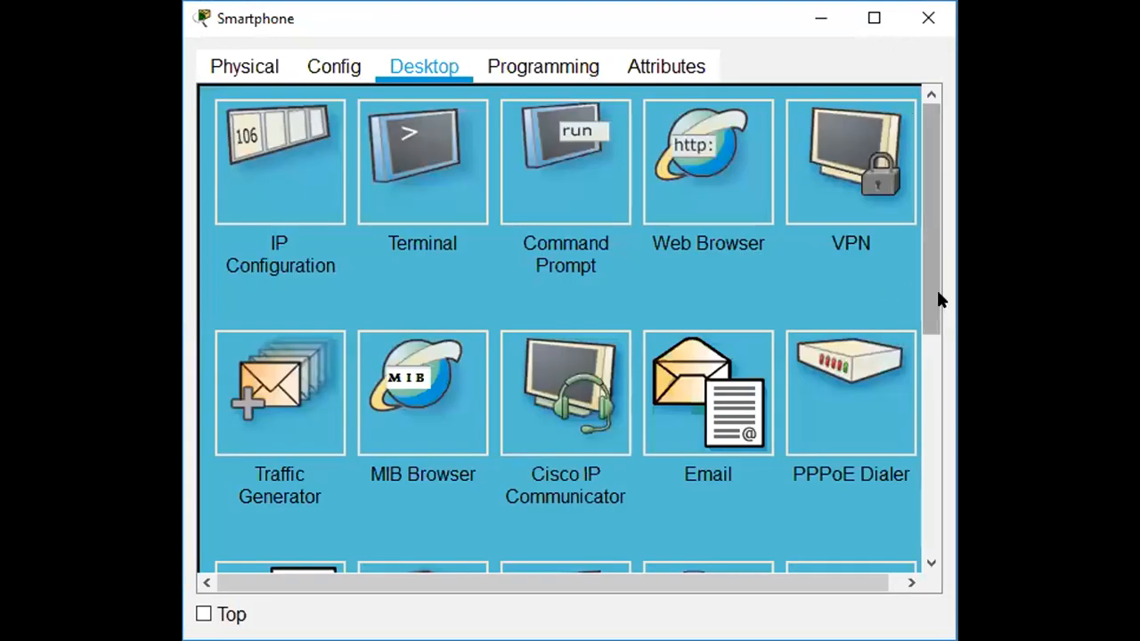
Try the IoT Monitor login with server address 192.168.1.1, retrying once.
{"action": "left_click_drag", "start_coordinate": [937, 288], "coordinate": [935, 490]}
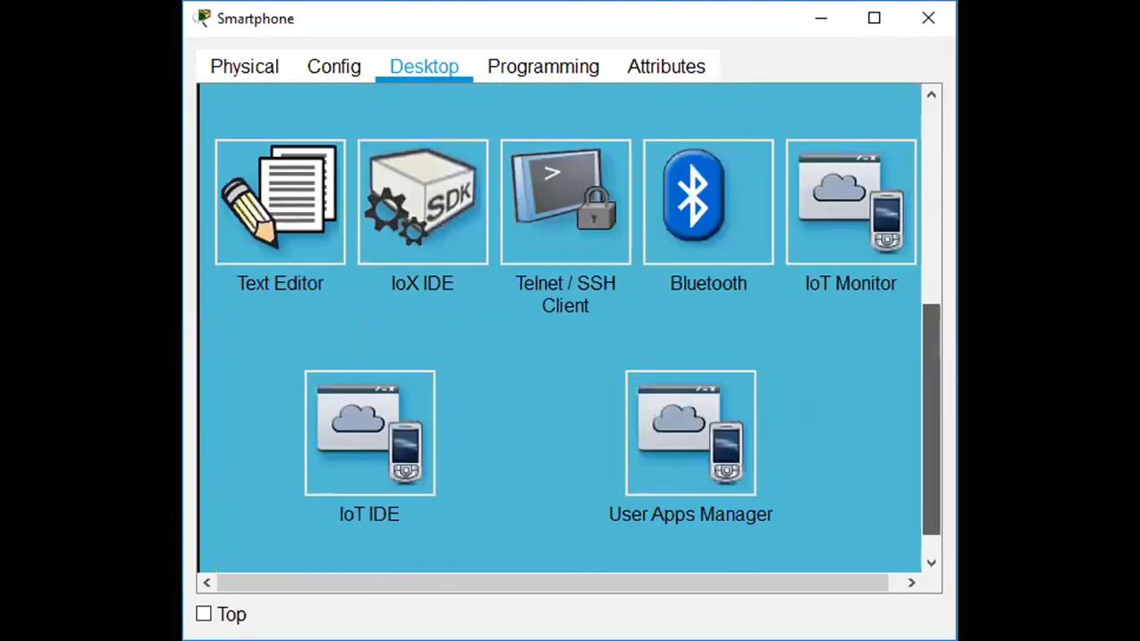
{"action": "left_click", "coordinate": [814, 165]}
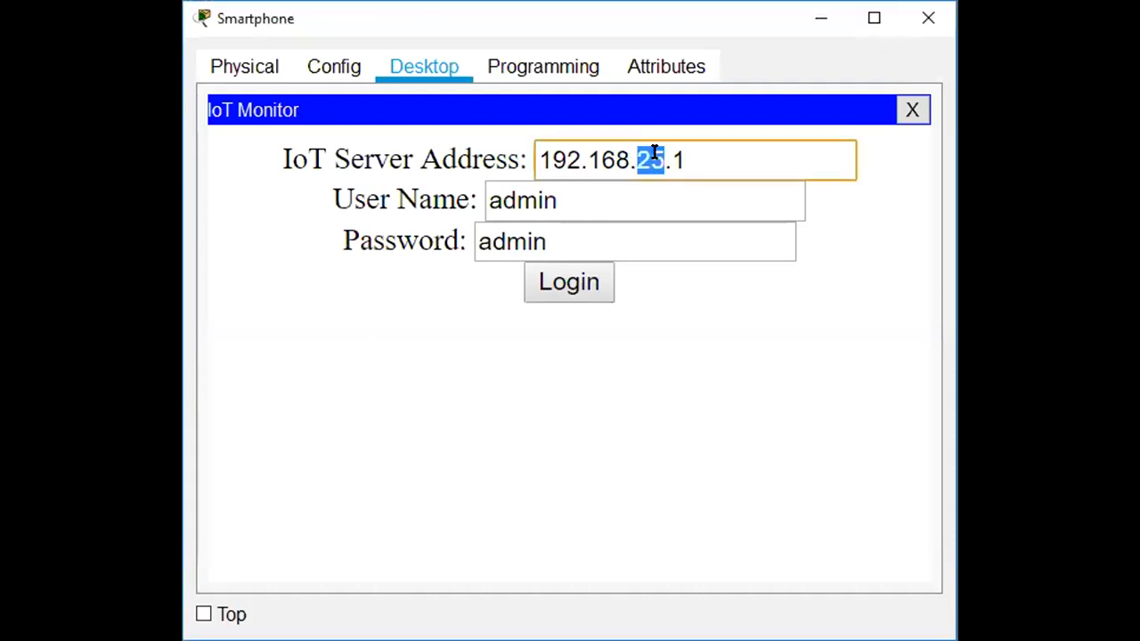
{"action": "type", "text": "1"}
{"action": "left_click", "coordinate": [587, 282]}
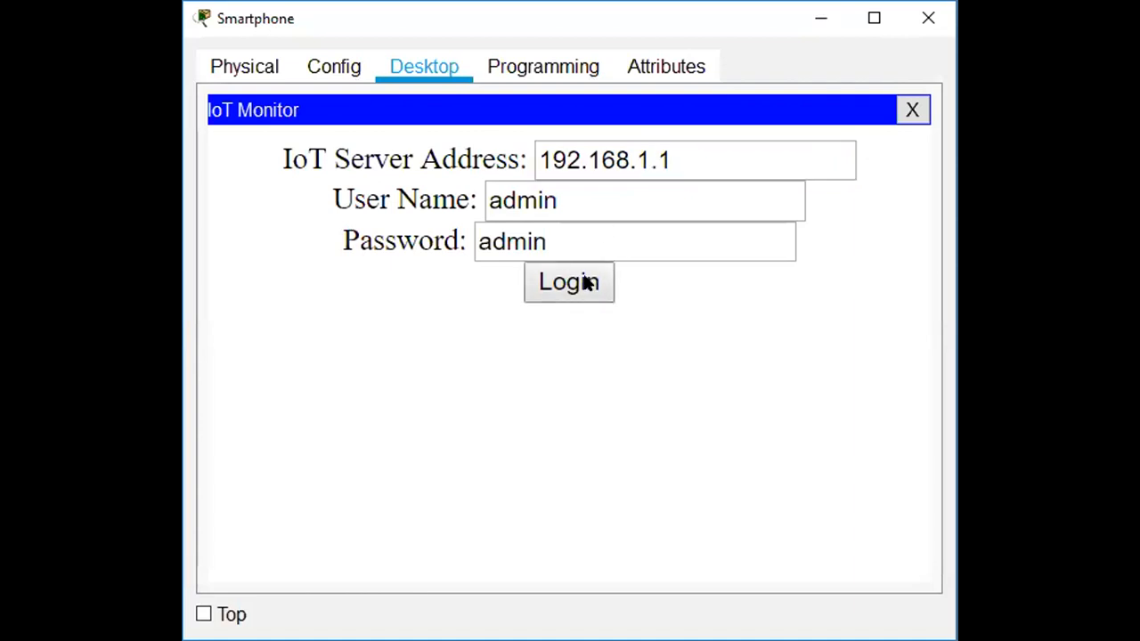
{"action": "left_click", "coordinate": [571, 292]}
{"action": "double_click", "coordinate": [640, 160]}
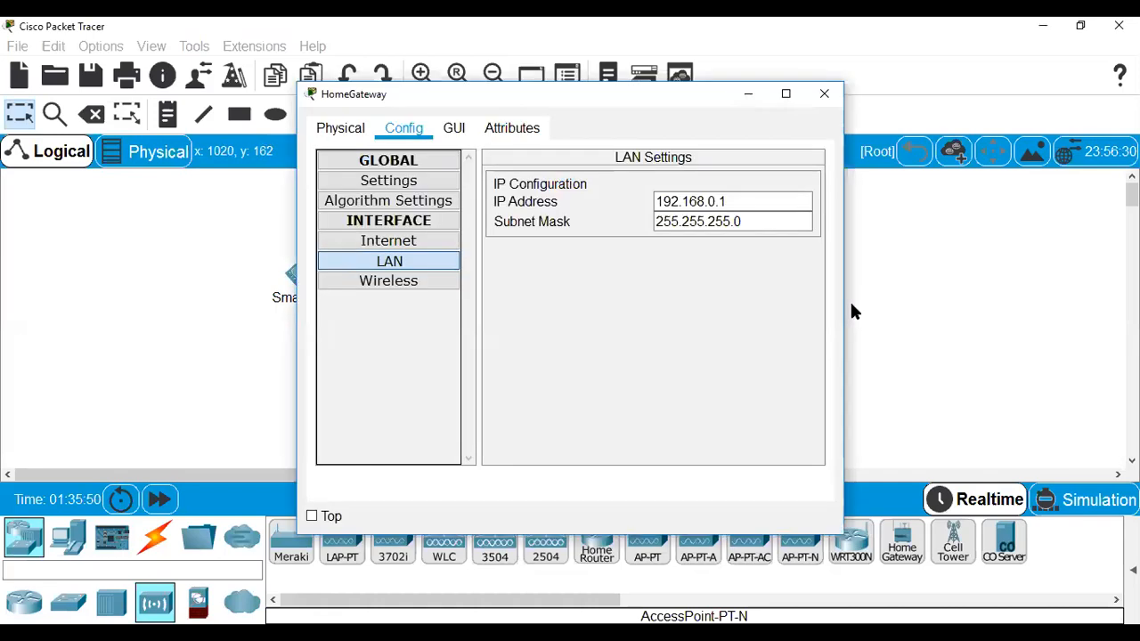
{"action": "left_click", "coordinate": [825, 95]}
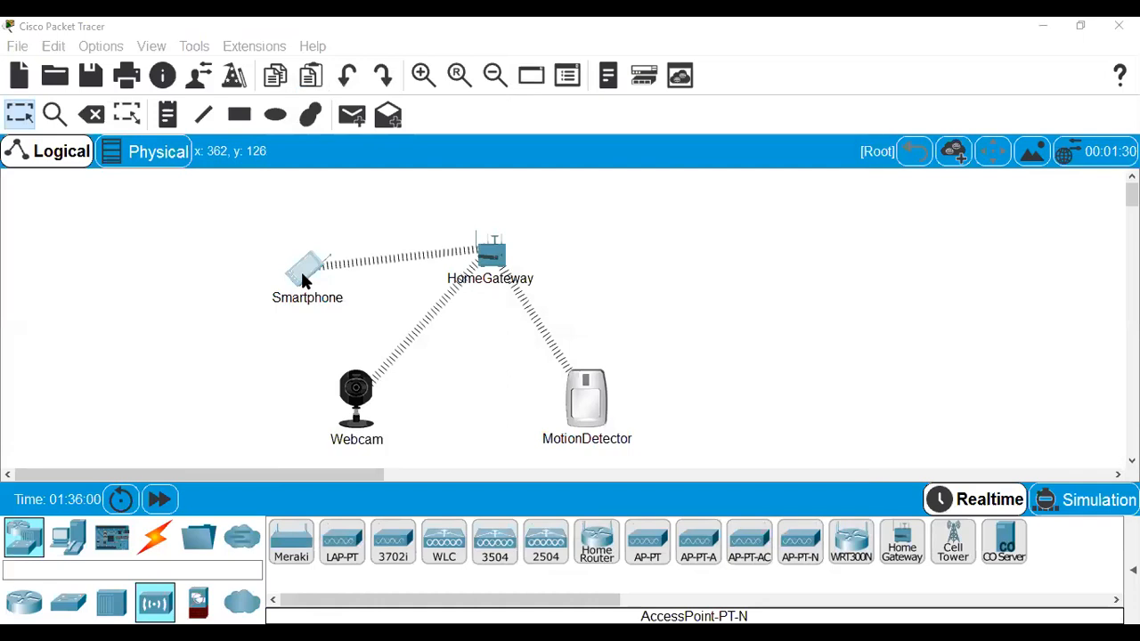
{"action": "left_click", "coordinate": [303, 277]}
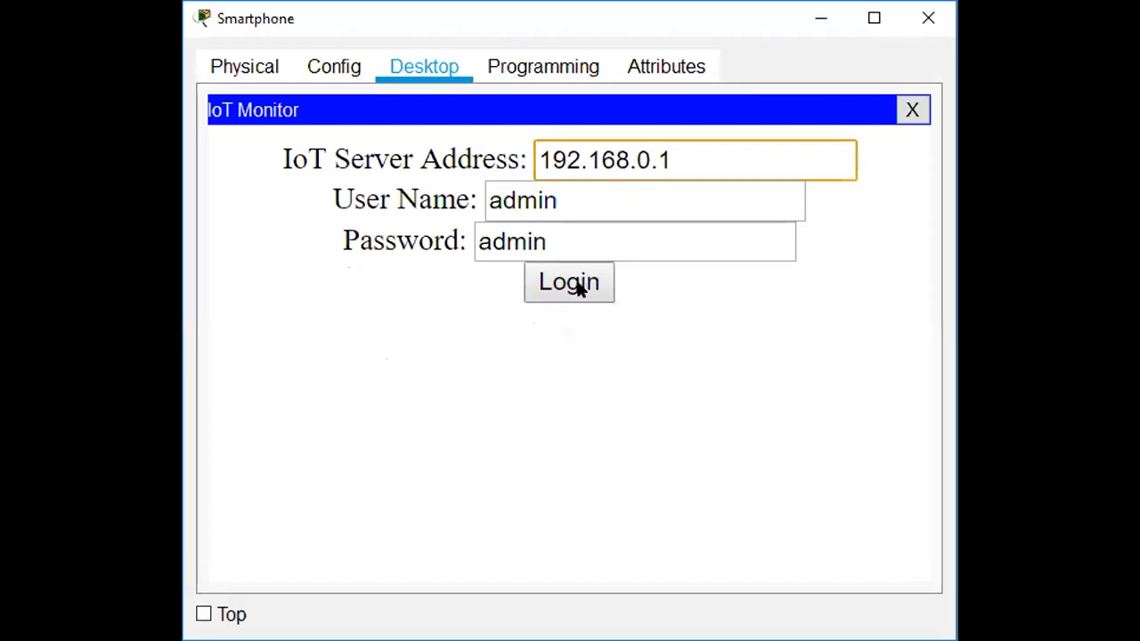
{"action": "left_click", "coordinate": [576, 287]}
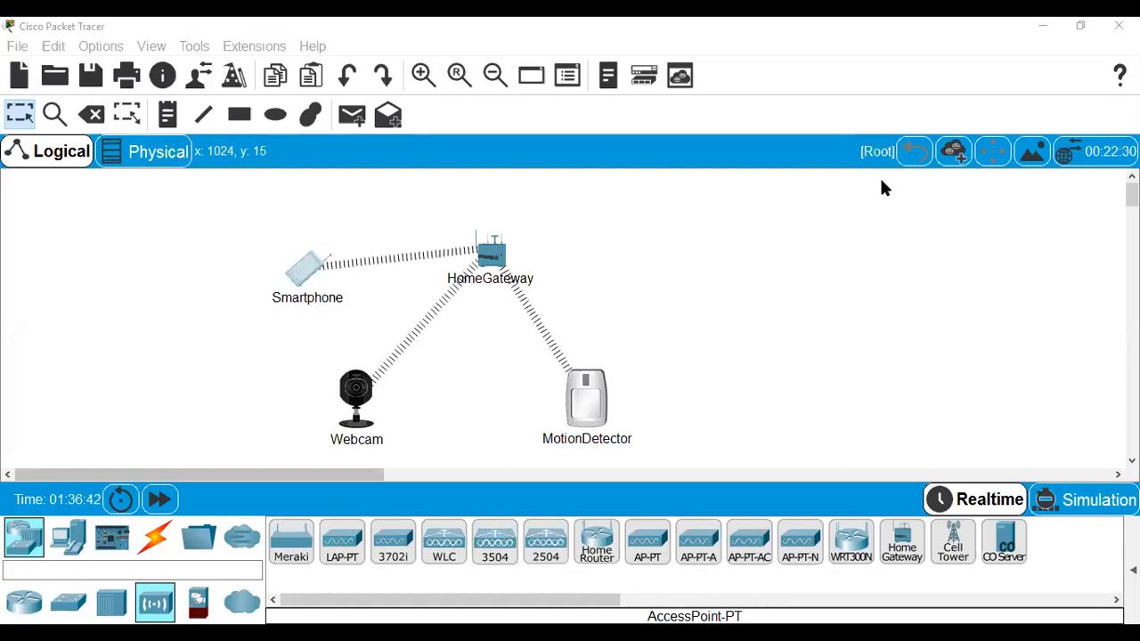
Open webcamautomation.pkt without saving the current network.
{"action": "left_click", "coordinate": [17, 45]}
{"action": "left_click", "coordinate": [51, 98]}
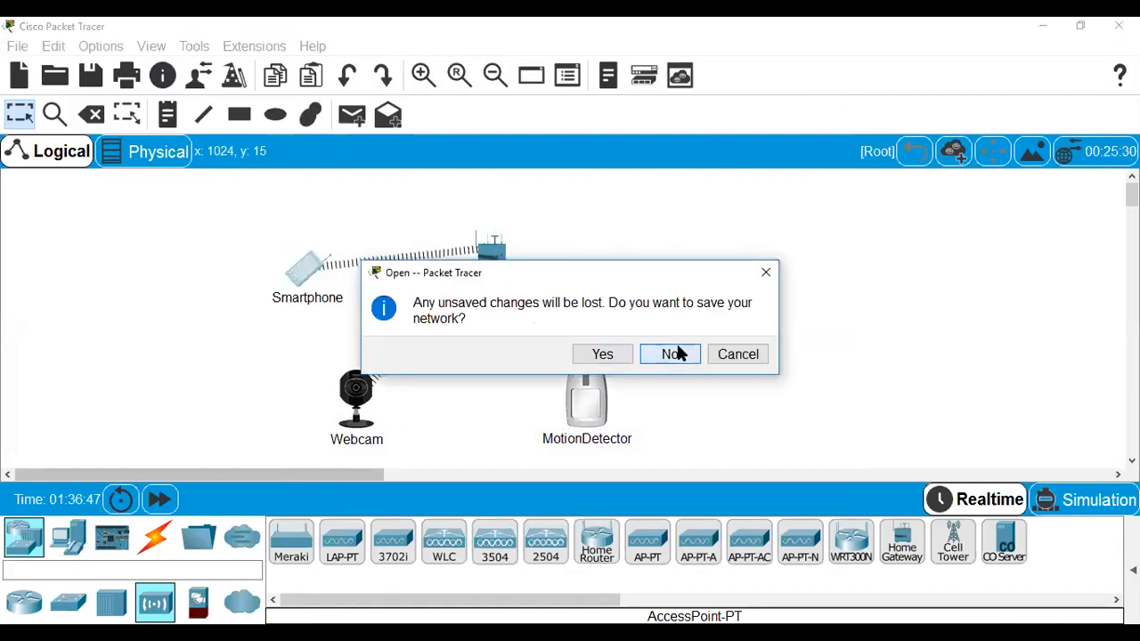
{"action": "left_click", "coordinate": [674, 353]}
{"action": "double_click", "coordinate": [213, 190]}
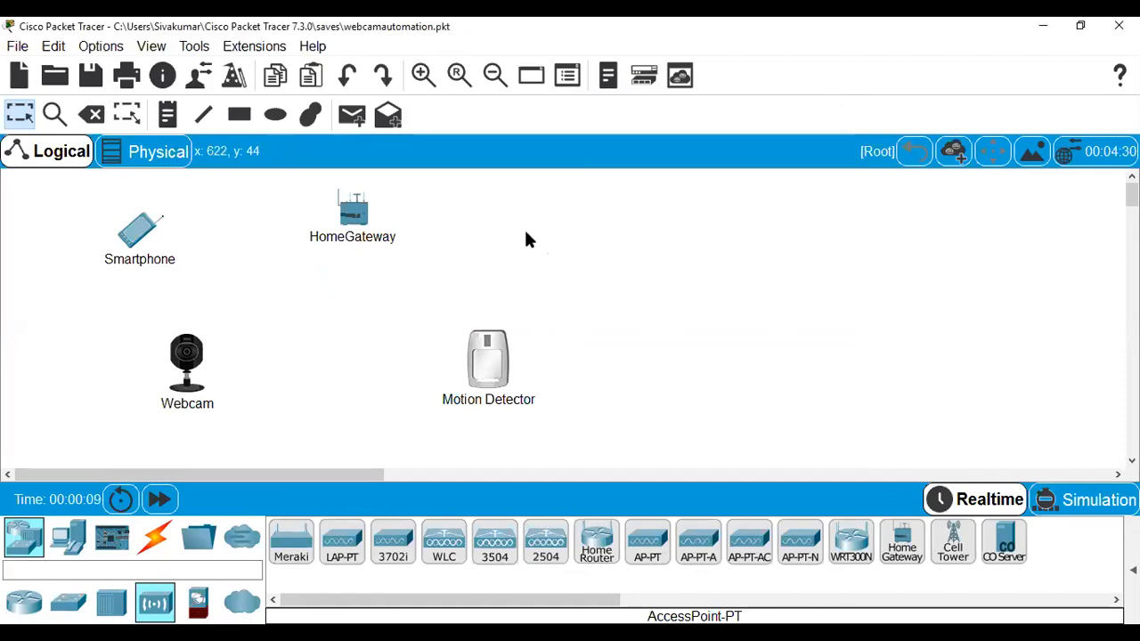
Spread out the HomeGateway, Webcam and Motion Detector on the workspace.
{"action": "left_click_drag", "start_coordinate": [348, 219], "coordinate": [319, 212]}
{"action": "left_click_drag", "start_coordinate": [187, 373], "coordinate": [262, 400]}
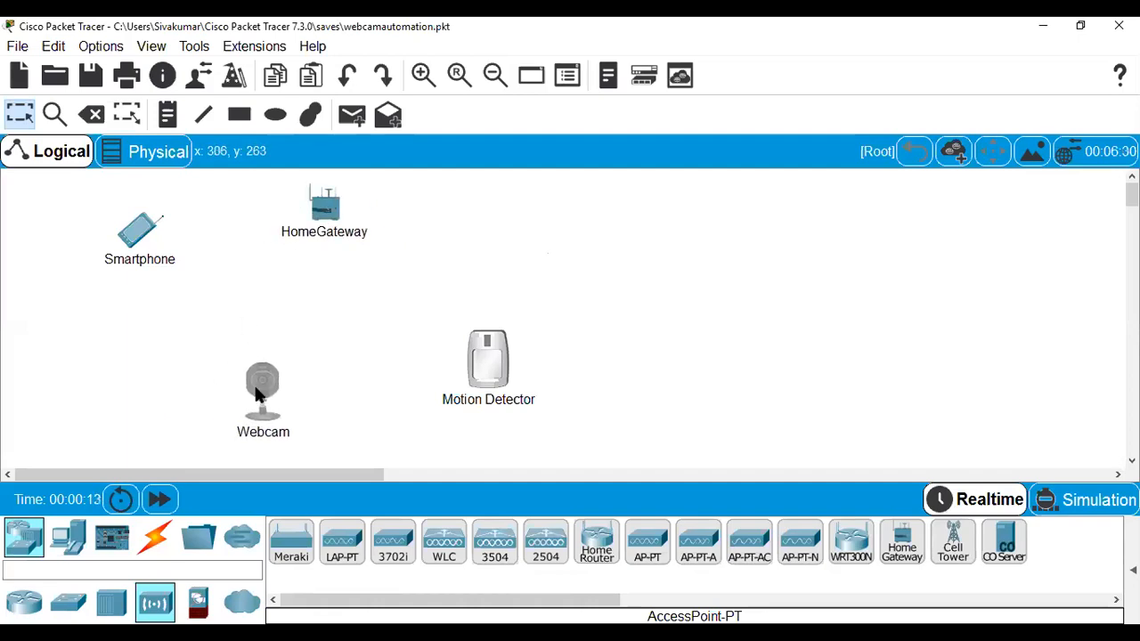
{"action": "left_click_drag", "start_coordinate": [488, 372], "coordinate": [457, 397]}
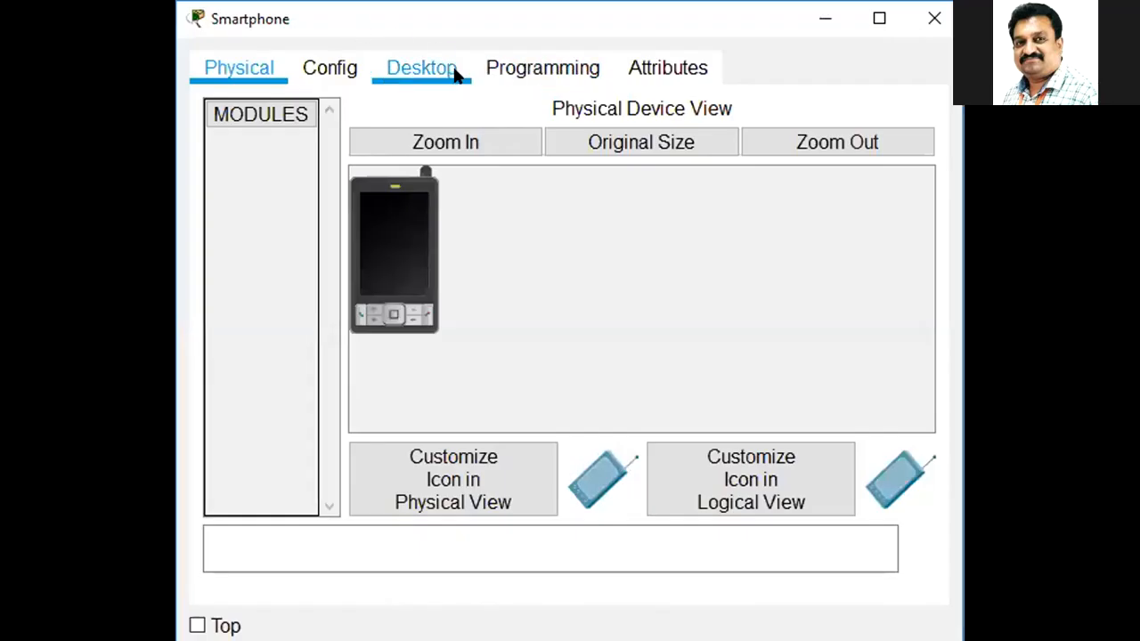
Launch IoT Monitor from the Smartphone's Desktop and expand the Webcam and Motion Detector entries.
{"action": "left_click", "coordinate": [454, 73]}
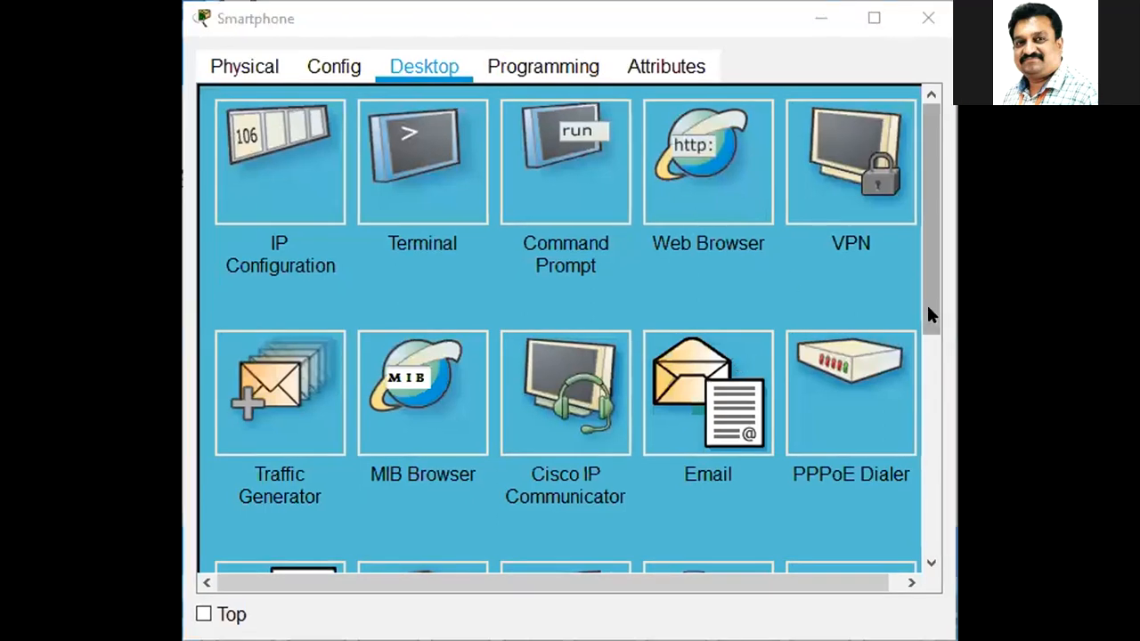
{"action": "scroll", "coordinate": [858, 341], "scroll_direction": "down", "scroll_amount": 3}
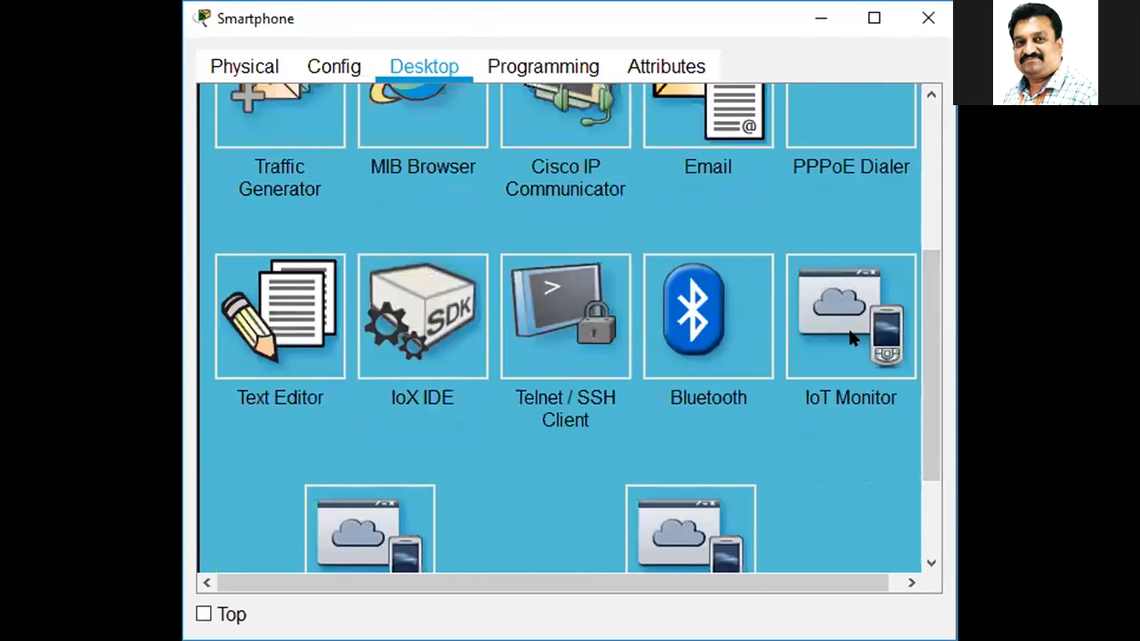
{"action": "left_click", "coordinate": [850, 332]}
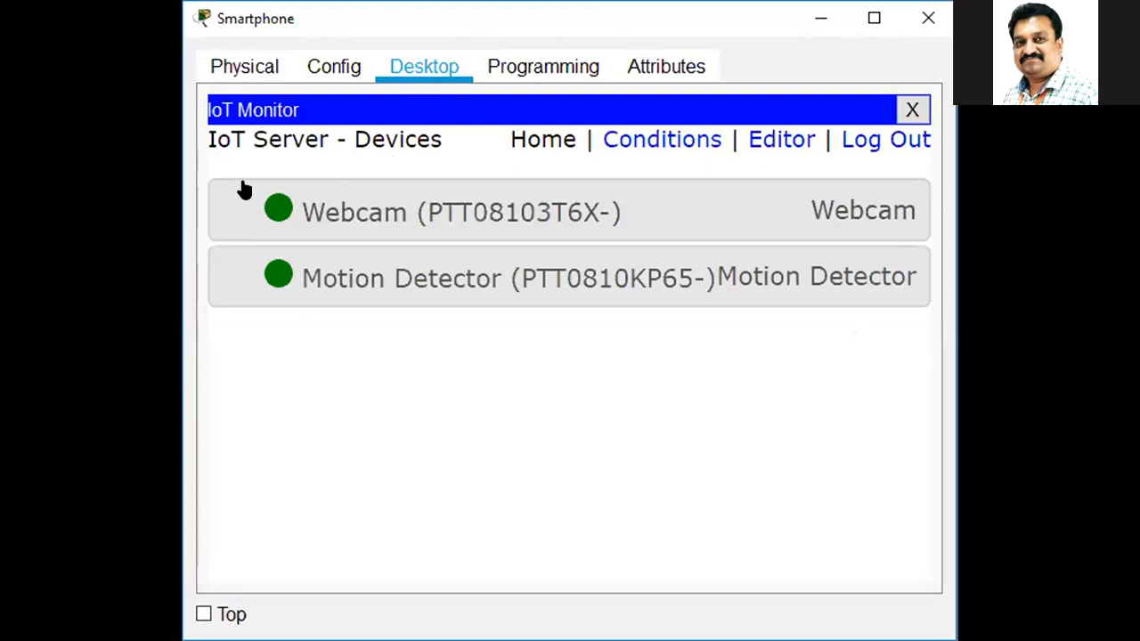
{"action": "left_click", "coordinate": [351, 219]}
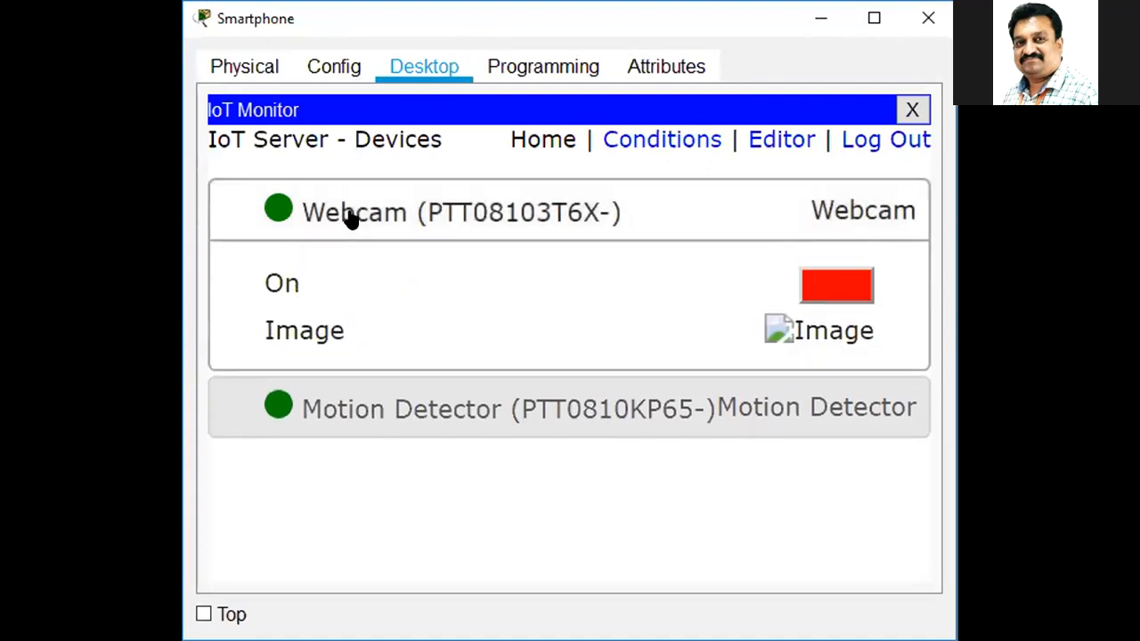
{"action": "left_click", "coordinate": [368, 394]}
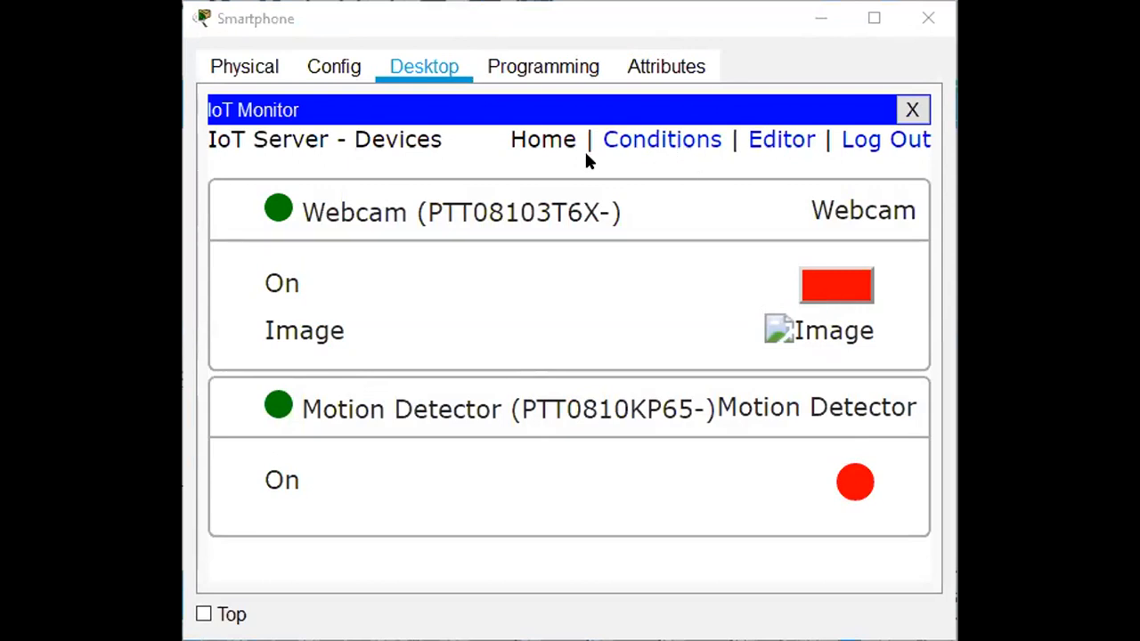
Inspect the Webcam ON rule: match All, Motion Detector condition, Webcam action.
{"action": "left_click", "coordinate": [662, 142]}
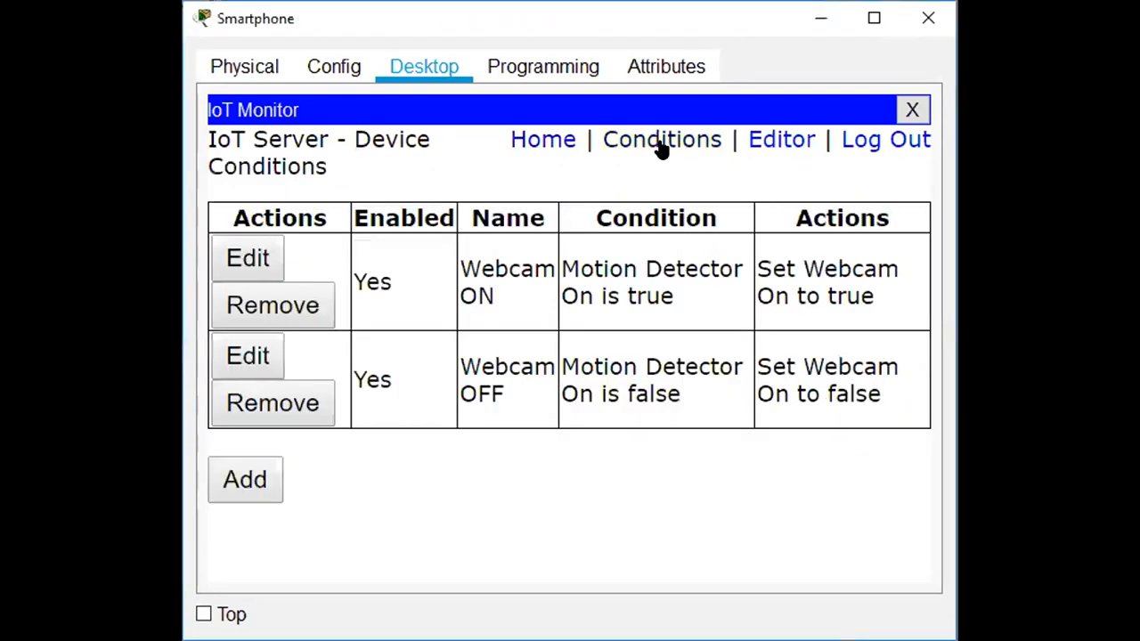
{"action": "left_click", "coordinate": [259, 256]}
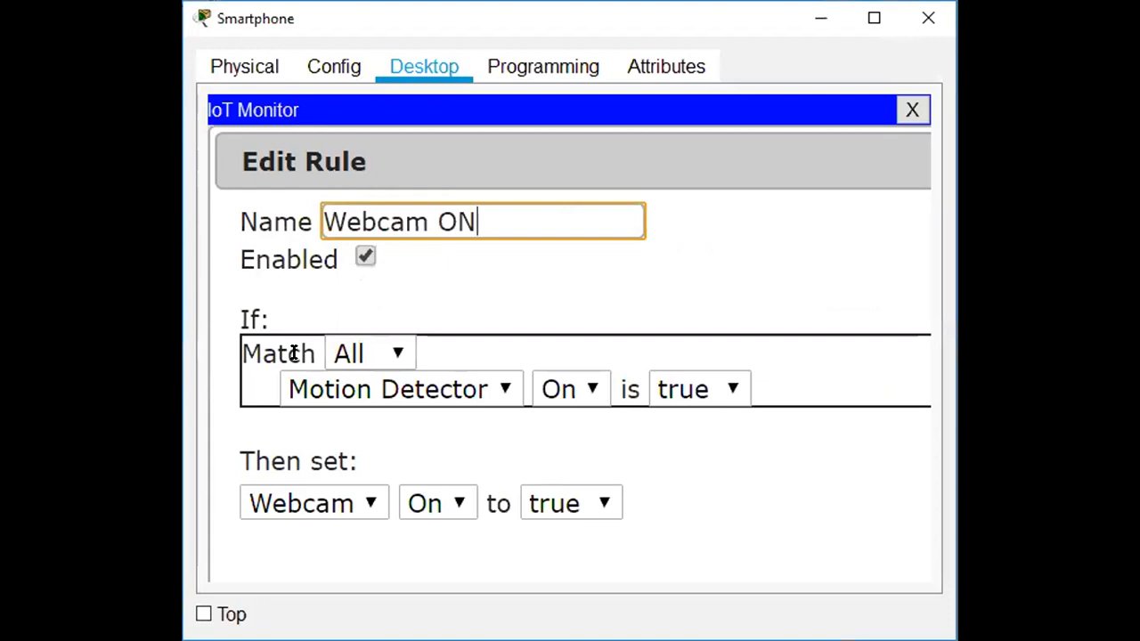
{"action": "left_click", "coordinate": [394, 354]}
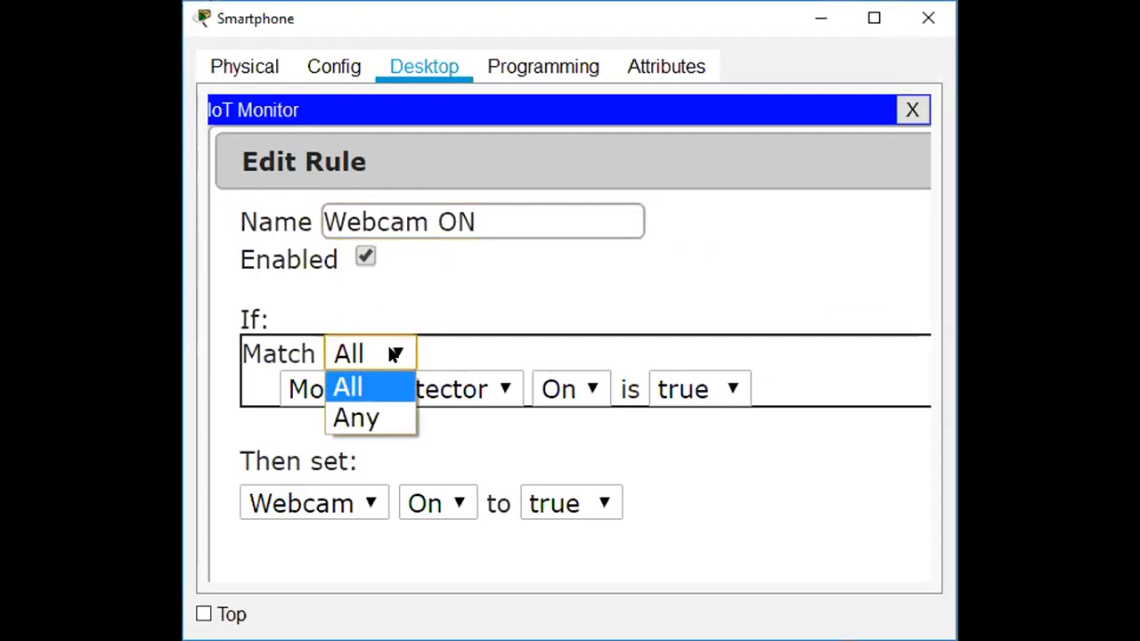
{"action": "left_click", "coordinate": [394, 354]}
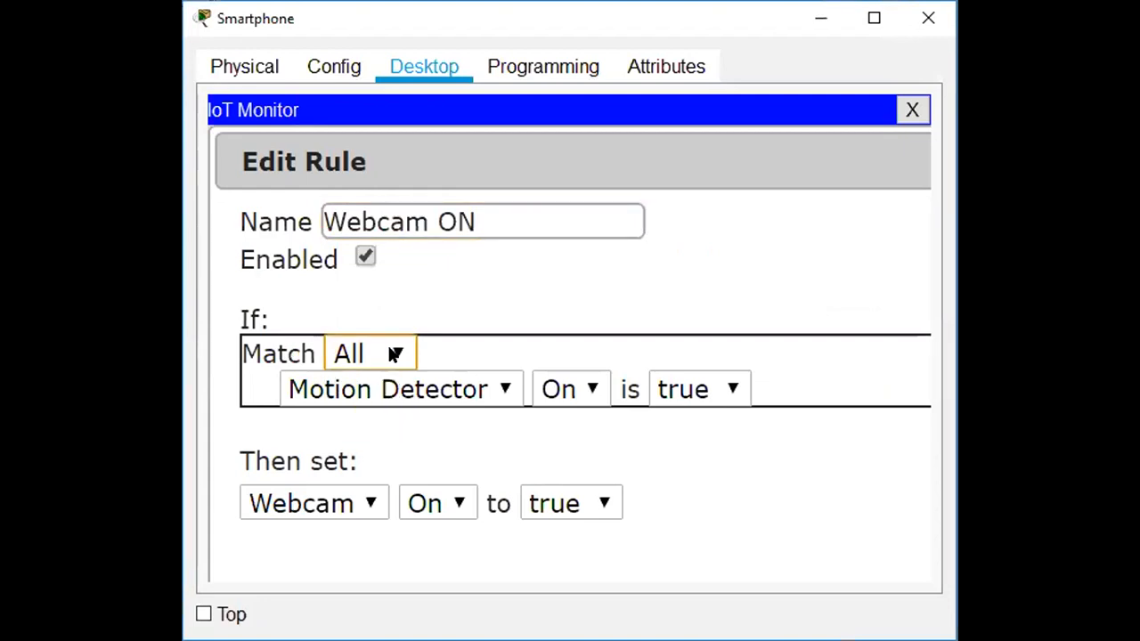
{"action": "left_click", "coordinate": [499, 389]}
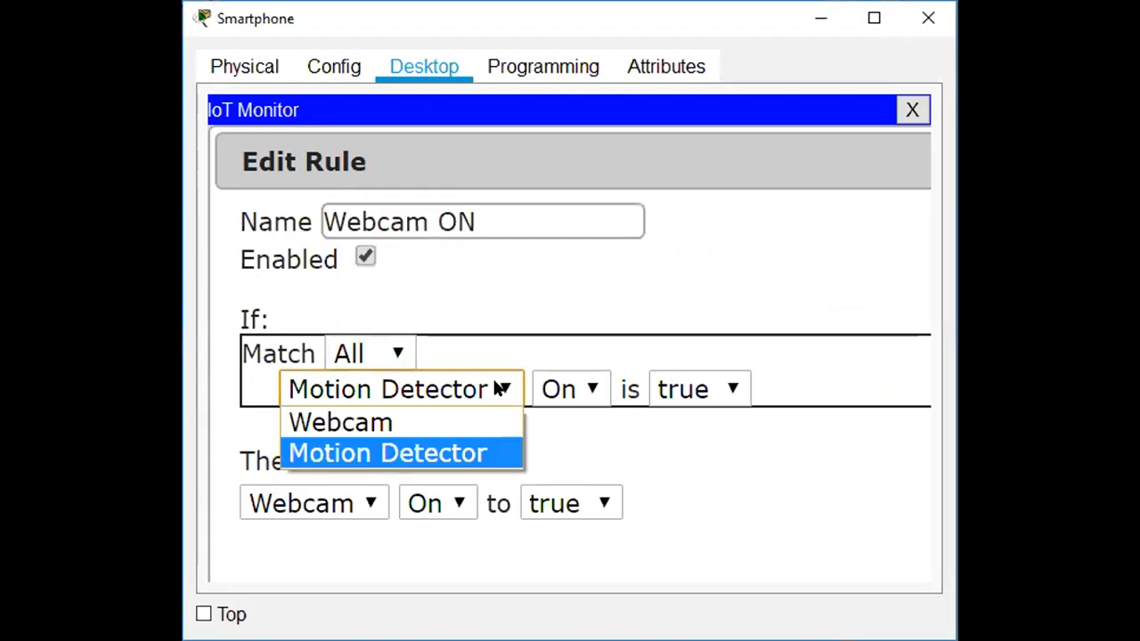
{"action": "left_click", "coordinate": [499, 390]}
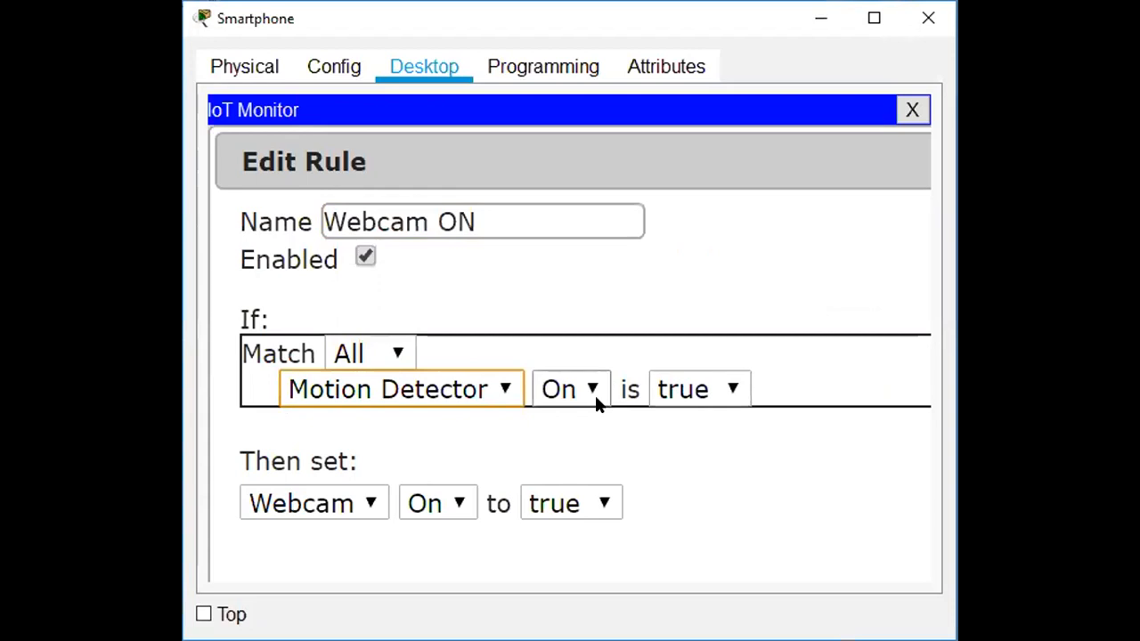
{"action": "left_click", "coordinate": [357, 508]}
{"action": "left_click", "coordinate": [303, 536]}
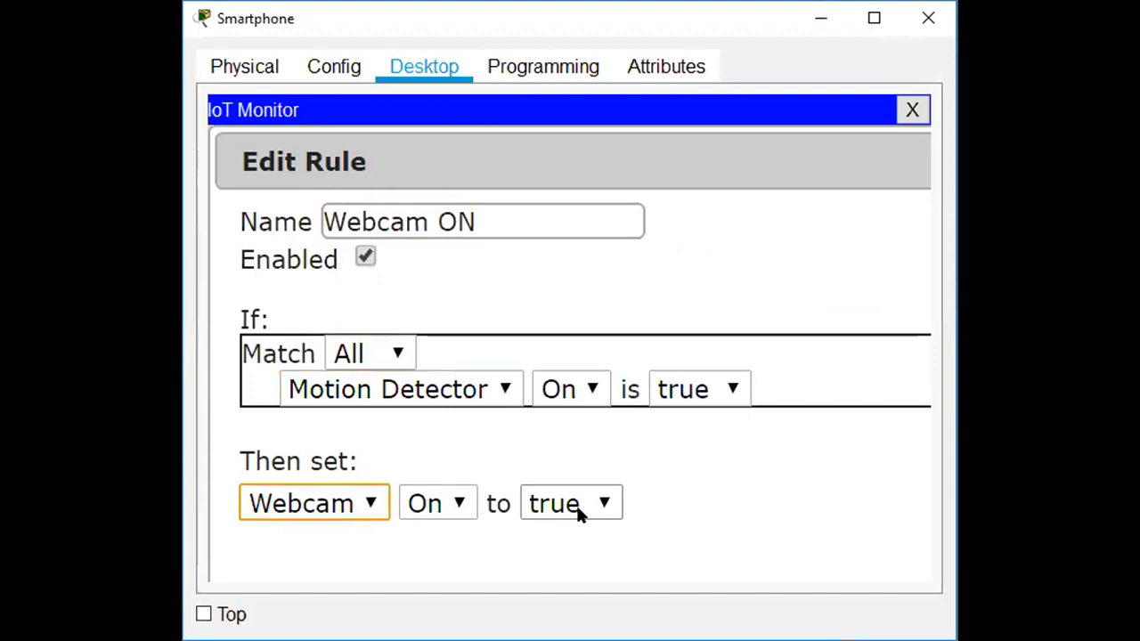
{"action": "left_click", "coordinate": [476, 294]}
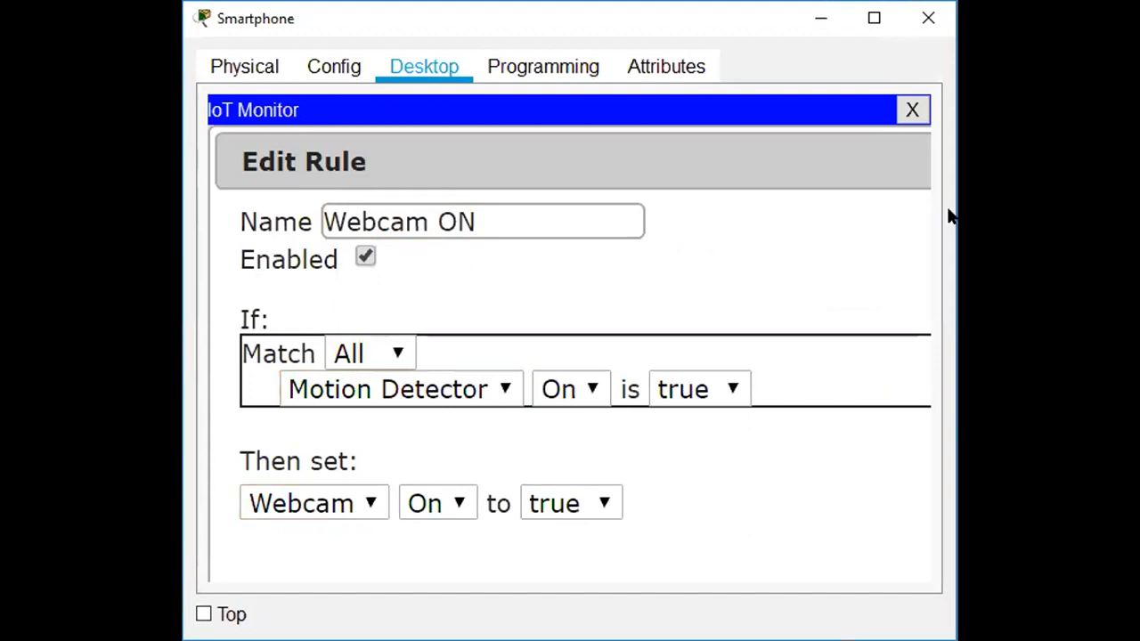
Reopen IoT Monitor and inspect the Webcam OFF rule's match and Motion Detector condition.
{"action": "left_click", "coordinate": [910, 116]}
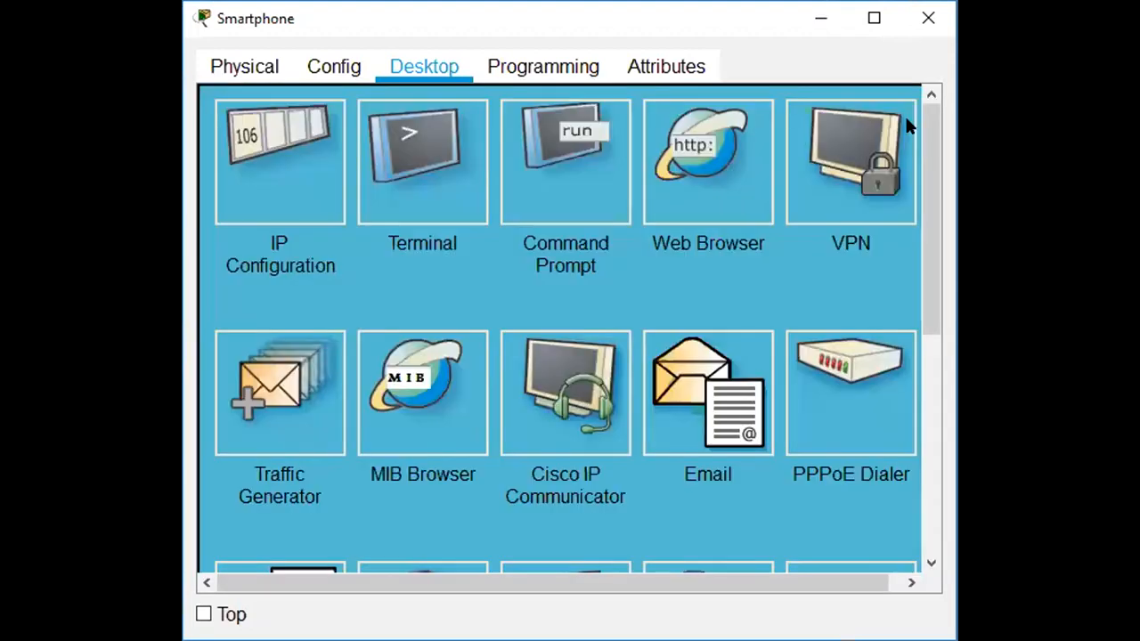
{"action": "scroll", "coordinate": [844, 233], "scroll_direction": "down", "scroll_amount": 5}
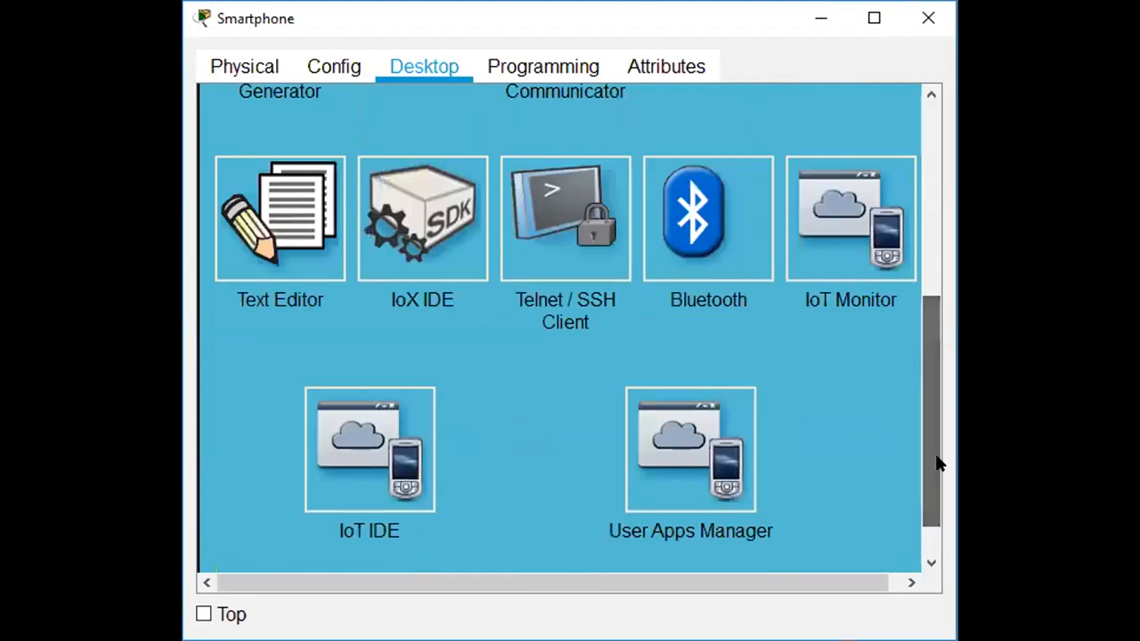
{"action": "left_click", "coordinate": [844, 234]}
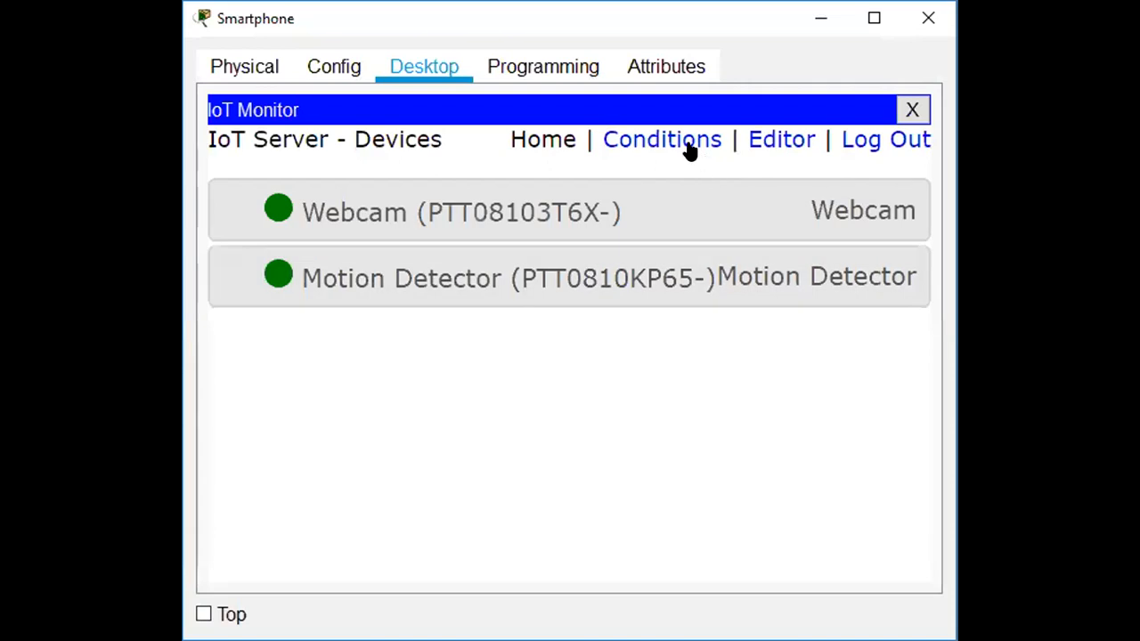
{"action": "left_click", "coordinate": [685, 144]}
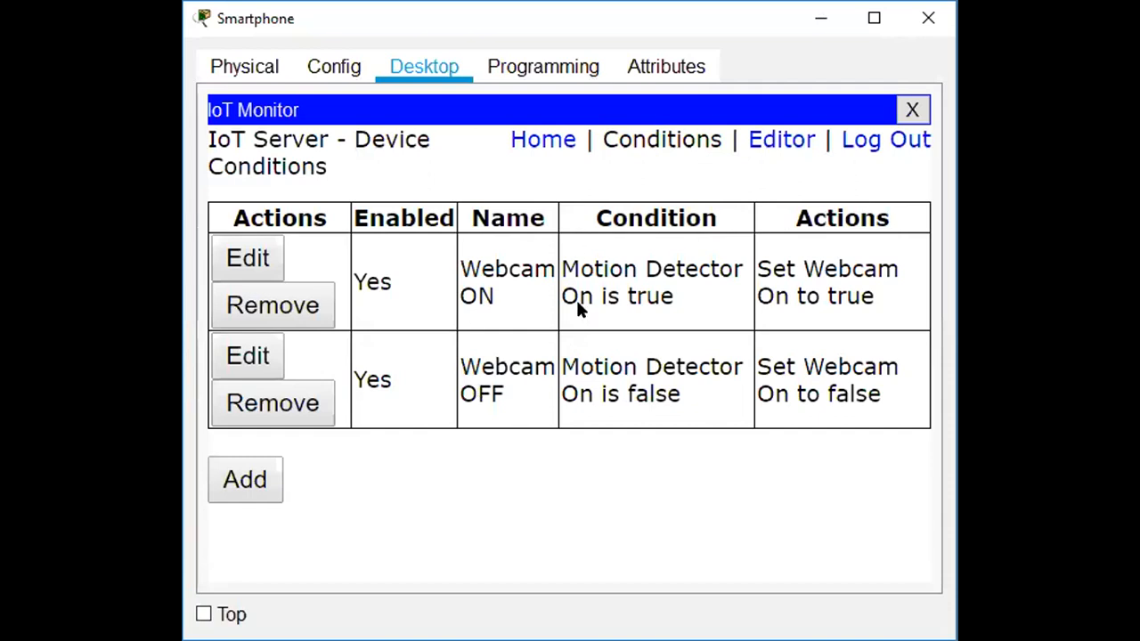
{"action": "left_click", "coordinate": [257, 360]}
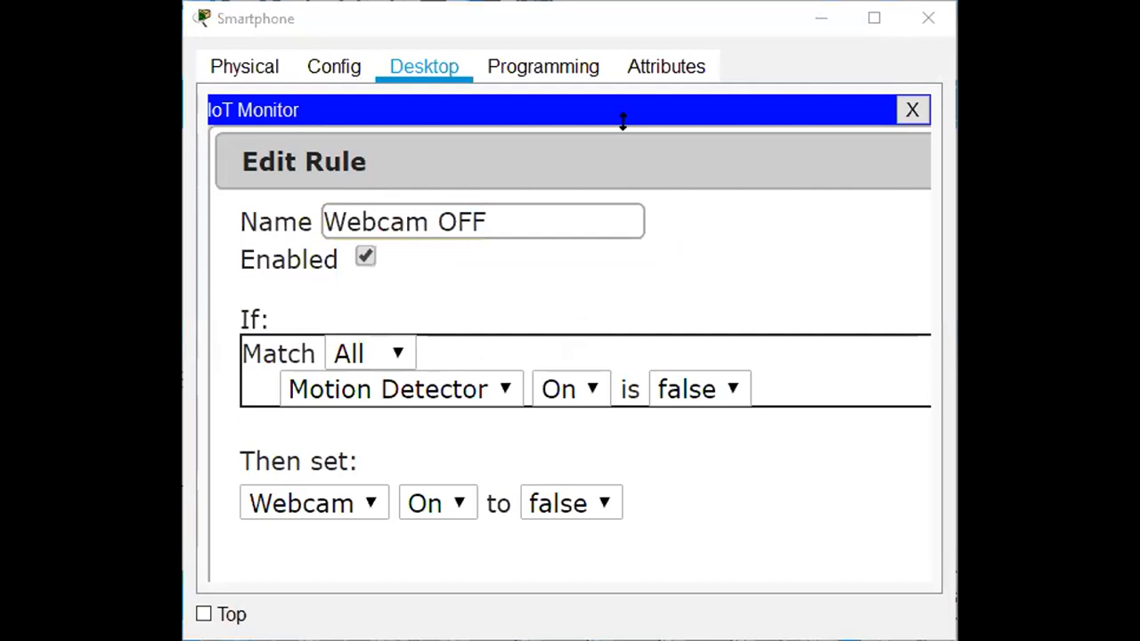
{"action": "left_click", "coordinate": [397, 354]}
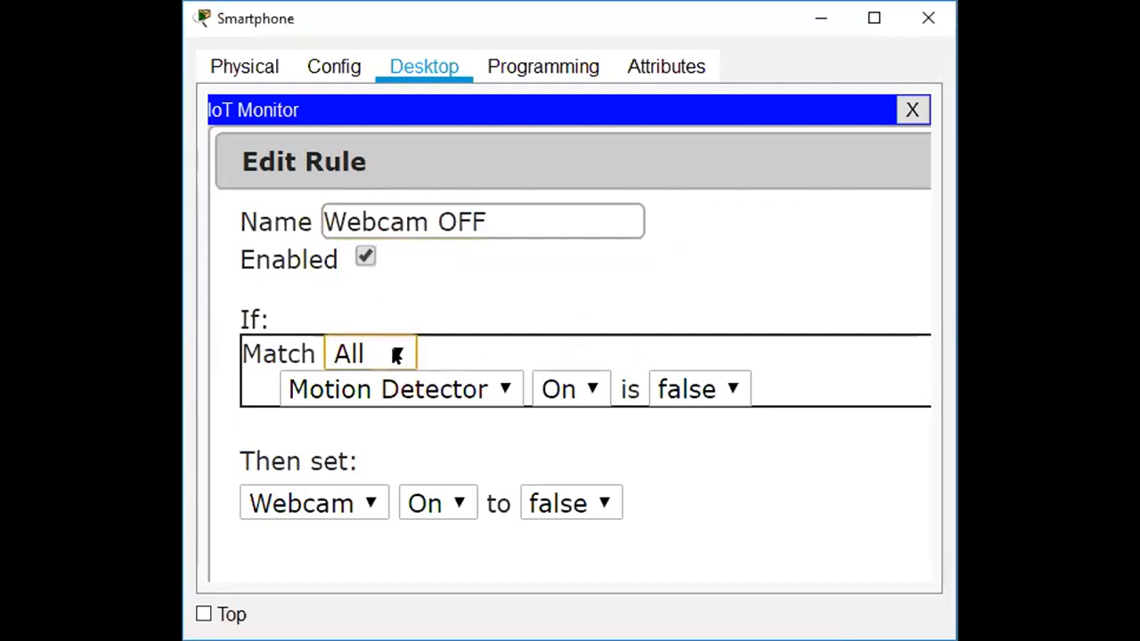
{"action": "left_click", "coordinate": [497, 392]}
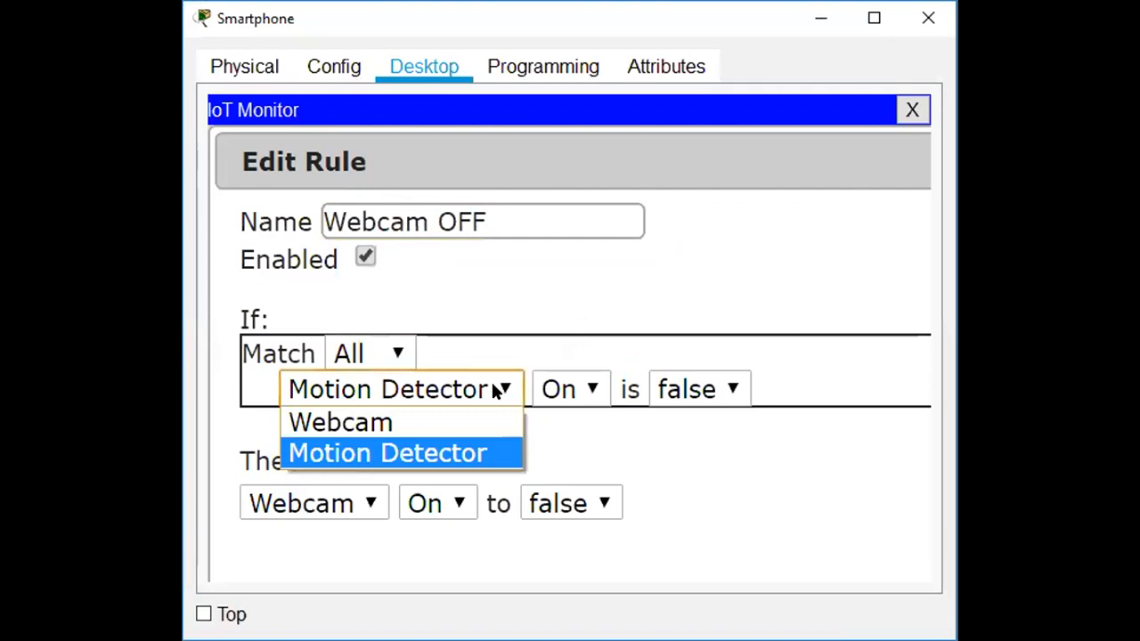
{"action": "left_click", "coordinate": [428, 450]}
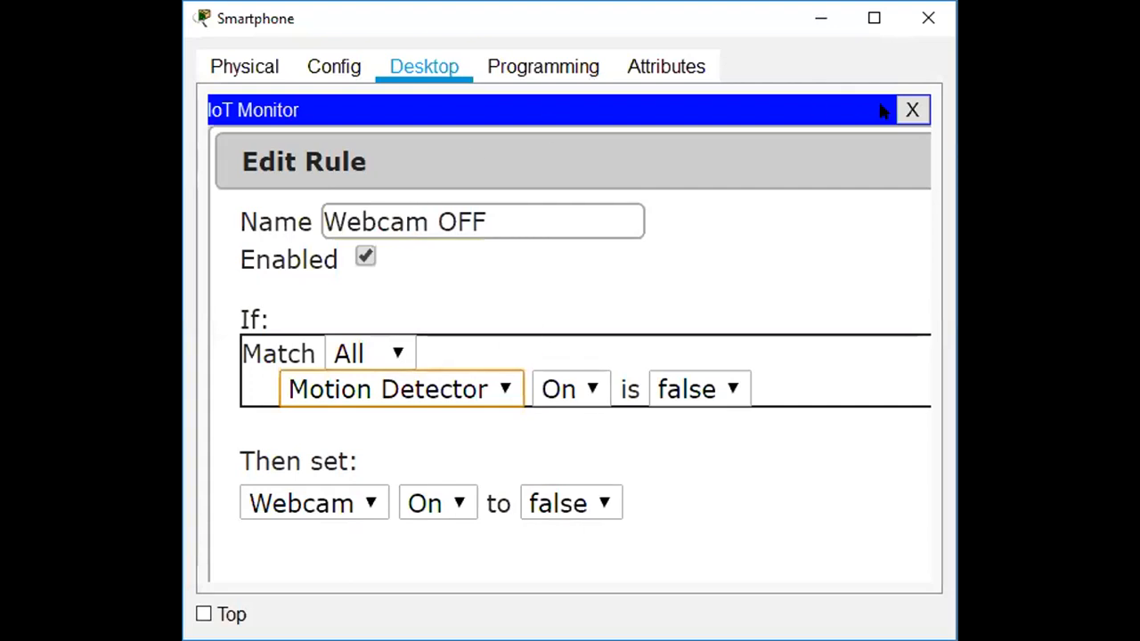
{"action": "left_click", "coordinate": [912, 110]}
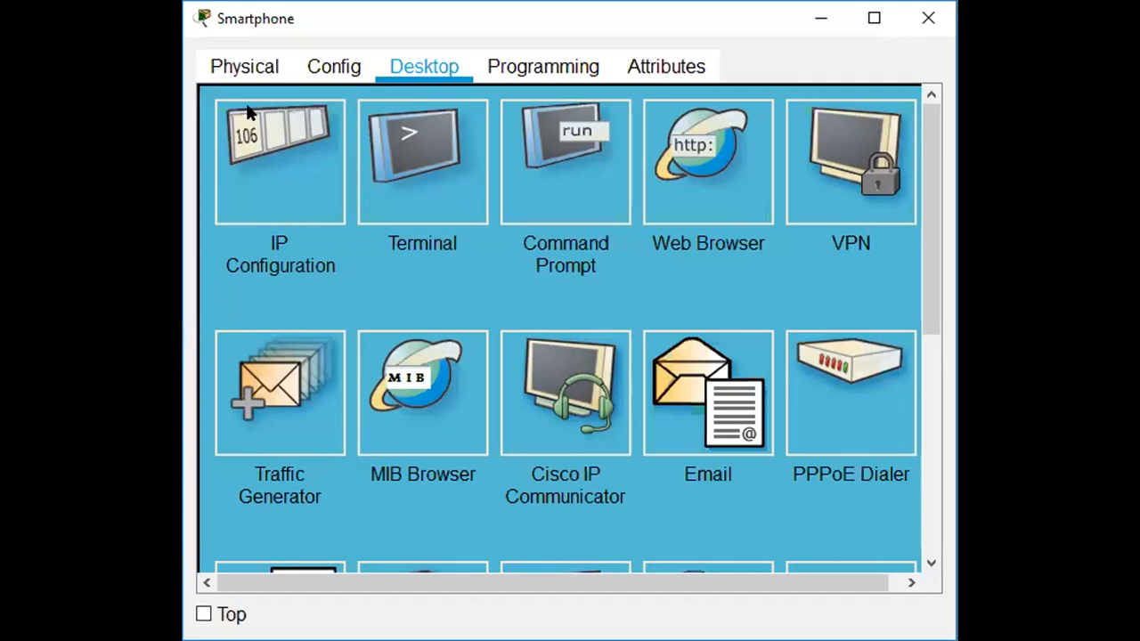
Expand Webcam and Motion Detector in IoT Monitor to watch both switch on, then minimize the Smartphone.
{"action": "left_click", "coordinate": [169, 112]}
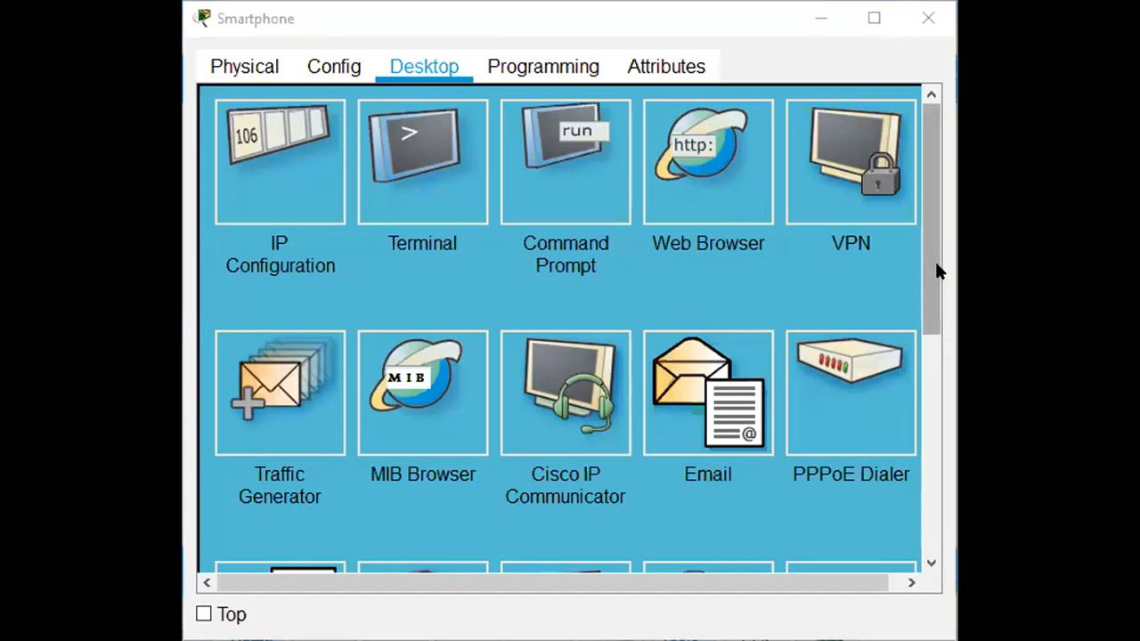
{"action": "left_click_drag", "start_coordinate": [935, 260], "coordinate": [926, 411]}
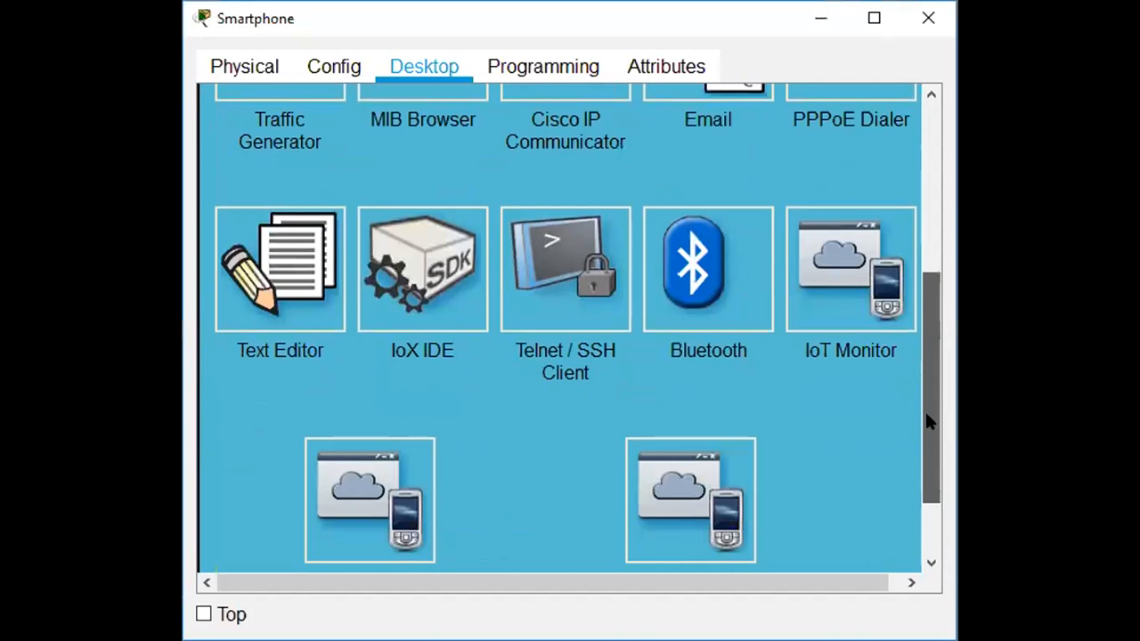
{"action": "left_click", "coordinate": [850, 266]}
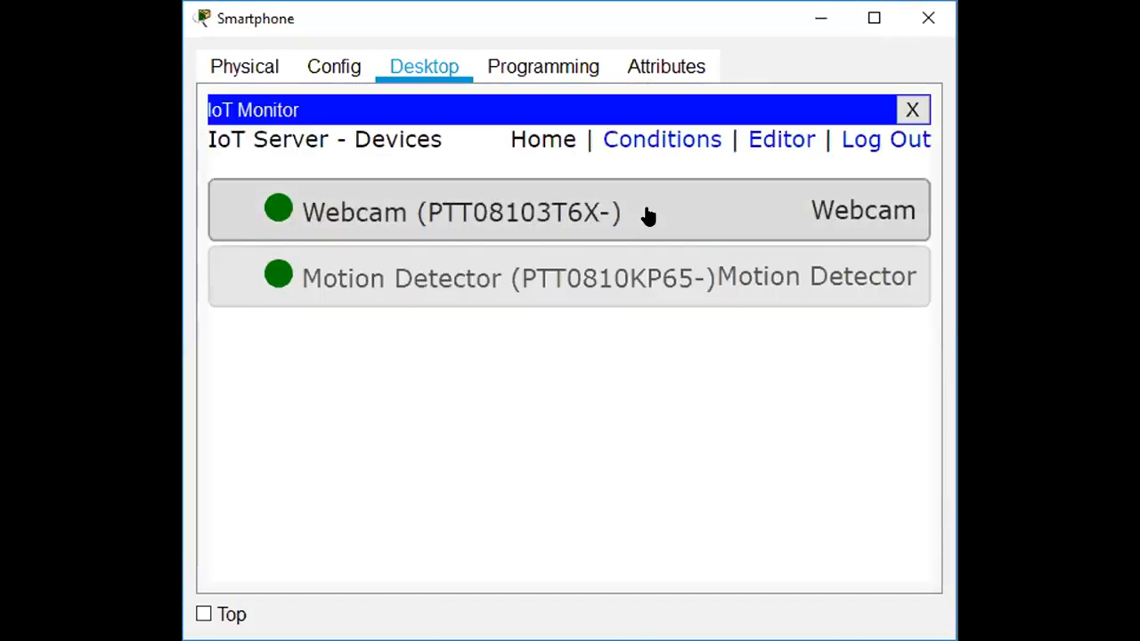
{"action": "left_click", "coordinate": [648, 216]}
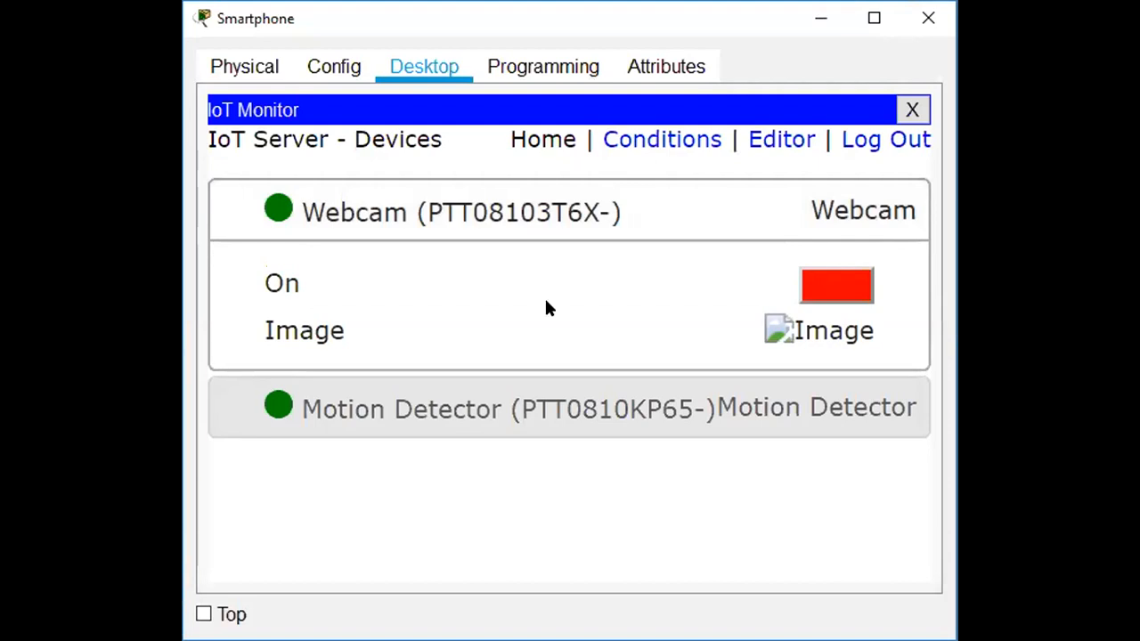
{"action": "left_click", "coordinate": [514, 415]}
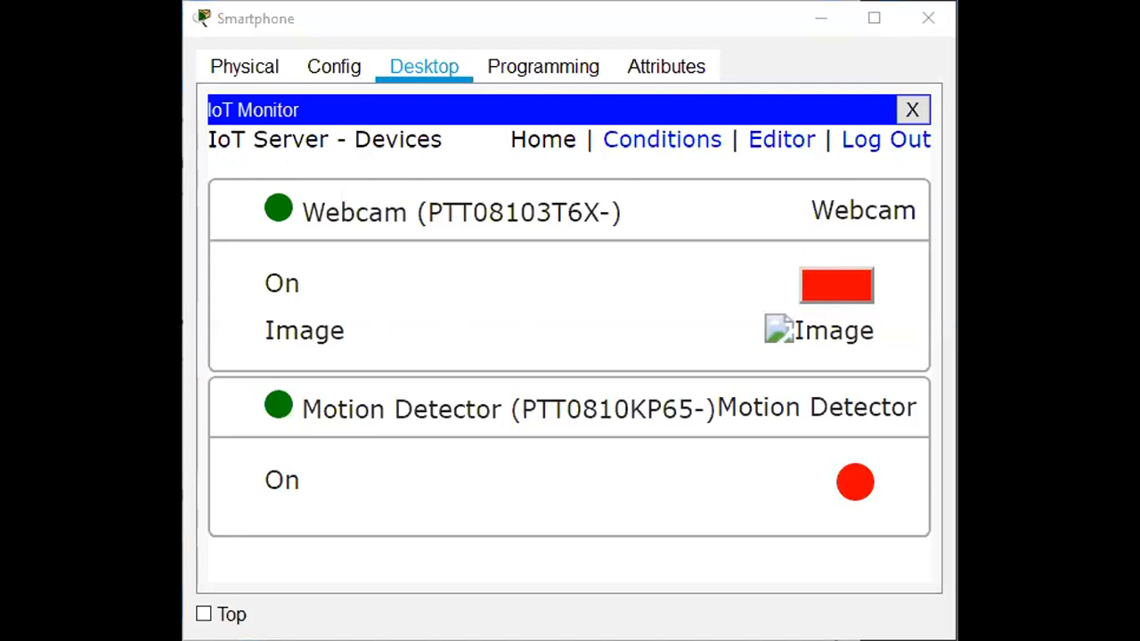
{"action": "left_click", "coordinate": [264, 517]}
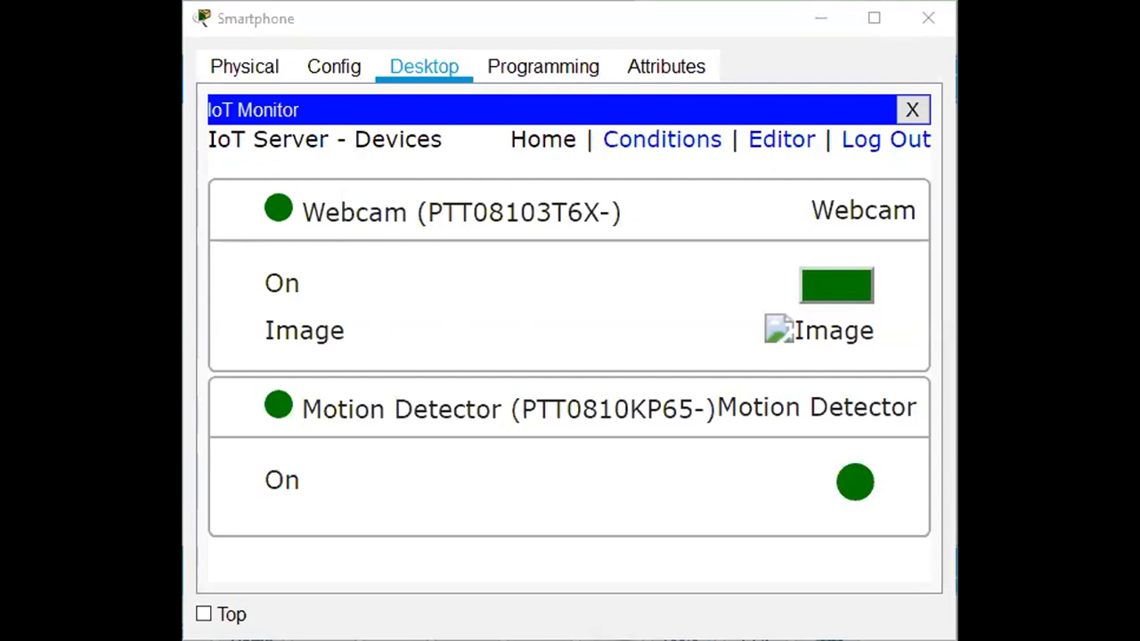
{"action": "left_click", "coordinate": [808, 25]}
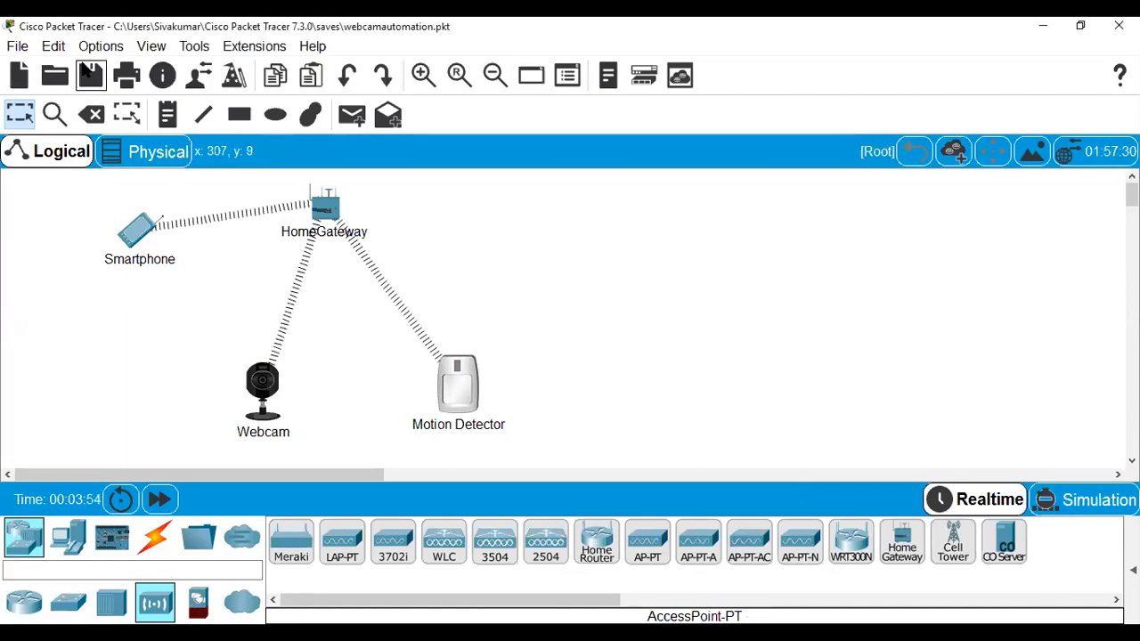
Open streetlight_s.pkt, declining to save the webcam automation network.
{"action": "left_click", "coordinate": [31, 44]}
{"action": "mouse_move", "coordinate": [54, 46]}
{"action": "mouse_move", "coordinate": [17, 46]}
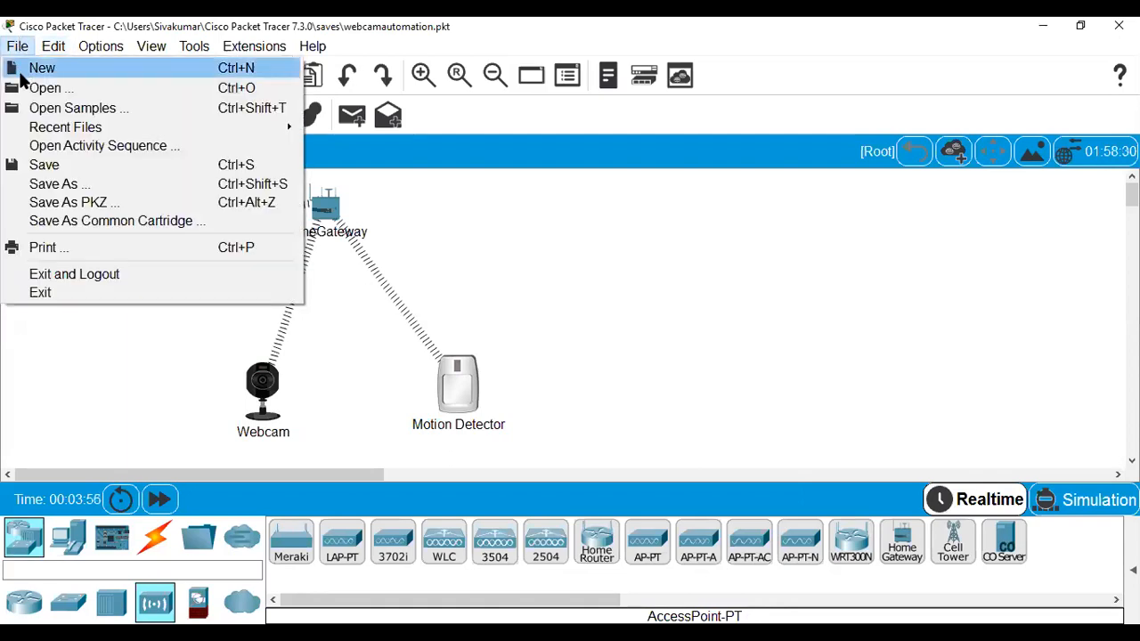
{"action": "left_click", "coordinate": [27, 87]}
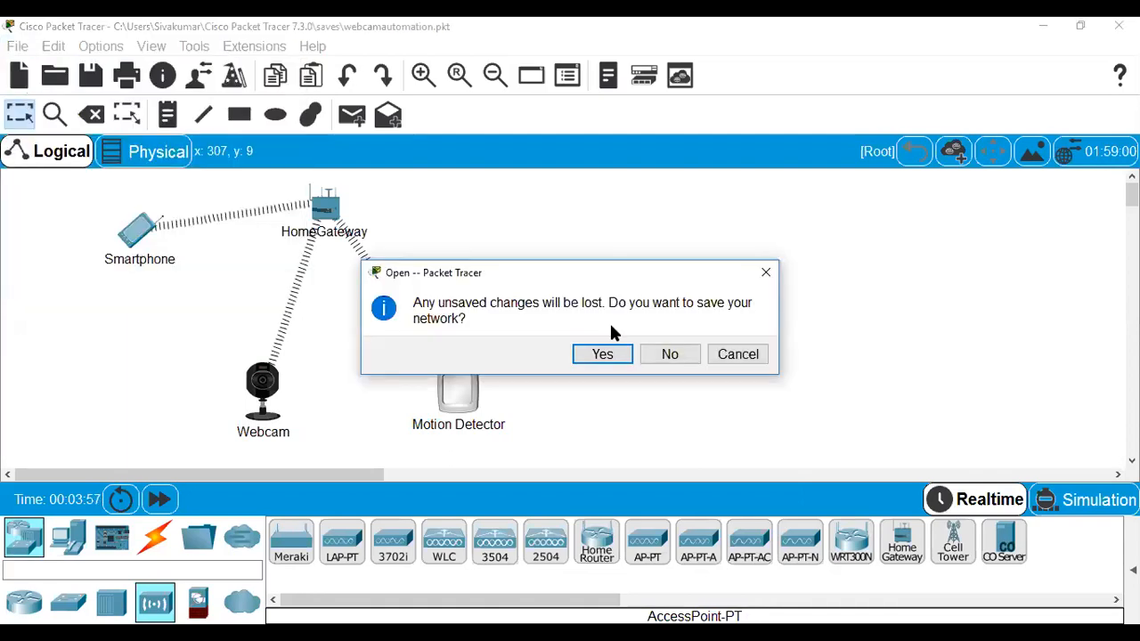
{"action": "left_click", "coordinate": [655, 356]}
{"action": "left_click", "coordinate": [216, 170]}
{"action": "double_click", "coordinate": [216, 171]}
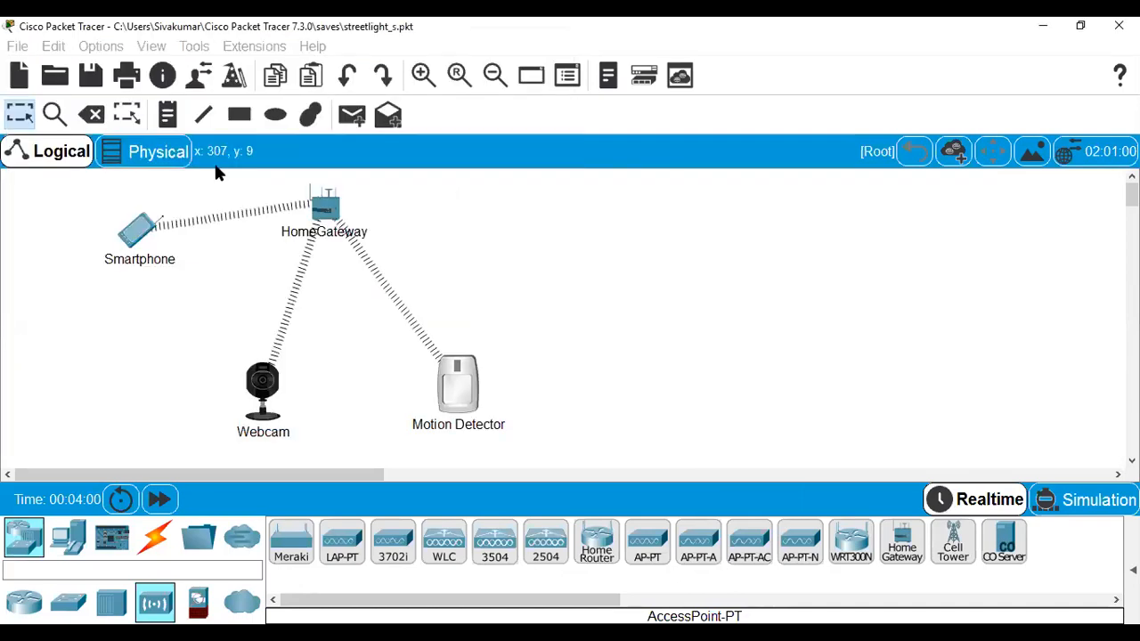
Reposition Home Gateway0 above the streetlights, nudging it up, right, then back toward centre.
{"action": "left_click_drag", "start_coordinate": [493, 237], "coordinate": [555, 215]}
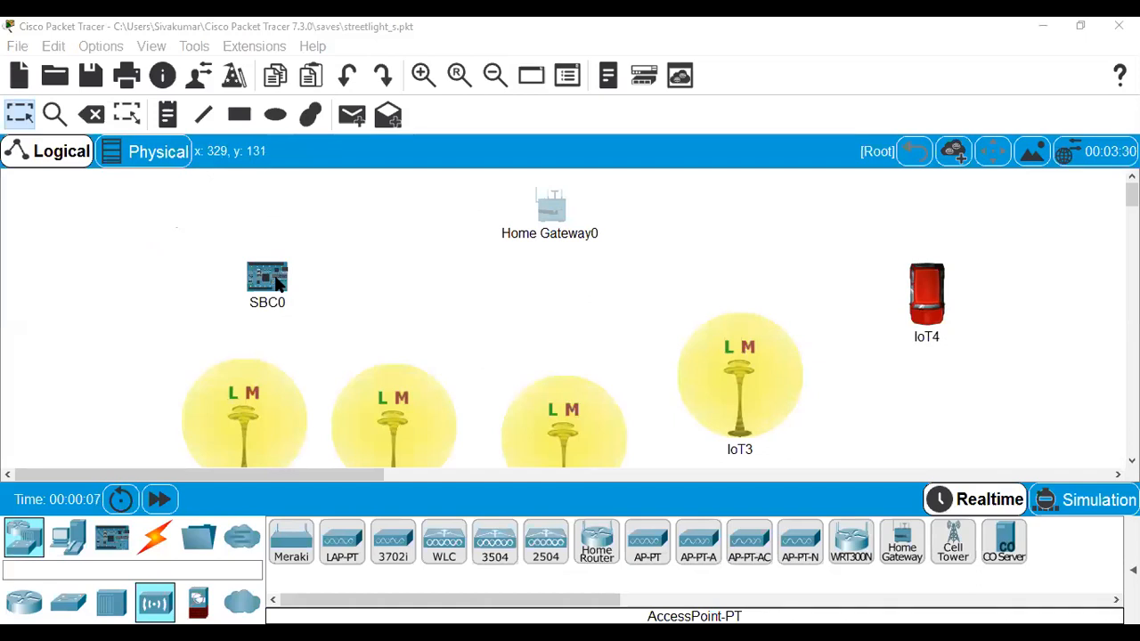
{"action": "left_click_drag", "start_coordinate": [275, 283], "coordinate": [276, 282]}
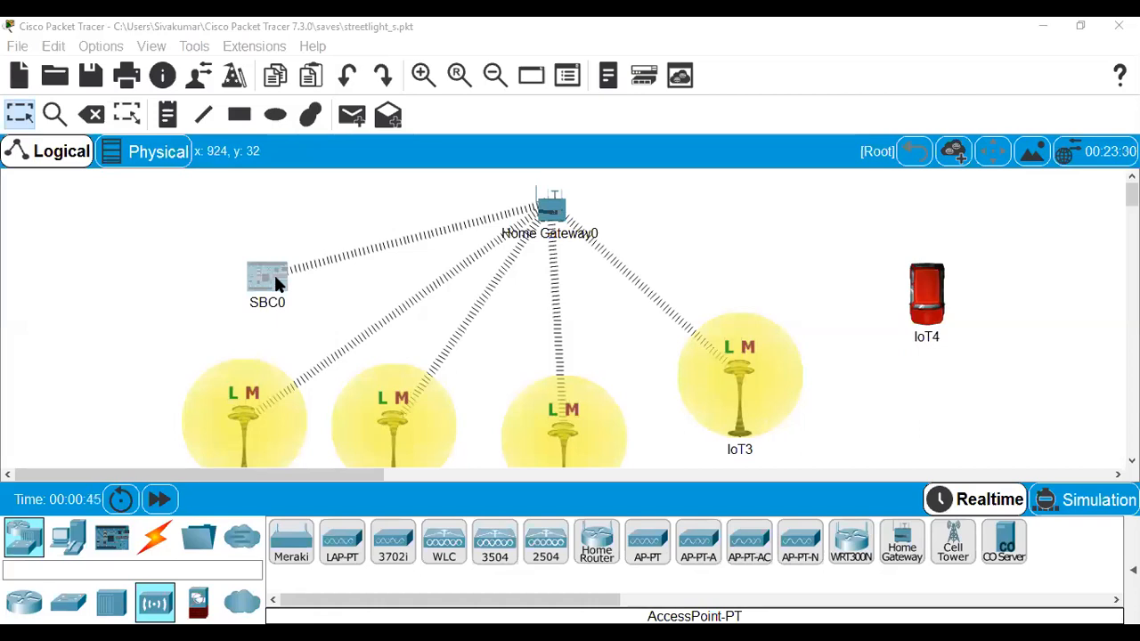
{"action": "left_click_drag", "start_coordinate": [547, 203], "coordinate": [507, 203]}
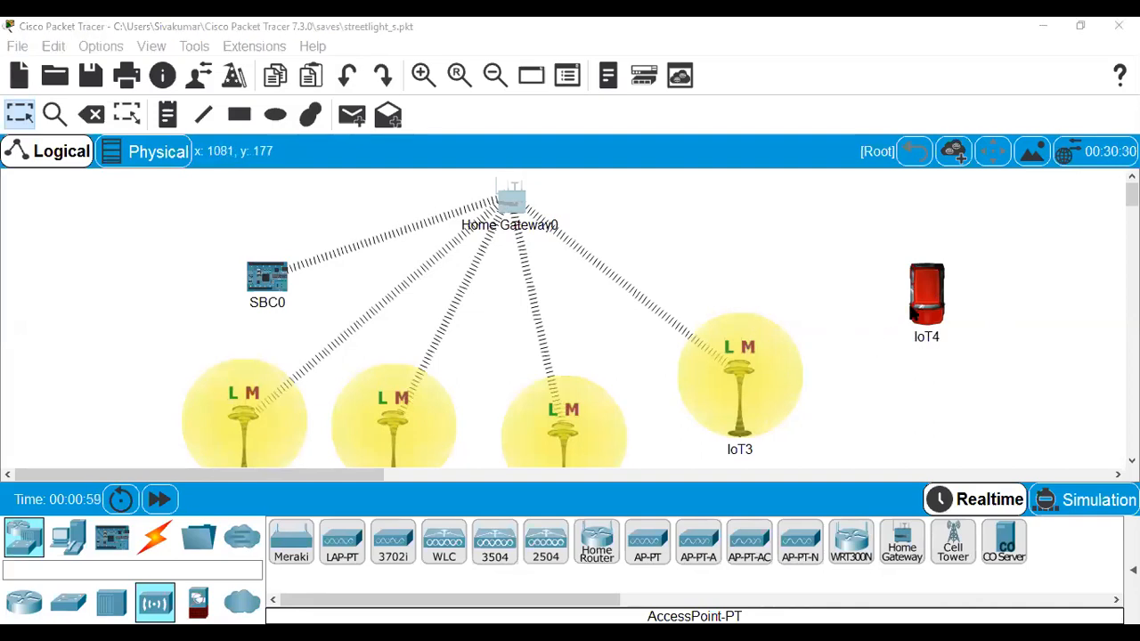
Drive the IoT4 car left past the second streetlight to the first lamp below SBC0.
{"action": "left_click_drag", "start_coordinate": [930, 293], "coordinate": [615, 366]}
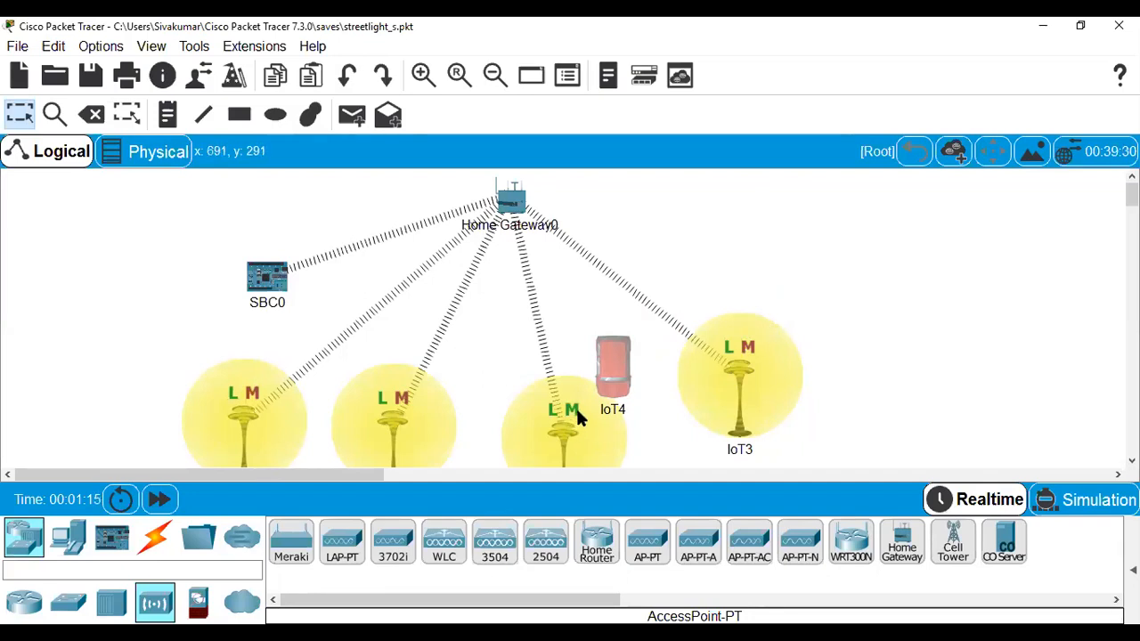
{"action": "left_click_drag", "start_coordinate": [581, 362], "coordinate": [428, 373]}
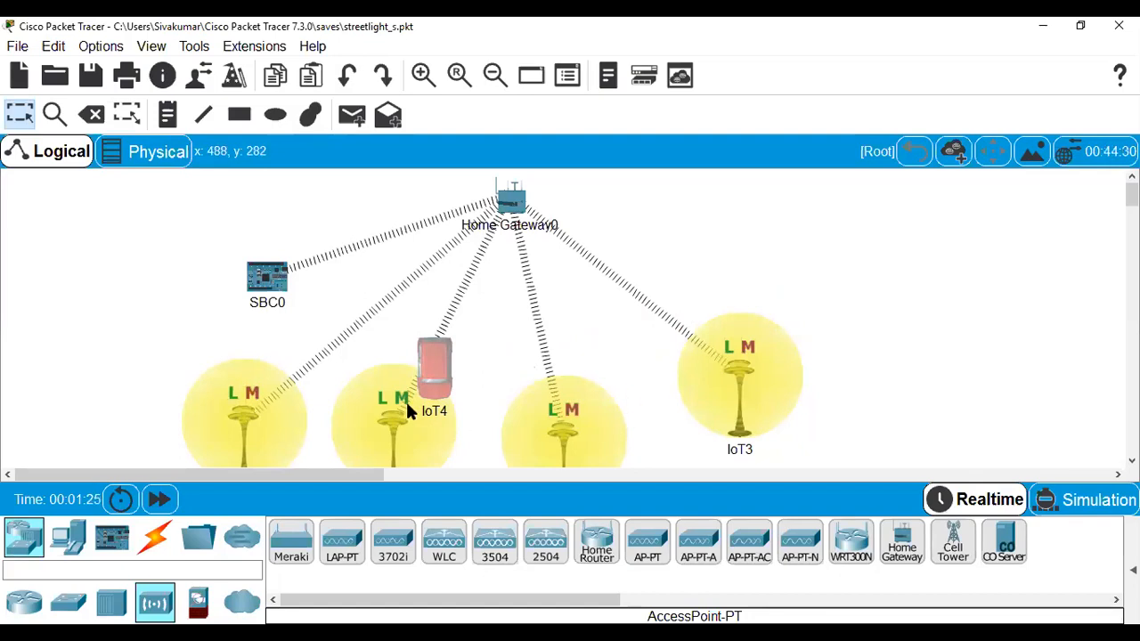
{"action": "left_click_drag", "start_coordinate": [431, 366], "coordinate": [292, 356]}
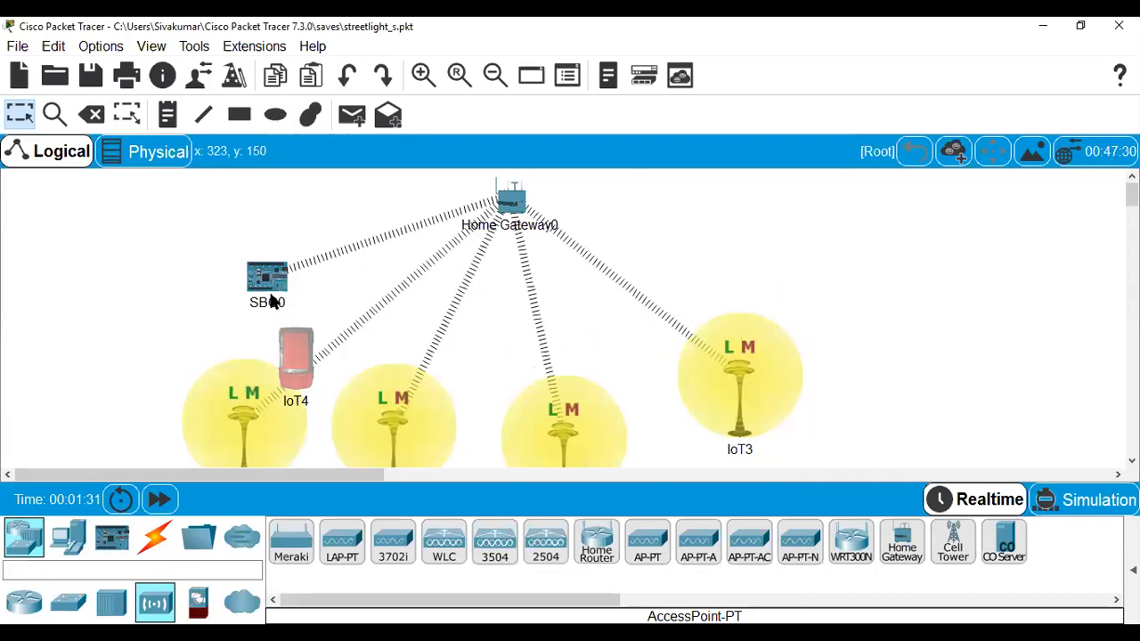
{"action": "mouse_move", "coordinate": [273, 301]}
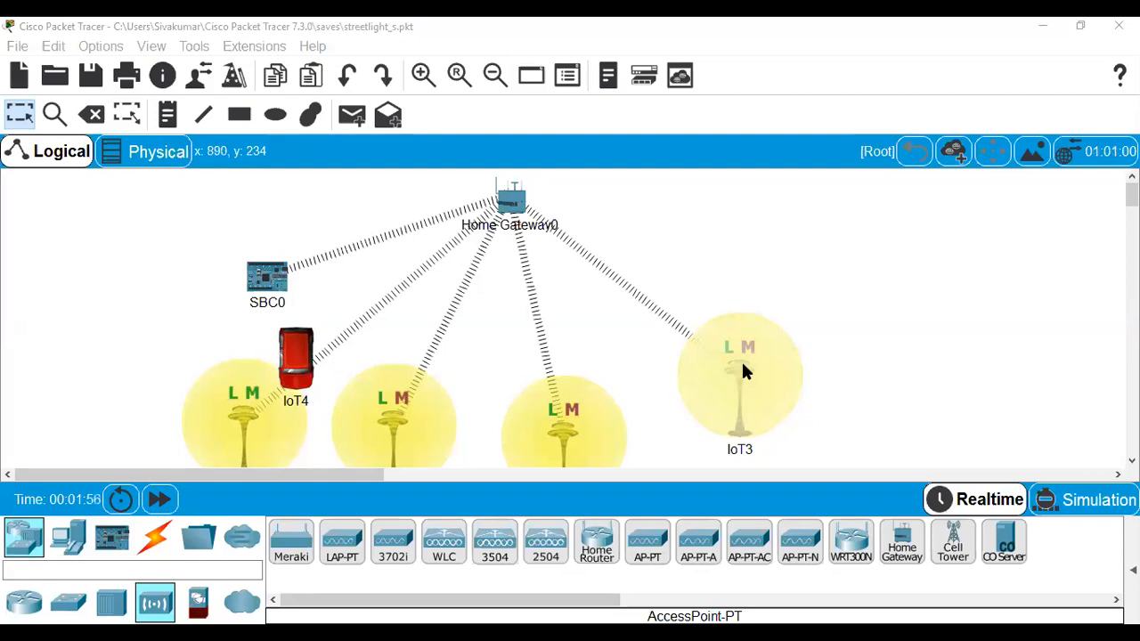
{"action": "left_click", "coordinate": [744, 370]}
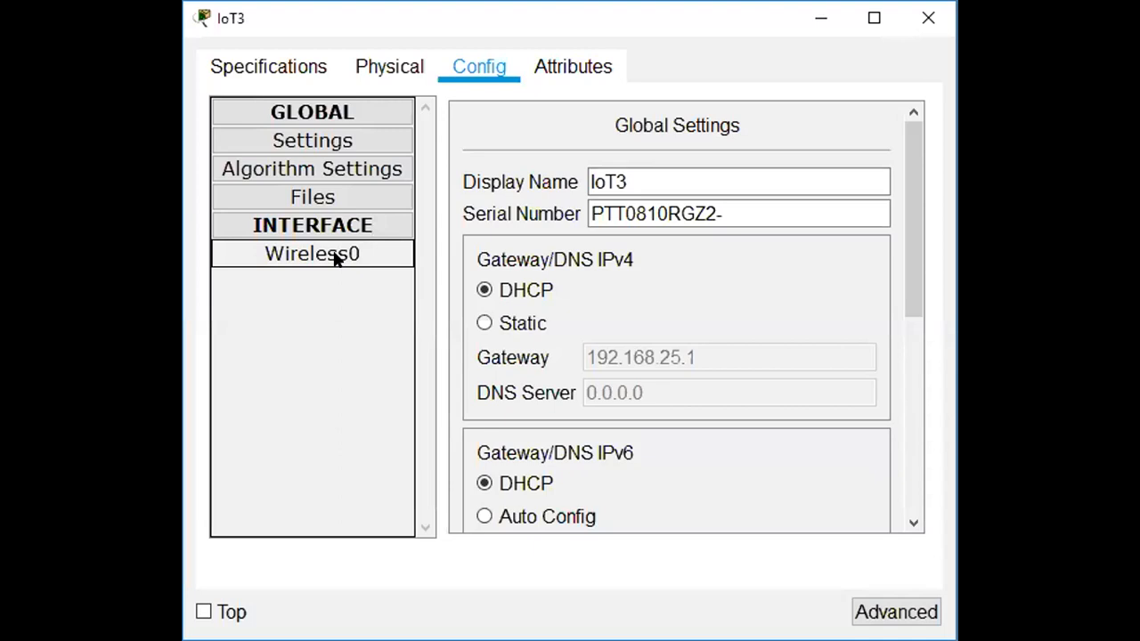
{"action": "left_click", "coordinate": [334, 255]}
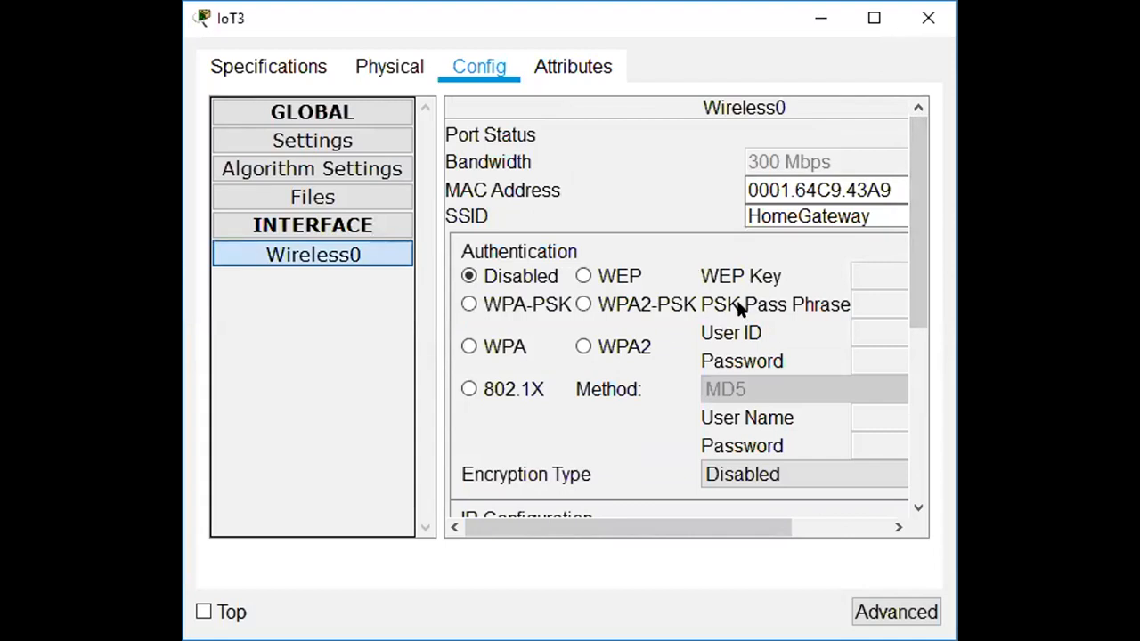
{"action": "left_click", "coordinate": [377, 71]}
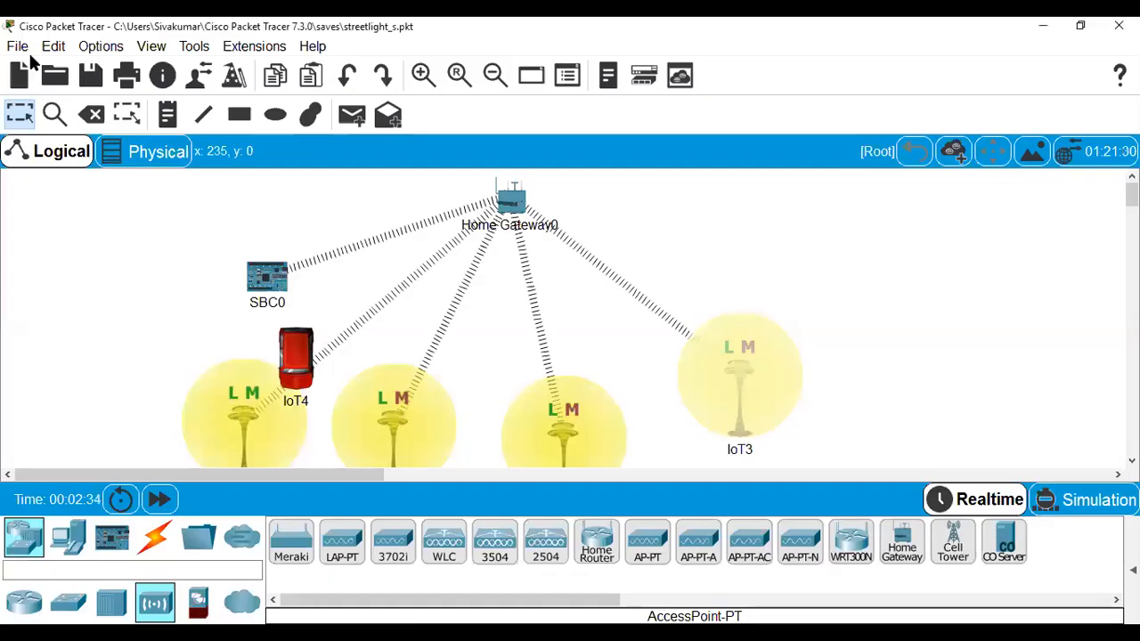
Open mcumotion alarm.pkt from the saves folder without saving the streetlight network.
{"action": "left_click", "coordinate": [17, 46]}
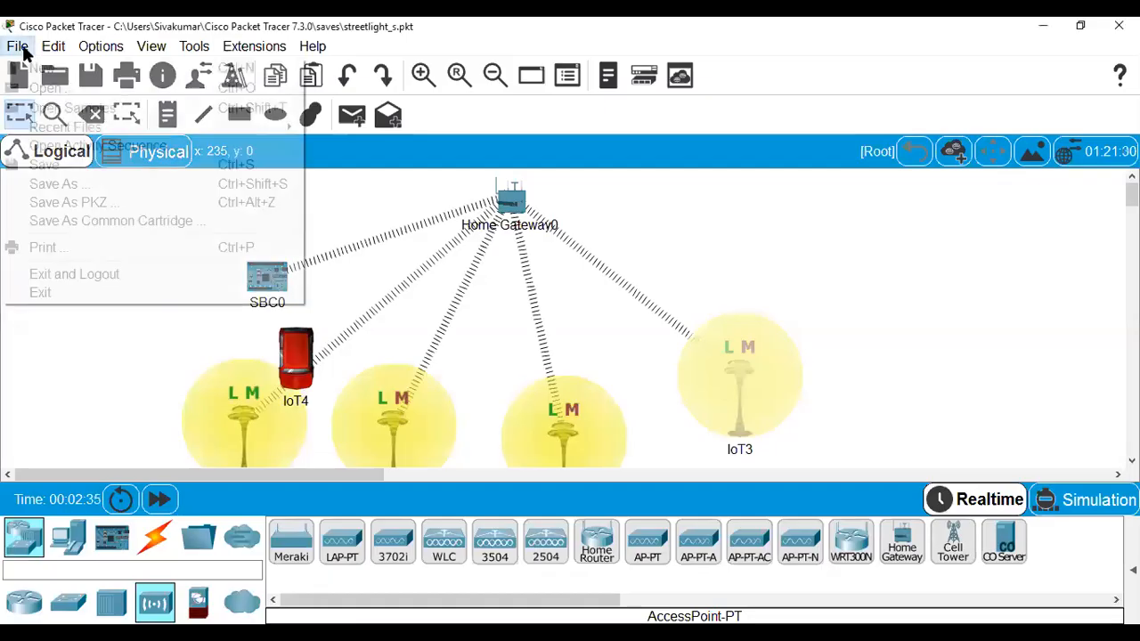
{"action": "left_click", "coordinate": [36, 93]}
{"action": "left_click", "coordinate": [669, 356]}
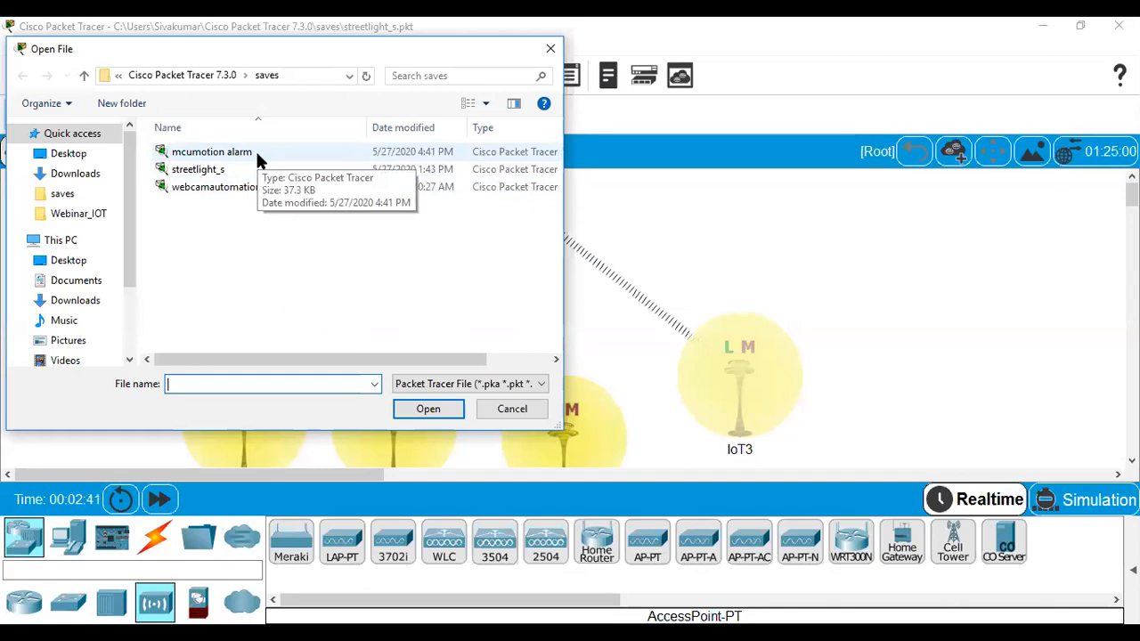
{"action": "left_click", "coordinate": [256, 155]}
{"action": "double_click", "coordinate": [257, 156]}
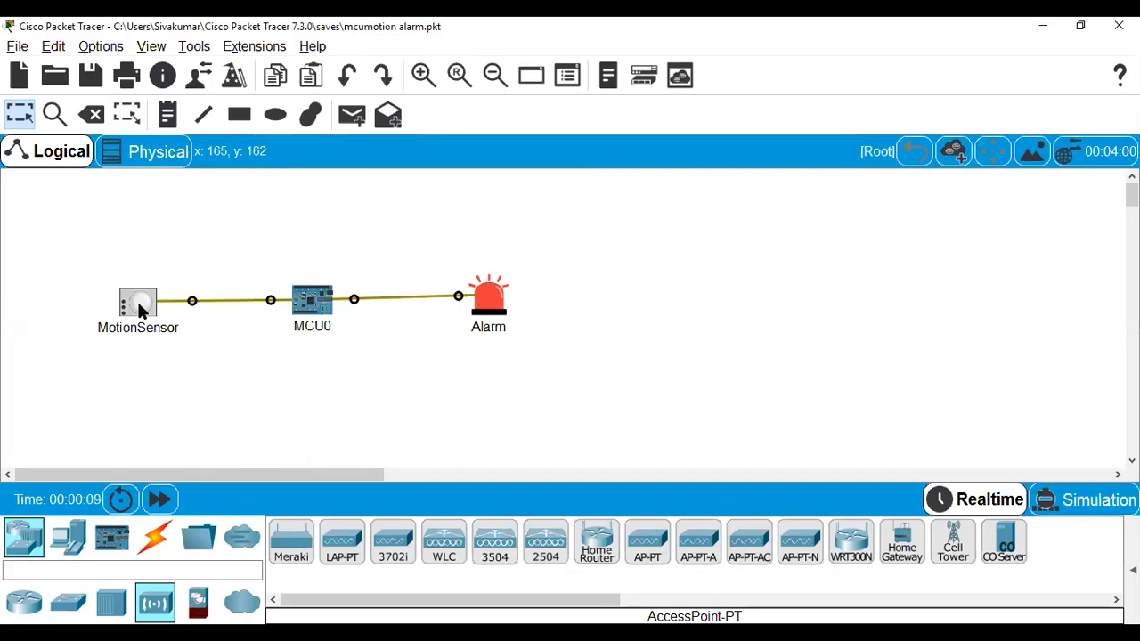
Open MCU0's MotionDetector project and load its main.js script in the code editor.
{"action": "left_click", "coordinate": [326, 300]}
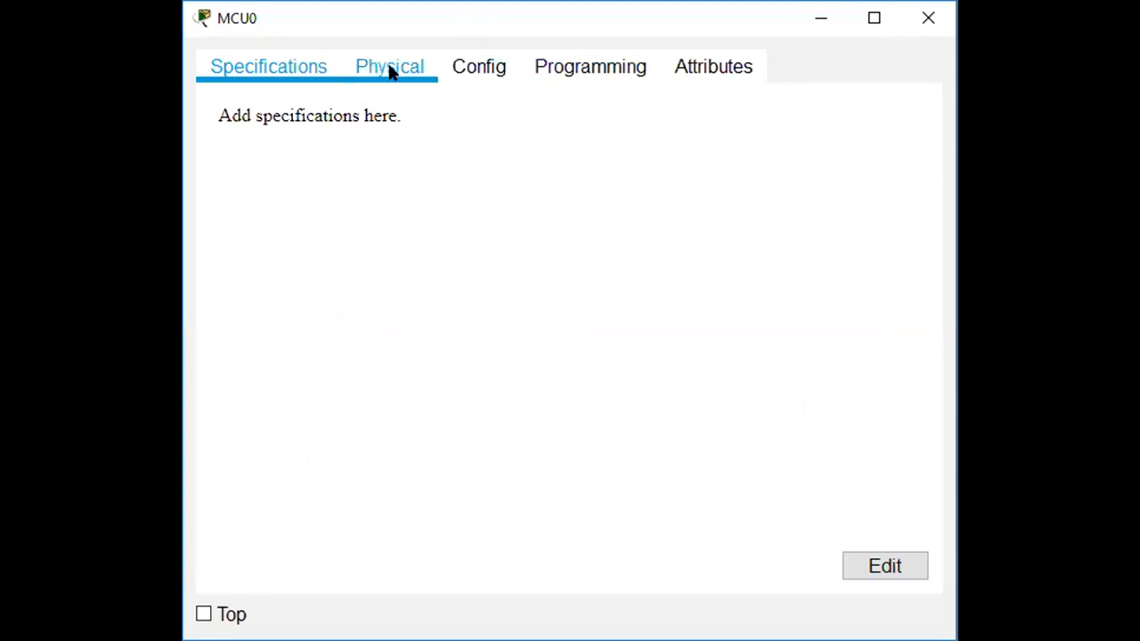
{"action": "left_click", "coordinate": [571, 71]}
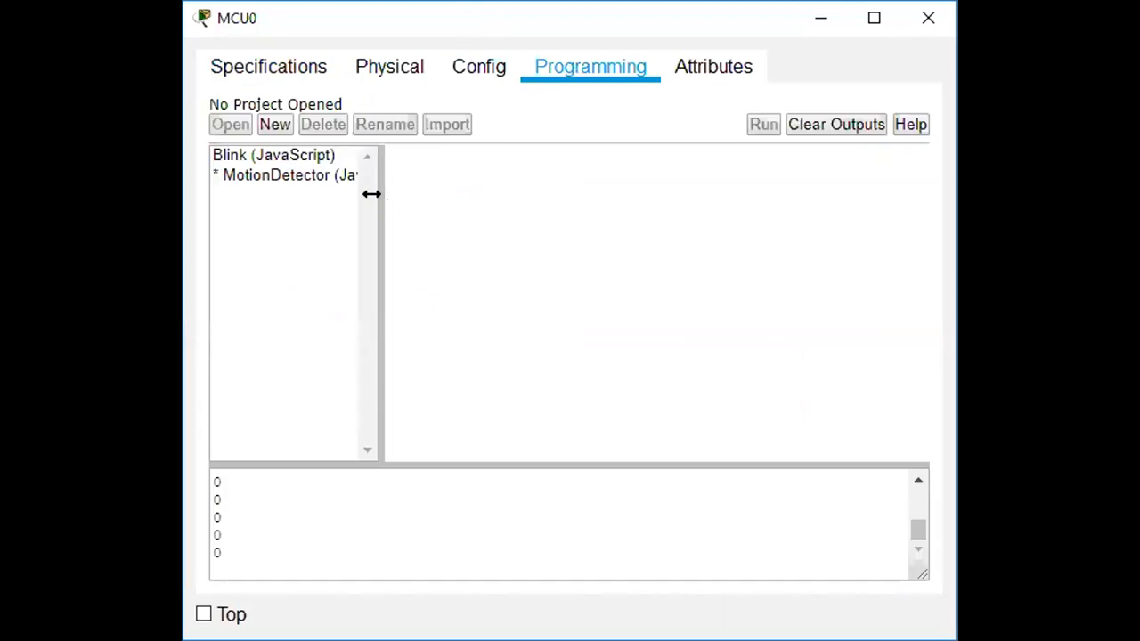
{"action": "left_click_drag", "start_coordinate": [372, 198], "coordinate": [484, 216]}
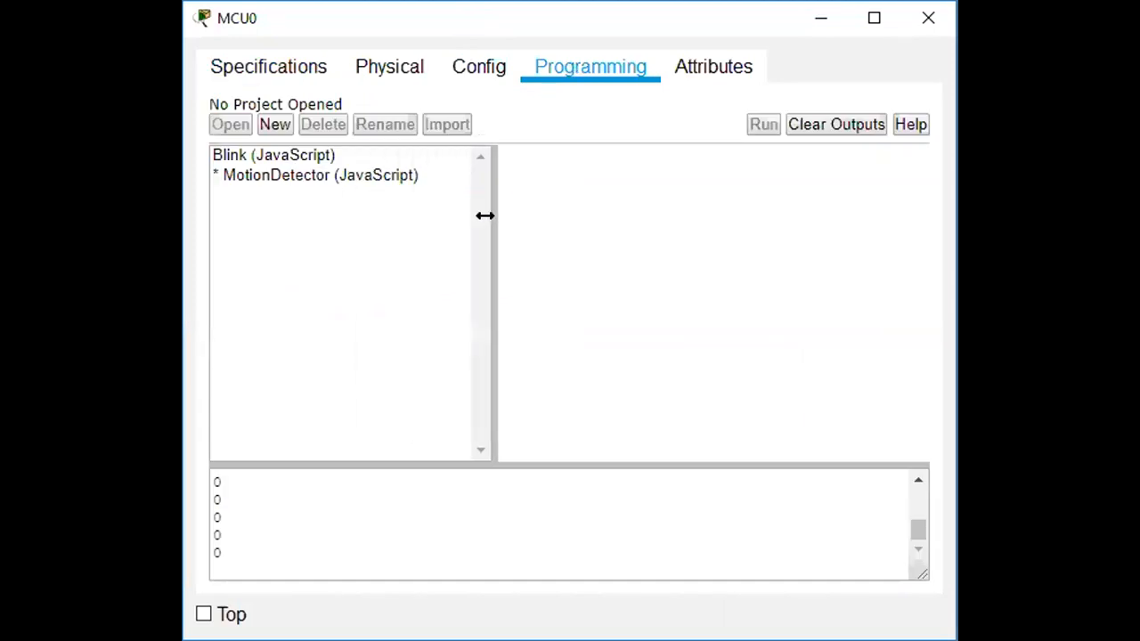
{"action": "double_click", "coordinate": [377, 177]}
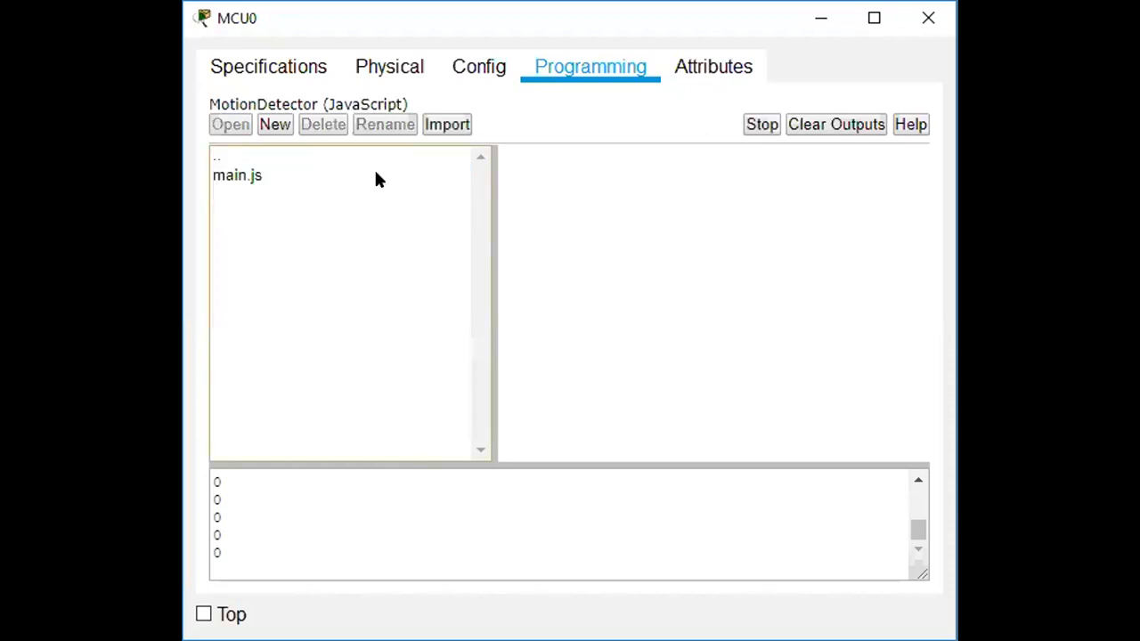
{"action": "double_click", "coordinate": [222, 176]}
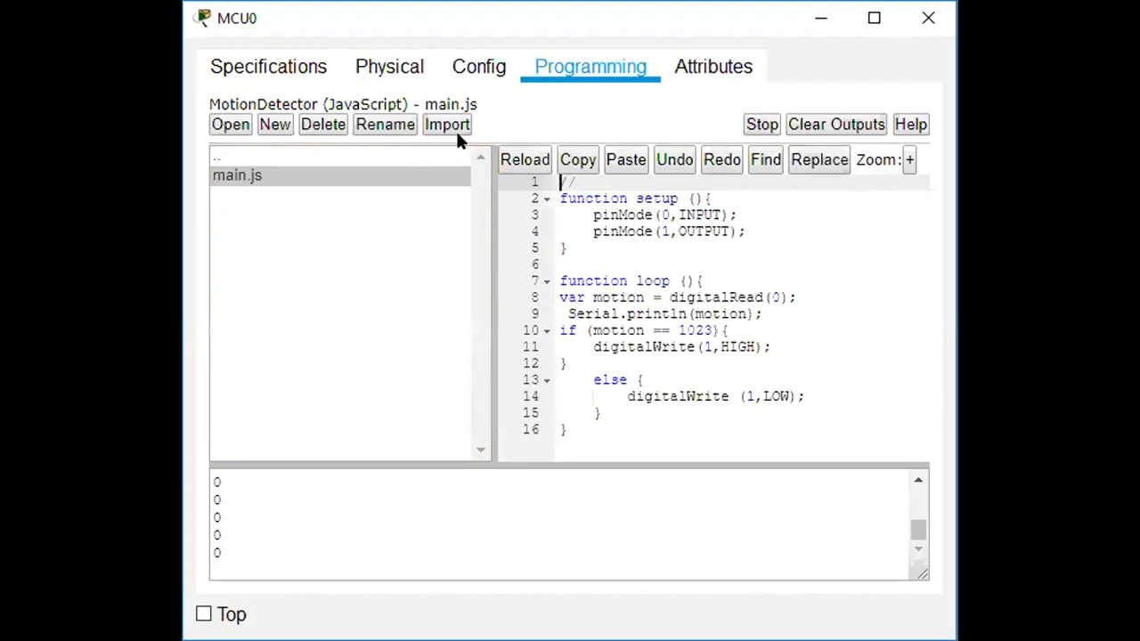
Highlight the pin-mode setup, motion reading lines, and the if/else driving the alarm.
{"action": "left_click_drag", "start_coordinate": [590, 199], "coordinate": [629, 221]}
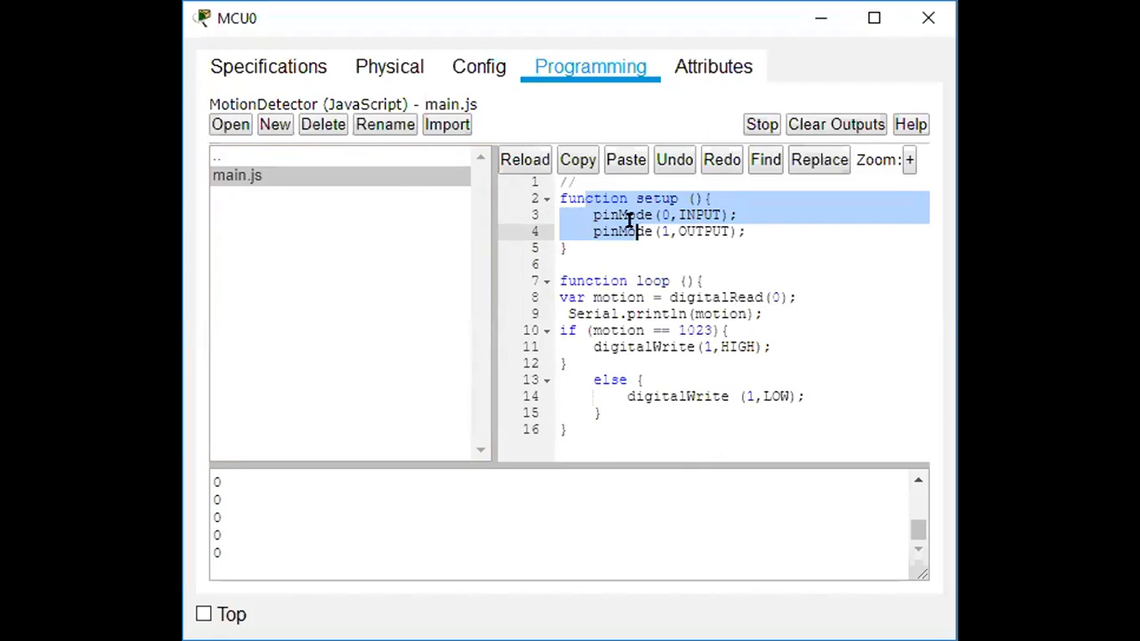
{"action": "left_click_drag", "start_coordinate": [609, 298], "coordinate": [672, 313]}
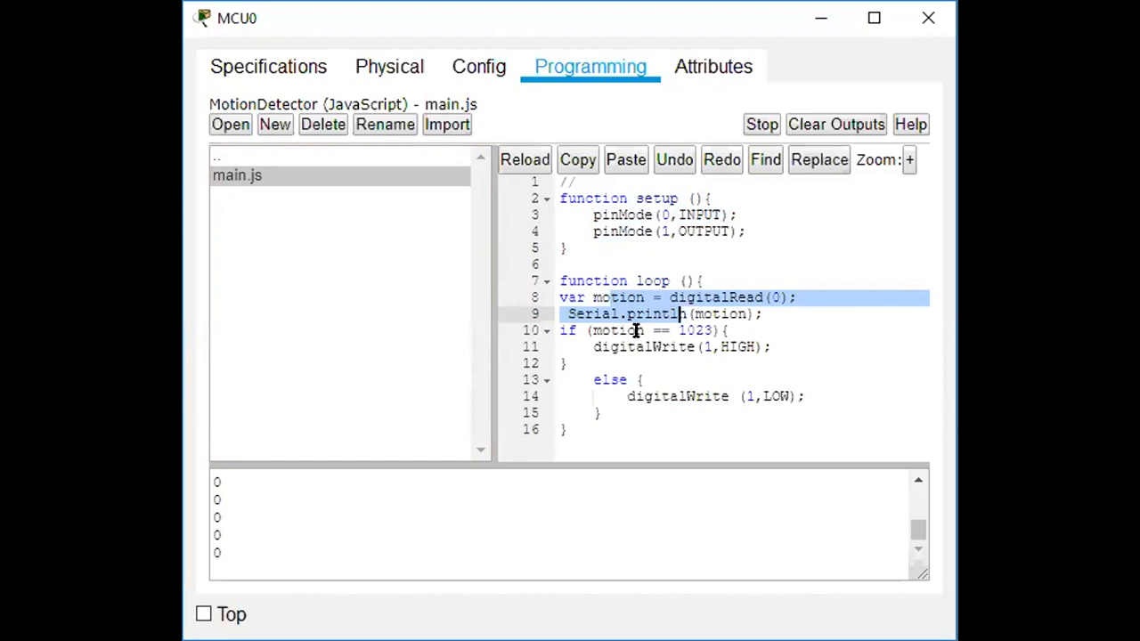
{"action": "left_click_drag", "start_coordinate": [641, 330], "coordinate": [690, 396]}
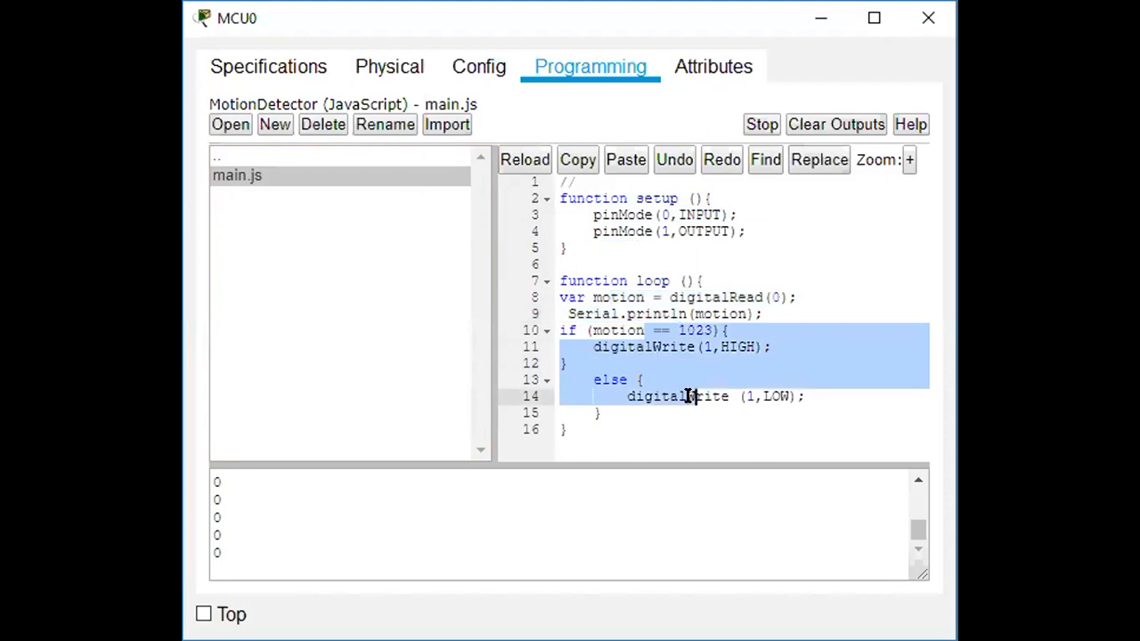
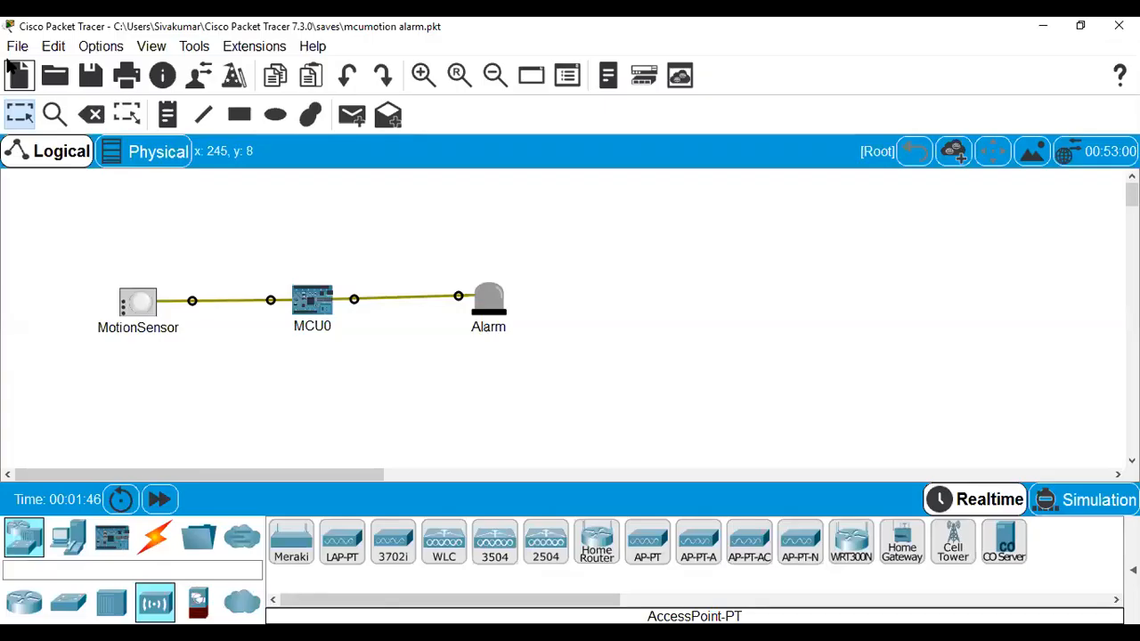
Open 'Blinking led using Blockly objectives' from Desktop > Webinar_IOT without saving the current network.
{"action": "left_click", "coordinate": [17, 46]}
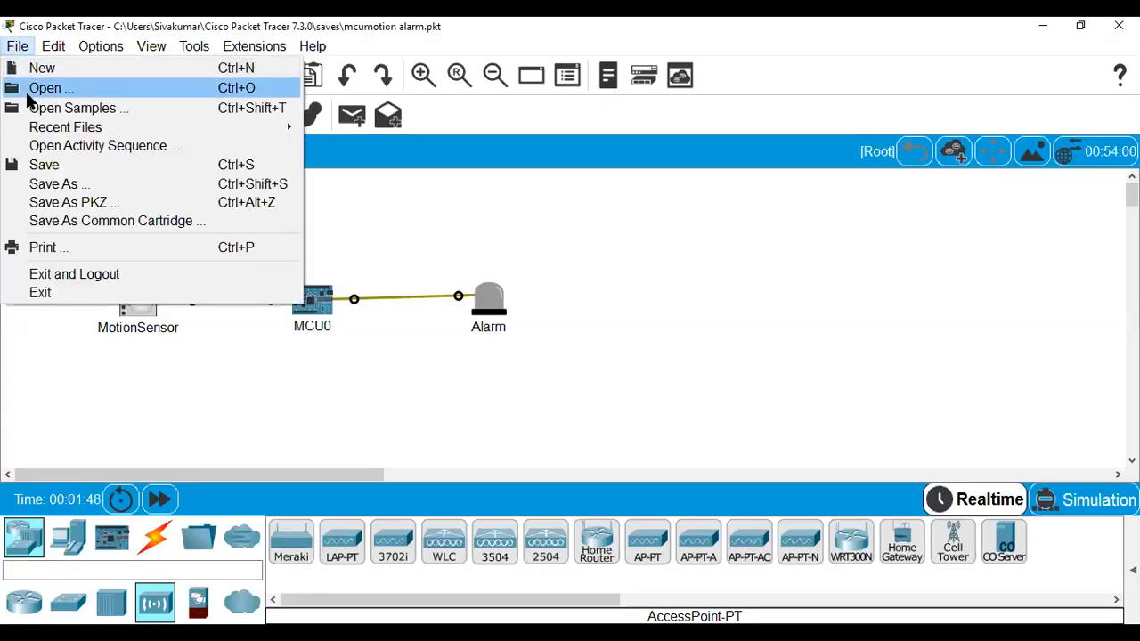
{"action": "left_click", "coordinate": [27, 92]}
{"action": "left_click", "coordinate": [661, 353]}
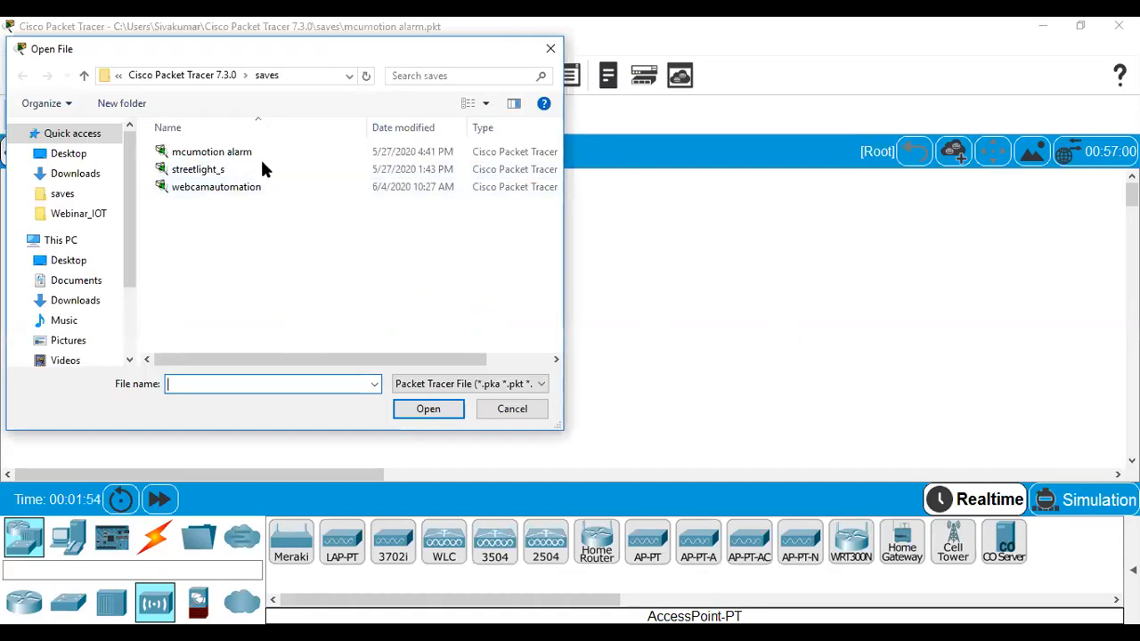
{"action": "left_click", "coordinate": [78, 262]}
{"action": "double_click", "coordinate": [205, 195]}
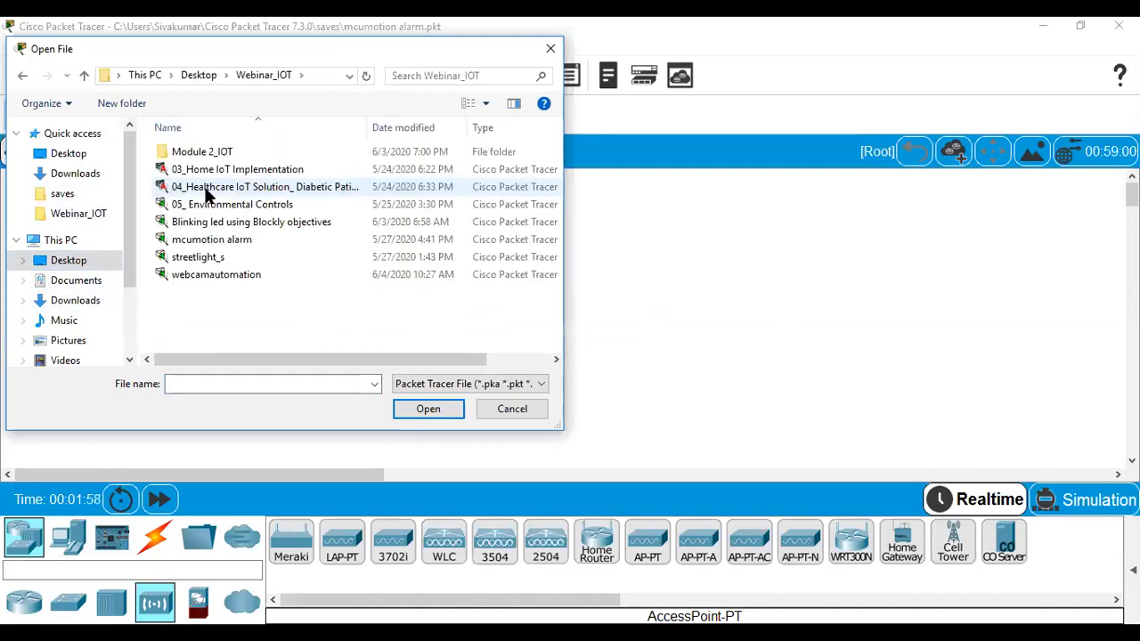
{"action": "left_click", "coordinate": [233, 222]}
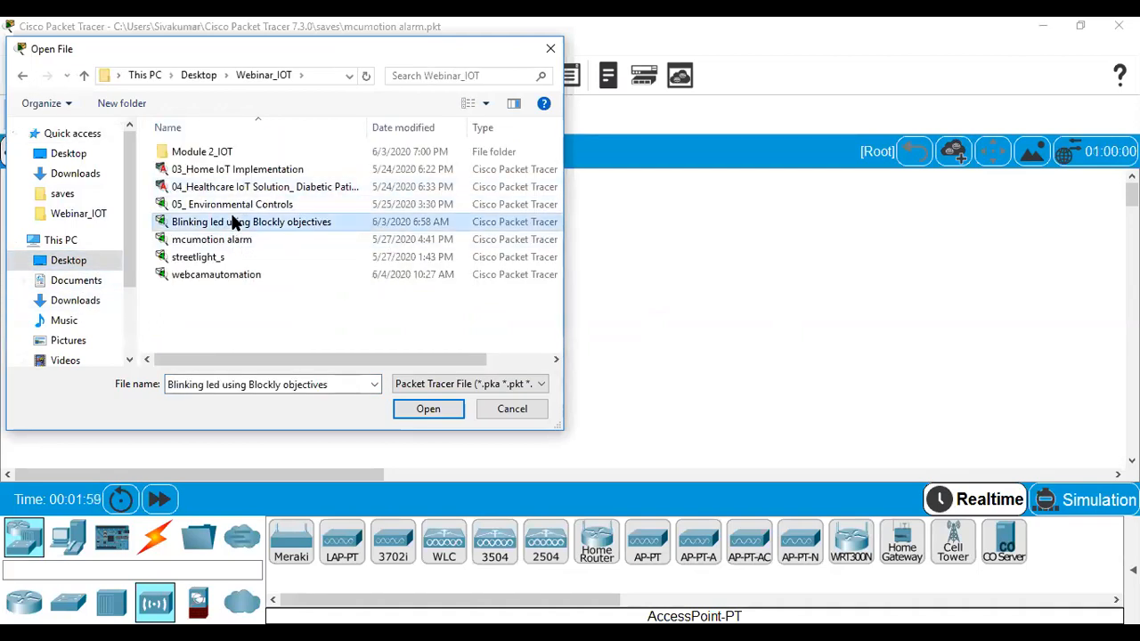
{"action": "double_click", "coordinate": [233, 221]}
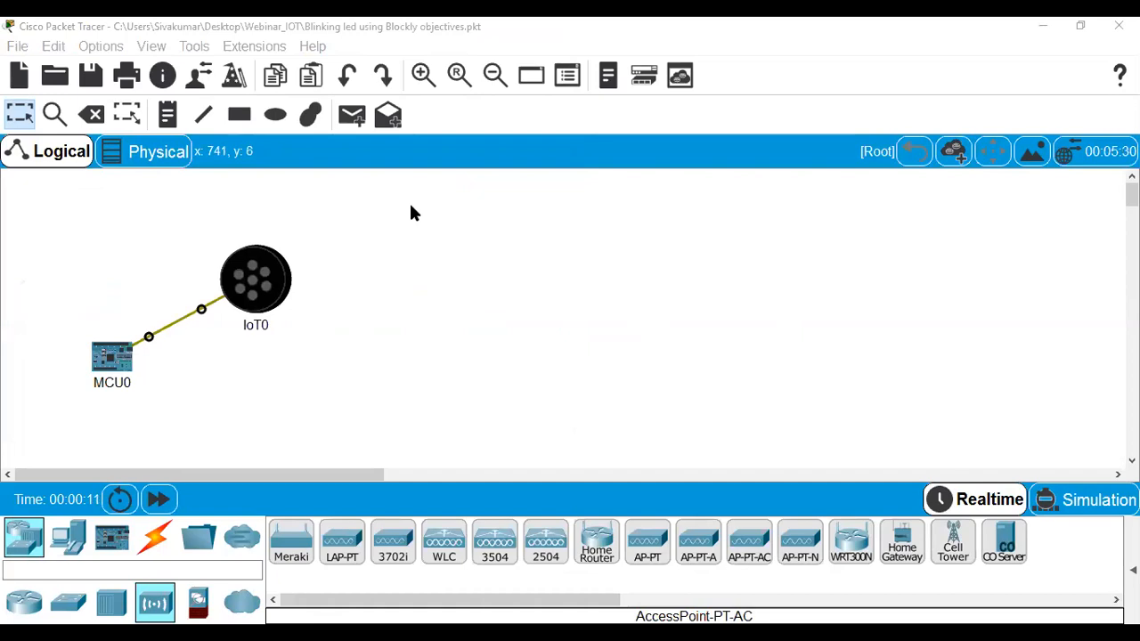
Open MCU0, check its Config settings, then show its Blink and Blinking LED programming projects.
{"action": "left_click", "coordinate": [123, 360]}
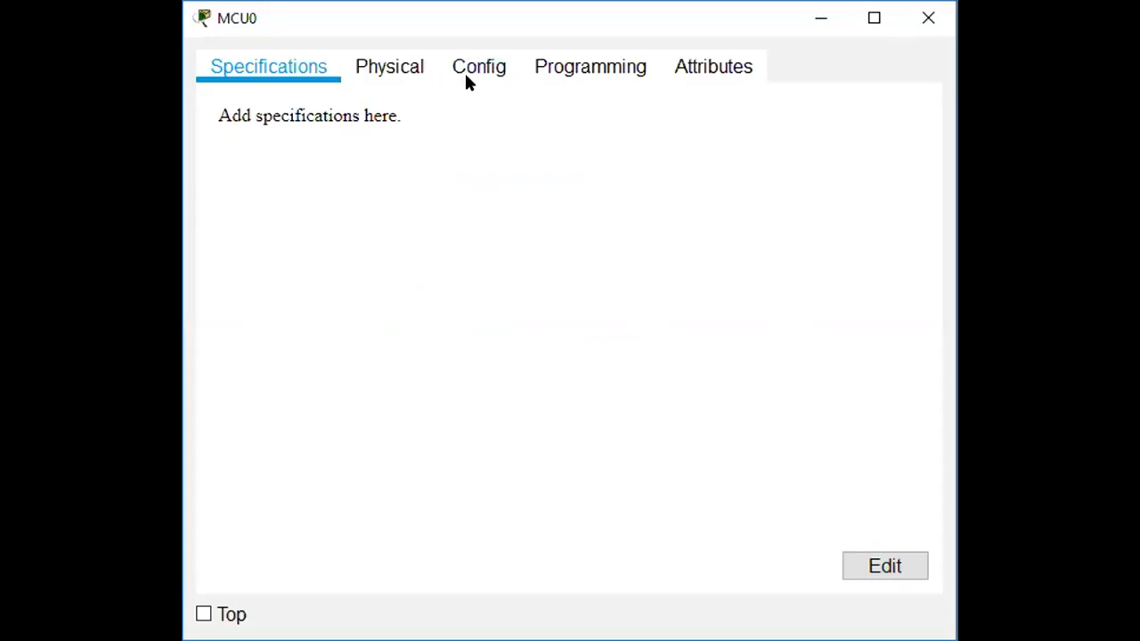
{"action": "left_click", "coordinate": [568, 66]}
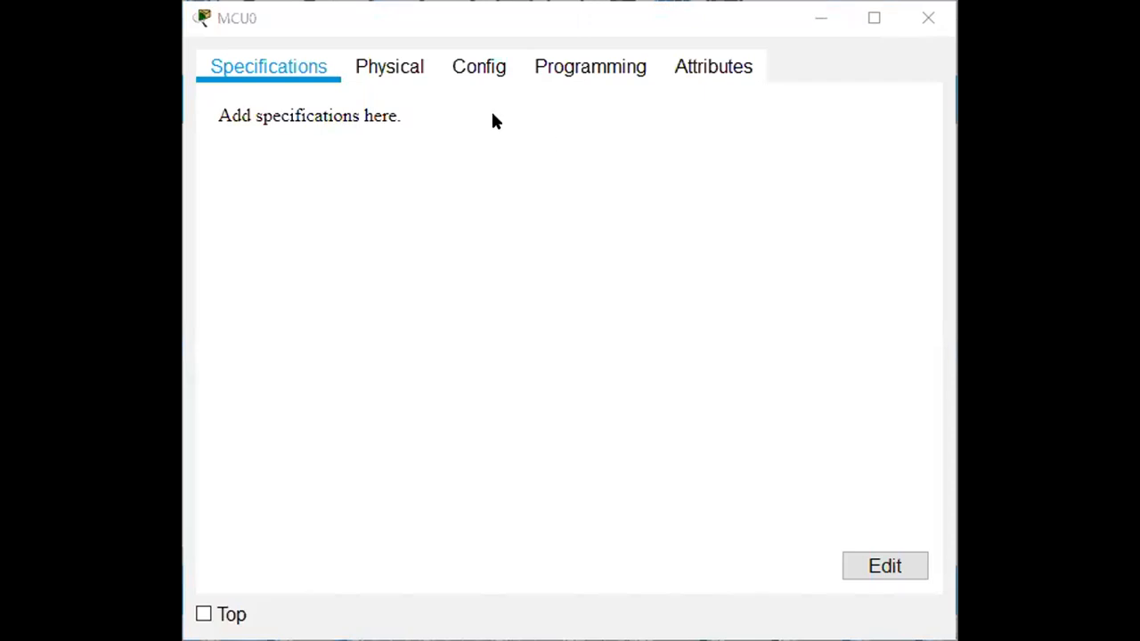
{"action": "left_click", "coordinate": [492, 69]}
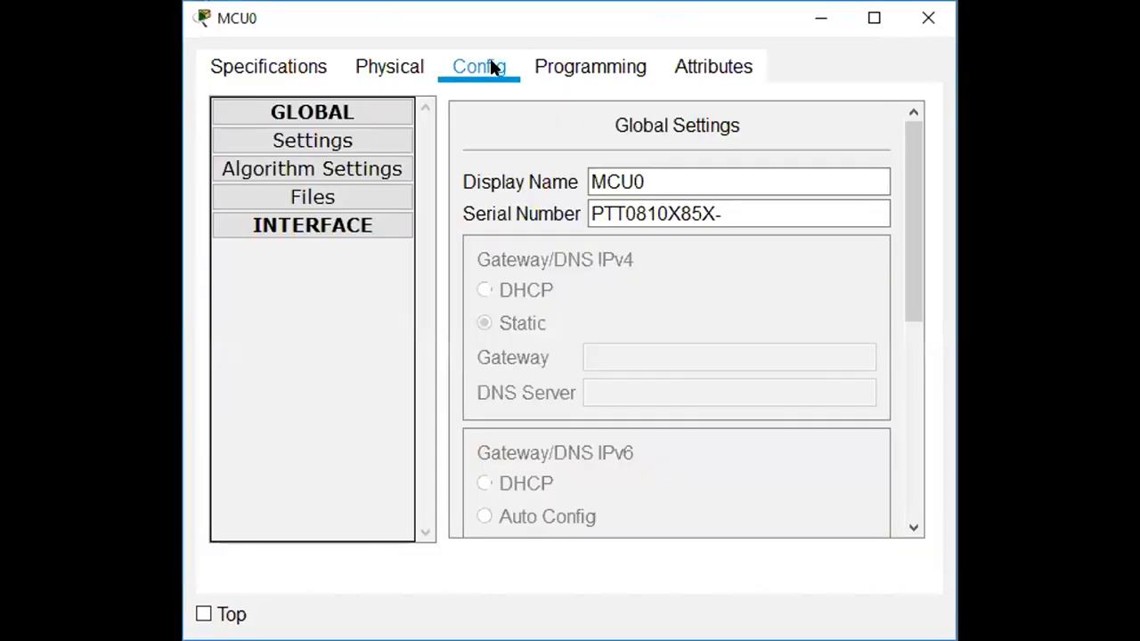
{"action": "left_click", "coordinate": [566, 68]}
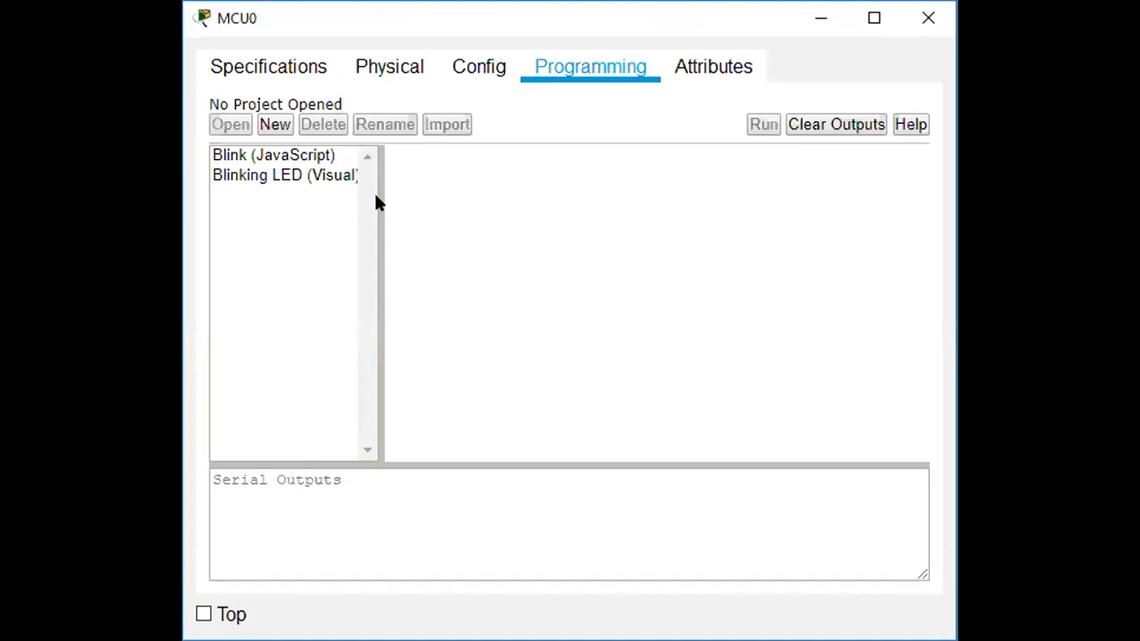
Open Blinking LED (Visual) main.visual in a full-width editor with a smaller Serial Outputs area.
{"action": "double_click", "coordinate": [320, 174]}
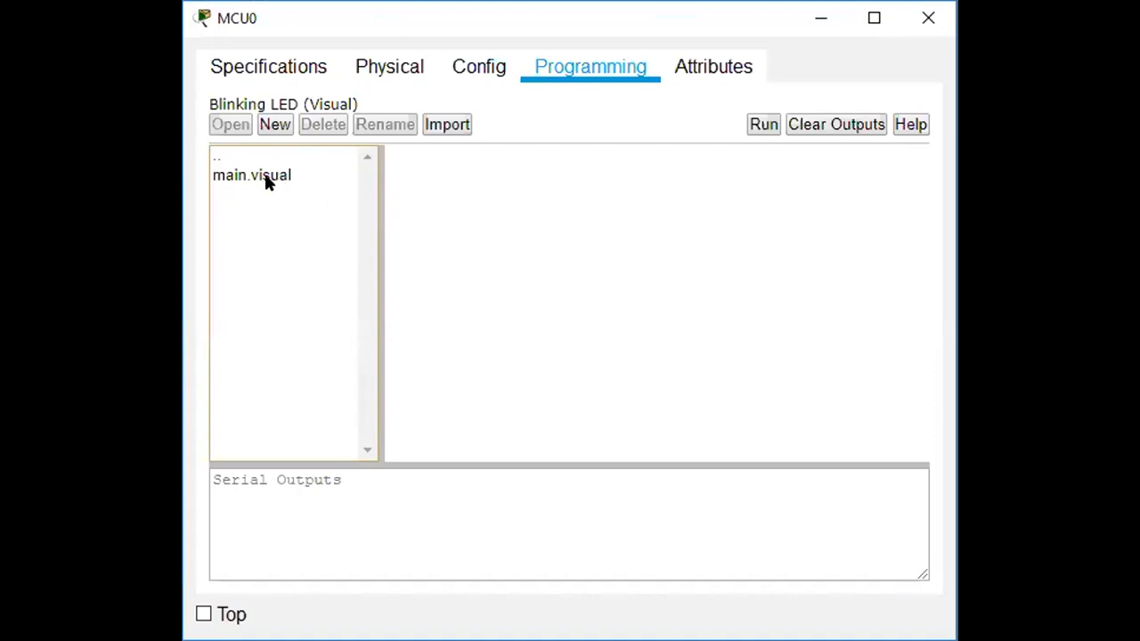
{"action": "double_click", "coordinate": [263, 176]}
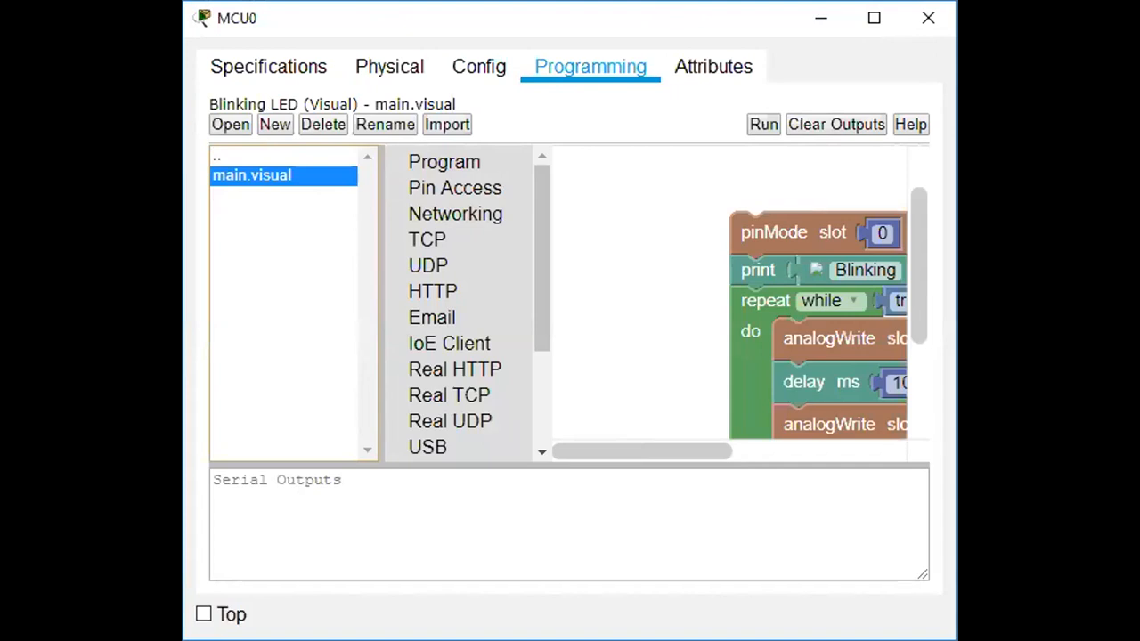
{"action": "left_click_drag", "start_coordinate": [957, 356], "coordinate": [1139, 357]}
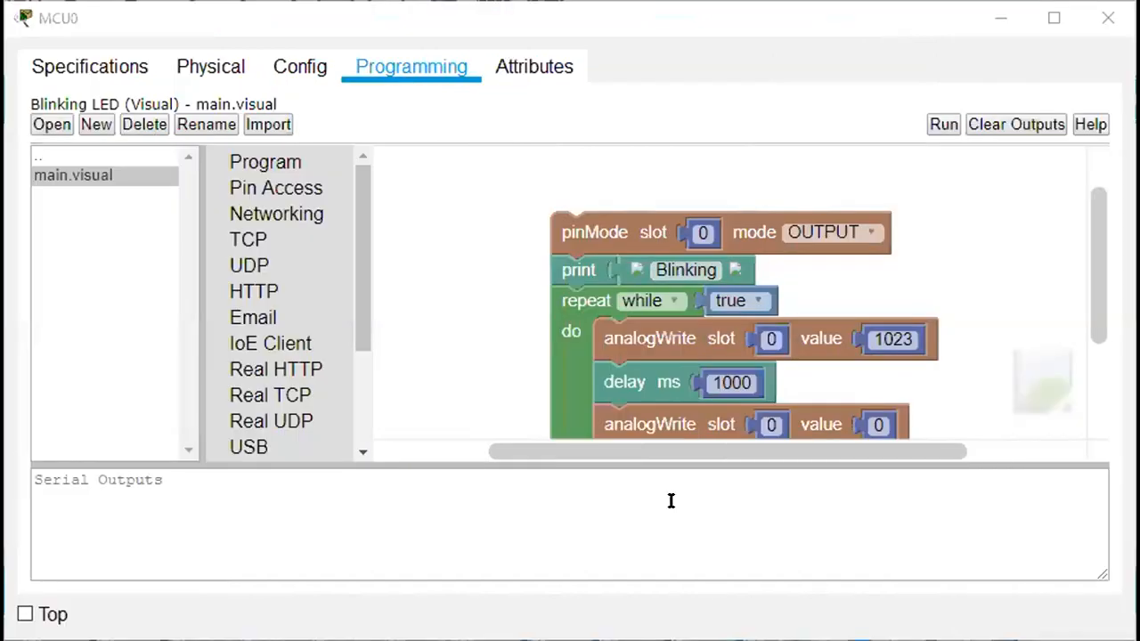
{"action": "left_click_drag", "start_coordinate": [656, 462], "coordinate": [656, 537]}
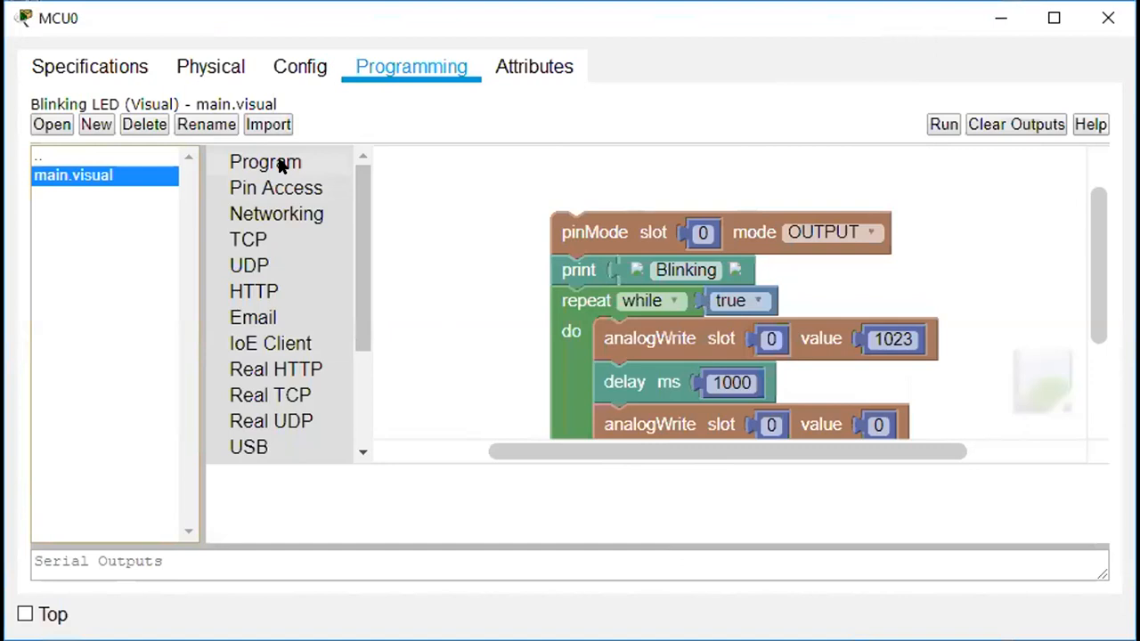
{"action": "left_click_drag", "start_coordinate": [362, 241], "coordinate": [330, 168]}
{"action": "left_click", "coordinate": [290, 162]}
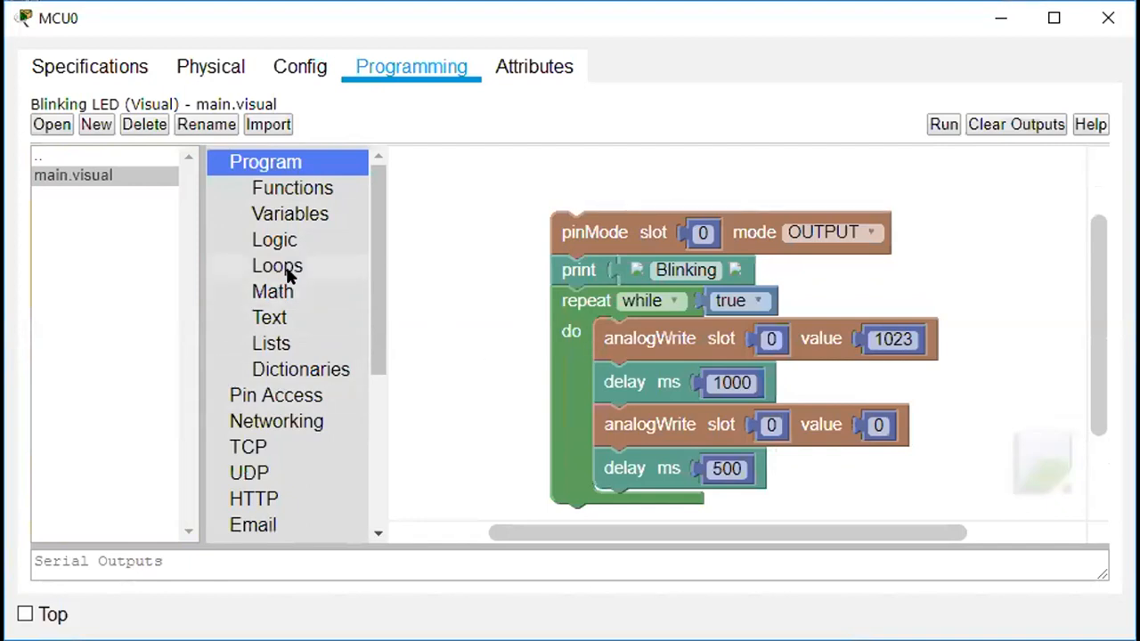
{"action": "left_click_drag", "start_coordinate": [371, 348], "coordinate": [349, 303]}
{"action": "scroll", "coordinate": [350, 296], "scroll_direction": "up", "scroll_amount": 1}
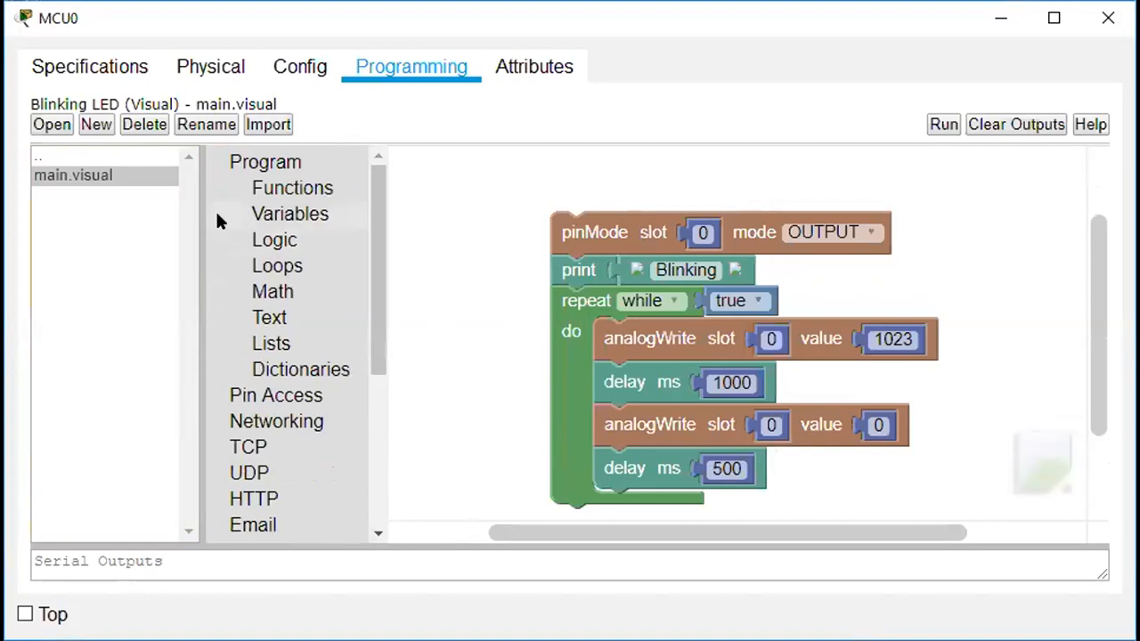
{"action": "left_click", "coordinate": [293, 163]}
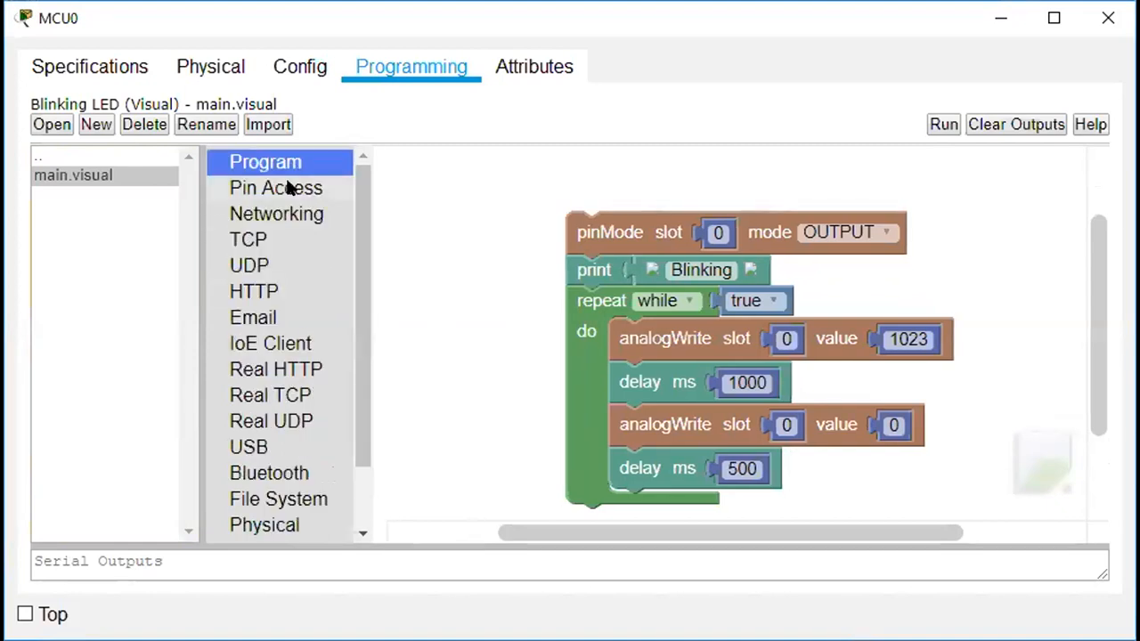
{"action": "left_click", "coordinate": [287, 186]}
{"action": "left_click", "coordinate": [443, 196]}
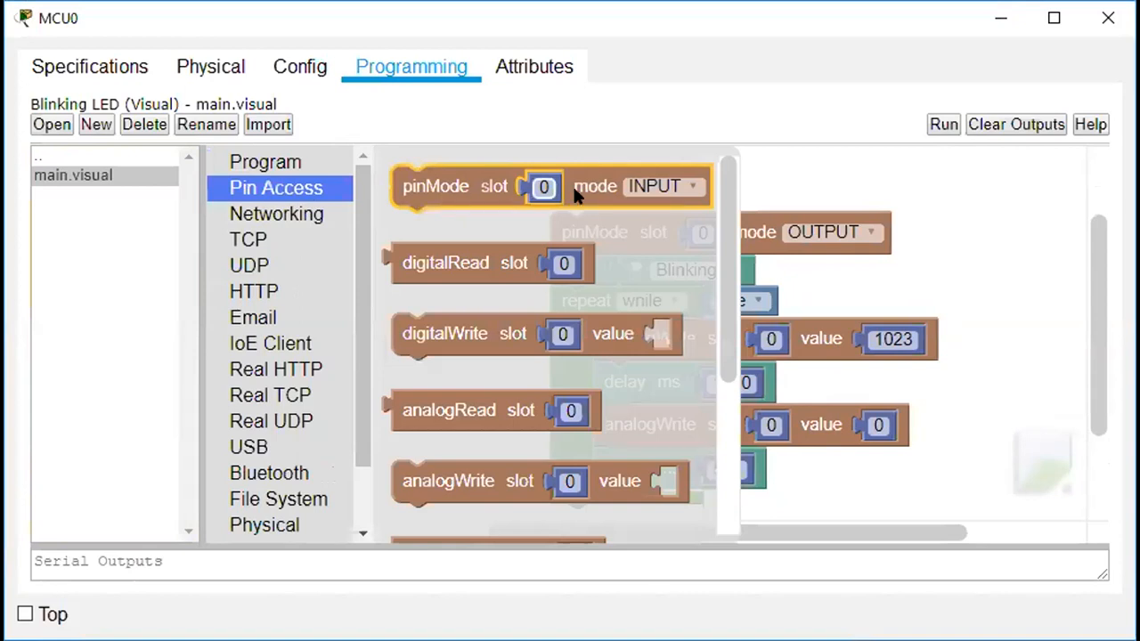
{"action": "left_click", "coordinate": [861, 174]}
{"action": "left_click", "coordinate": [673, 201]}
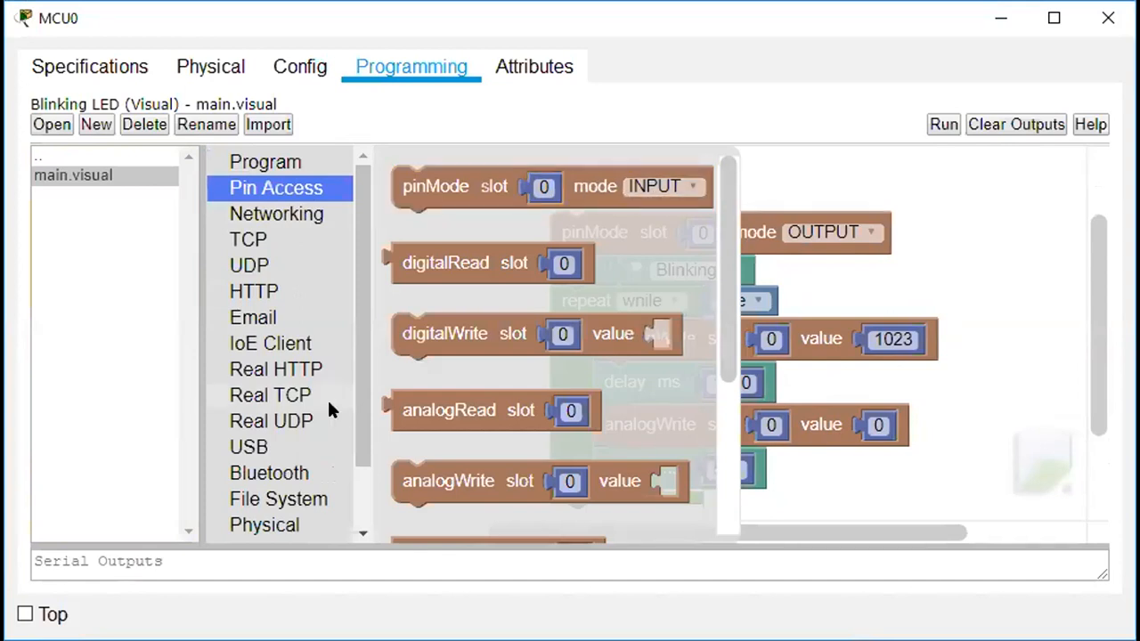
{"action": "left_click_drag", "start_coordinate": [362, 345], "coordinate": [365, 450]}
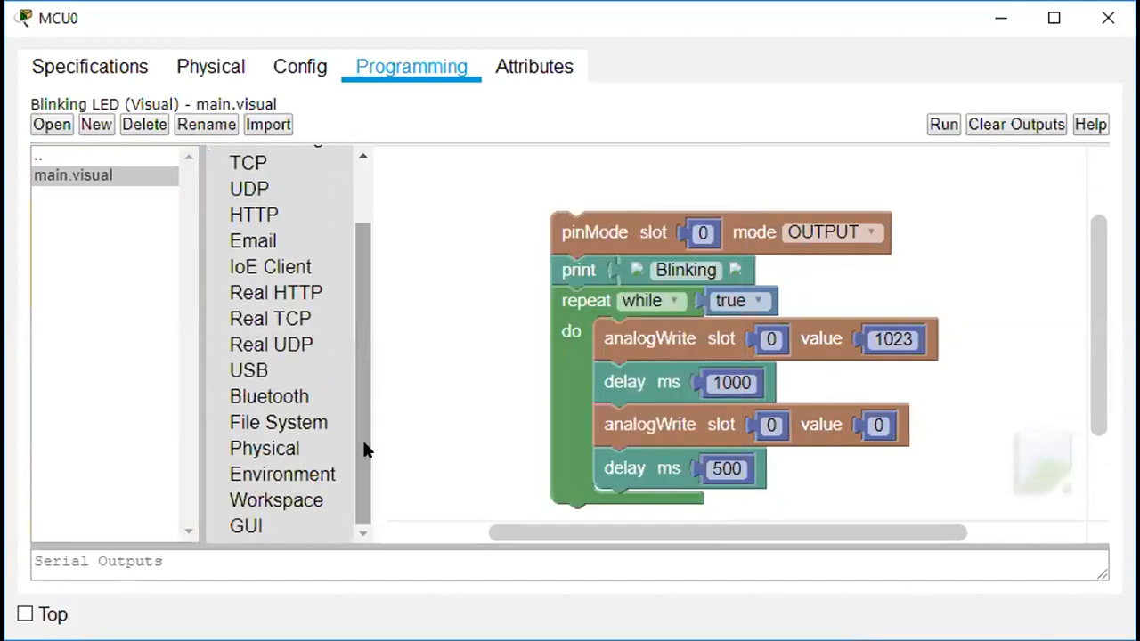
{"action": "scroll", "coordinate": [356, 159], "scroll_direction": "up", "scroll_amount": 3}
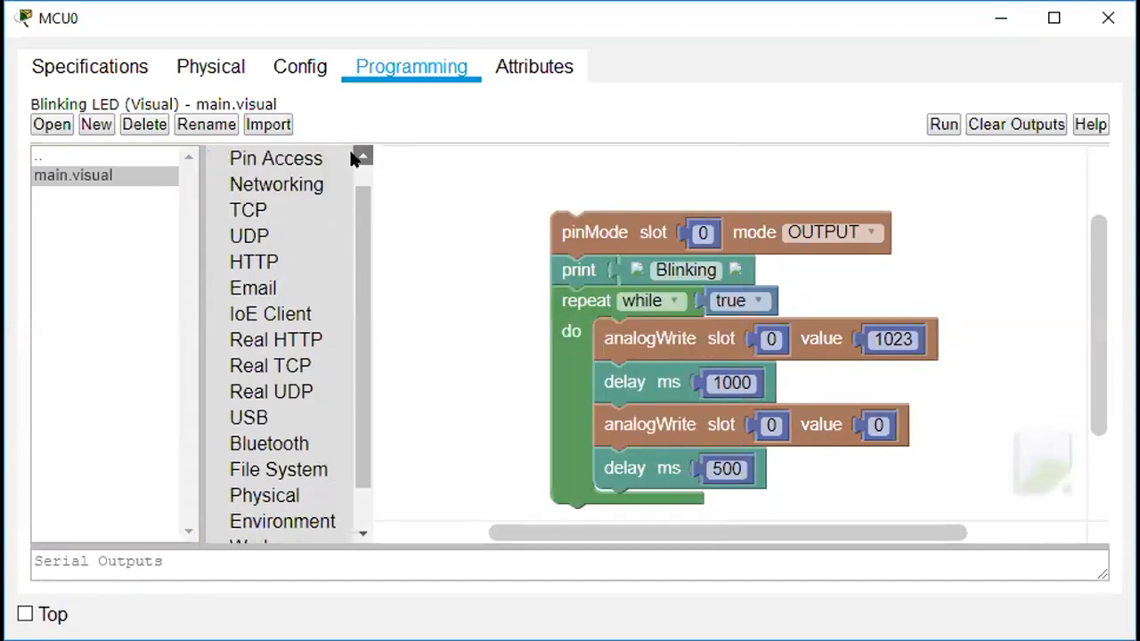
{"action": "left_click", "coordinate": [282, 220]}
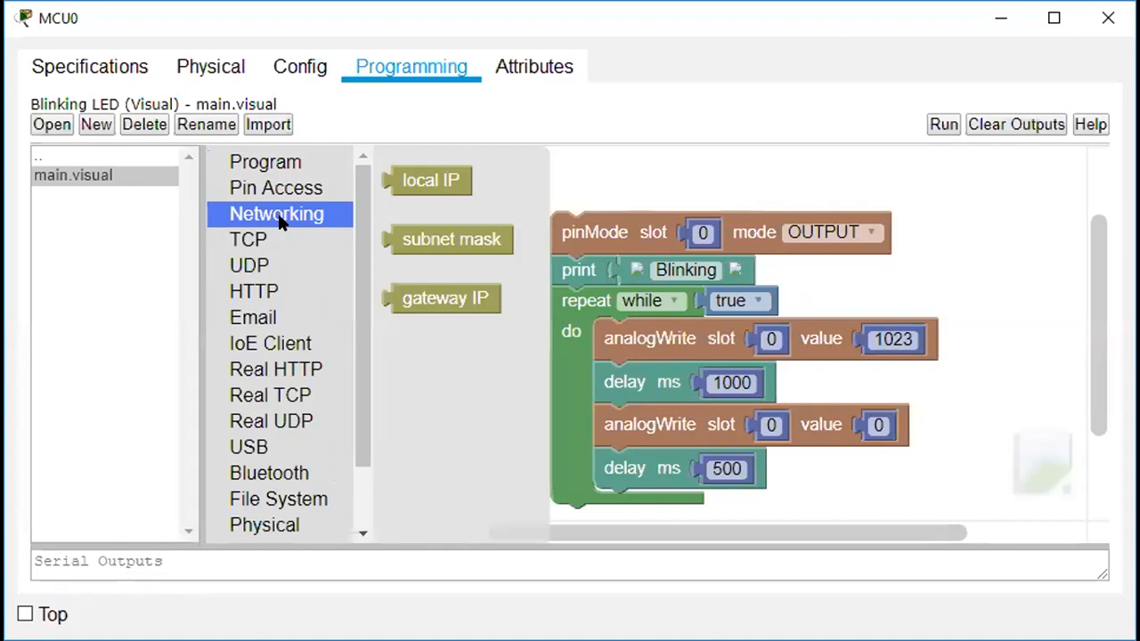
{"action": "left_click", "coordinate": [271, 241]}
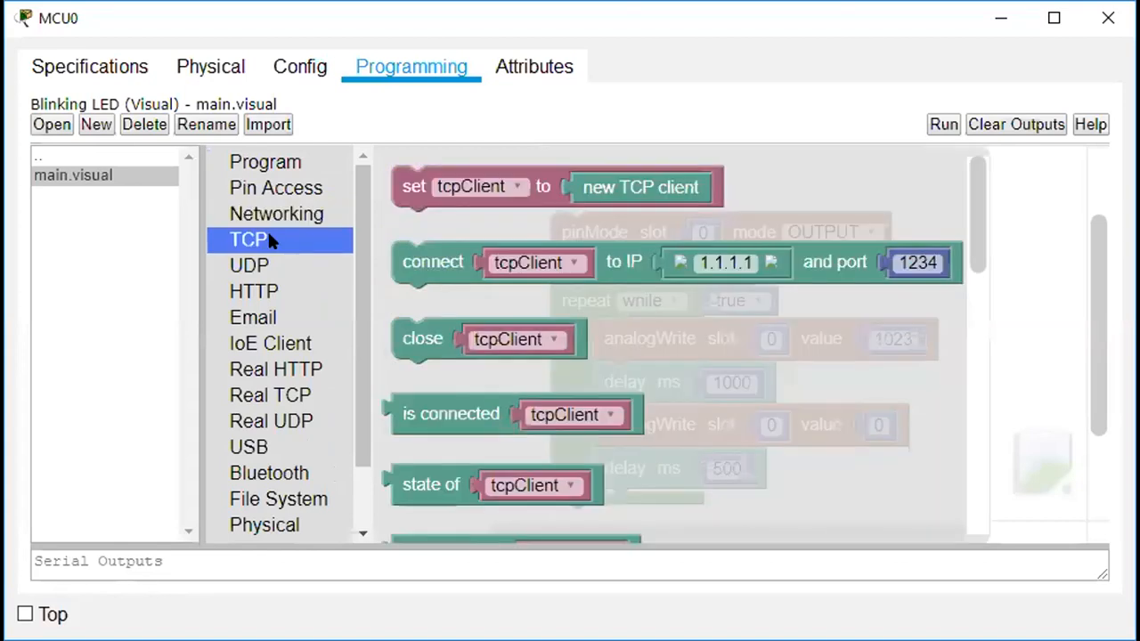
{"action": "left_click", "coordinate": [254, 263]}
{"action": "left_click", "coordinate": [257, 294]}
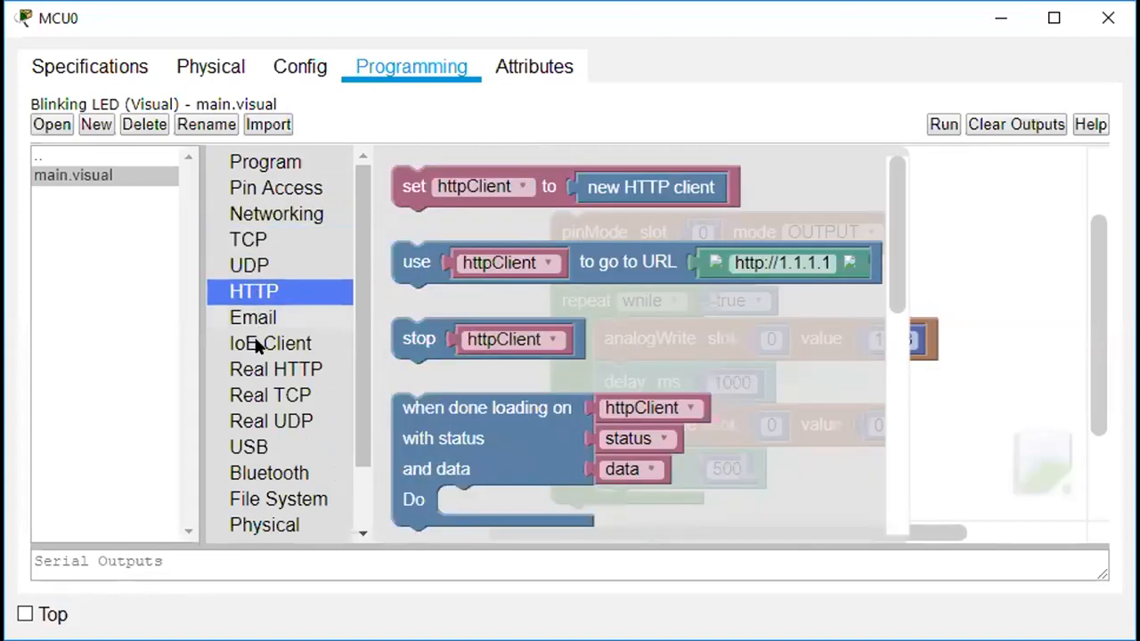
{"action": "left_click", "coordinate": [275, 372]}
{"action": "left_click", "coordinate": [275, 424]}
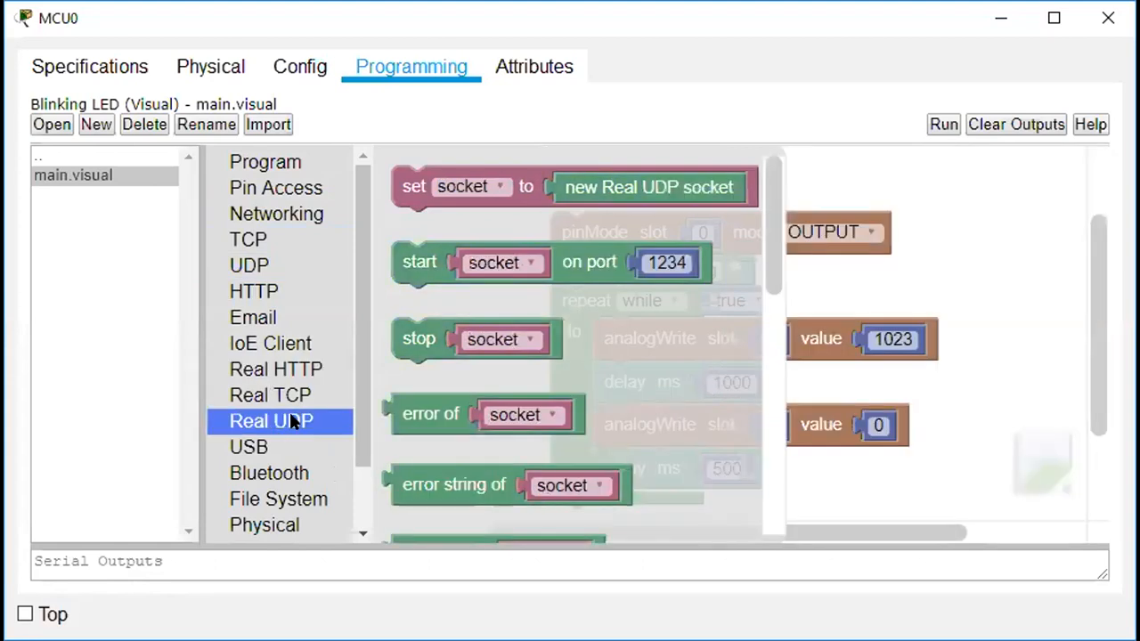
{"action": "left_click_drag", "start_coordinate": [353, 425], "coordinate": [365, 488]}
{"action": "left_click", "coordinate": [273, 477]}
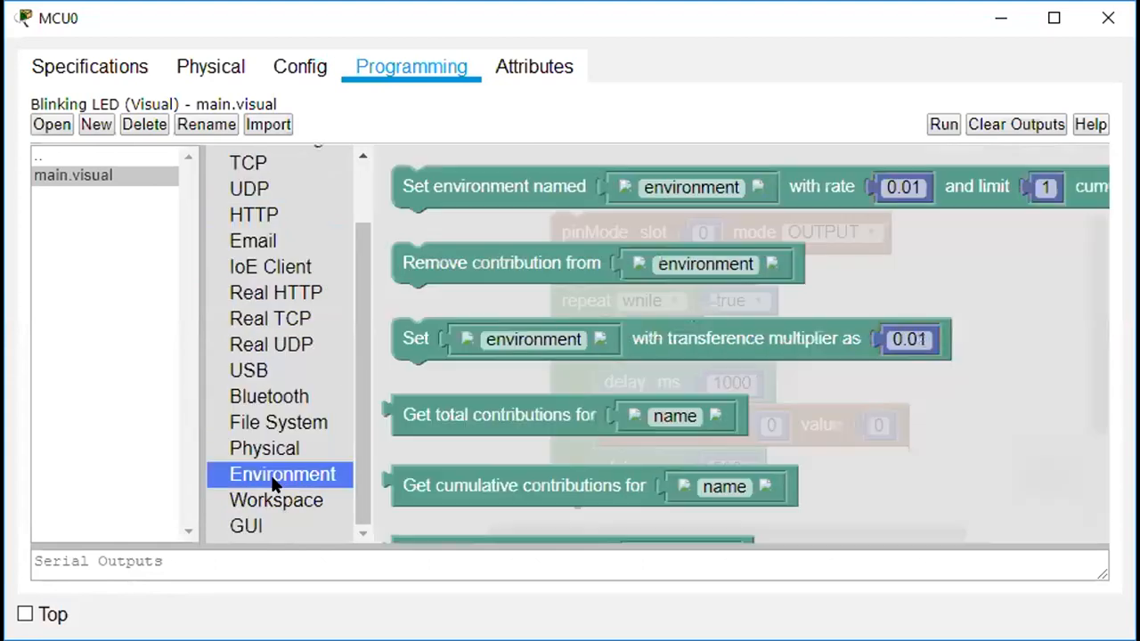
{"action": "left_click", "coordinate": [272, 500]}
{"action": "left_click", "coordinate": [248, 530]}
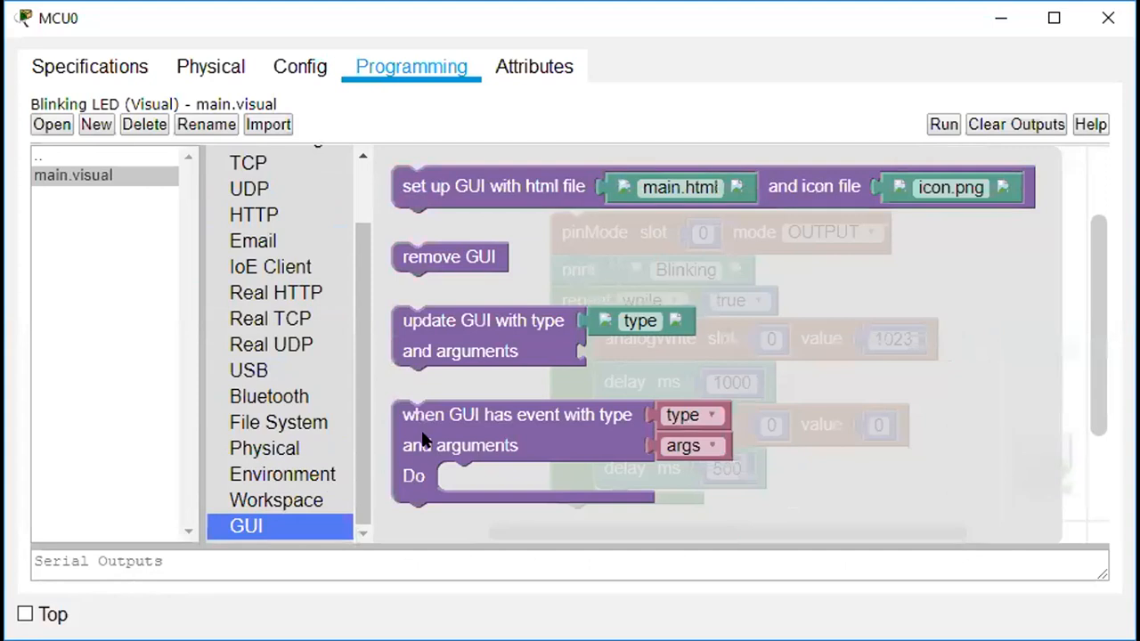
{"action": "left_click", "coordinate": [611, 169]}
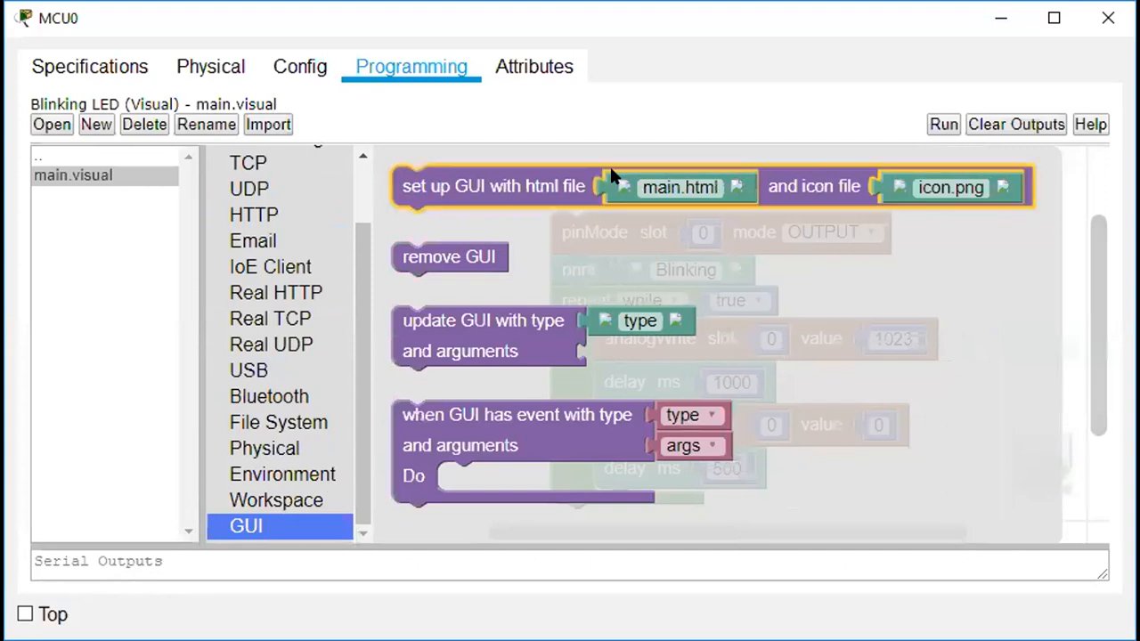
{"action": "left_click", "coordinate": [119, 174]}
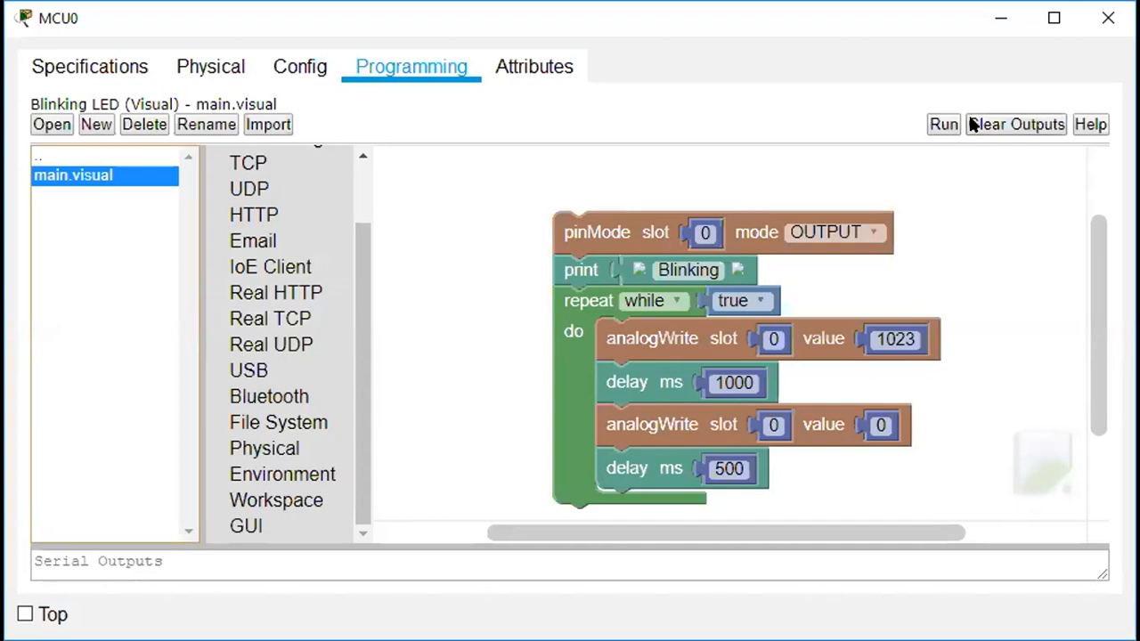
Run the Blinking LED program and enlarge Serial Outputs to read its messages.
{"action": "left_click", "coordinate": [943, 125]}
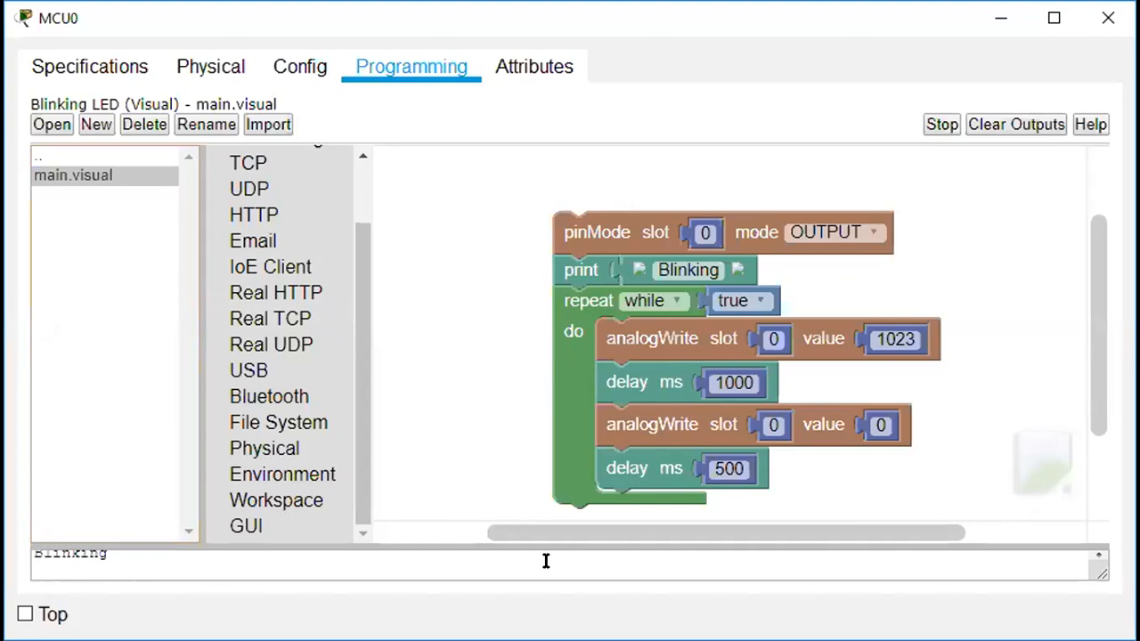
{"action": "left_click_drag", "start_coordinate": [547, 486], "coordinate": [279, 540]}
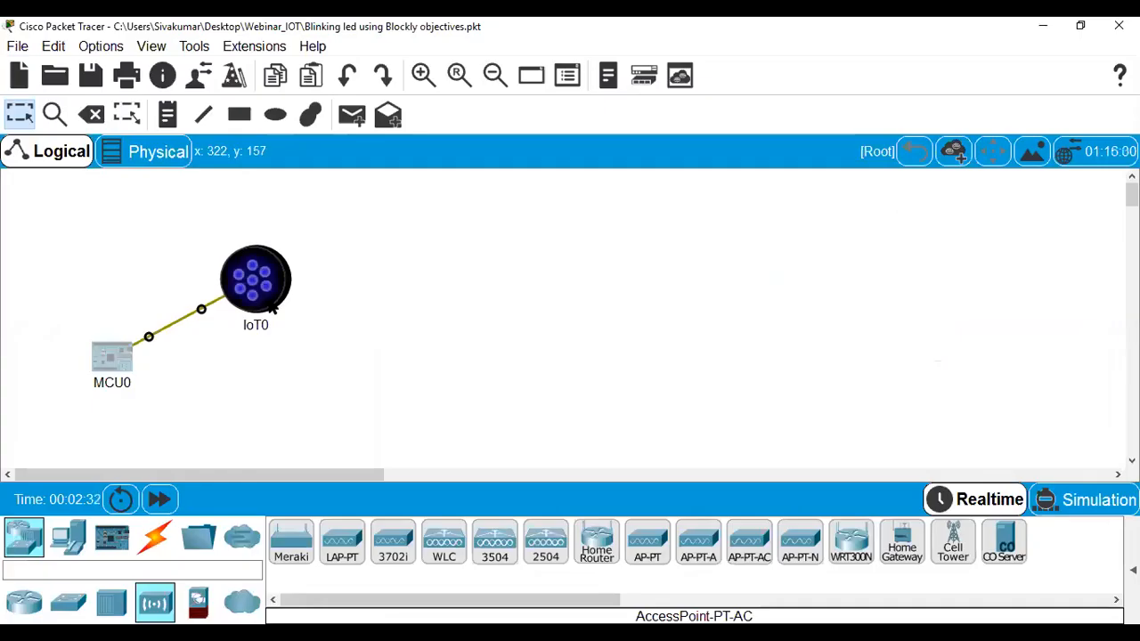
{"action": "mouse_move", "coordinate": [272, 308]}
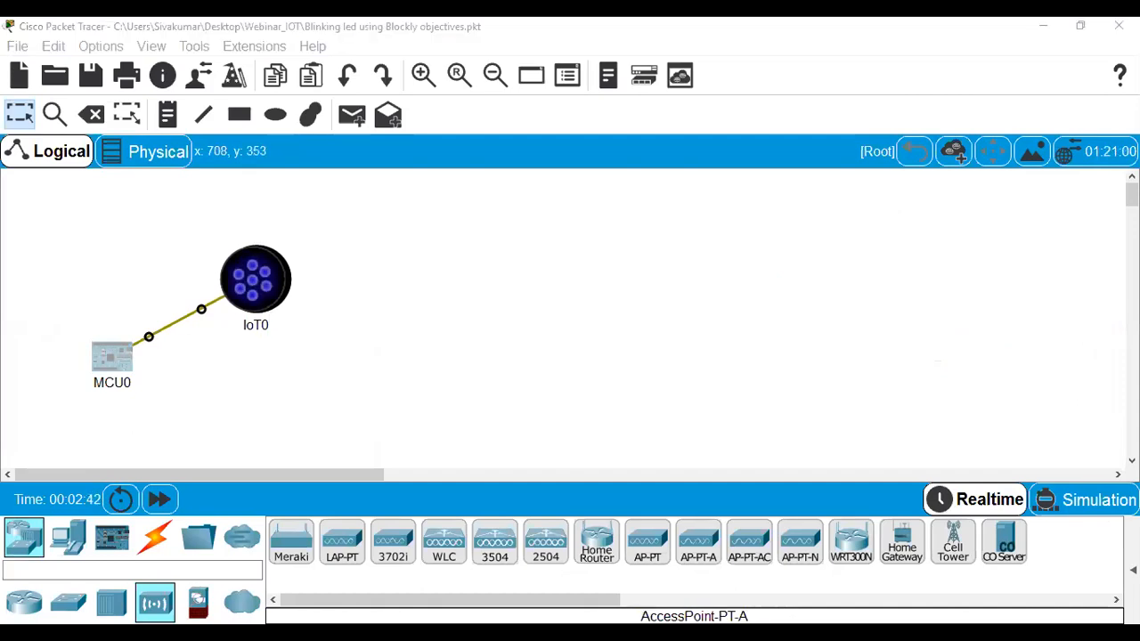
Open 03_Home IoT Implementation without saving, declining the IoT device update.
{"action": "left_click", "coordinate": [17, 46]}
{"action": "left_click", "coordinate": [54, 93]}
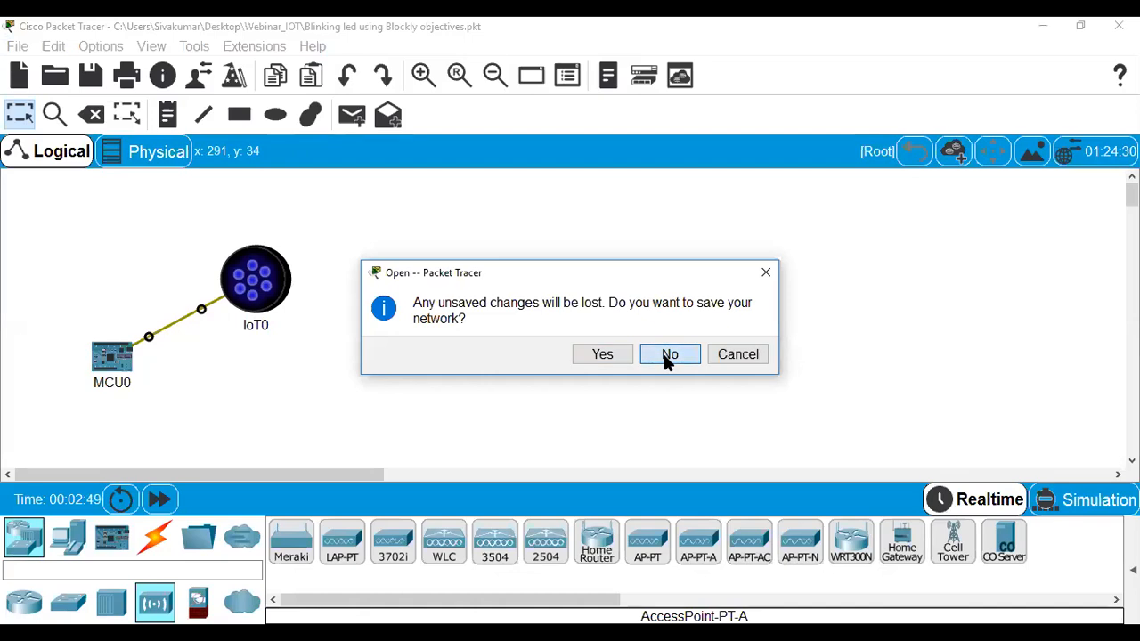
{"action": "left_click", "coordinate": [668, 355]}
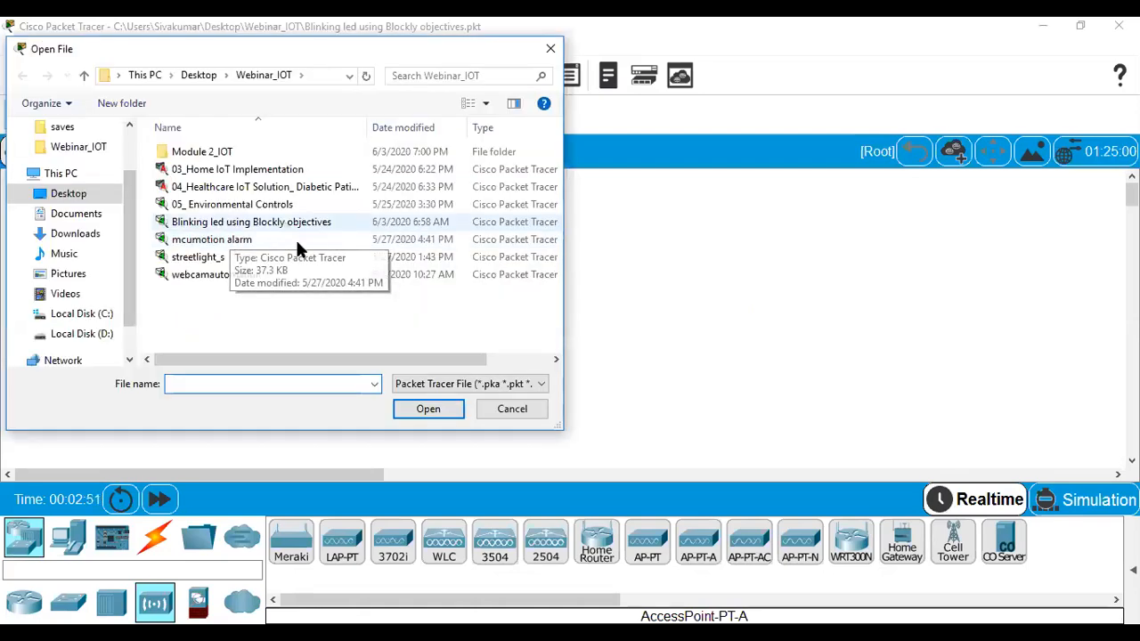
{"action": "left_click", "coordinate": [265, 172]}
{"action": "double_click", "coordinate": [264, 172]}
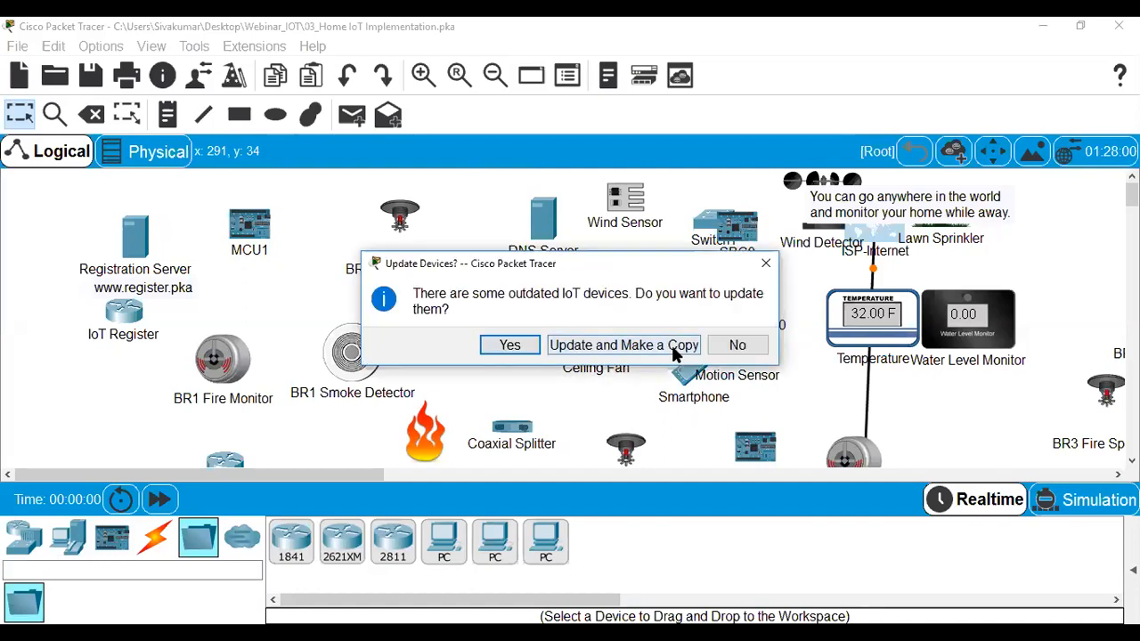
{"action": "left_click", "coordinate": [729, 343]}
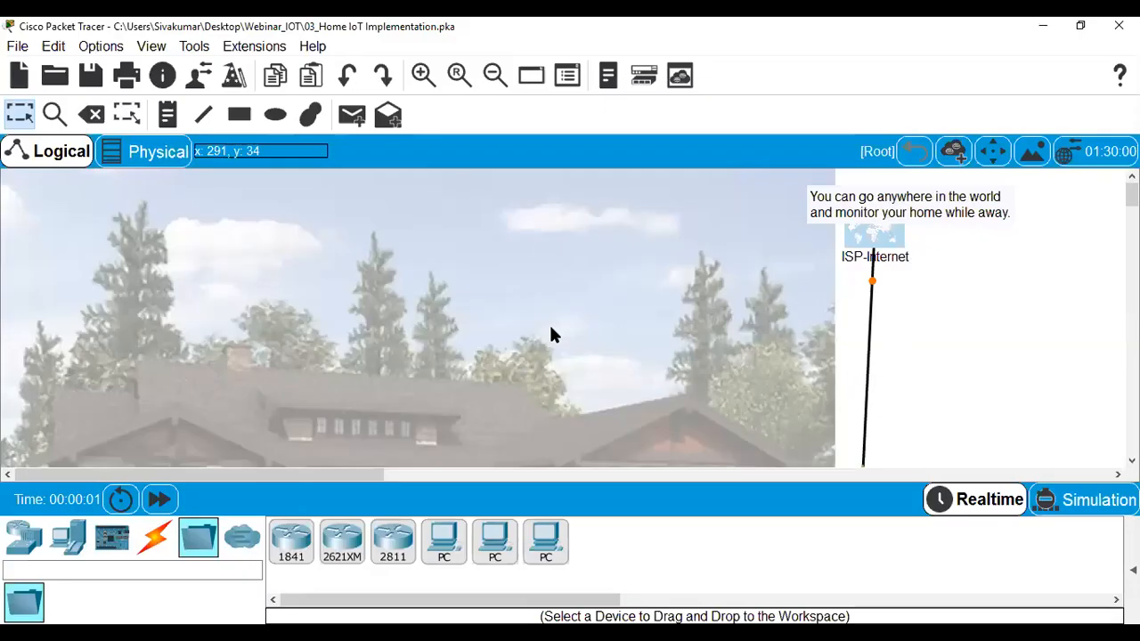
{"action": "left_click", "coordinate": [57, 153]}
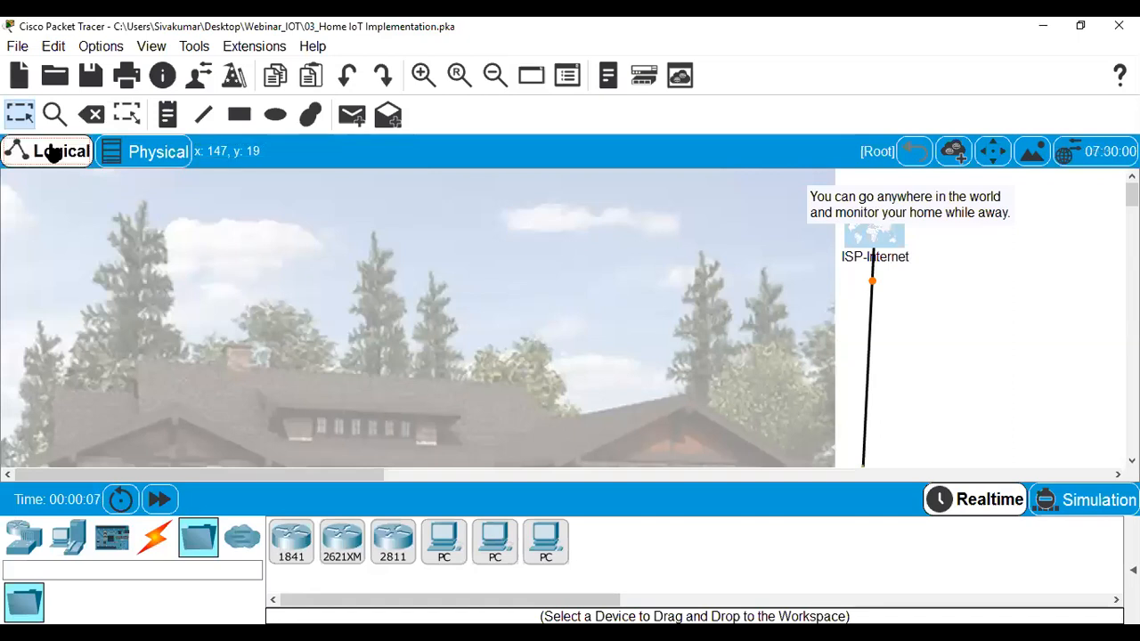
Switch between the Physical and Logical views, then enter the Home cluster's floor plan.
{"action": "left_click", "coordinate": [53, 153]}
{"action": "left_click", "coordinate": [53, 153]}
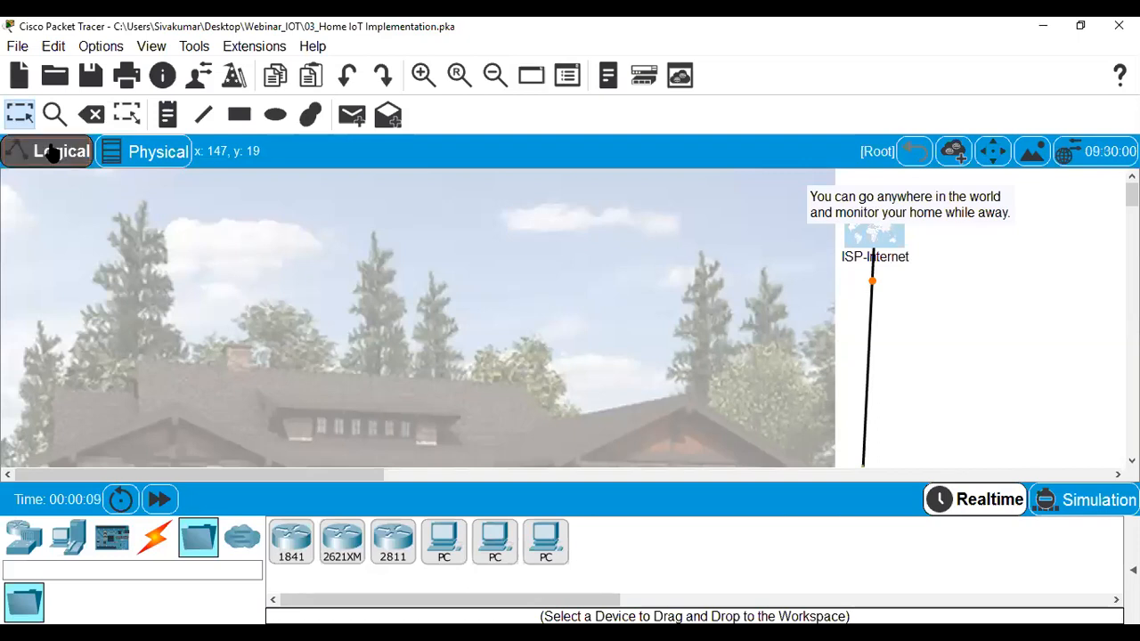
{"action": "left_click", "coordinate": [142, 152]}
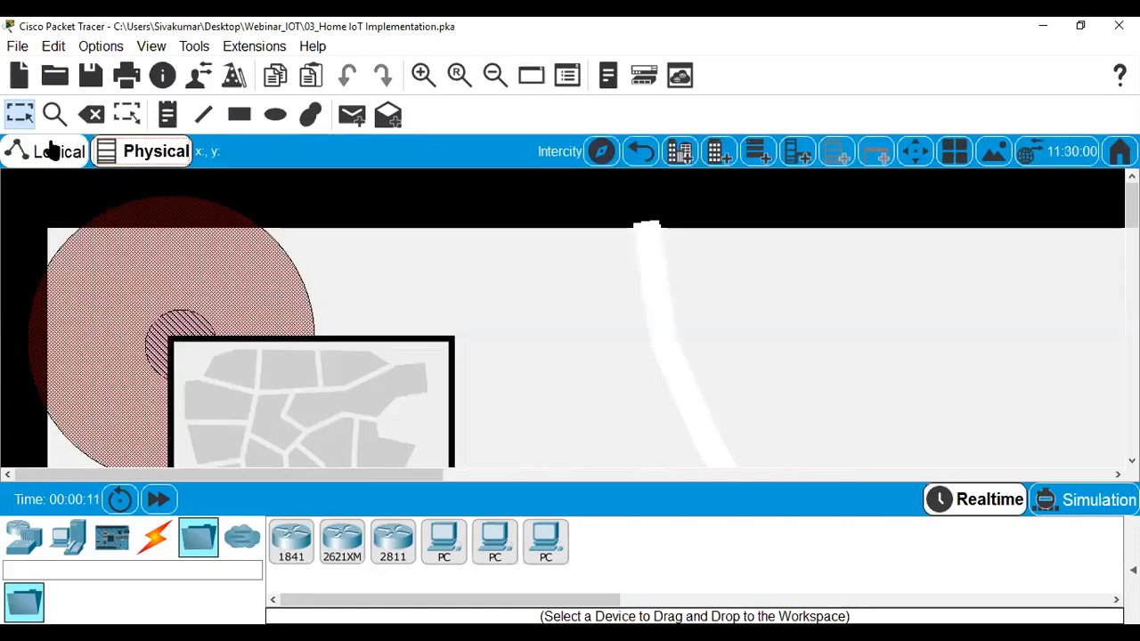
{"action": "left_click", "coordinate": [49, 149]}
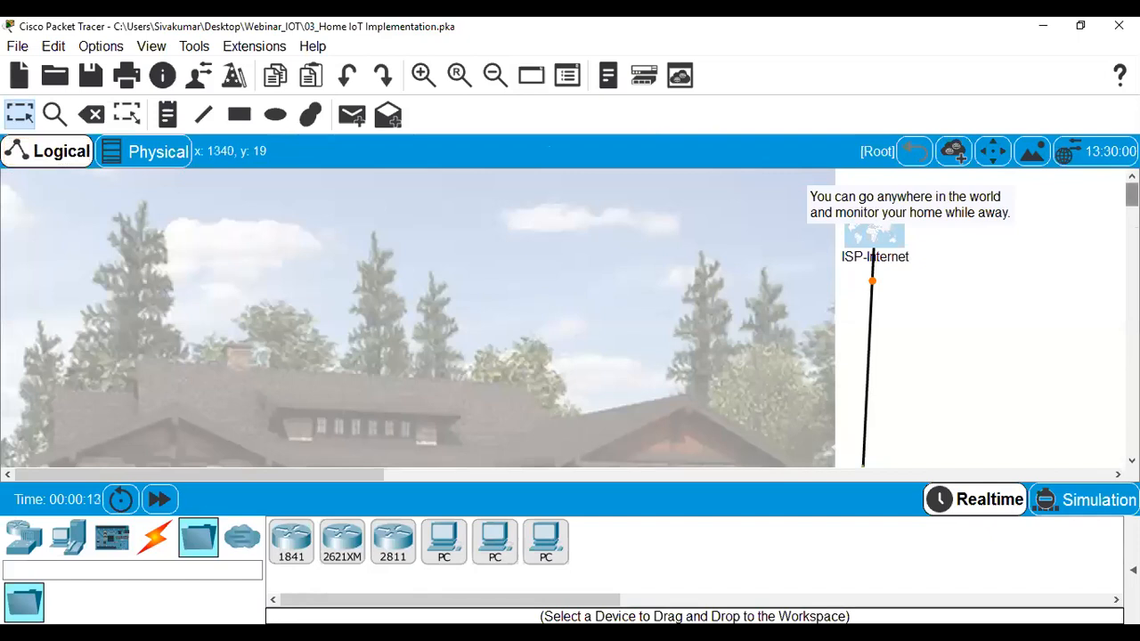
{"action": "scroll", "coordinate": [1131, 196], "scroll_direction": "down", "scroll_amount": 3}
{"action": "scroll", "coordinate": [514, 430], "scroll_direction": "up", "scroll_amount": 5}
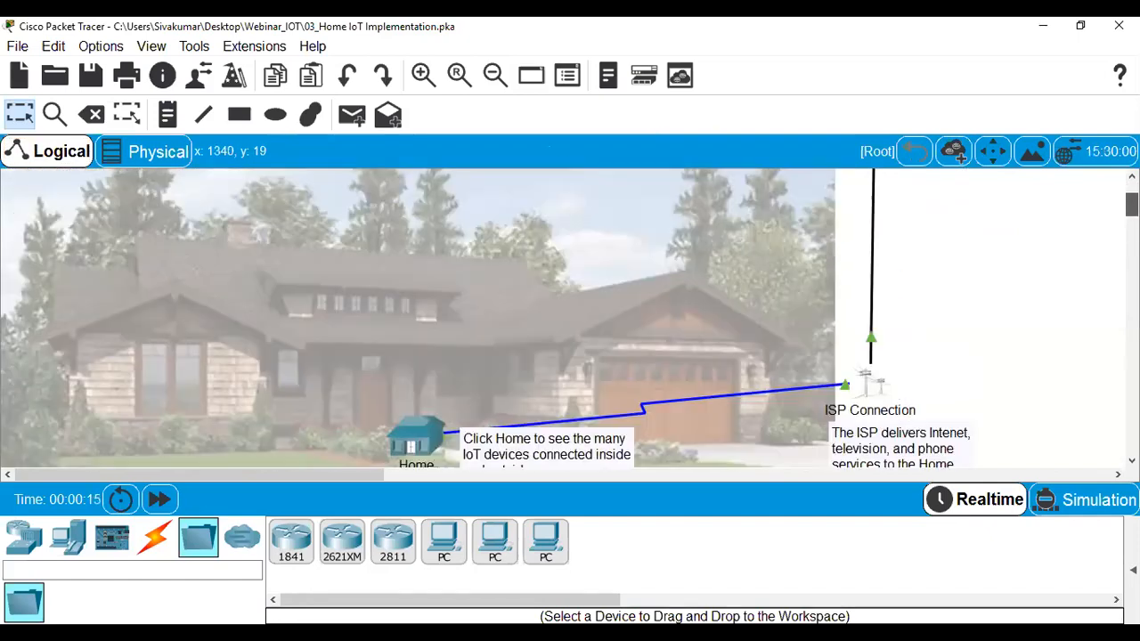
{"action": "left_click", "coordinate": [432, 441]}
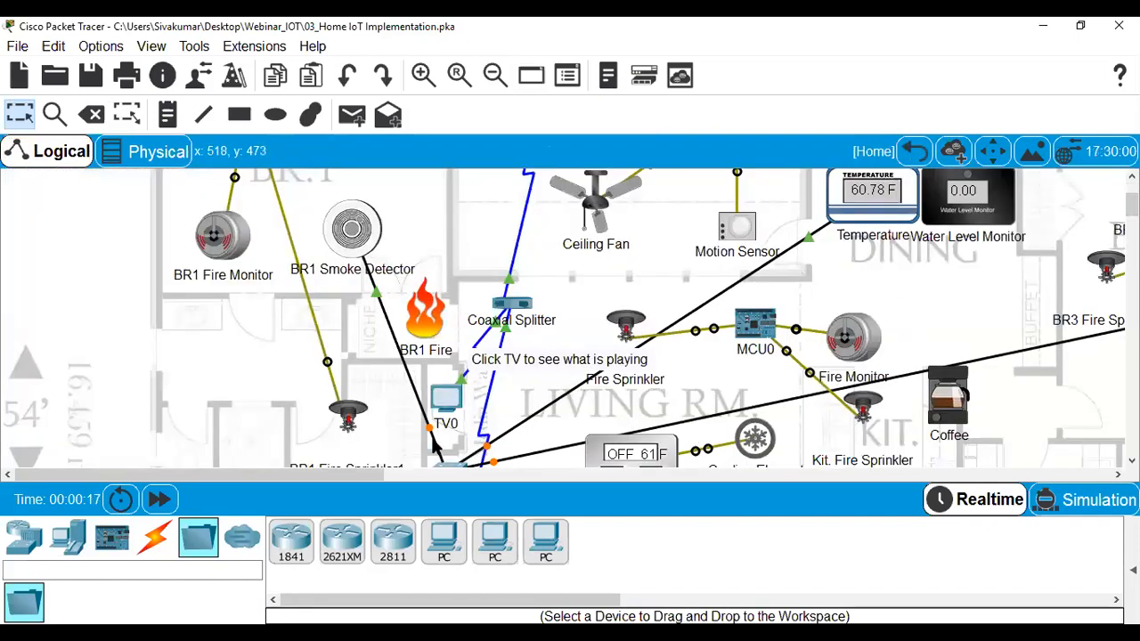
Drag BR1 Fire onto the BR1 Fire Monitor to set off the bedroom sprinkler.
{"action": "scroll", "coordinate": [1132, 205], "scroll_direction": "up", "scroll_amount": 2}
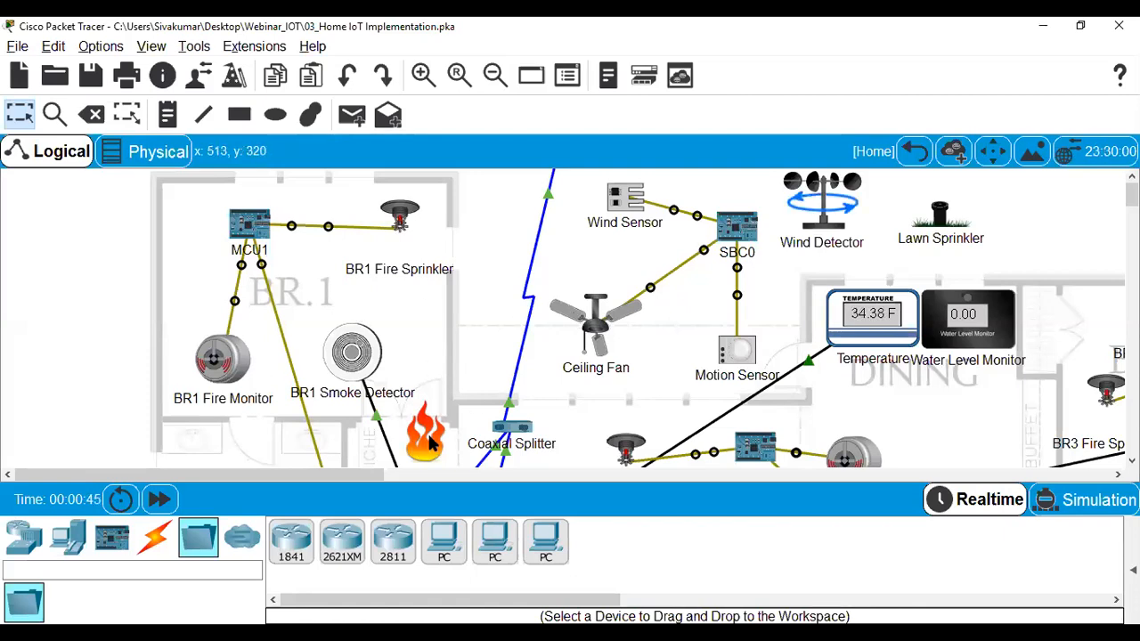
{"action": "left_click_drag", "start_coordinate": [427, 436], "coordinate": [230, 373]}
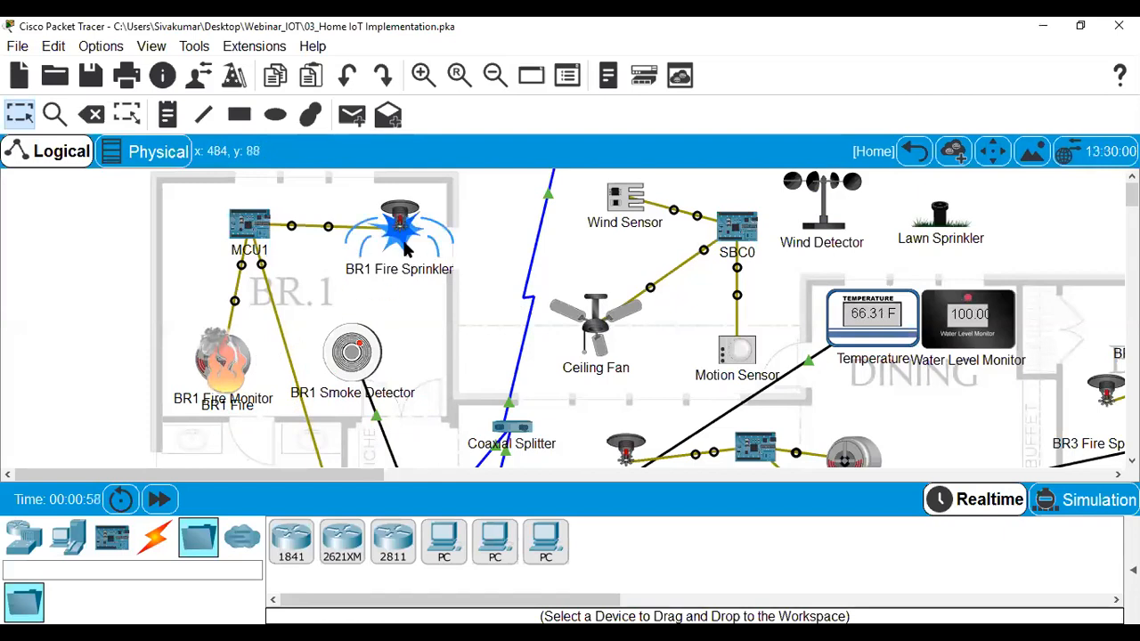
{"action": "mouse_move", "coordinate": [406, 249]}
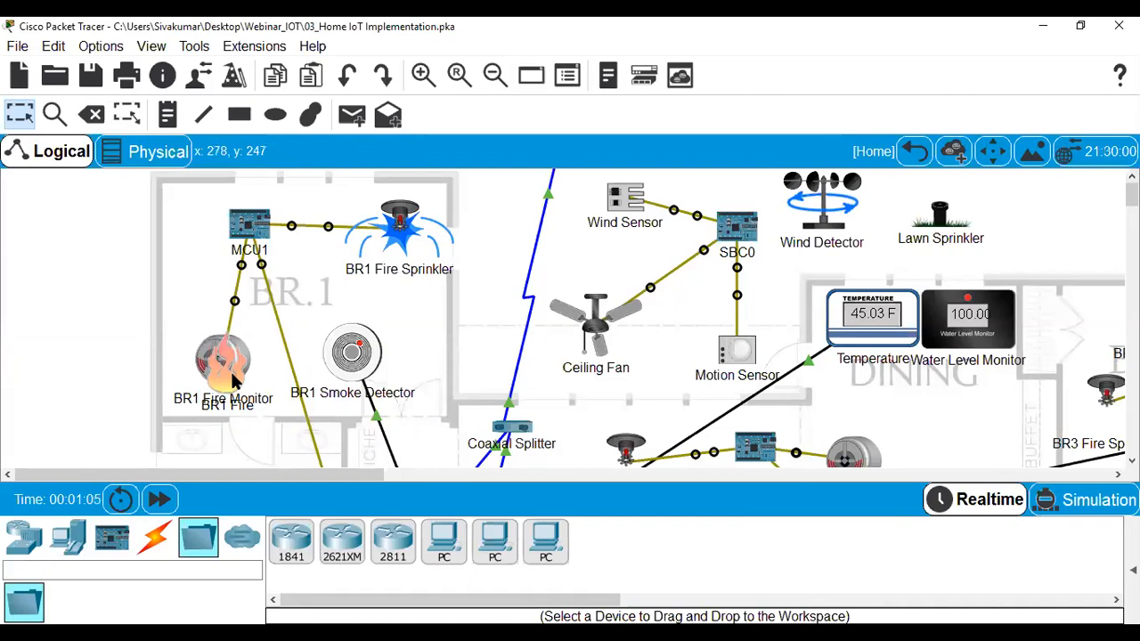
Separate BR1 Fire from the BR1 Fire Monitor so the sprinkler stops spraying.
{"action": "left_click_drag", "start_coordinate": [246, 381], "coordinate": [196, 319]}
{"action": "left_click_drag", "start_coordinate": [221, 355], "coordinate": [450, 329]}
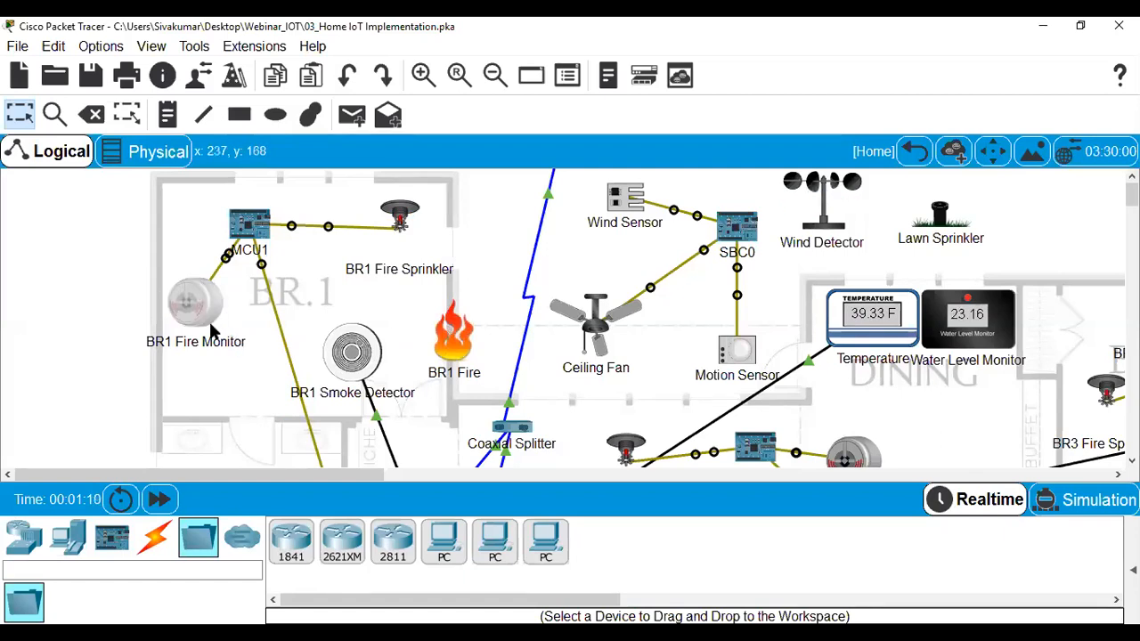
{"action": "left_click_drag", "start_coordinate": [205, 309], "coordinate": [250, 369]}
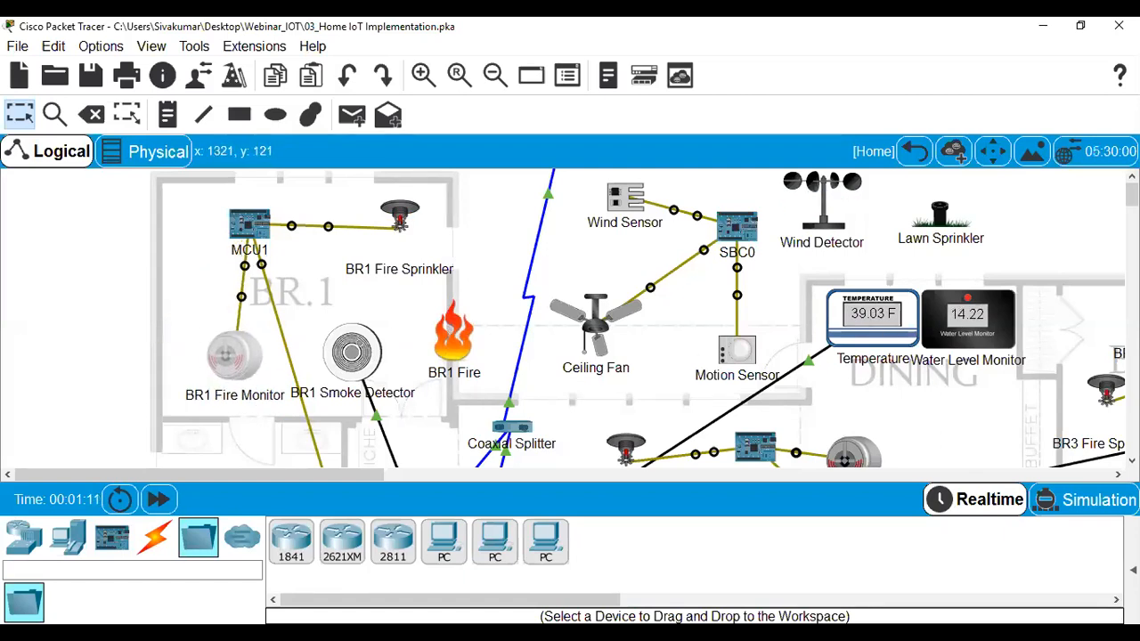
Trigger the Motion Detector so the Webcam switches on.
{"action": "scroll", "coordinate": [964, 330], "scroll_direction": "down", "scroll_amount": 5}
{"action": "scroll", "coordinate": [638, 318], "scroll_direction": "down", "scroll_amount": 5}
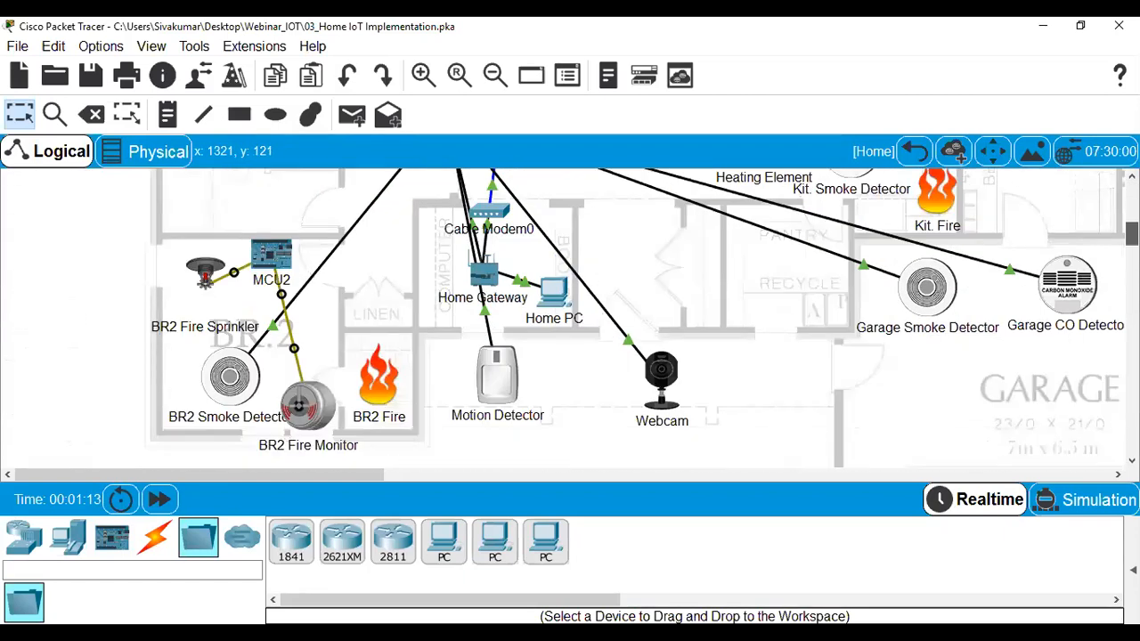
{"action": "scroll", "coordinate": [534, 348], "scroll_direction": "up", "scroll_amount": 2}
{"action": "left_click", "coordinate": [498, 373], "text": "alt"}
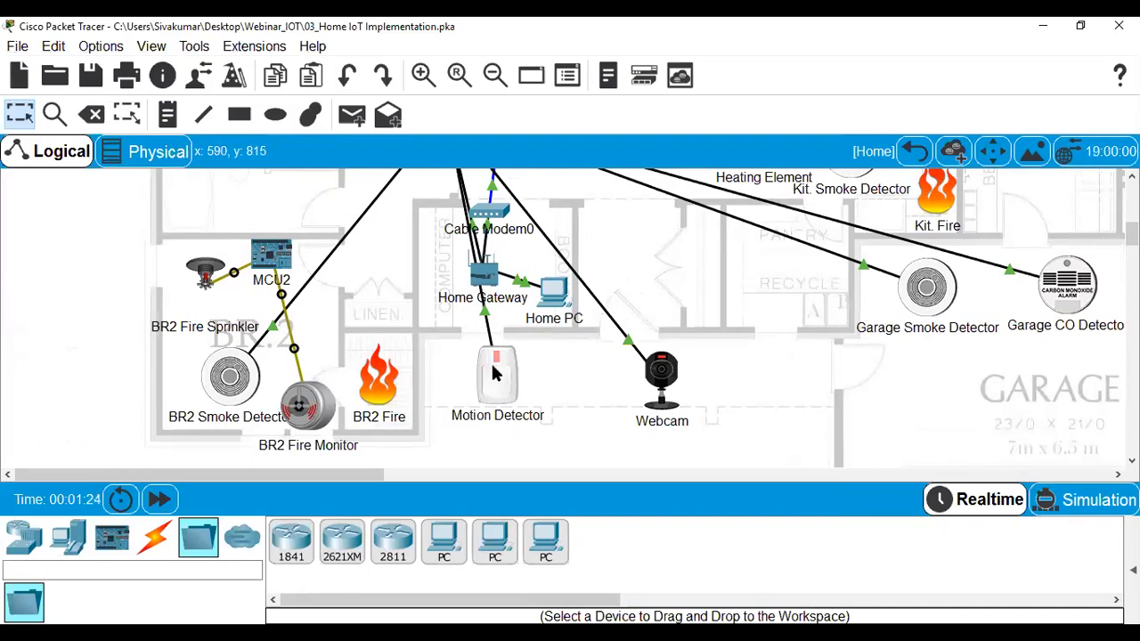
Scroll back to the BR3 area and bring up the File menu.
{"action": "left_click_drag", "start_coordinate": [1132, 233], "coordinate": [1132, 229]}
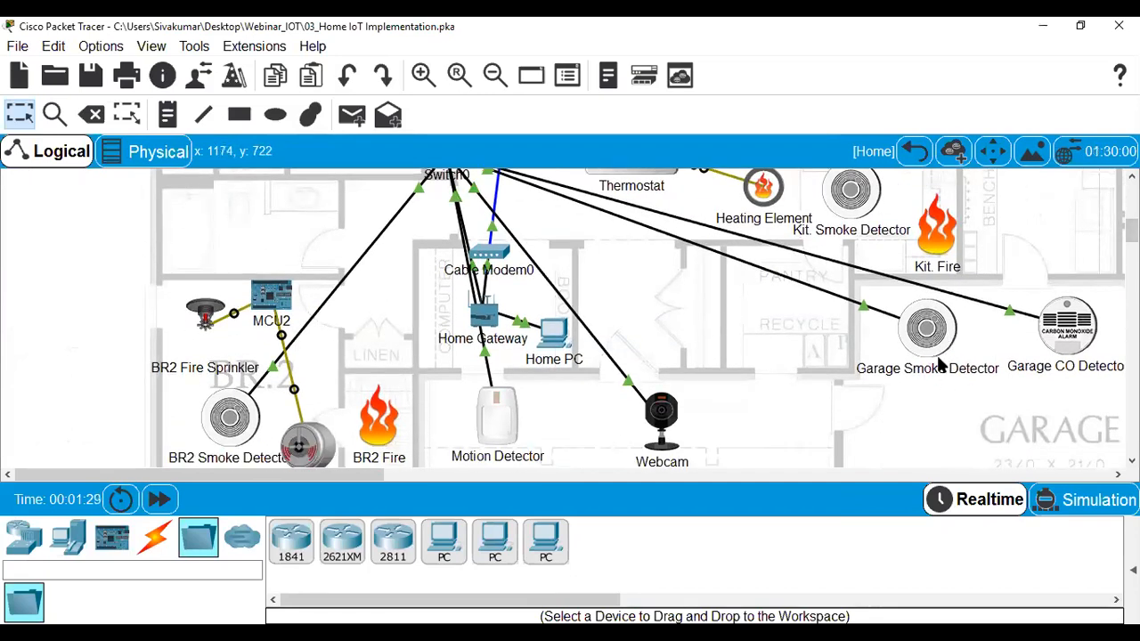
{"action": "left_click_drag", "start_coordinate": [1132, 230], "coordinate": [1132, 194]}
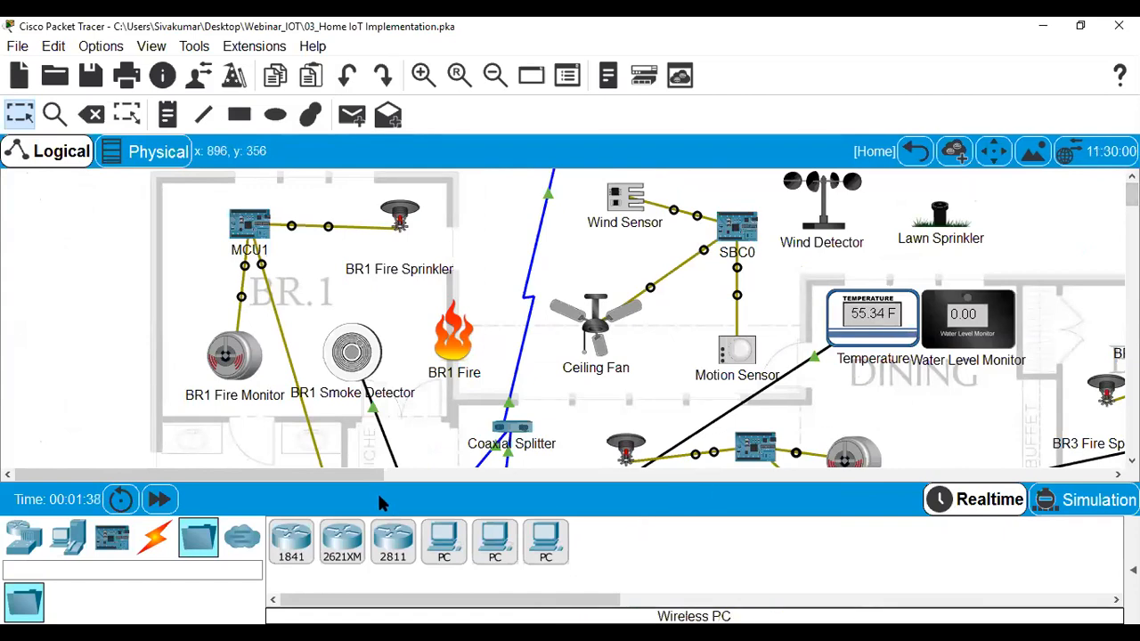
{"action": "left_click_drag", "start_coordinate": [370, 473], "coordinate": [448, 485]}
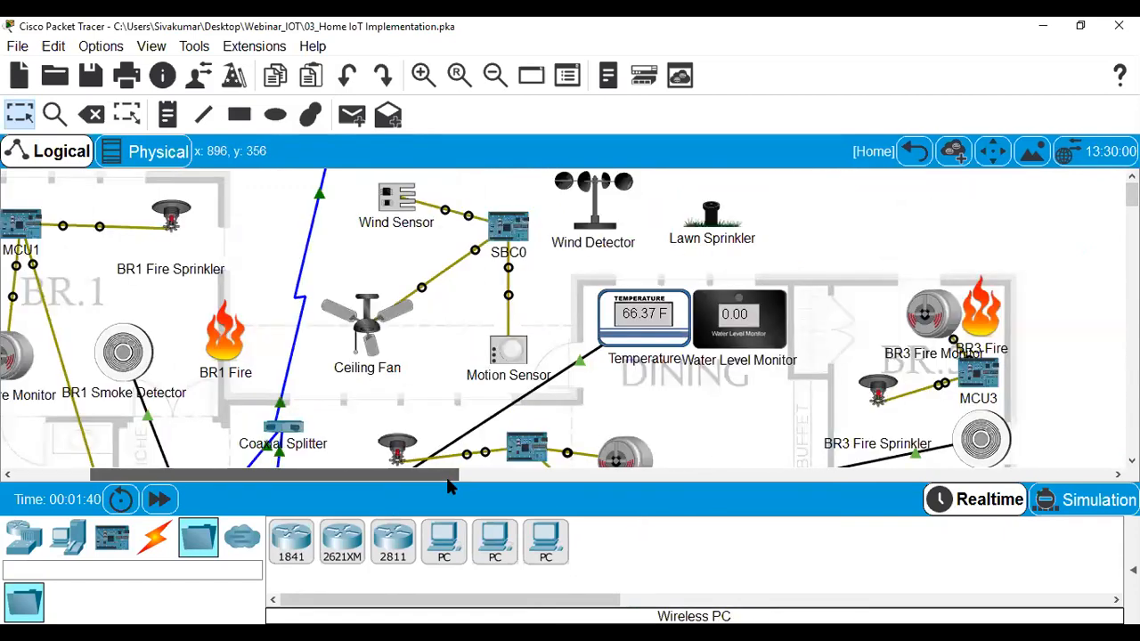
{"action": "left_click", "coordinate": [9, 49]}
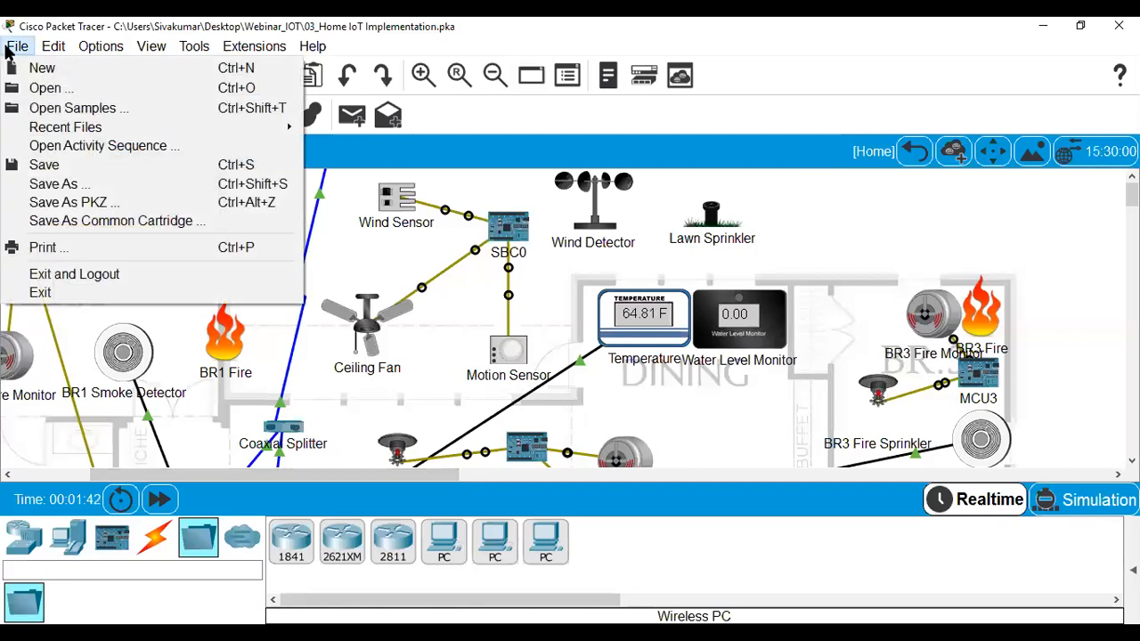
Open 04_Healthcare IoT Solution_ Diabetic Patient unsaved, allowing script access and dismissing the version warning.
{"action": "left_click", "coordinate": [64, 94]}
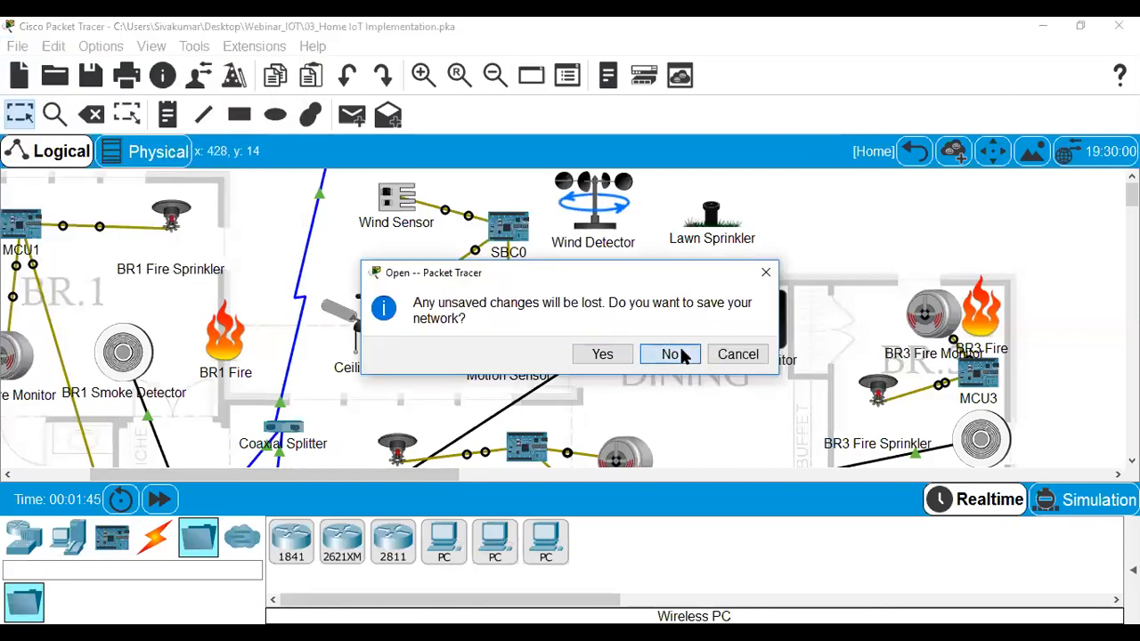
{"action": "left_click", "coordinate": [681, 355]}
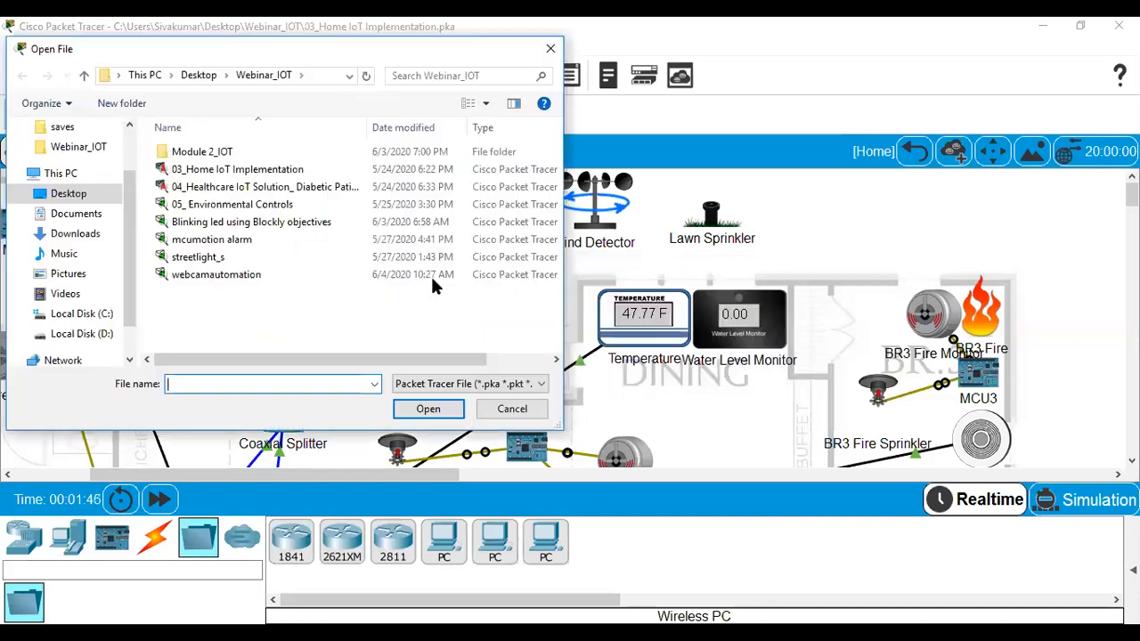
{"action": "left_click", "coordinate": [276, 189]}
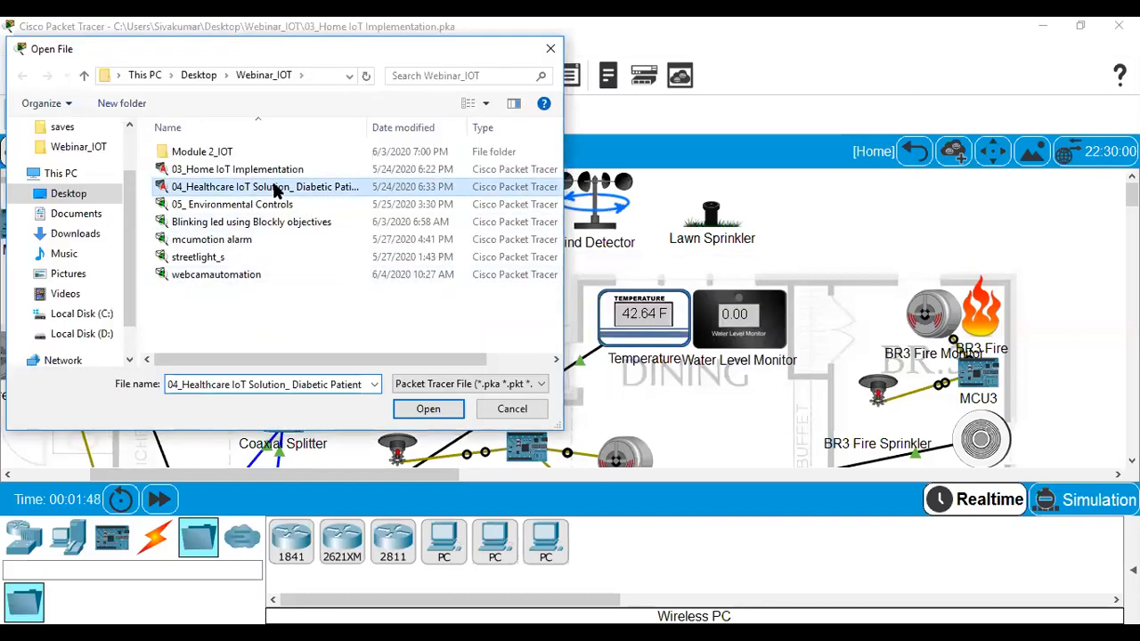
{"action": "double_click", "coordinate": [276, 188]}
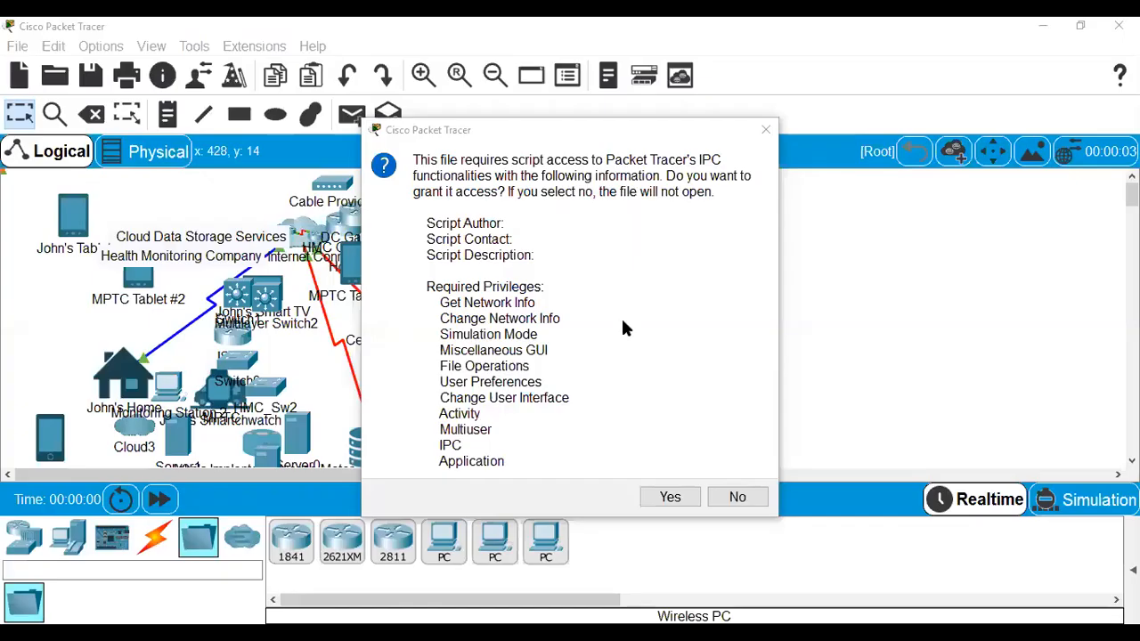
{"action": "left_click", "coordinate": [669, 499]}
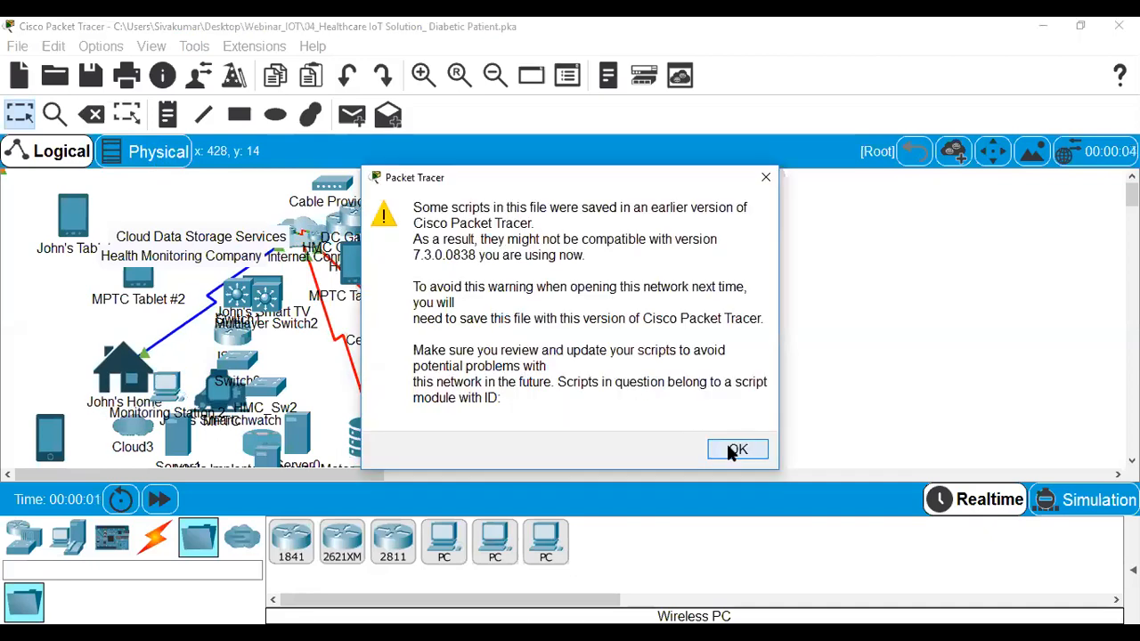
{"action": "left_click", "coordinate": [729, 449]}
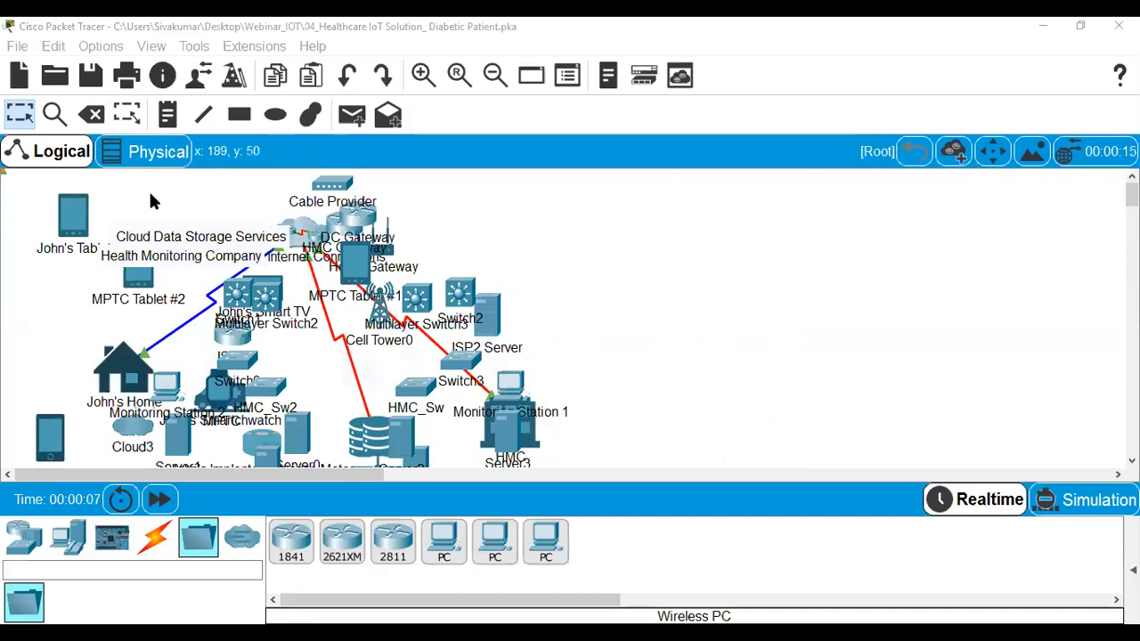
Toggle the Physical and Logical views, then open the John's Home cluster.
{"action": "left_click", "coordinate": [152, 159]}
{"action": "left_click", "coordinate": [70, 159]}
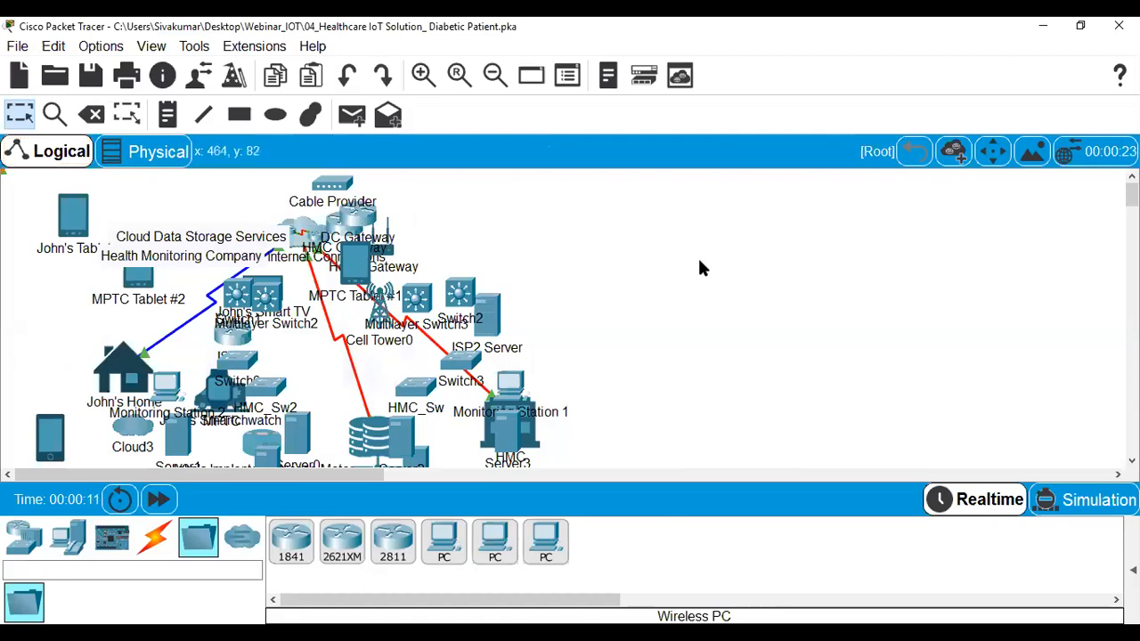
{"action": "mouse_move", "coordinate": [1131, 196]}
{"action": "left_mouse_down"}
{"action": "mouse_move", "coordinate": [1132, 219]}
{"action": "mouse_move", "coordinate": [1131, 196]}
{"action": "left_mouse_up"}
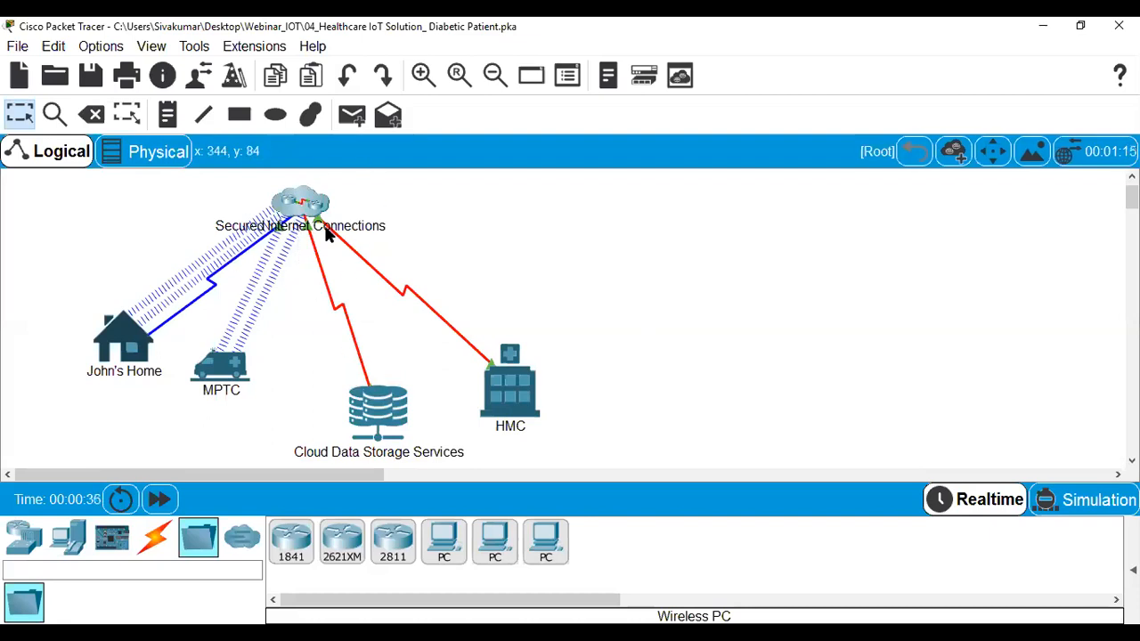
{"action": "double_click", "coordinate": [114, 342]}
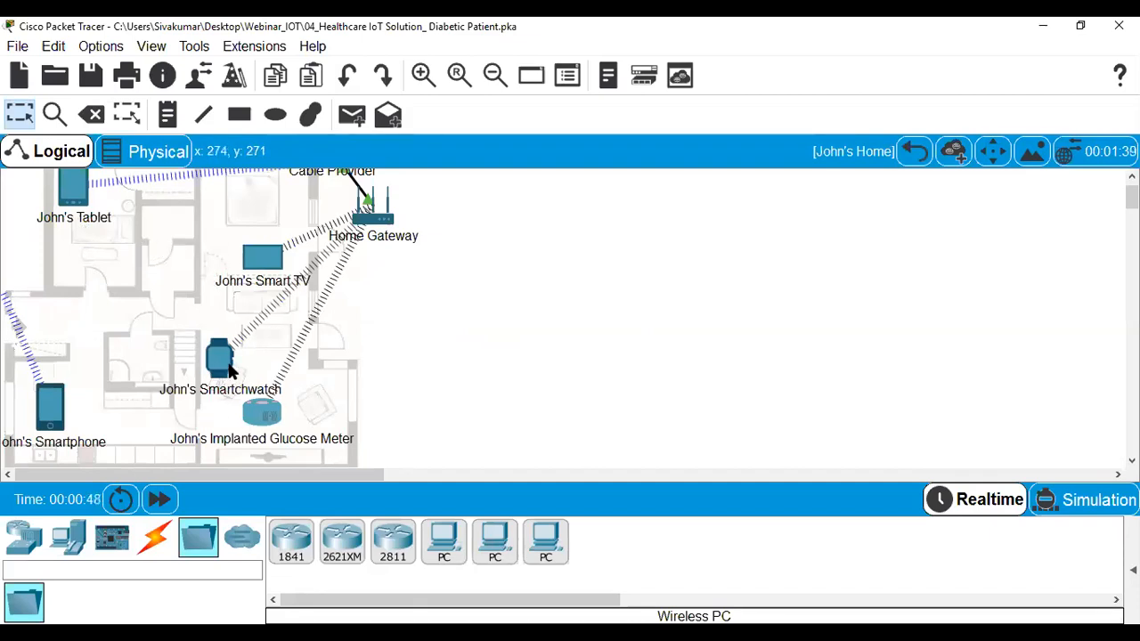
Browse the patient's home devices, then view the MPTC ambulance cluster's two tablets and return to the root.
{"action": "mouse_move", "coordinate": [230, 370]}
{"action": "mouse_move", "coordinate": [264, 438]}
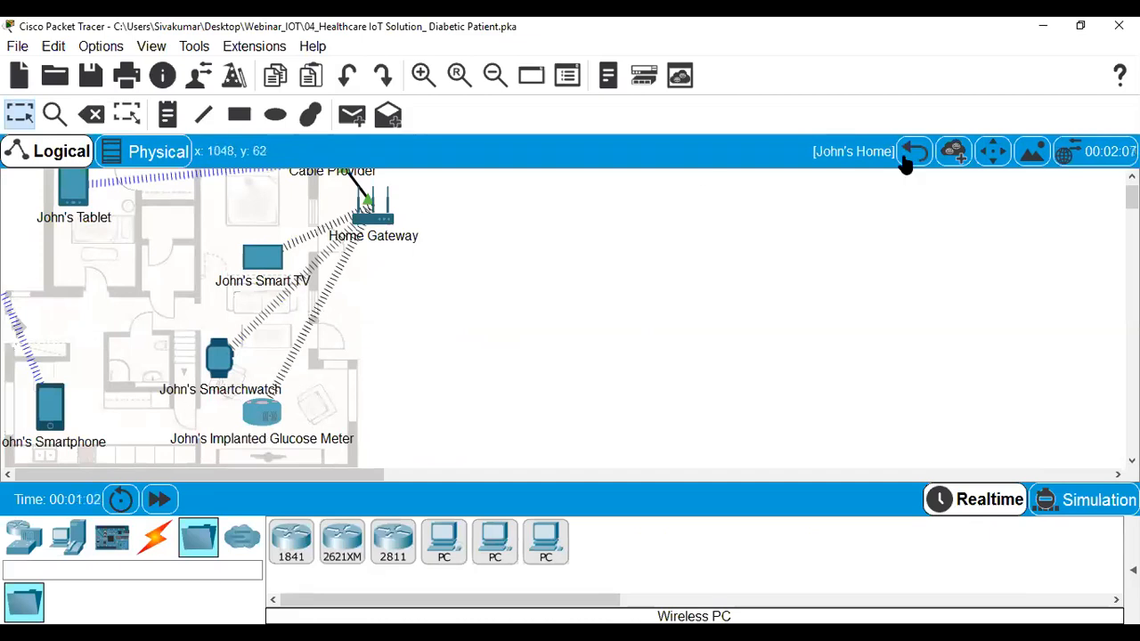
{"action": "left_click", "coordinate": [914, 152]}
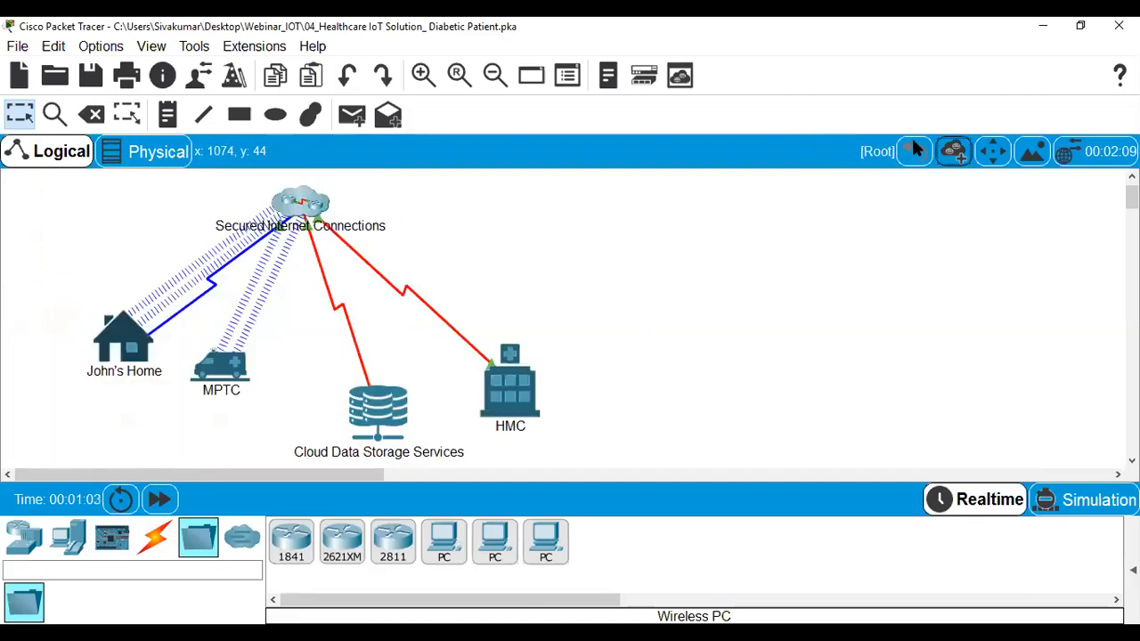
{"action": "left_click", "coordinate": [222, 369]}
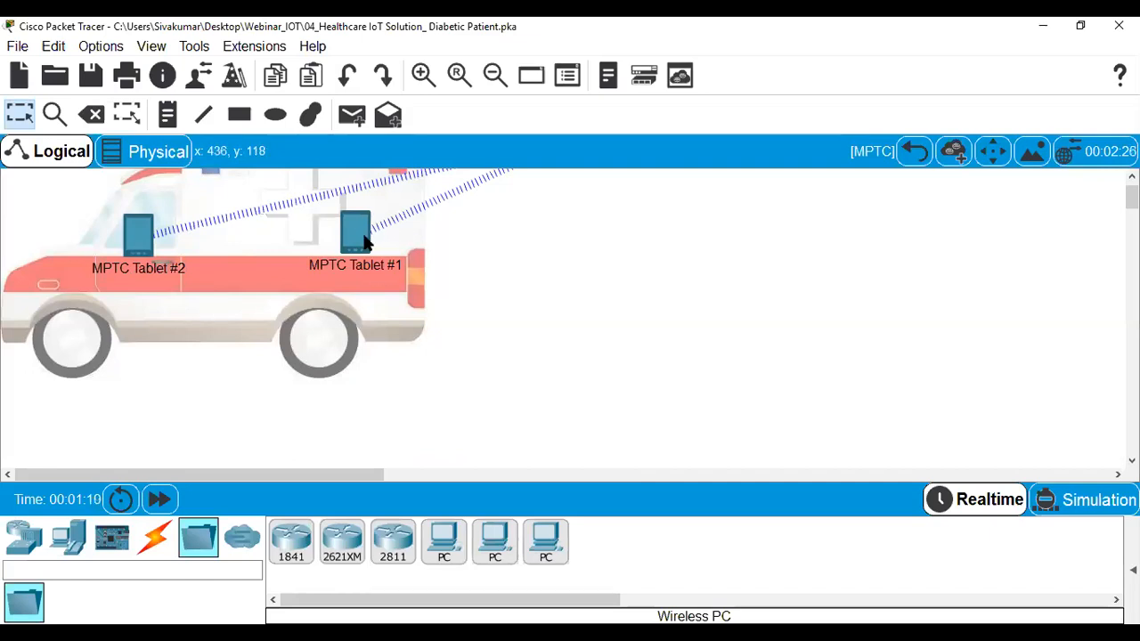
{"action": "left_click", "coordinate": [913, 151]}
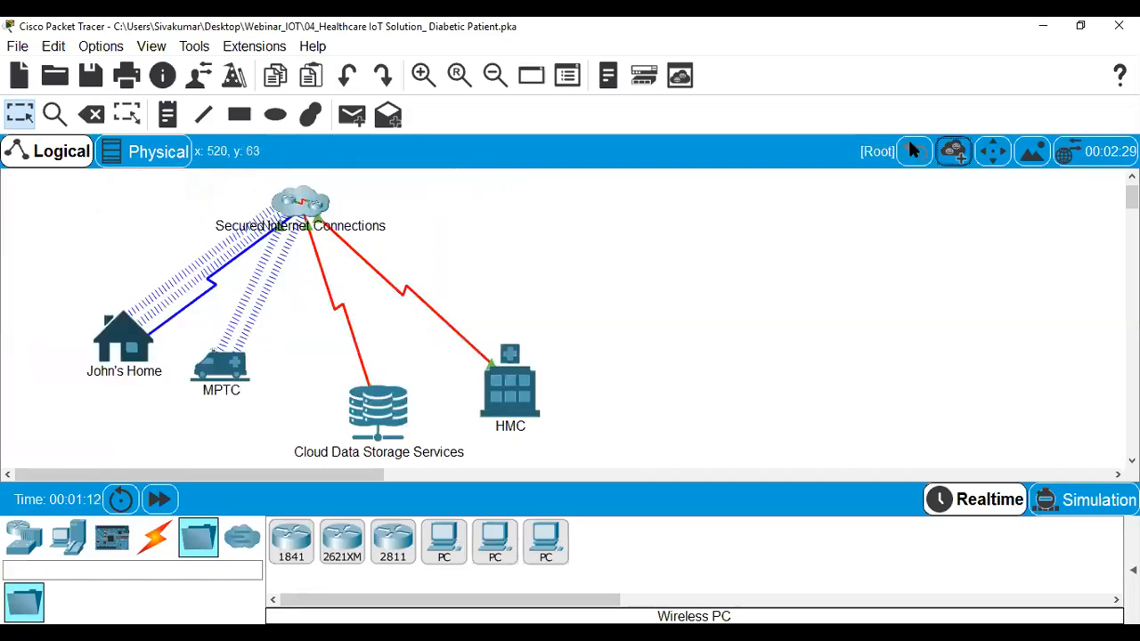
{"action": "left_click", "coordinate": [374, 425]}
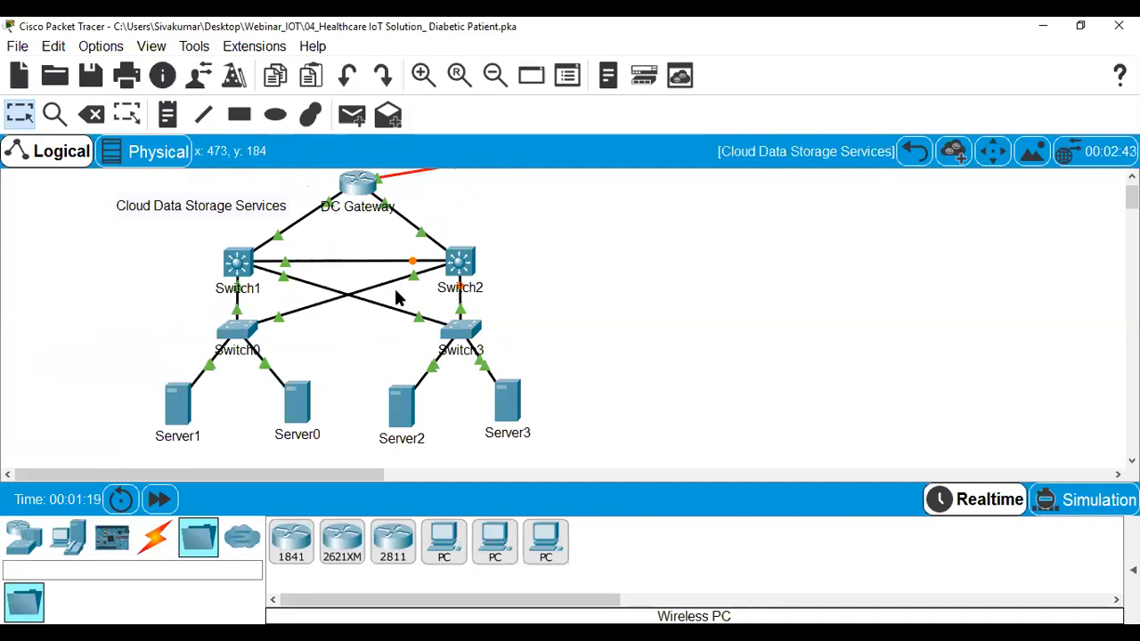
{"action": "left_click", "coordinate": [911, 153]}
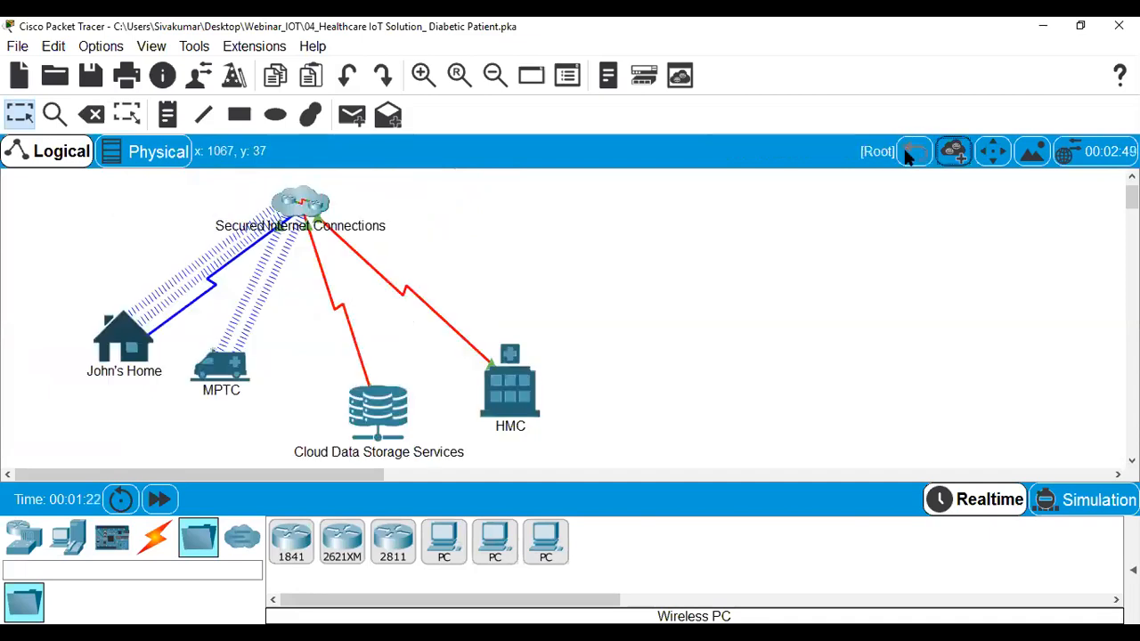
{"action": "left_click", "coordinate": [522, 401]}
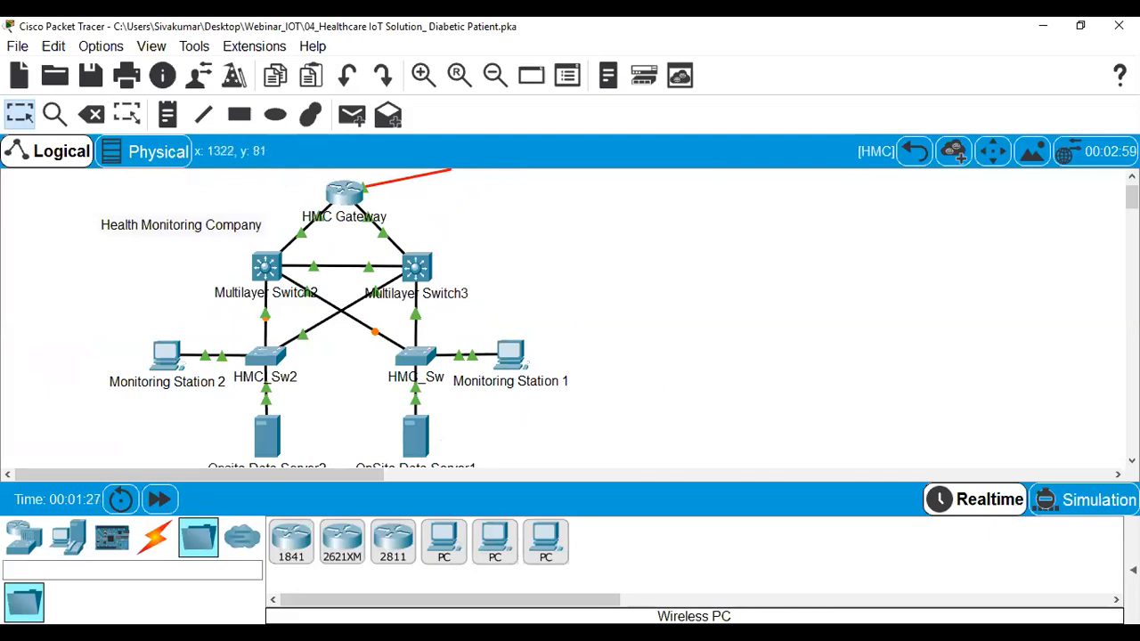
{"action": "scroll", "coordinate": [1131, 198], "scroll_direction": "down", "scroll_amount": 3}
{"action": "scroll", "coordinate": [1132, 198], "scroll_direction": "up", "scroll_amount": 3}
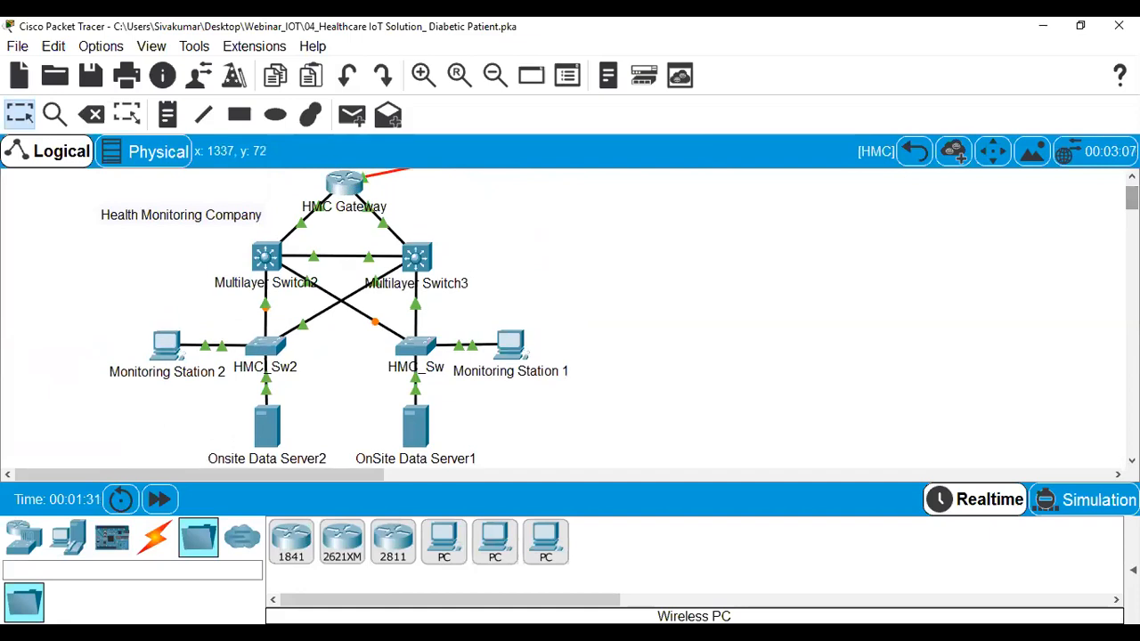
{"action": "left_click", "coordinate": [917, 153]}
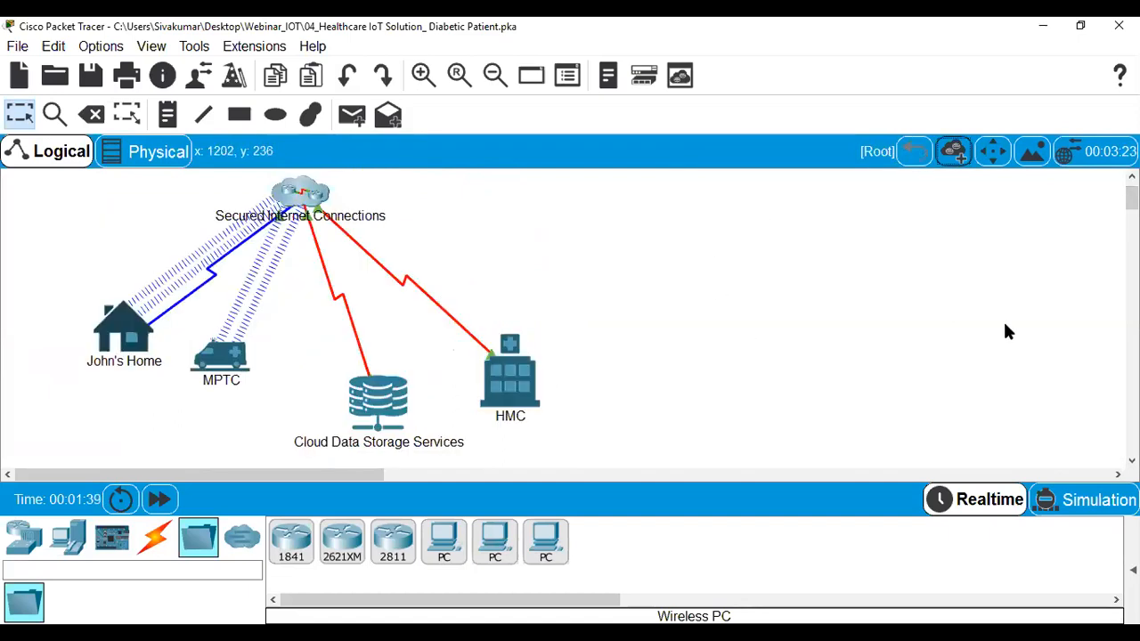
Enter the patient's home cluster showing tablet, smartwatch, glucose meter and gateway, keeping the tablet's name unchanged.
{"action": "scroll", "coordinate": [1132, 198], "scroll_direction": "up", "scroll_amount": 1}
{"action": "scroll", "coordinate": [1132, 198], "scroll_direction": "down", "scroll_amount": 2}
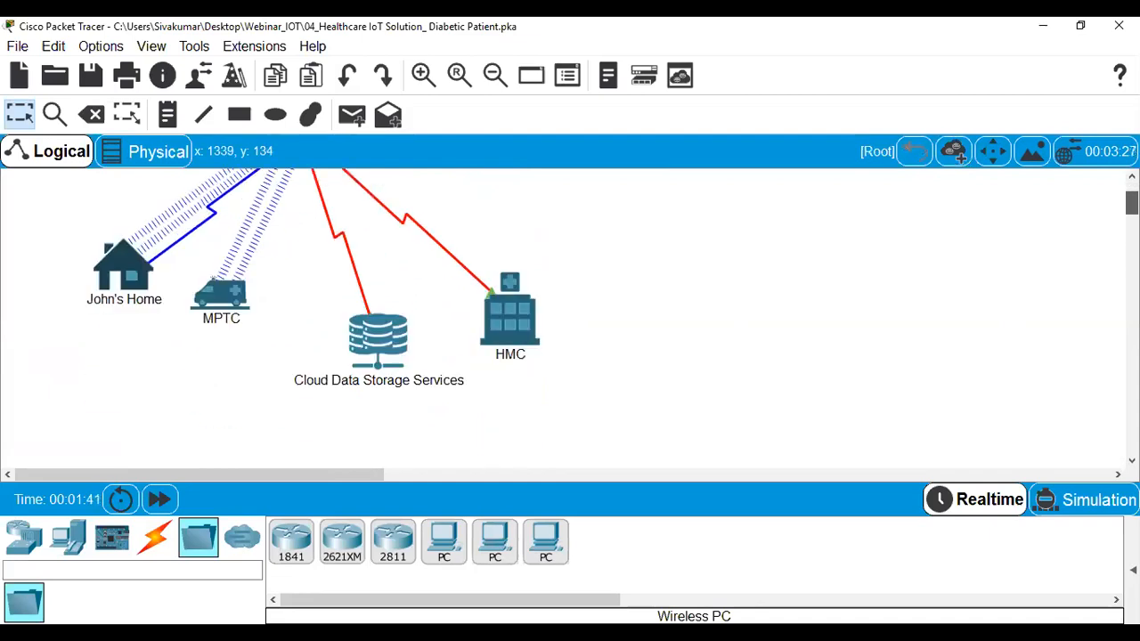
{"action": "scroll", "coordinate": [1132, 198], "scroll_direction": "up", "scroll_amount": 1}
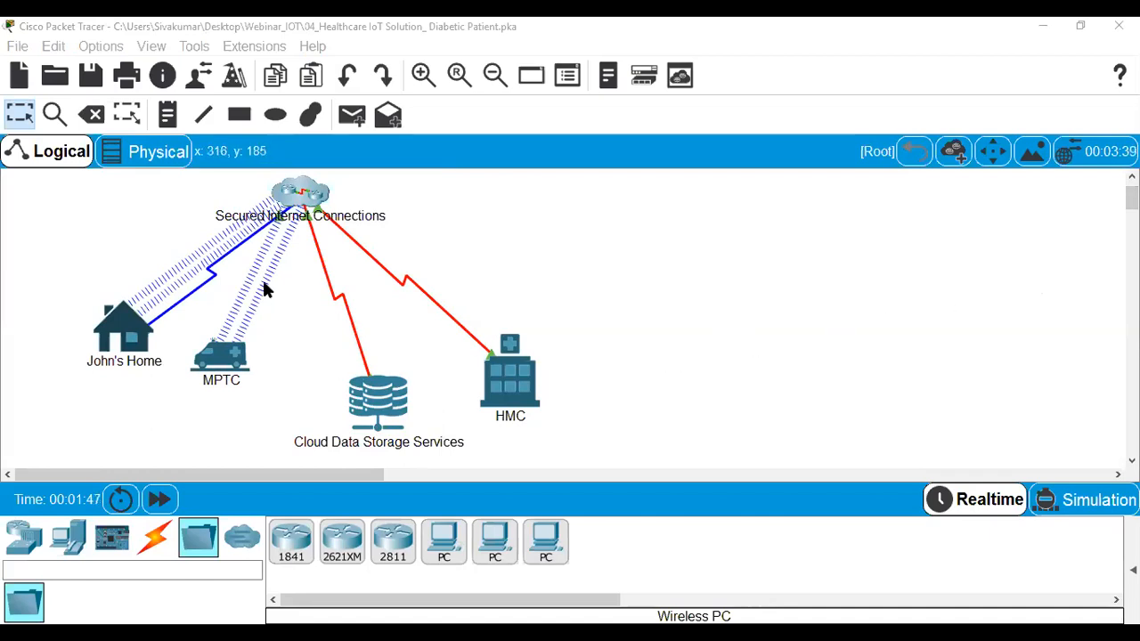
{"action": "left_click", "coordinate": [138, 332]}
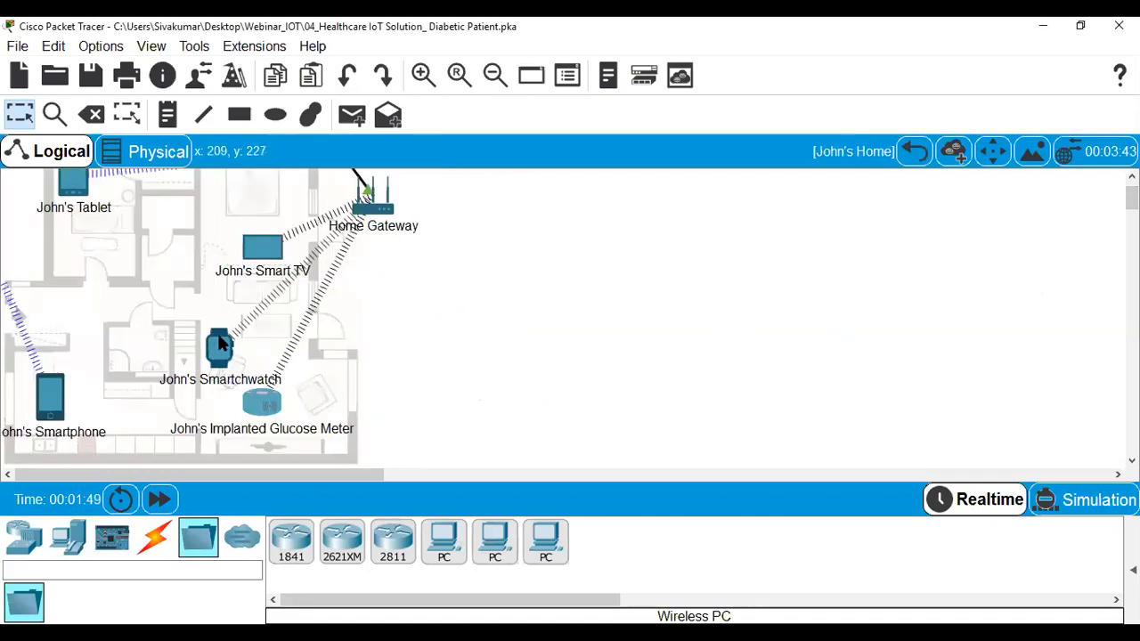
{"action": "left_click", "coordinate": [68, 198]}
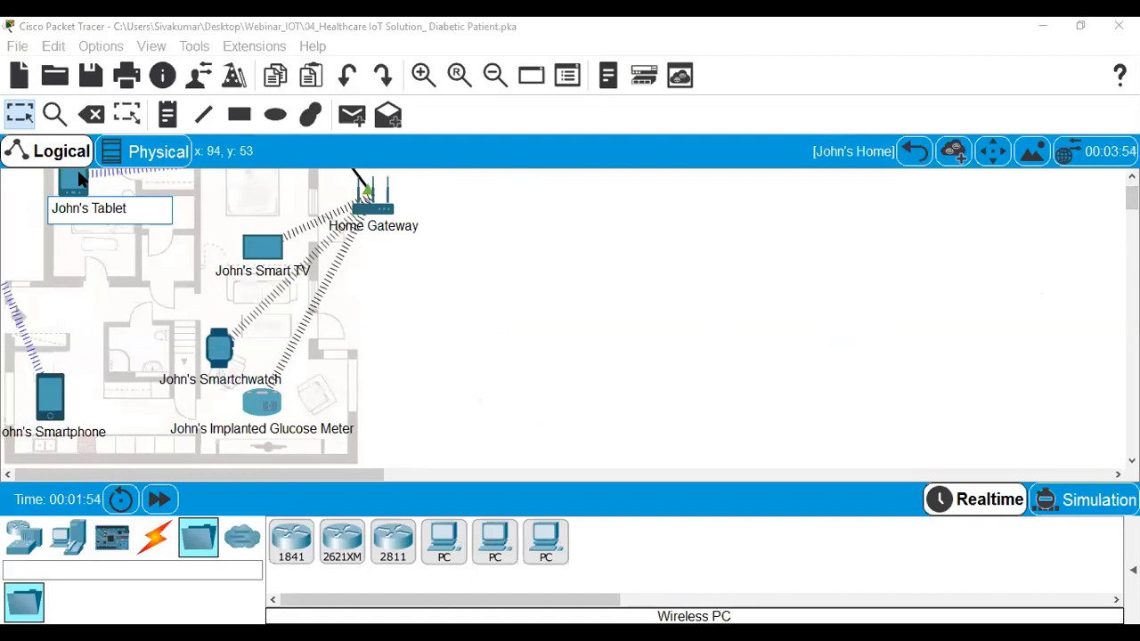
{"action": "left_click", "coordinate": [103, 174]}
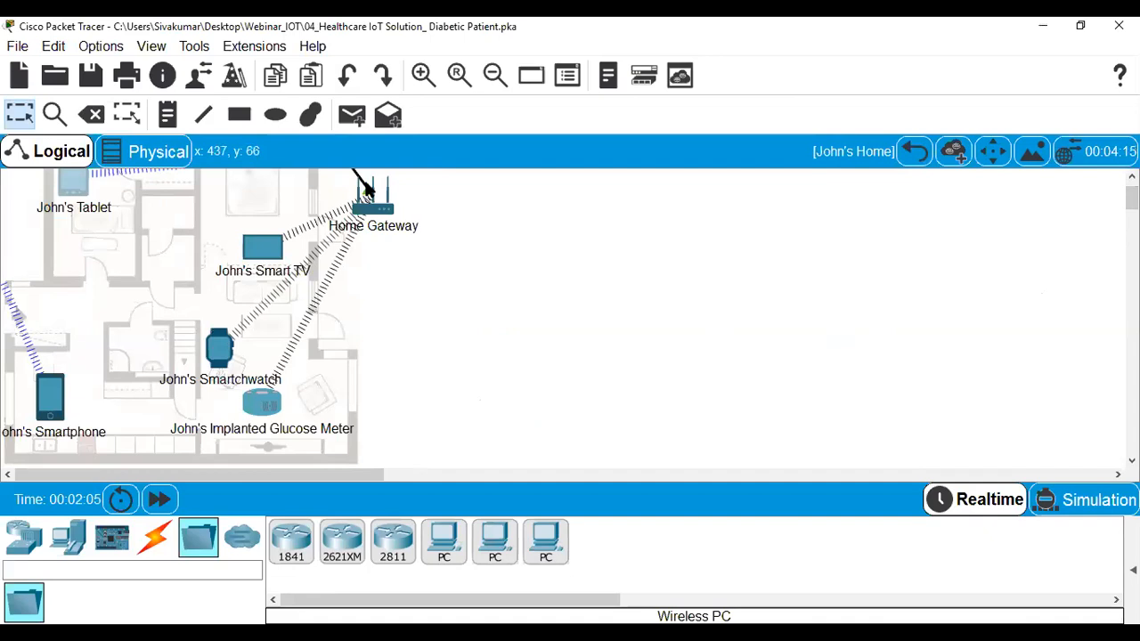
Start opening another network file, discarding unsaved changes to the diabetic patient network.
{"action": "left_click", "coordinate": [16, 46]}
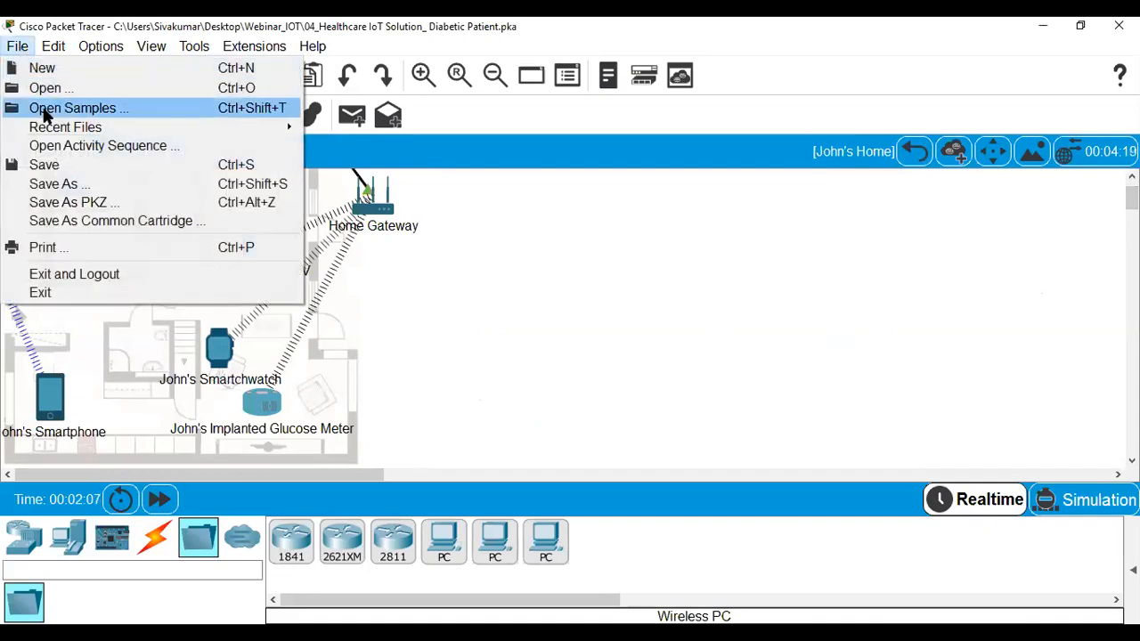
{"action": "key", "text": "Return"}
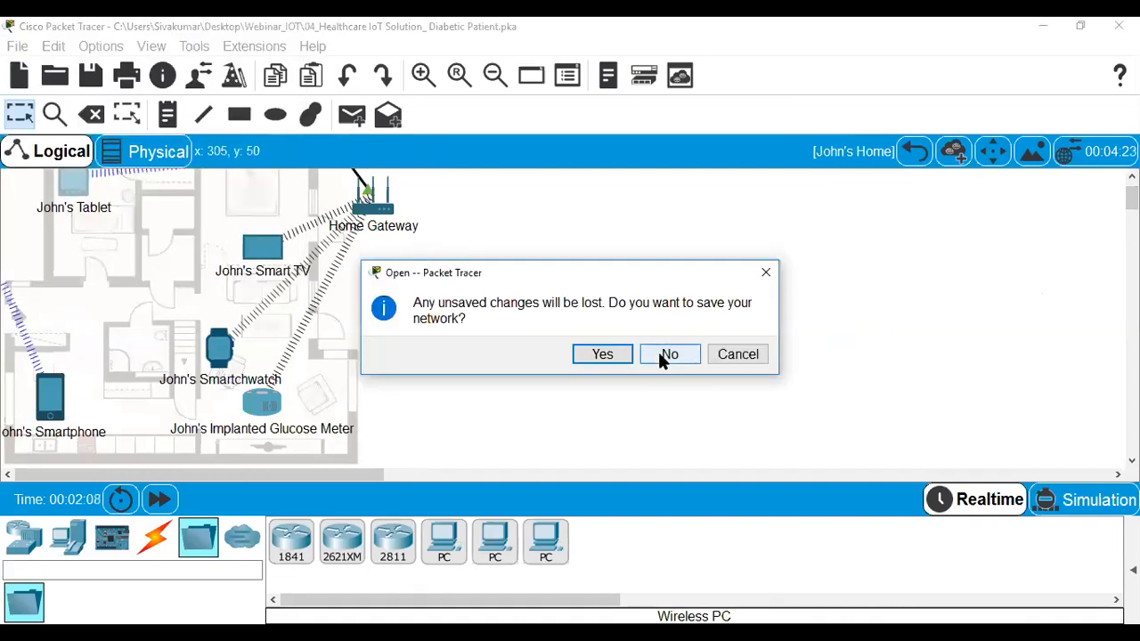
{"action": "left_click", "coordinate": [668, 354]}
Open 05_ Environmental Controls and show Intercity's environment at 68.30 F and 83.33 % sunlight.
{"action": "left_click", "coordinate": [269, 205]}
{"action": "double_click", "coordinate": [270, 206]}
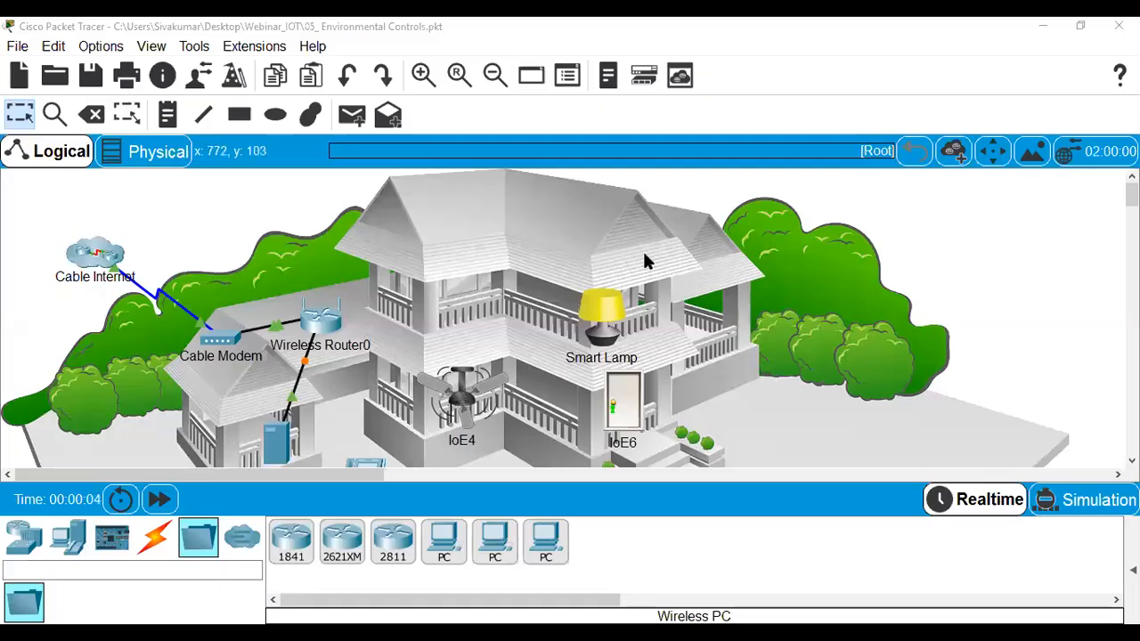
{"action": "left_click", "coordinate": [1078, 169]}
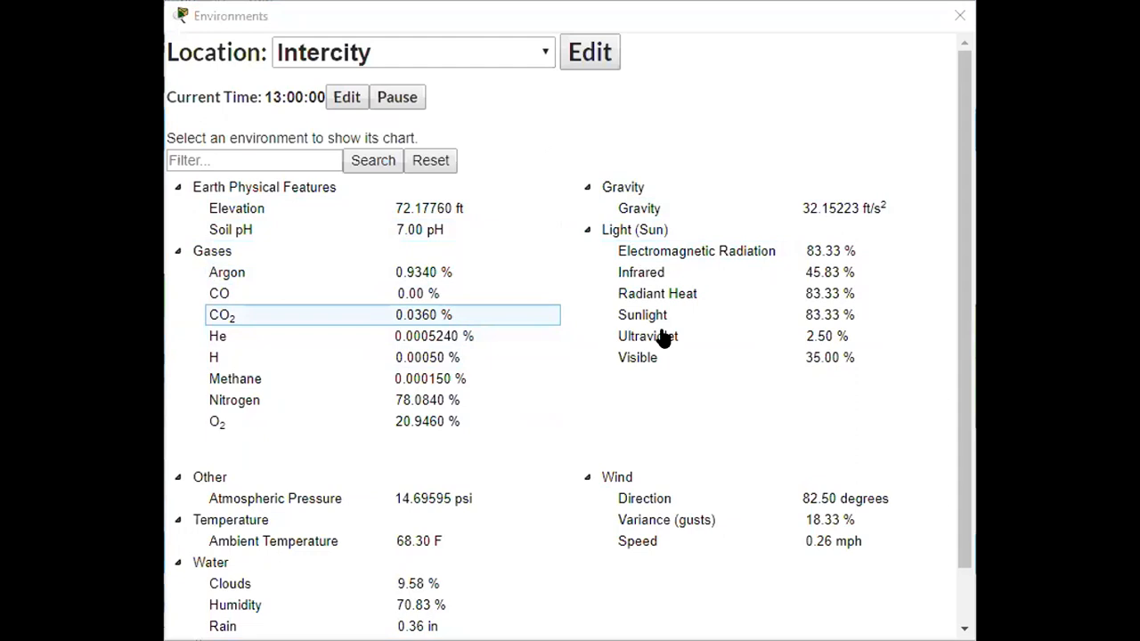
{"action": "left_click_drag", "start_coordinate": [960, 294], "coordinate": [960, 346]}
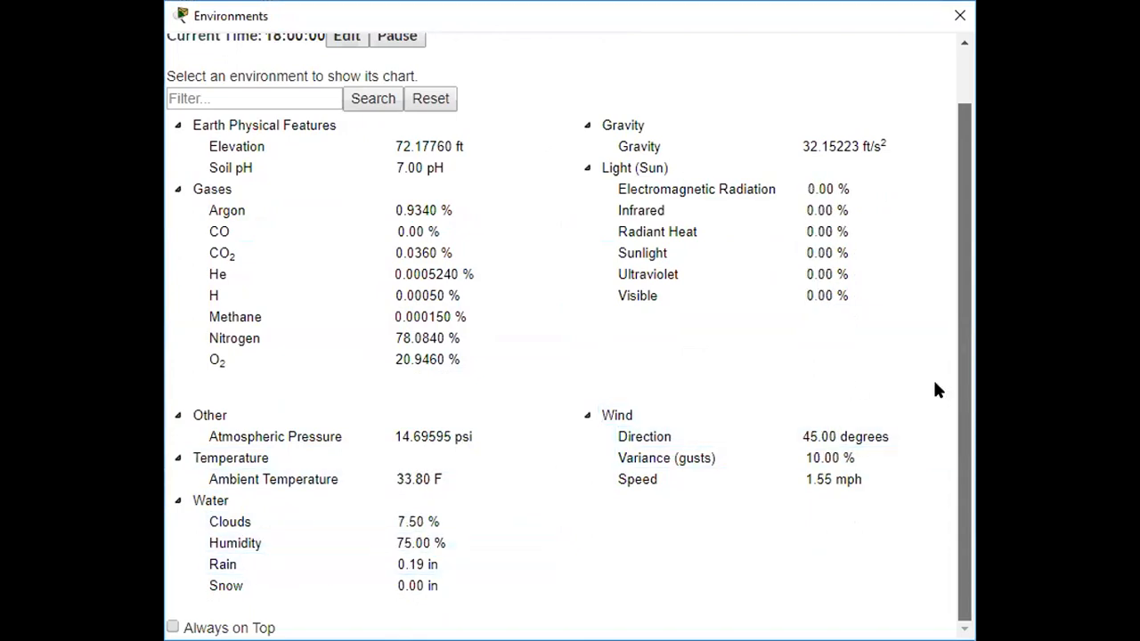
{"action": "scroll", "coordinate": [950, 268], "scroll_direction": "up", "scroll_amount": 1}
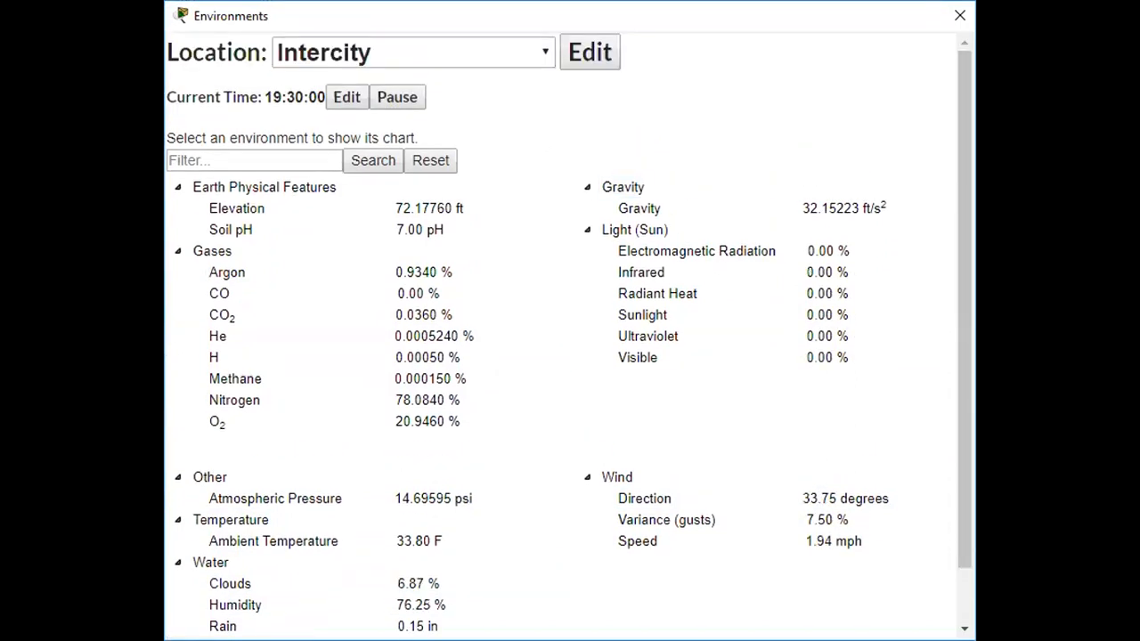
{"action": "left_click", "coordinate": [590, 76]}
Add the Gamma, CO2, Hydrogen and Methane lines to the Intercity keyframe graph.
{"action": "left_click", "coordinate": [591, 76]}
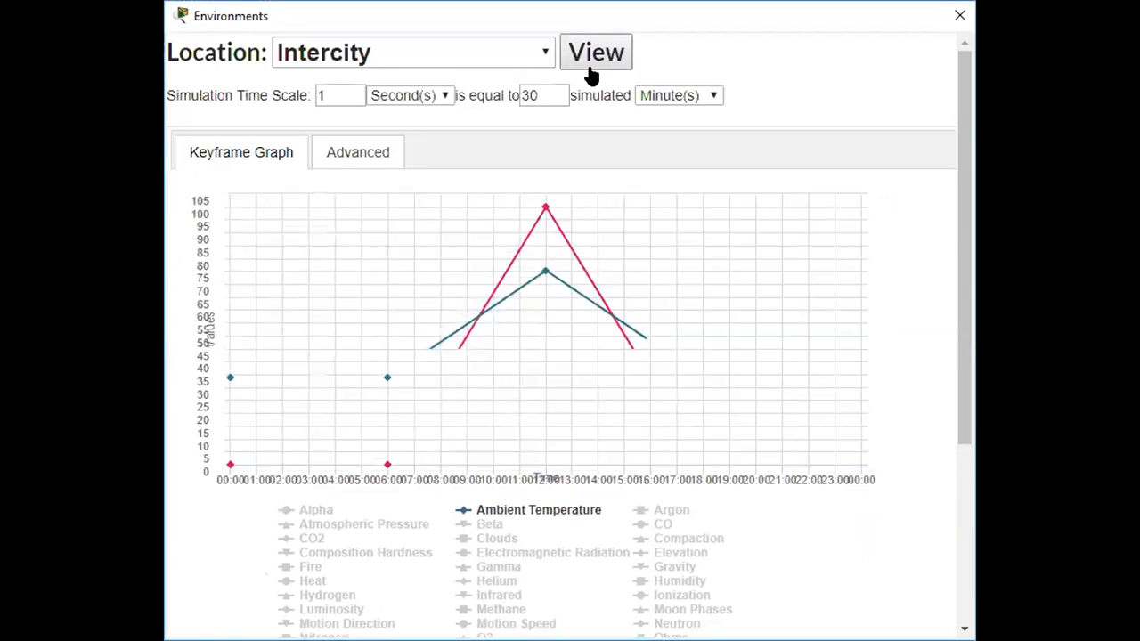
{"action": "mouse_move", "coordinate": [492, 276]}
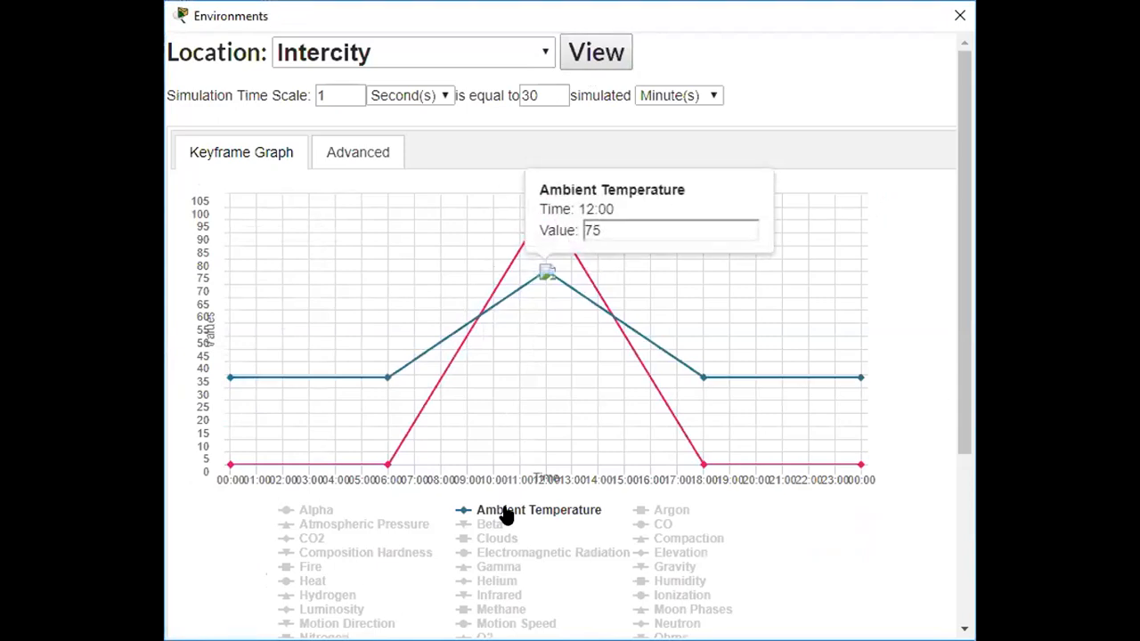
{"action": "mouse_move", "coordinate": [707, 417]}
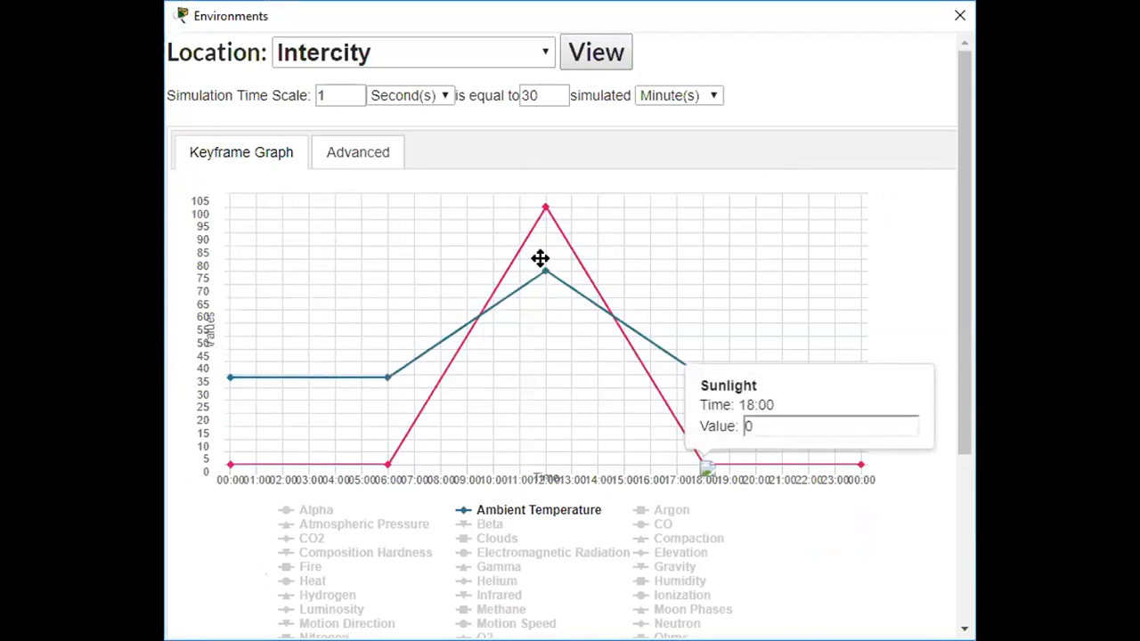
{"action": "mouse_move", "coordinate": [545, 267]}
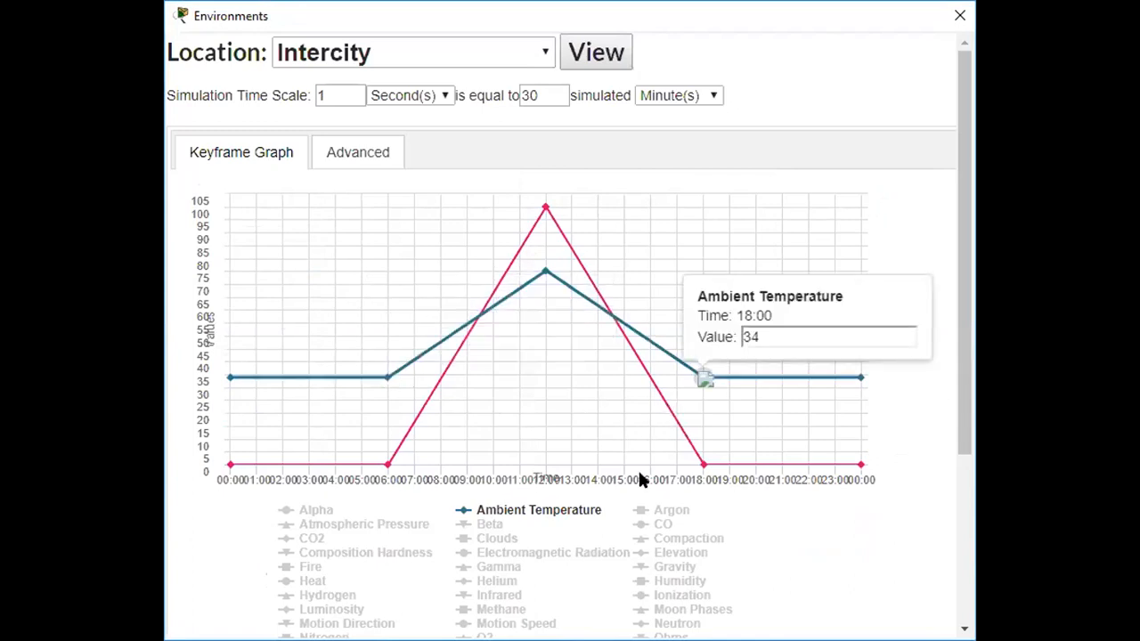
{"action": "left_click", "coordinate": [497, 568]}
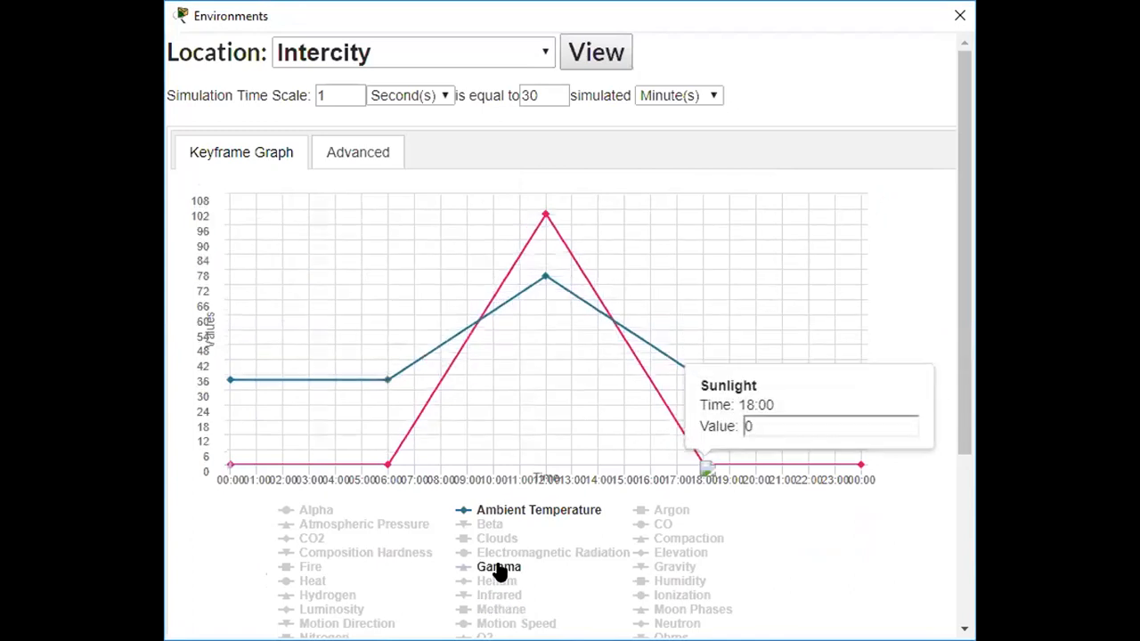
{"action": "left_click", "coordinate": [319, 541]}
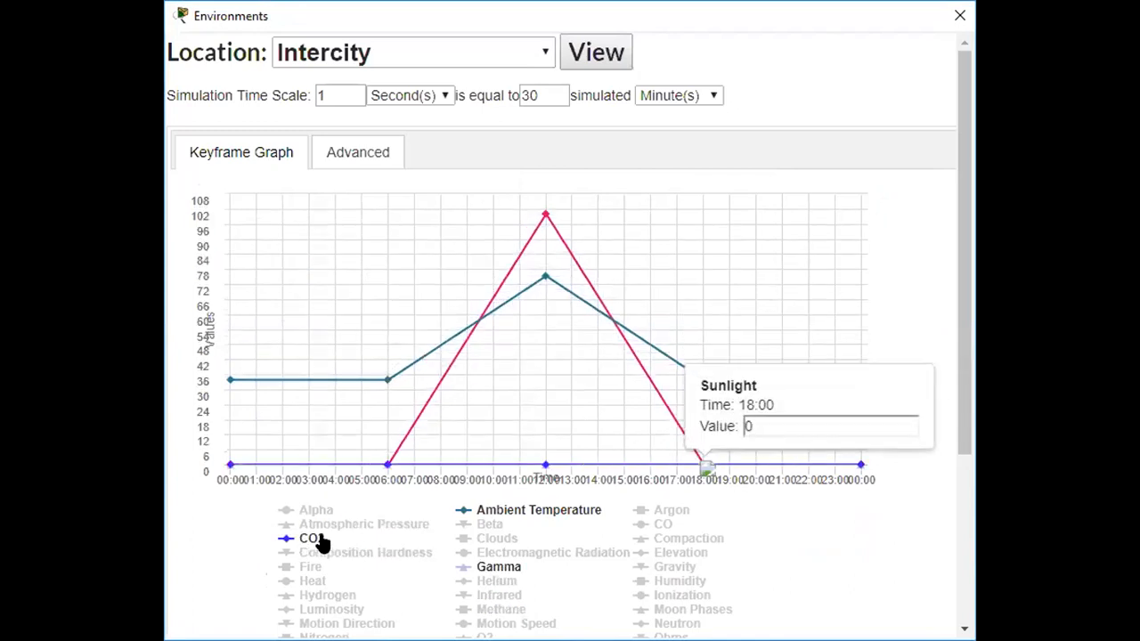
{"action": "left_click", "coordinate": [323, 553]}
{"action": "left_click", "coordinate": [318, 599]}
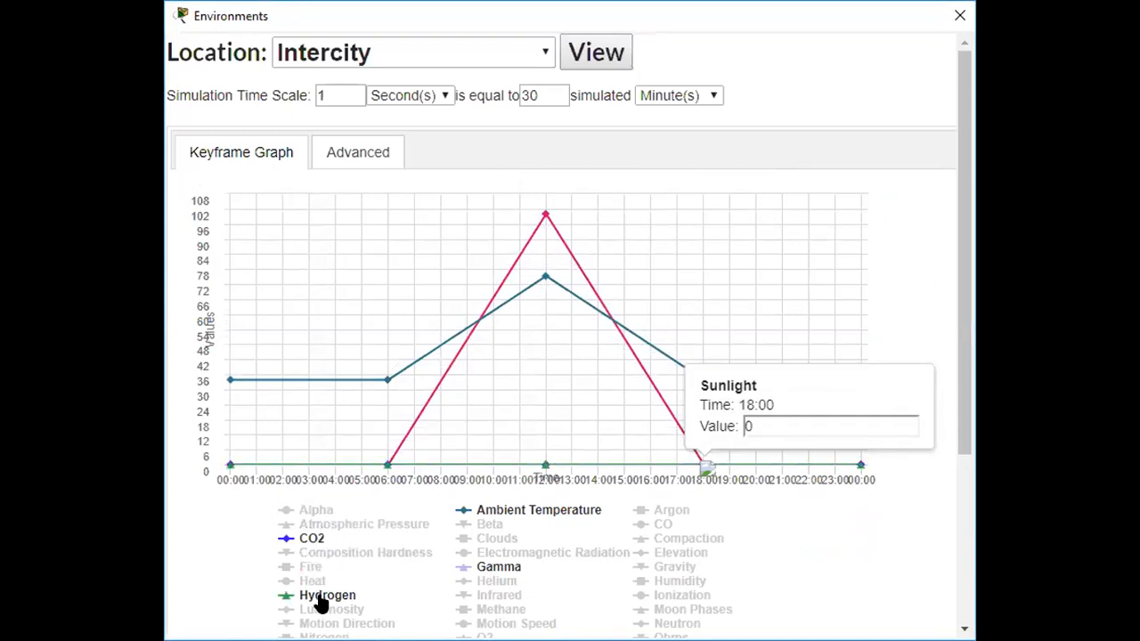
{"action": "left_click", "coordinate": [497, 612]}
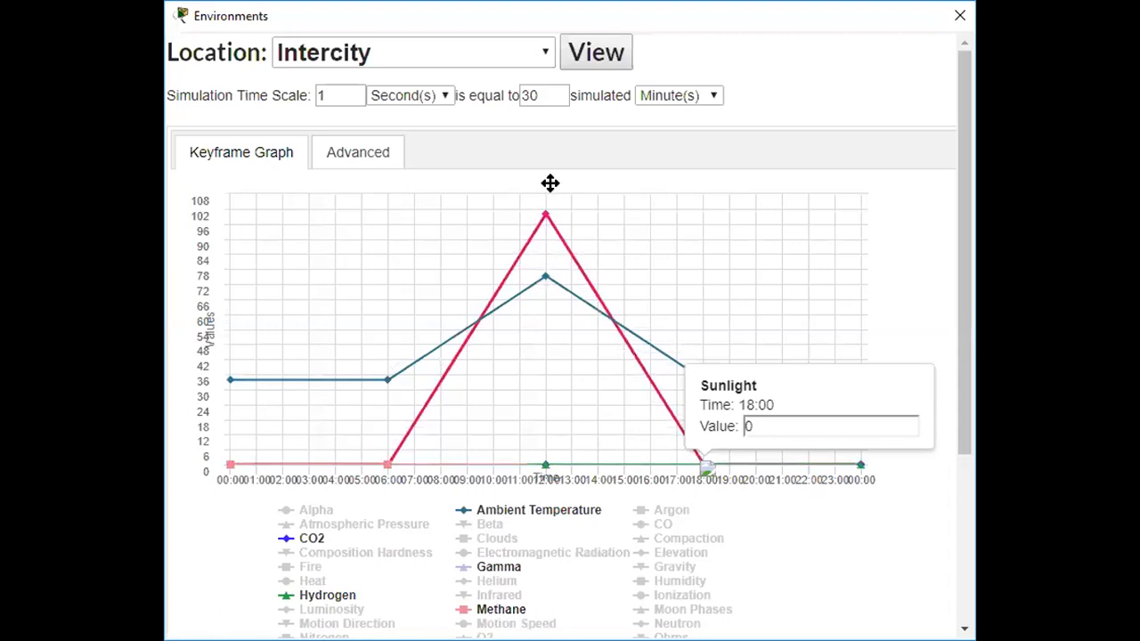
Reopen the environment editor on its Advanced settings, showing keyframe 1/5 with Blank.xml defaults.
{"action": "left_click", "coordinate": [622, 65]}
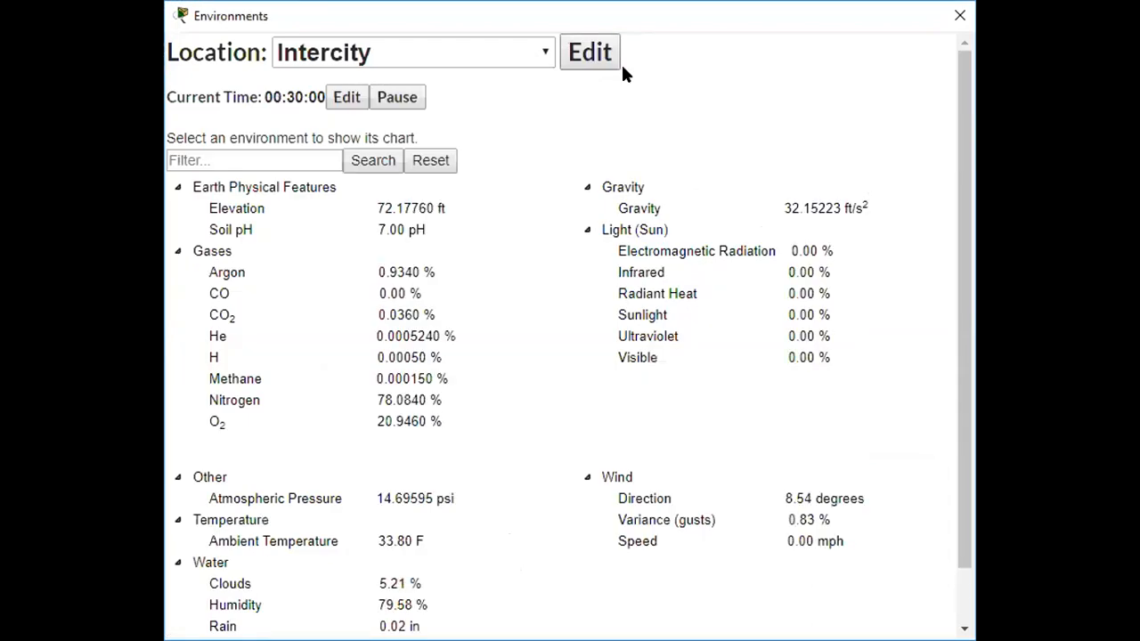
{"action": "left_click_drag", "start_coordinate": [962, 204], "coordinate": [619, 111]}
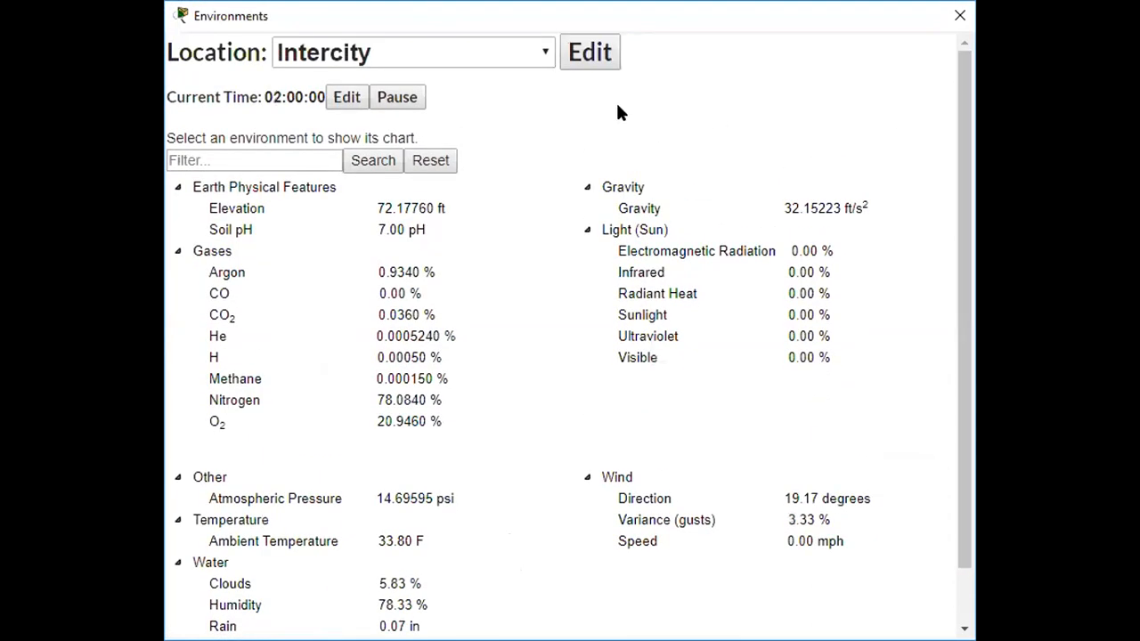
{"action": "left_click", "coordinate": [576, 69]}
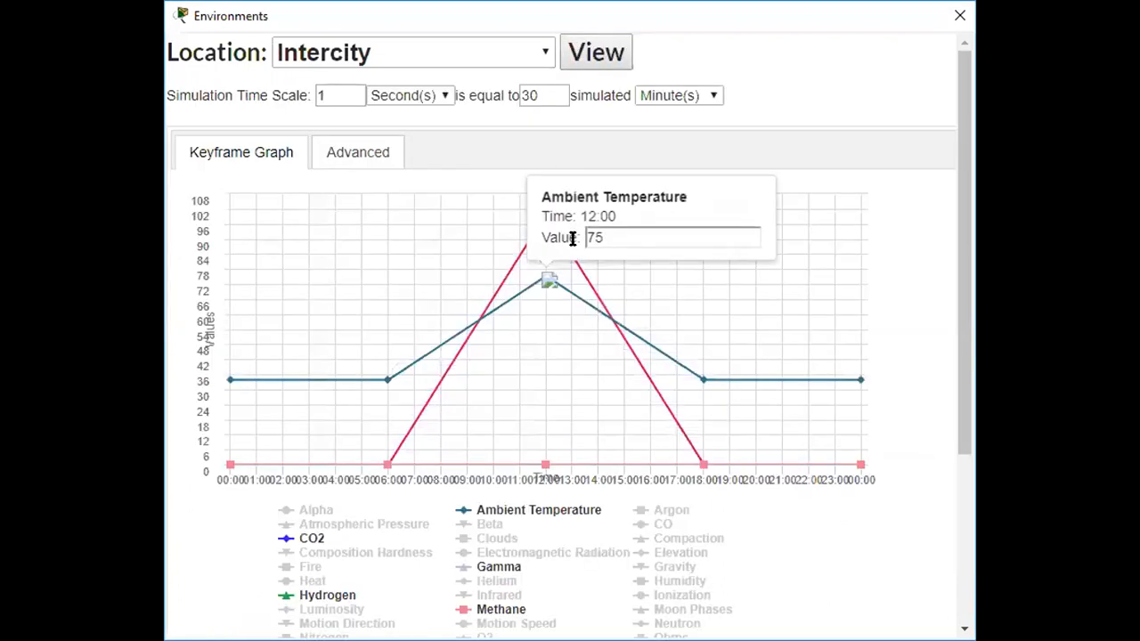
{"action": "left_click", "coordinate": [363, 148]}
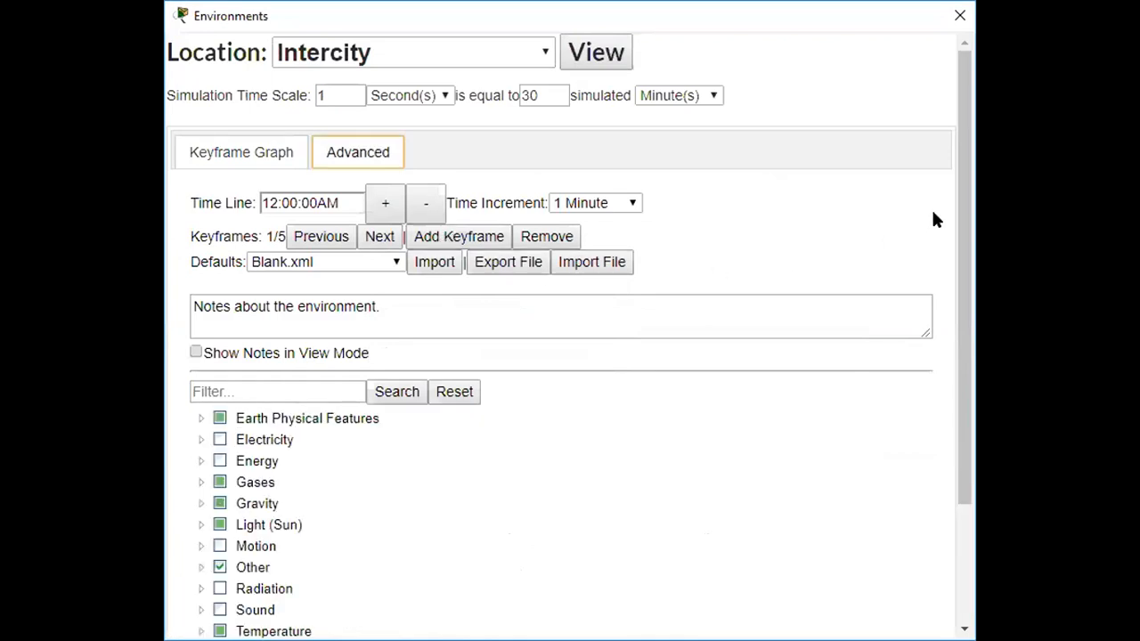
{"action": "scroll", "coordinate": [957, 212], "scroll_direction": "down", "scroll_amount": 3}
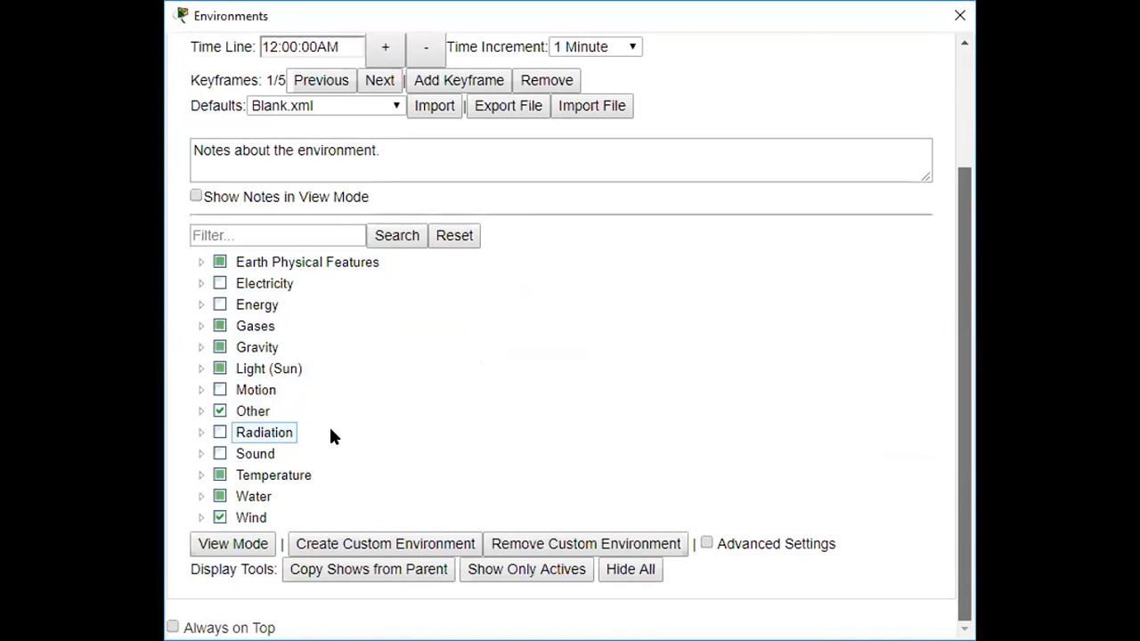
{"action": "left_click", "coordinate": [686, 71]}
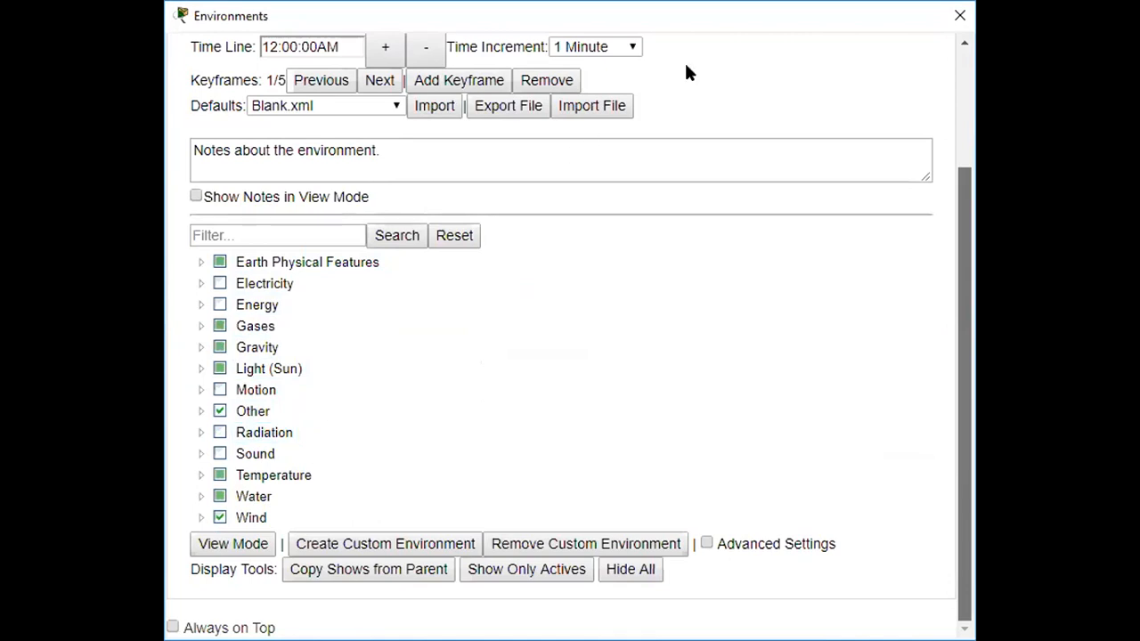
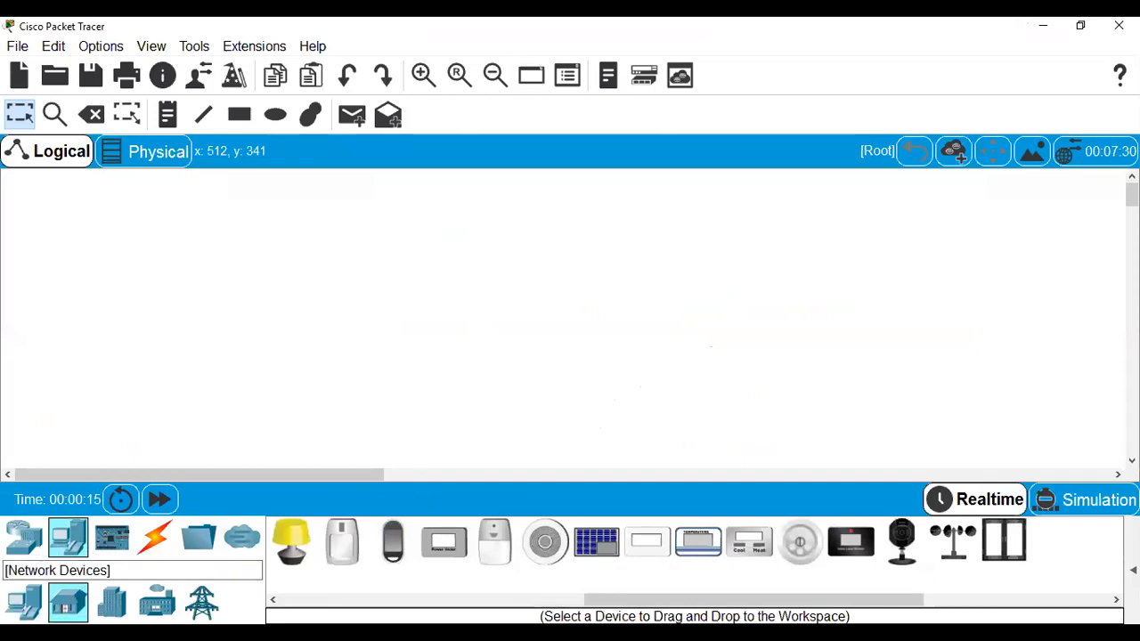
Place a Home Gateway from the wireless network devices onto the workspace.
{"action": "left_click", "coordinate": [34, 547]}
{"action": "left_click", "coordinate": [155, 603]}
{"action": "left_click_drag", "start_coordinate": [900, 548], "coordinate": [532, 249]}
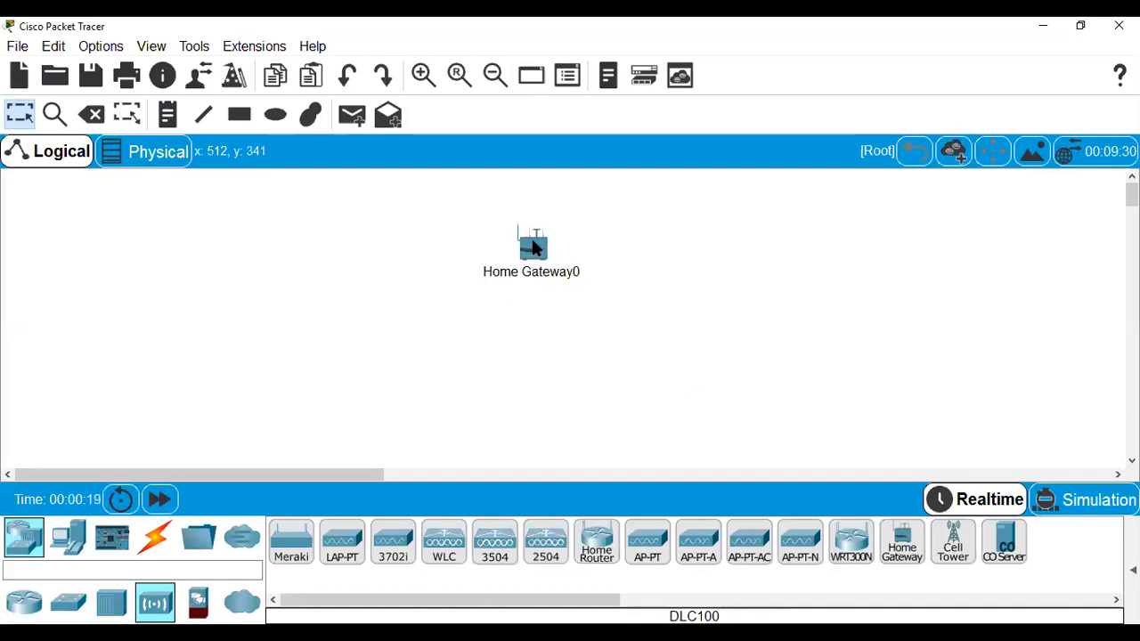
Browse the End Devices categories: components, sensors, actuators, then home IoT devices.
{"action": "left_click", "coordinate": [80, 543]}
{"action": "left_click", "coordinate": [108, 545]}
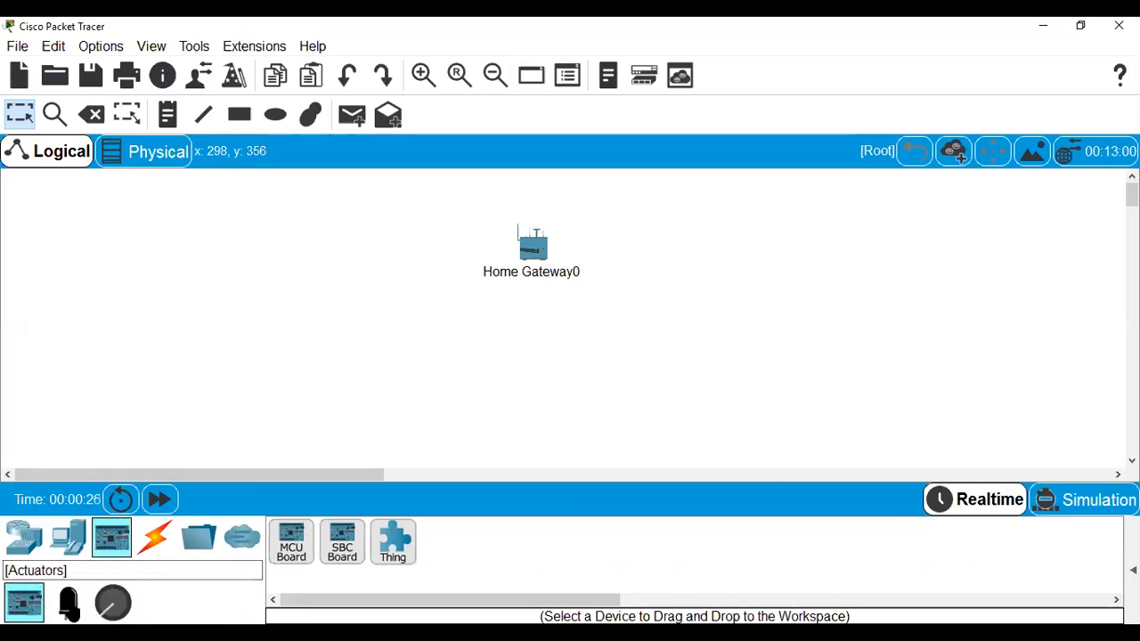
{"action": "left_click", "coordinate": [68, 603]}
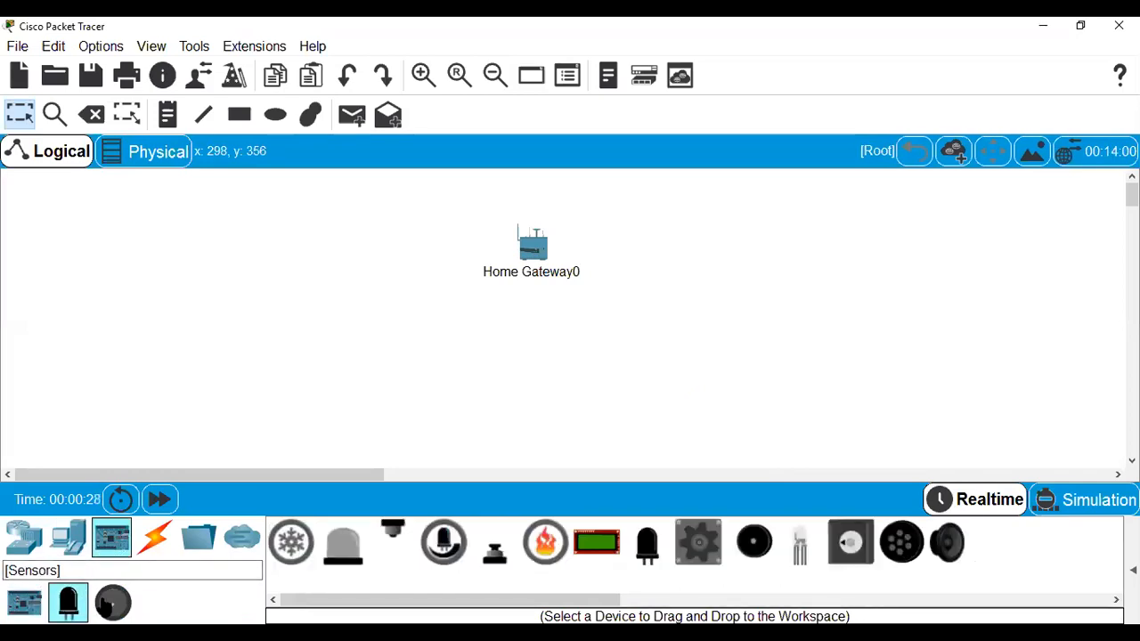
{"action": "left_click", "coordinate": [111, 603]}
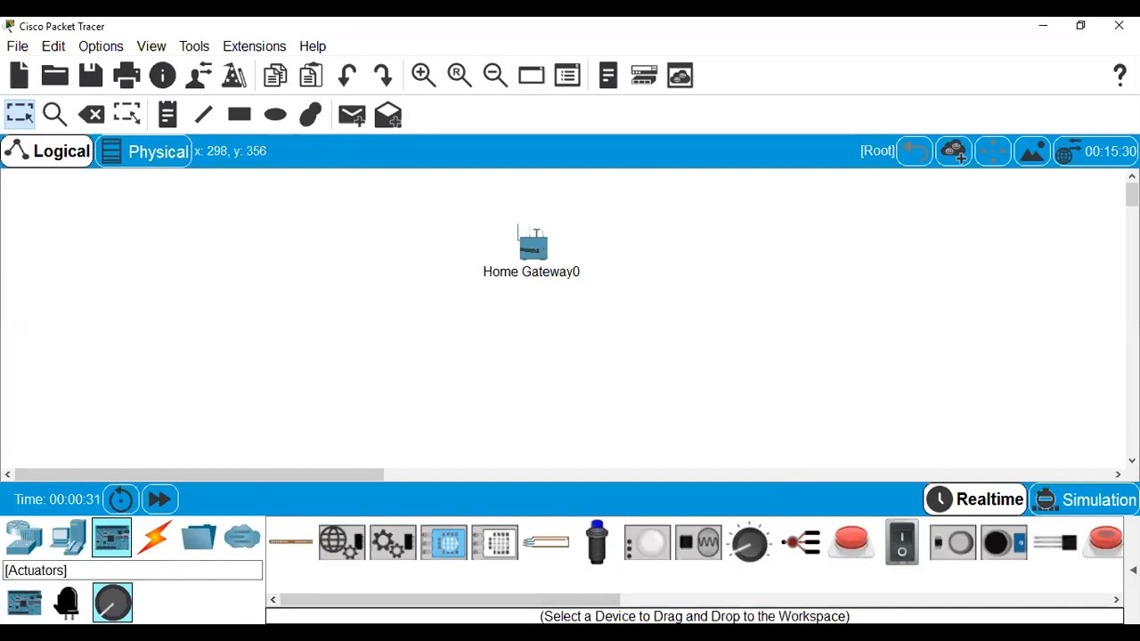
{"action": "left_click", "coordinate": [68, 538]}
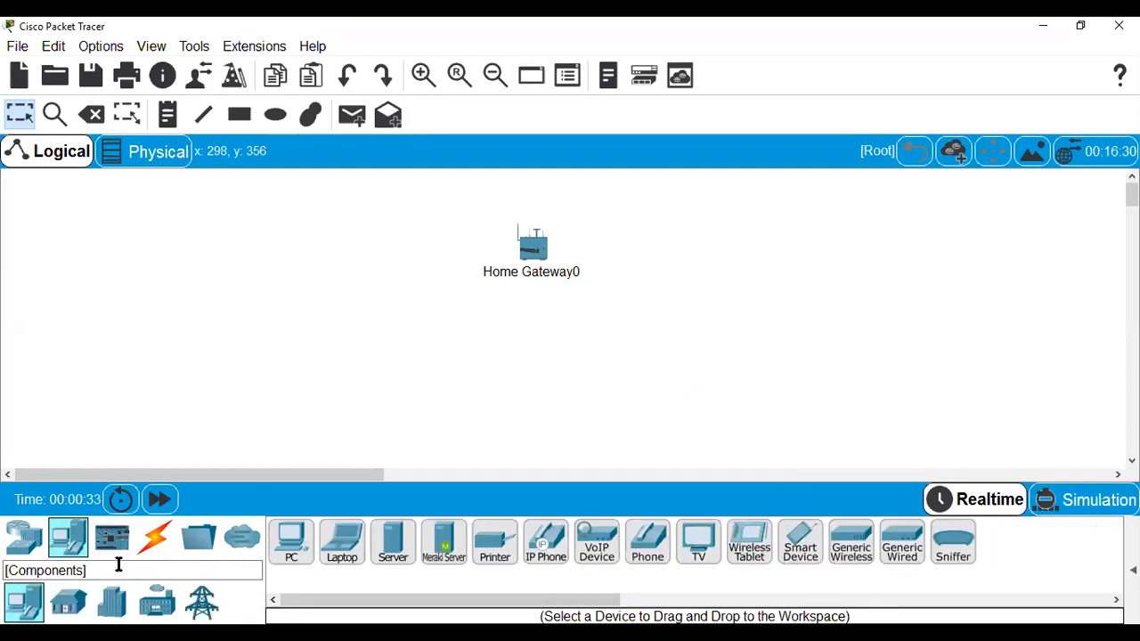
{"action": "left_click", "coordinate": [68, 603]}
Place a webcam and a motion detector below the gateway, then nudge the gateway up.
{"action": "left_click_drag", "start_coordinate": [902, 543], "coordinate": [448, 361]}
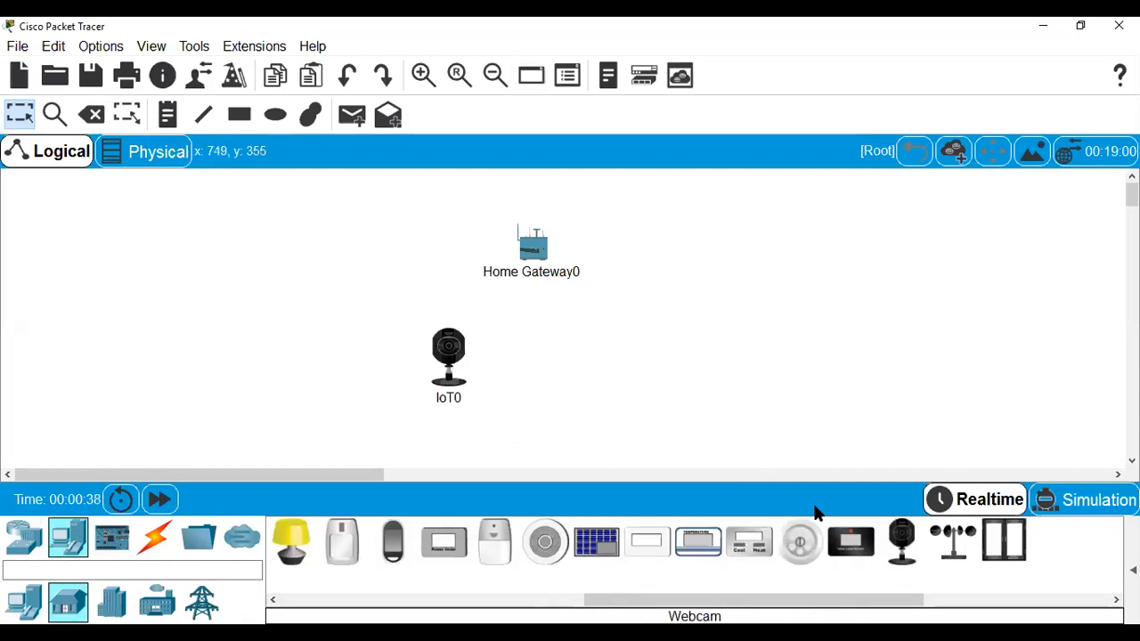
{"action": "mouse_move", "coordinate": [497, 545]}
{"action": "left_mouse_down"}
{"action": "mouse_move", "coordinate": [602, 389]}
{"action": "mouse_move", "coordinate": [495, 549]}
{"action": "left_mouse_up"}
{"action": "left_click_drag", "start_coordinate": [702, 595], "coordinate": [558, 600]}
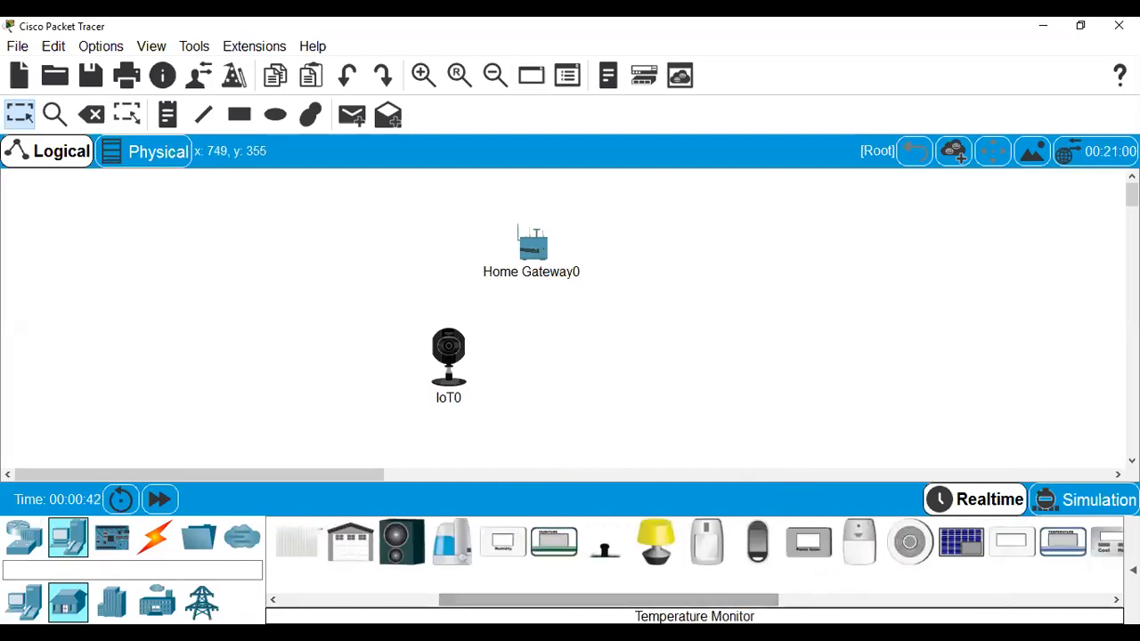
{"action": "left_click", "coordinate": [125, 599]}
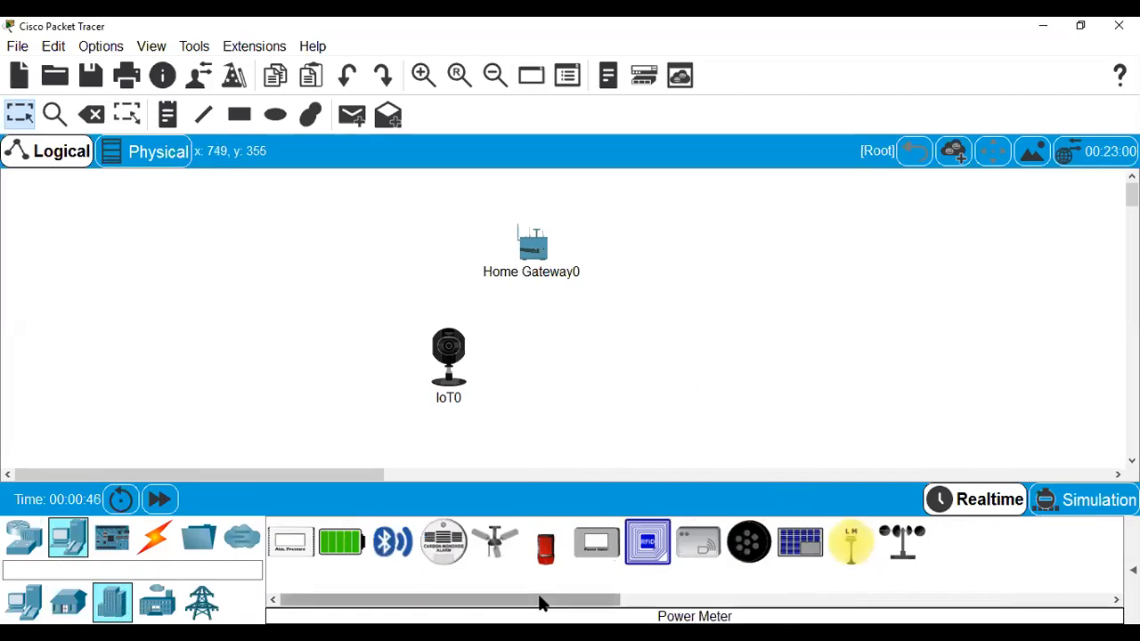
{"action": "left_click", "coordinate": [71, 603]}
{"action": "left_click_drag", "start_coordinate": [718, 542], "coordinate": [636, 373]}
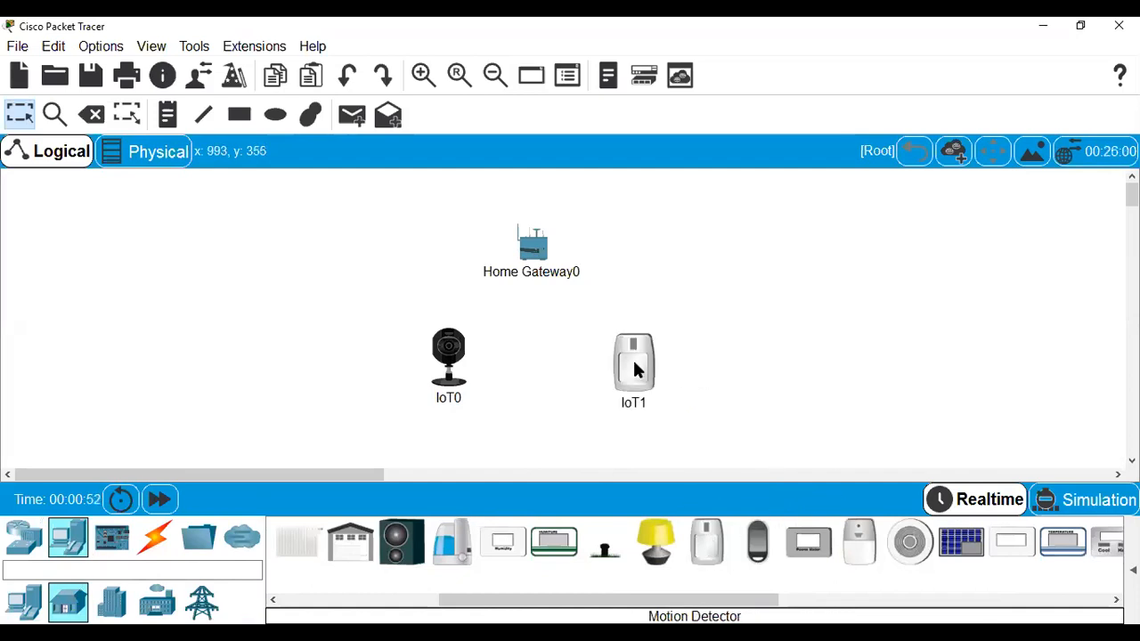
{"action": "left_click_drag", "start_coordinate": [538, 256], "coordinate": [545, 244]}
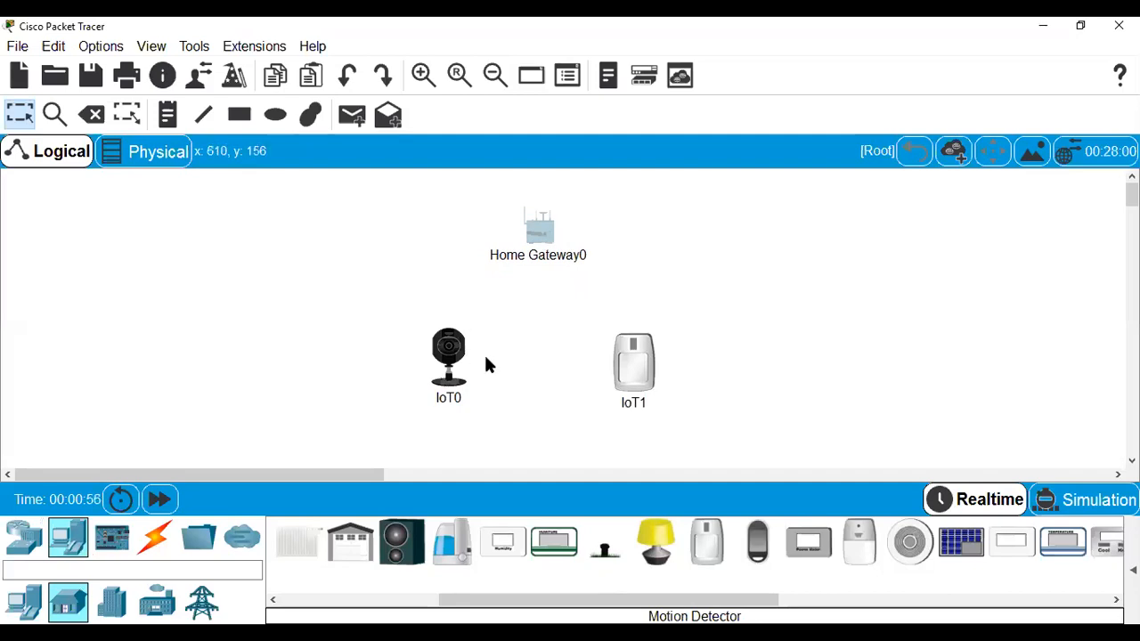
Open Home Gateway0's settings window and enlarge its device picture.
{"action": "left_click", "coordinate": [544, 231]}
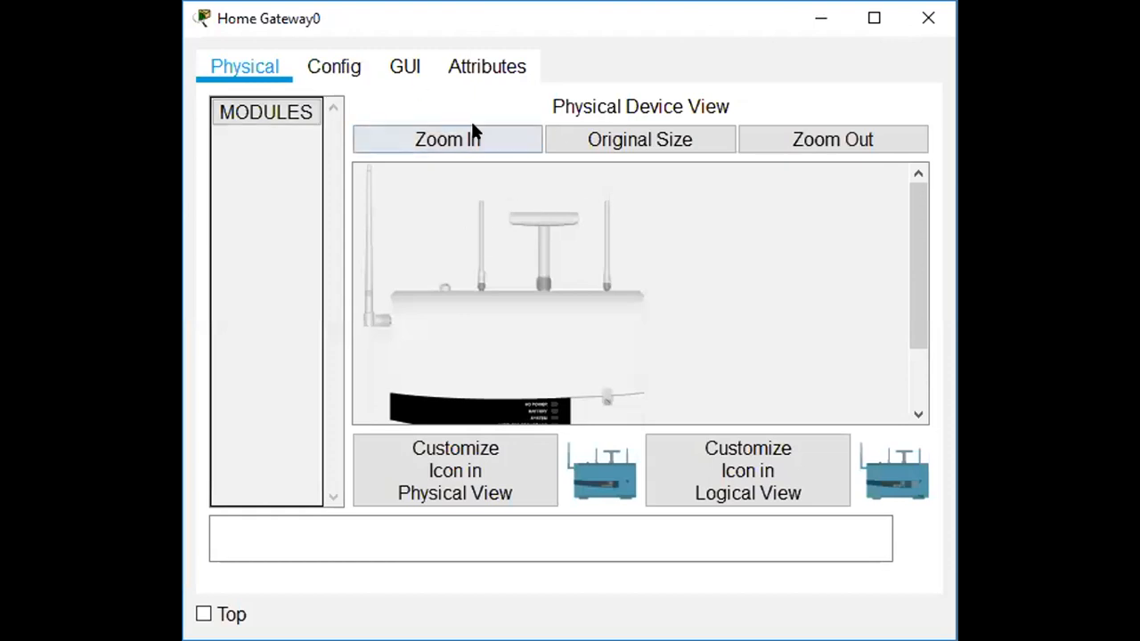
{"action": "left_click", "coordinate": [360, 76]}
{"action": "left_click_drag", "start_coordinate": [919, 286], "coordinate": [940, 399]}
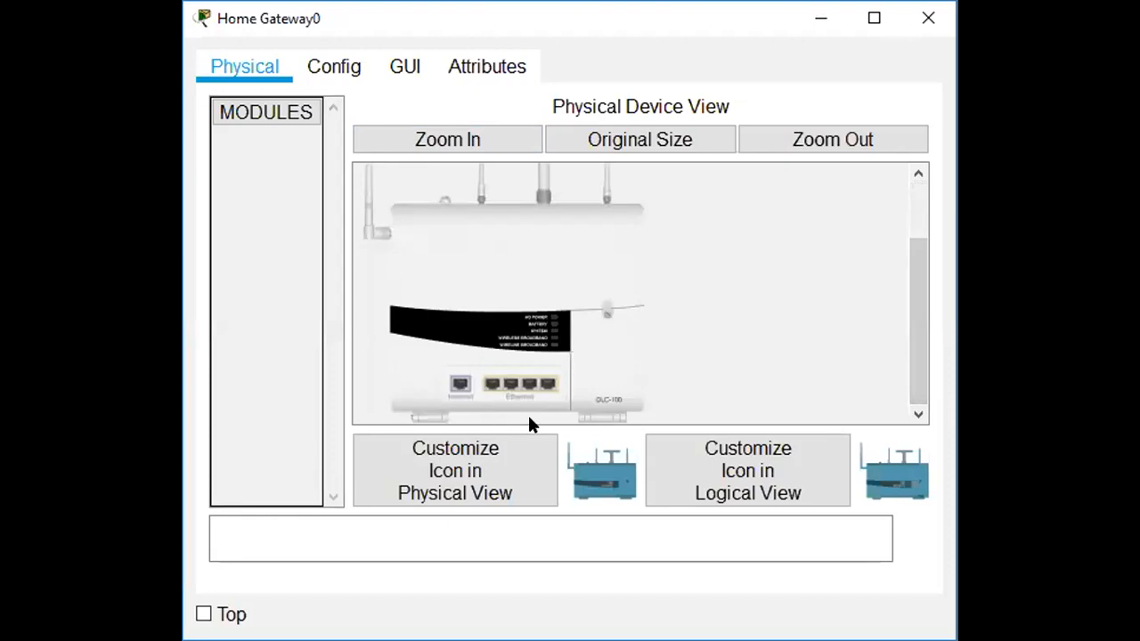
{"action": "key", "text": "alt+Tab"}
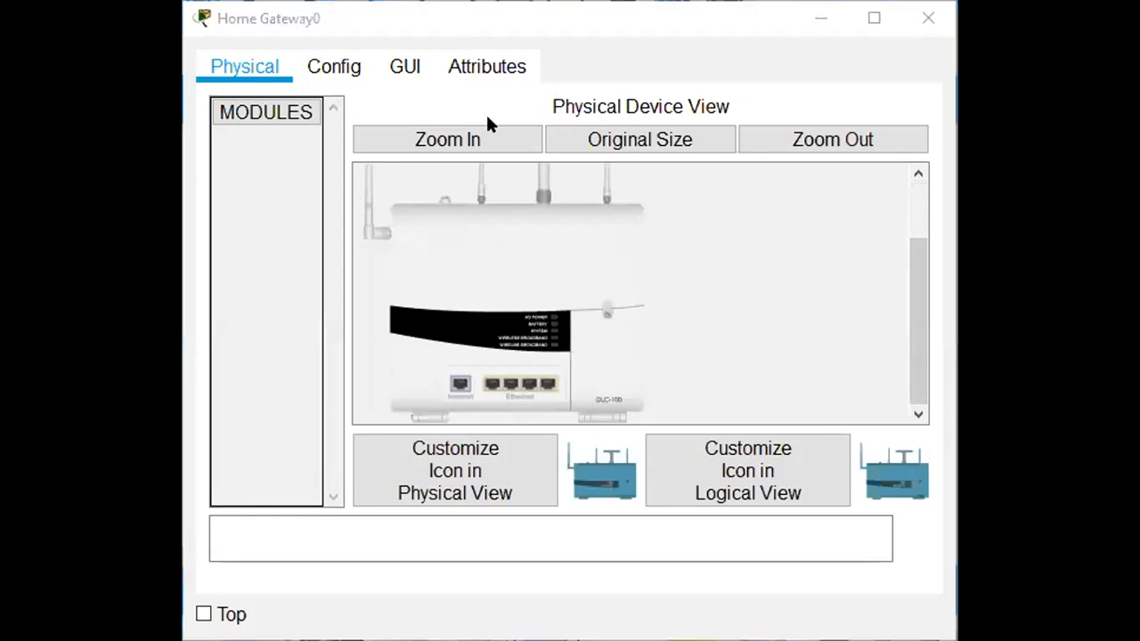
{"action": "left_click", "coordinate": [475, 145]}
{"action": "left_click_drag", "start_coordinate": [917, 261], "coordinate": [938, 390]}
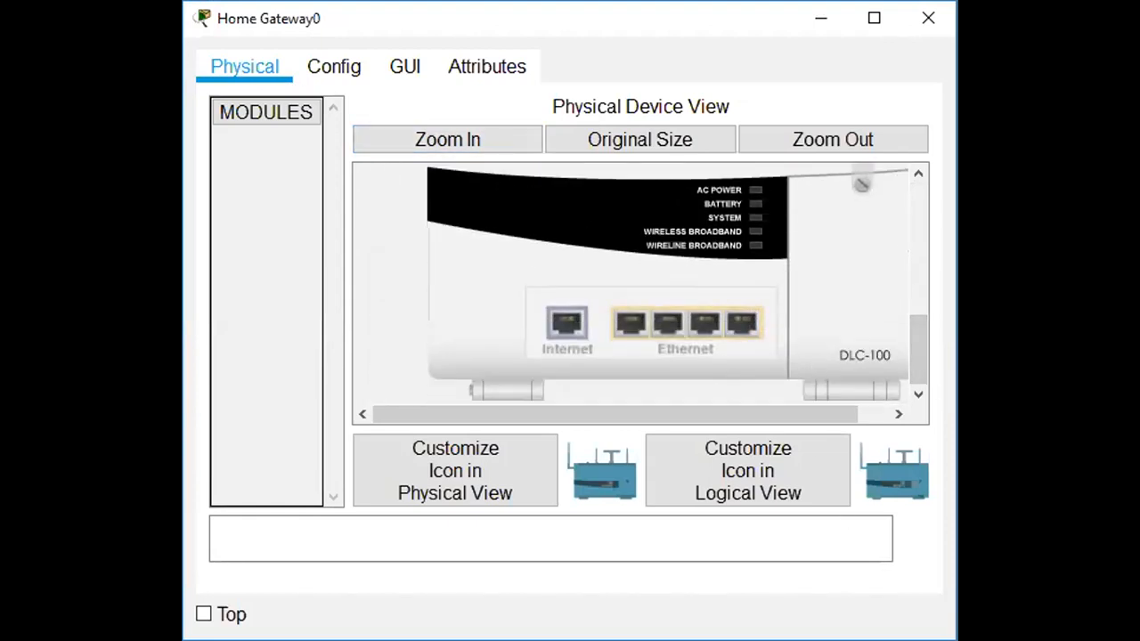
Review Home Gateway0's Config, GUI and Physical views, ending on Config.
{"action": "left_click", "coordinate": [336, 62]}
{"action": "left_click", "coordinate": [392, 69]}
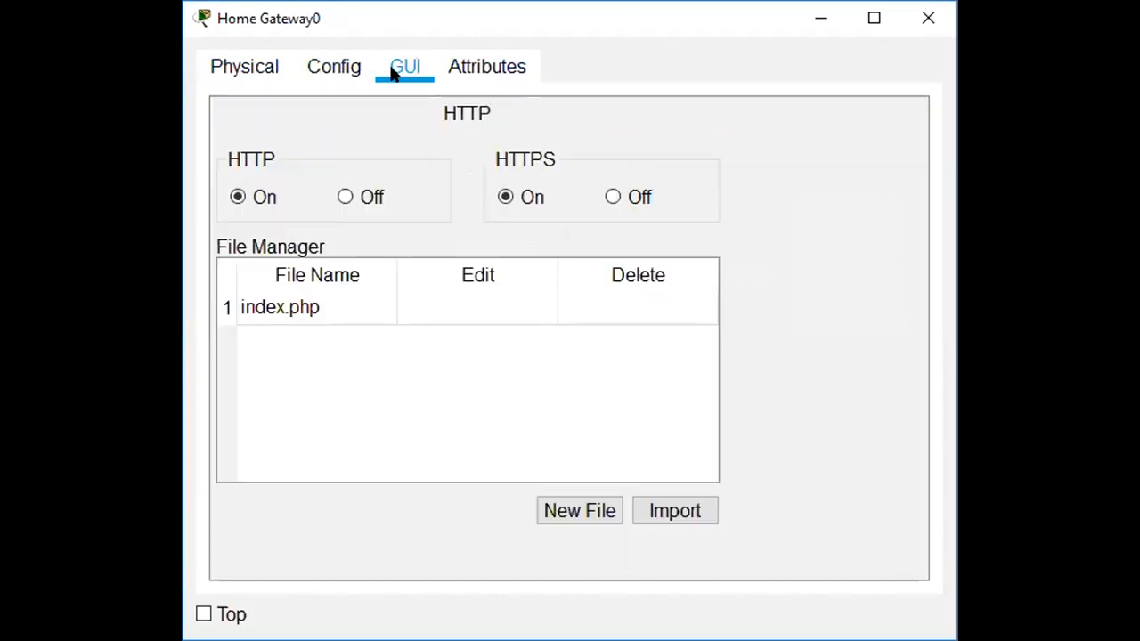
{"action": "left_click", "coordinate": [247, 79]}
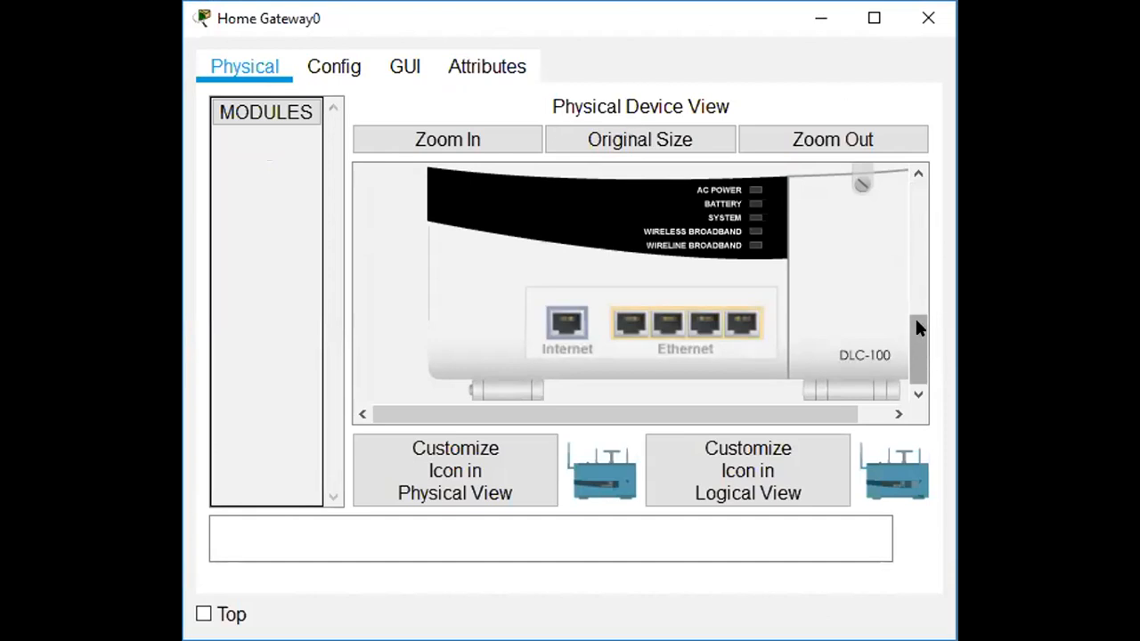
{"action": "left_click", "coordinate": [341, 65]}
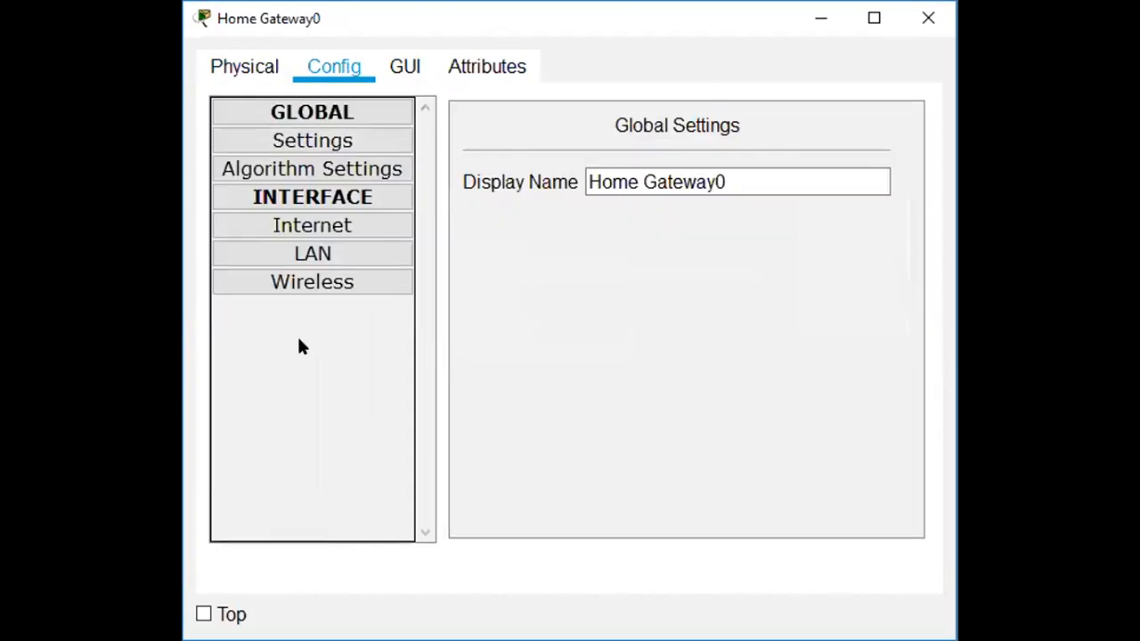
Check Home Gateway0's LAN IP address, then go to its Wireless settings.
{"action": "left_click", "coordinate": [309, 255]}
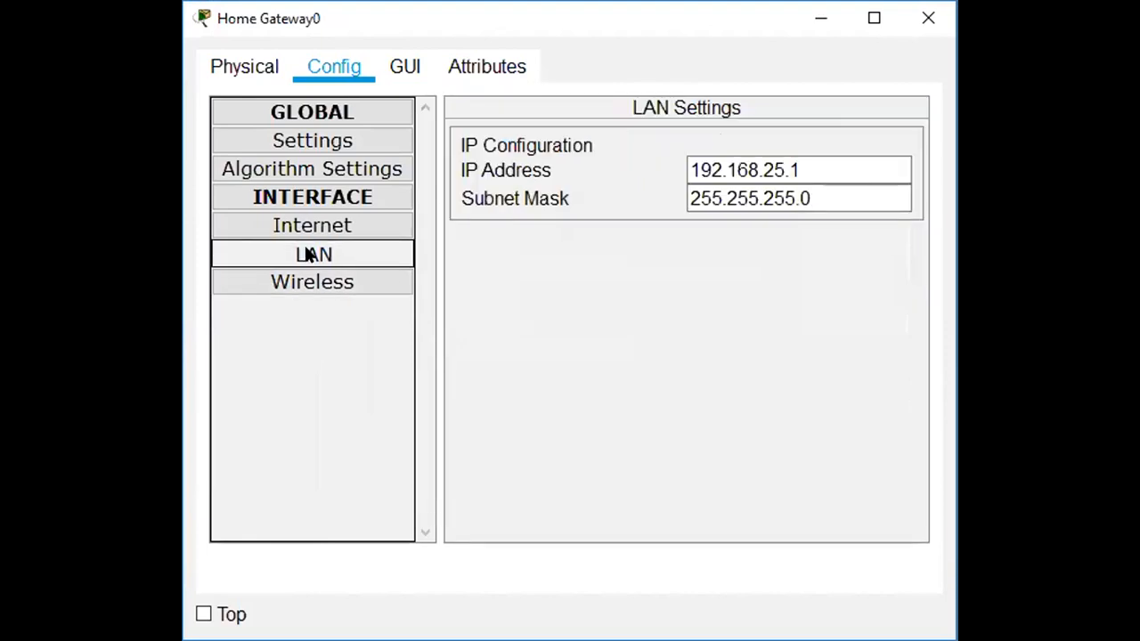
{"action": "left_click", "coordinate": [785, 169]}
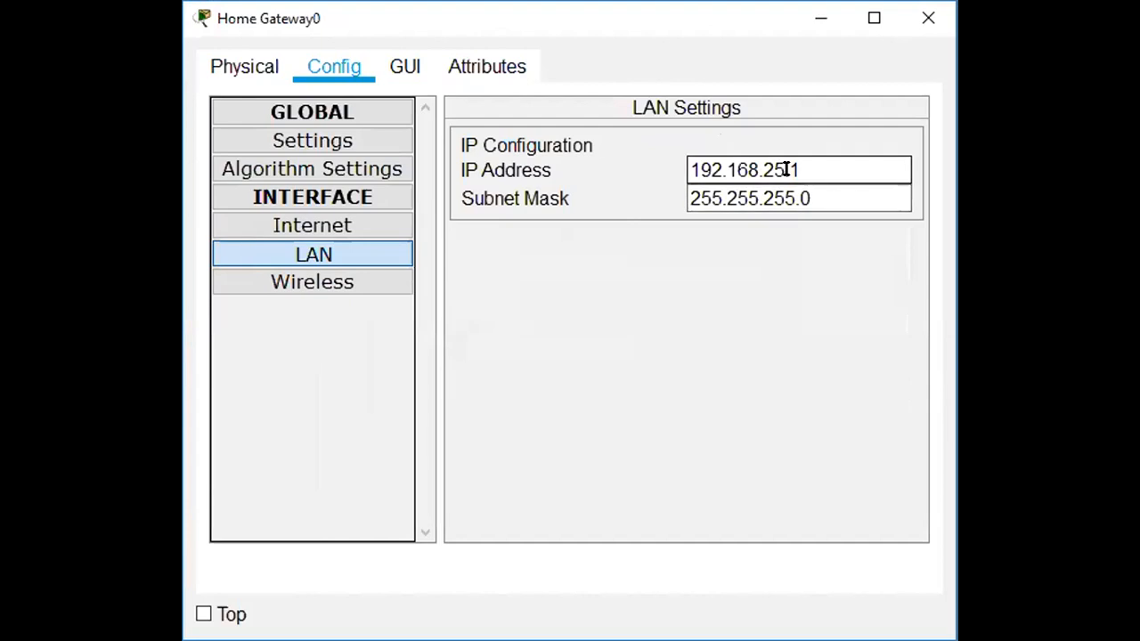
{"action": "left_click", "coordinate": [325, 292]}
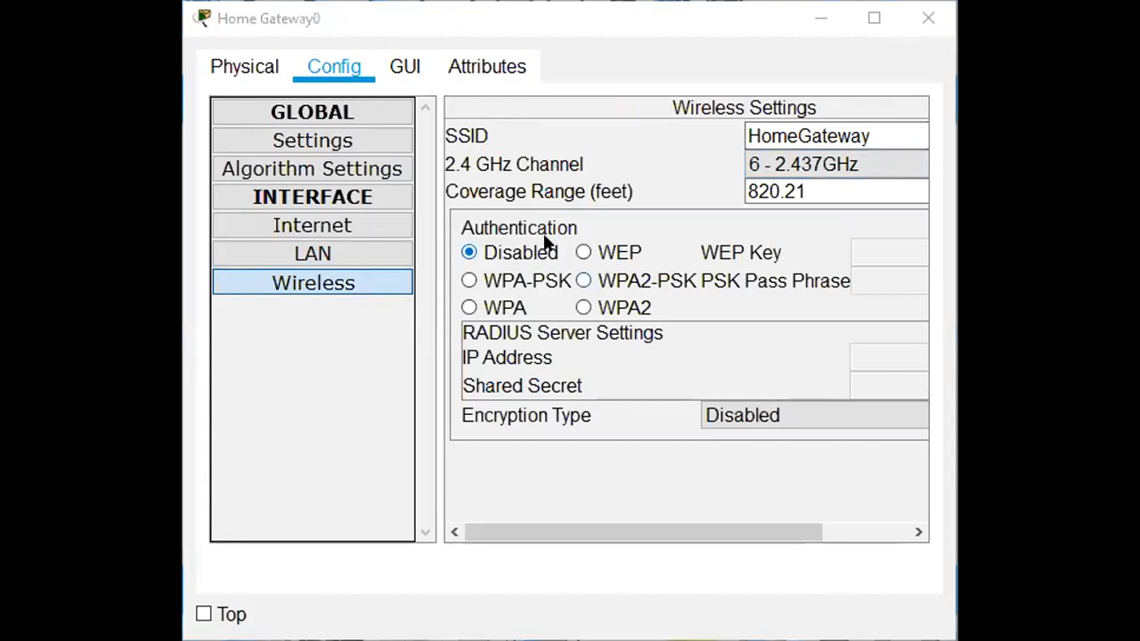
Set wireless authentication to WPA2-PSK with the network pass phrase and close the window.
{"action": "left_click", "coordinate": [583, 280]}
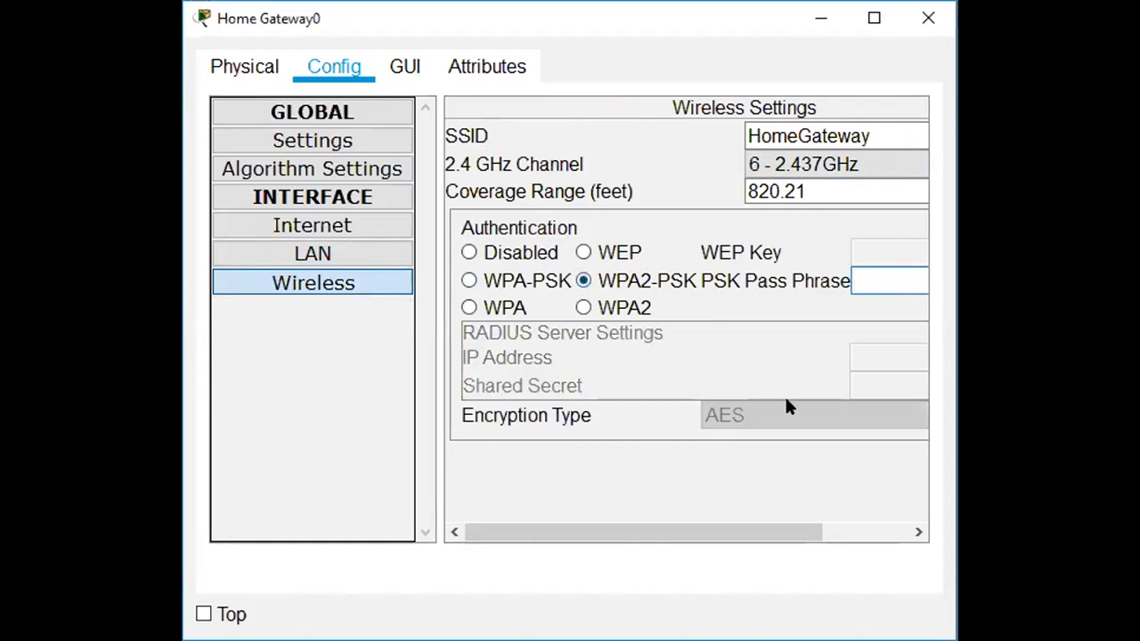
{"action": "type", "text": "ciscoiot"}
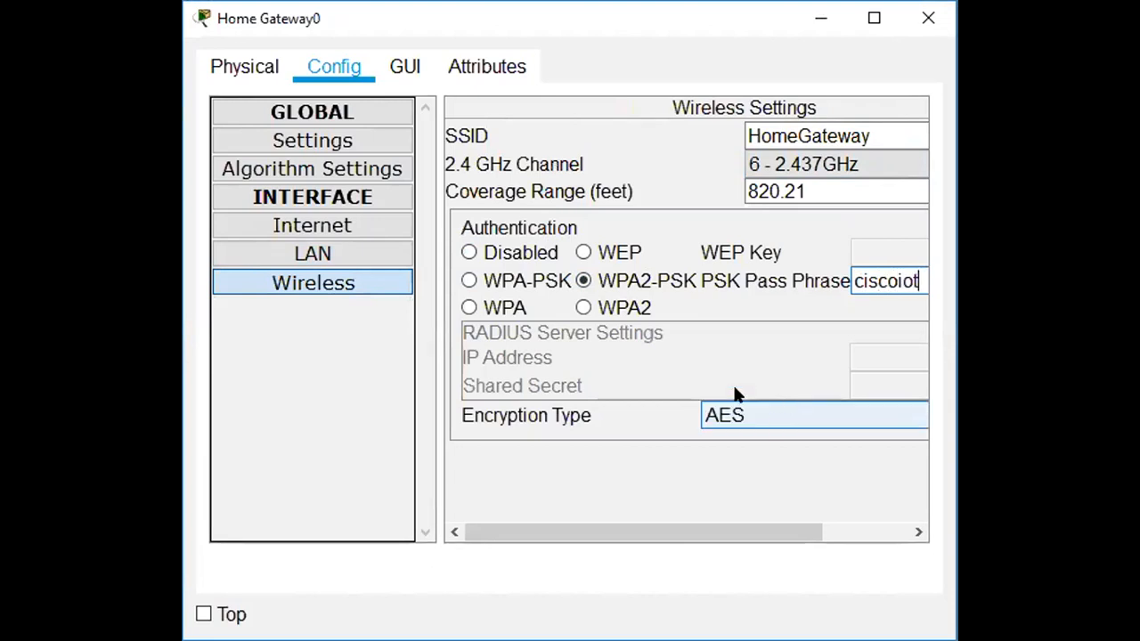
{"action": "left_click", "coordinate": [917, 25]}
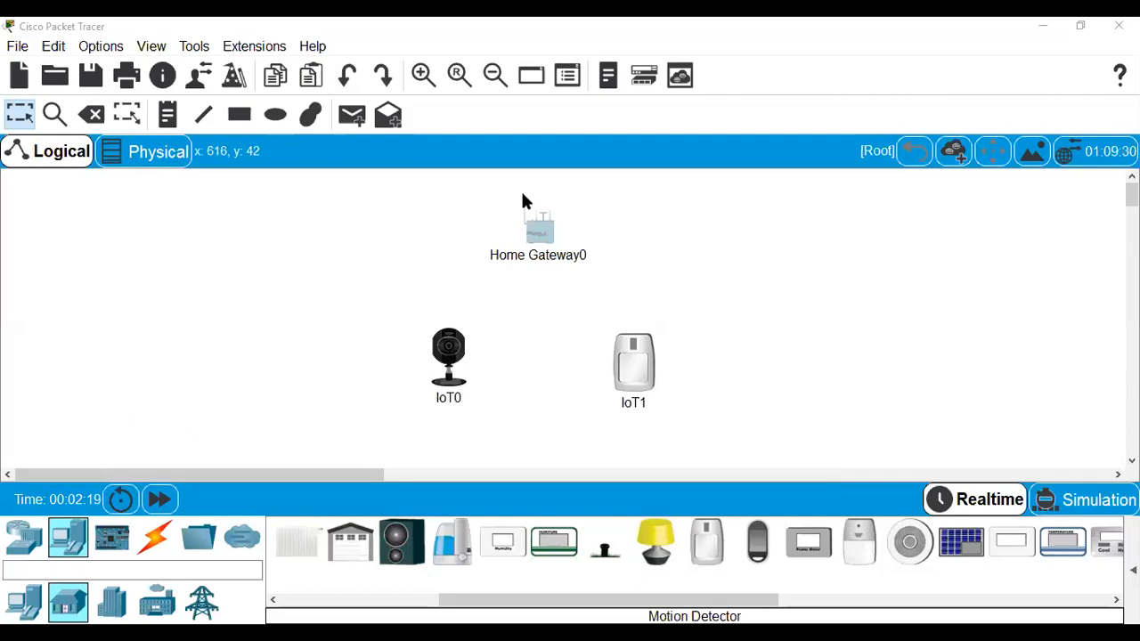
Switch IoT0's network adapter to PT-IOT-NM-1W and show its Config settings.
{"action": "left_click", "coordinate": [445, 357]}
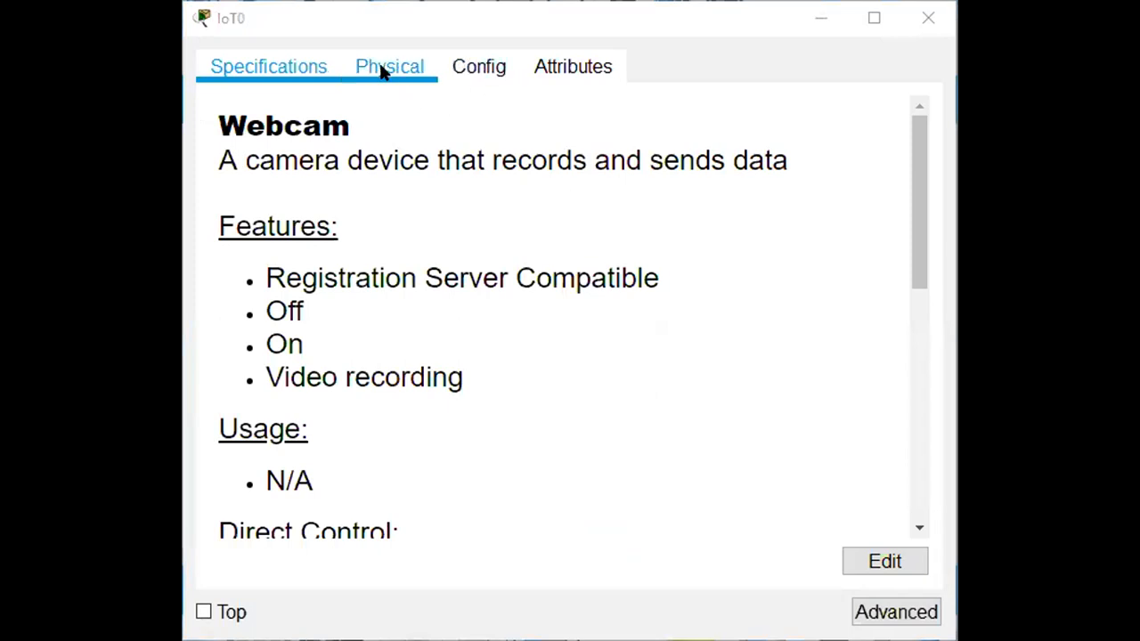
{"action": "left_click", "coordinate": [399, 78]}
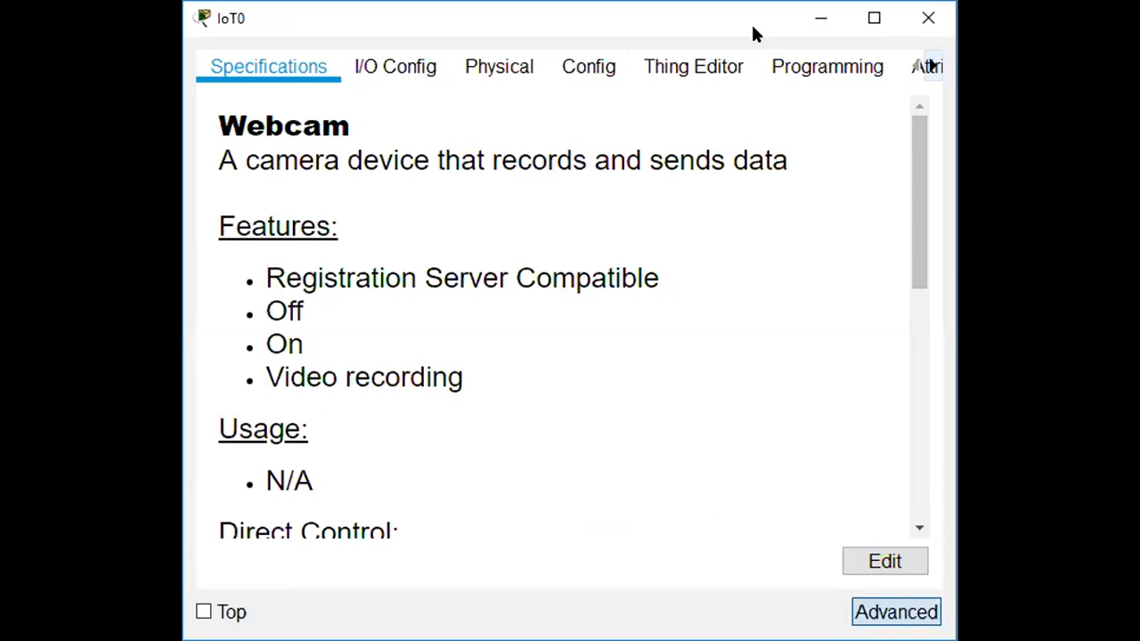
{"action": "left_click", "coordinate": [397, 69]}
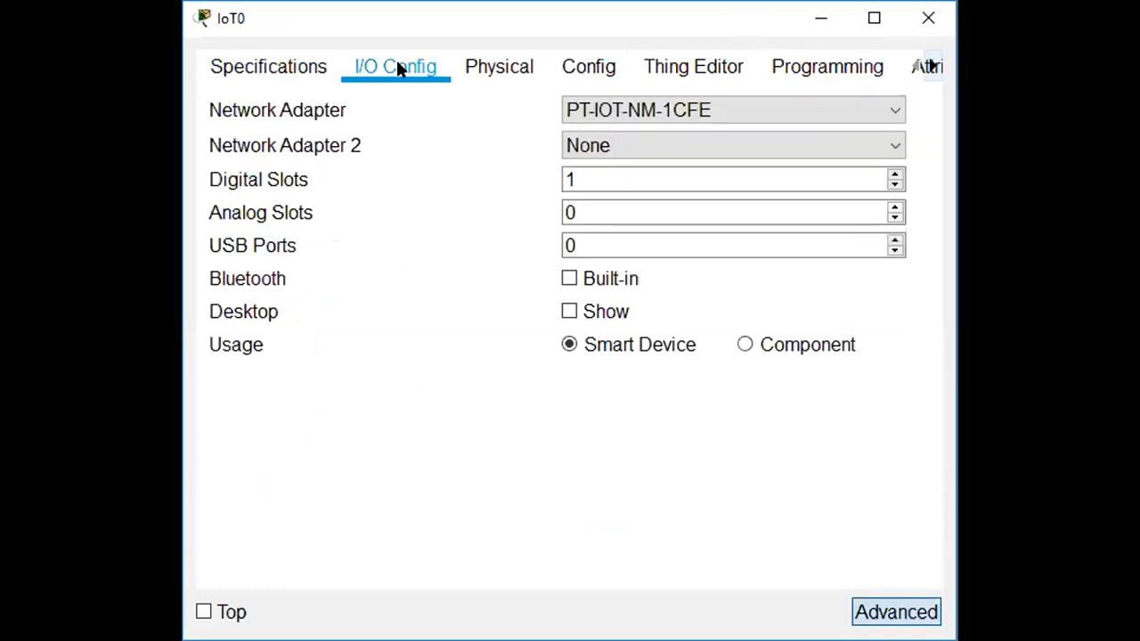
{"action": "left_click", "coordinate": [623, 109]}
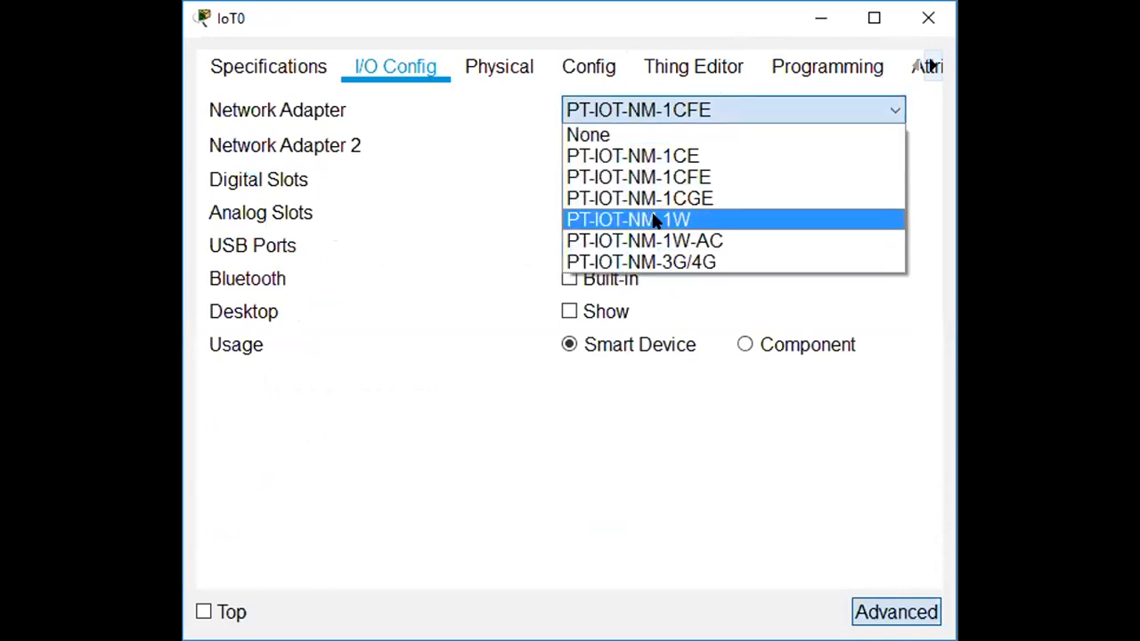
{"action": "left_click", "coordinate": [655, 221]}
{"action": "left_click", "coordinate": [496, 68]}
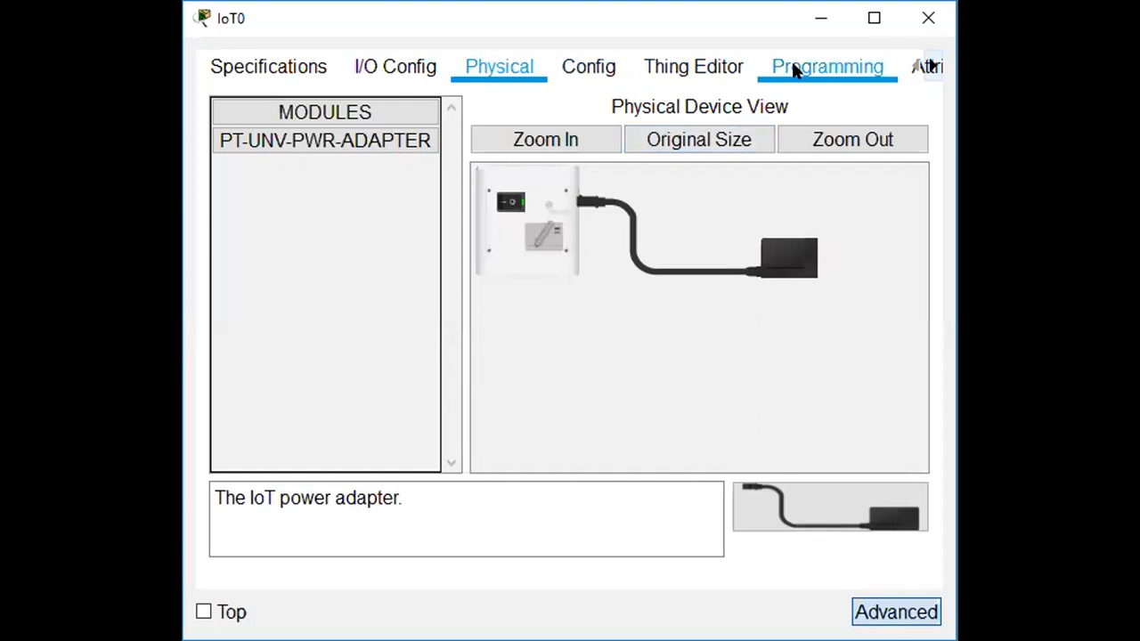
{"action": "left_click", "coordinate": [408, 59]}
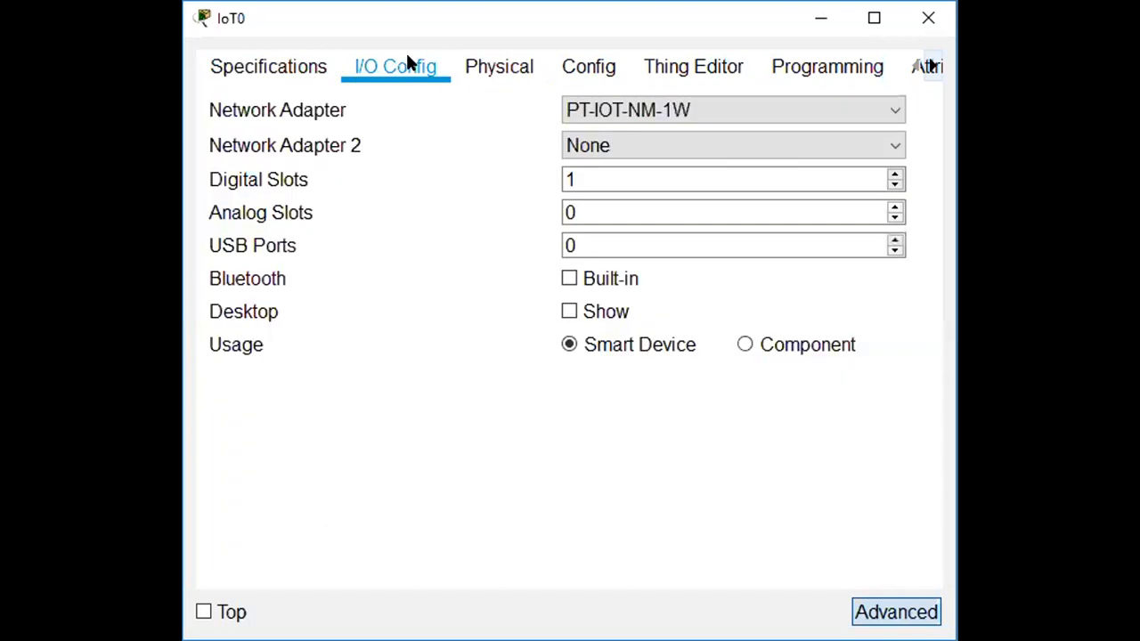
{"action": "left_click", "coordinate": [584, 59]}
{"action": "left_click", "coordinate": [628, 181]}
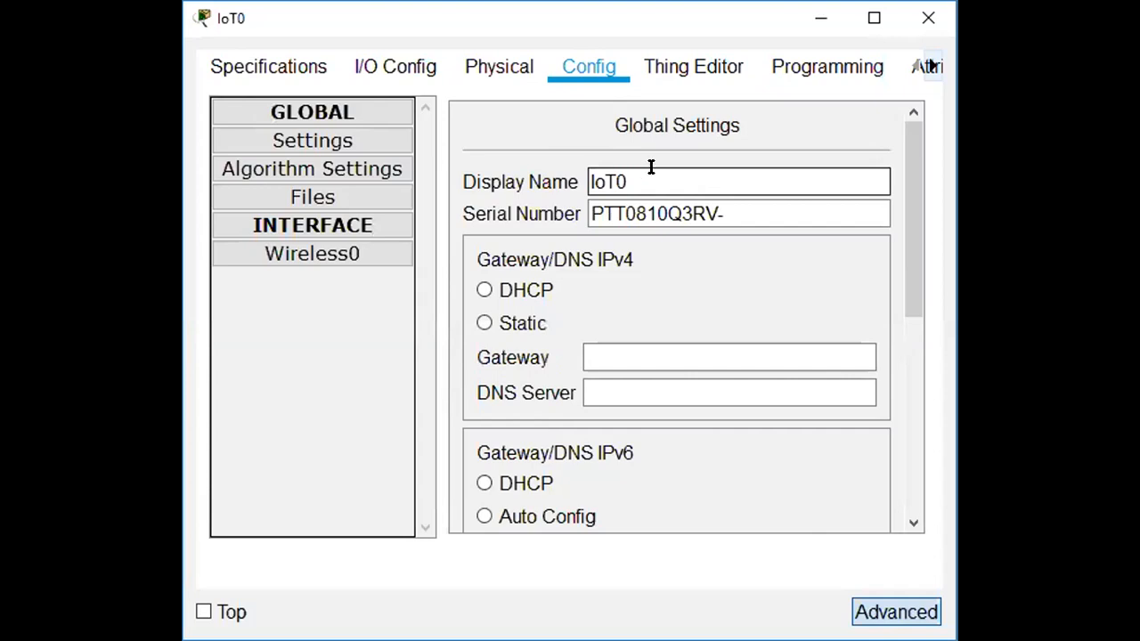
Scroll past IoT Server (Home Gateway) and open IoT0's Wireless0 interface.
{"action": "left_click_drag", "start_coordinate": [915, 227], "coordinate": [944, 444]}
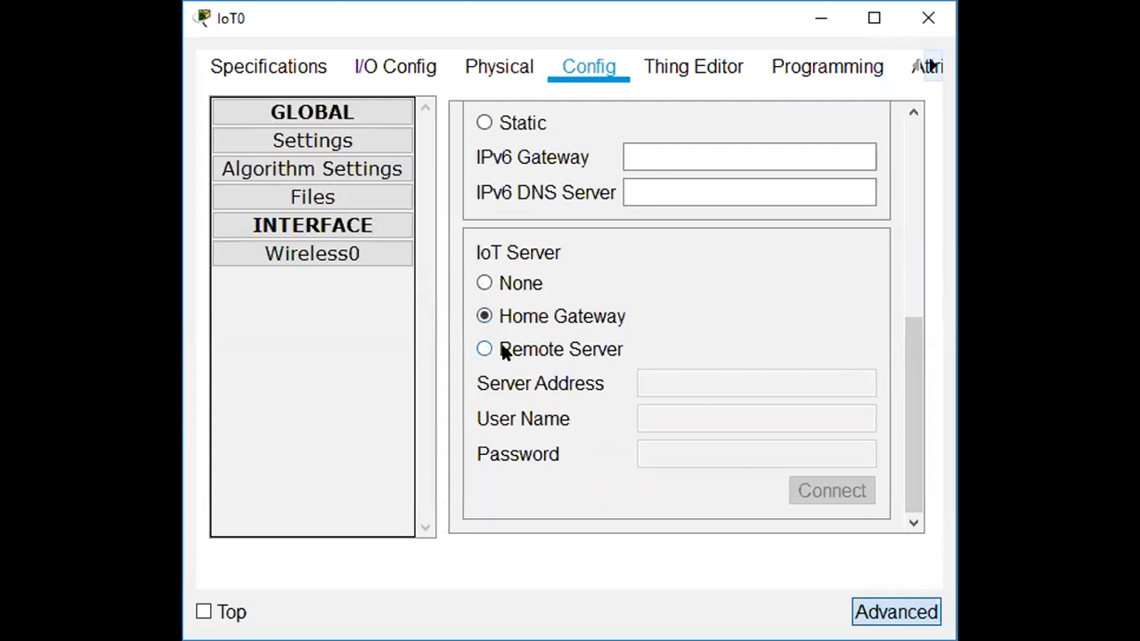
{"action": "left_click", "coordinate": [354, 254]}
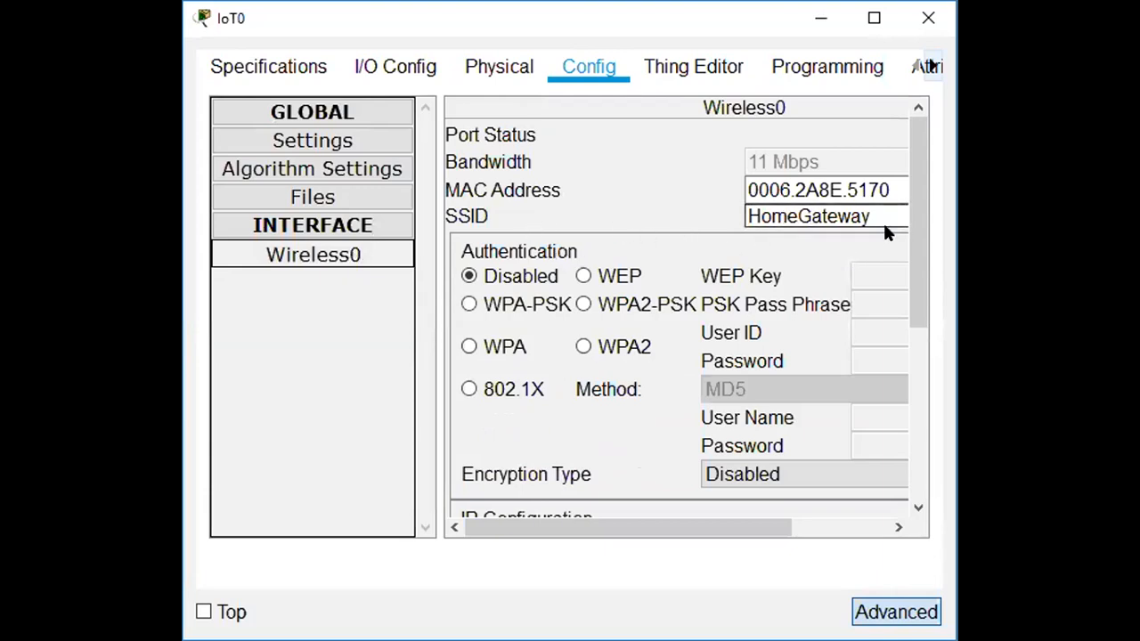
Set IoT0's Wireless0 to WPA2-PSK with the pass phrase and DHCP, getting 192.168.25.100.
{"action": "scroll", "coordinate": [905, 227], "scroll_direction": "down", "scroll_amount": 2}
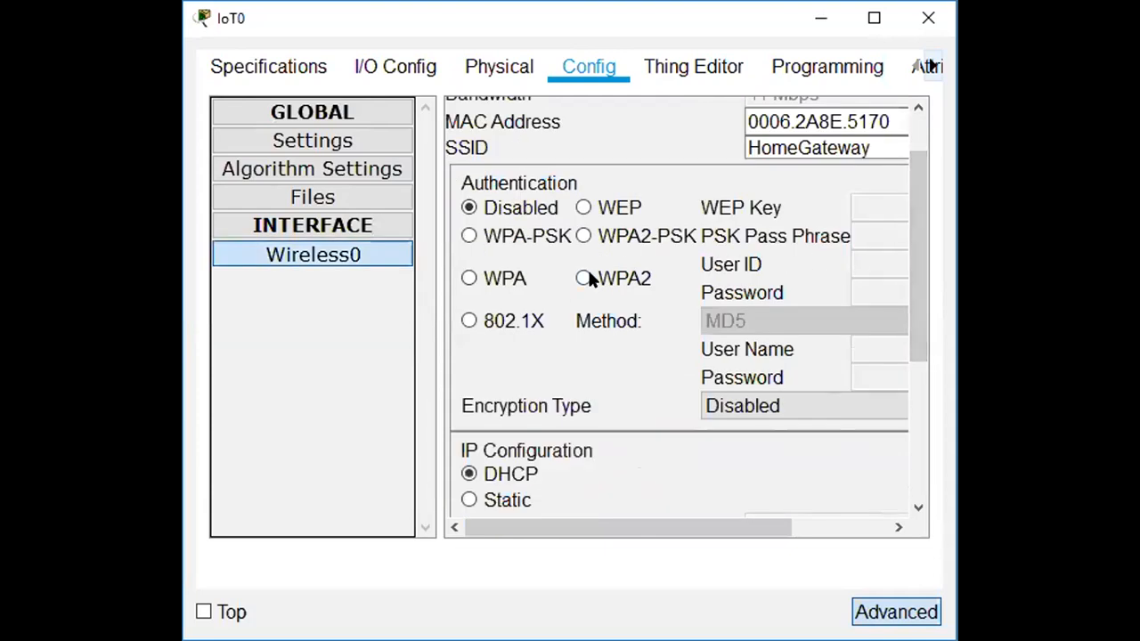
{"action": "left_click", "coordinate": [583, 236]}
{"action": "left_click", "coordinate": [855, 236]}
{"action": "type", "text": "cisco"}
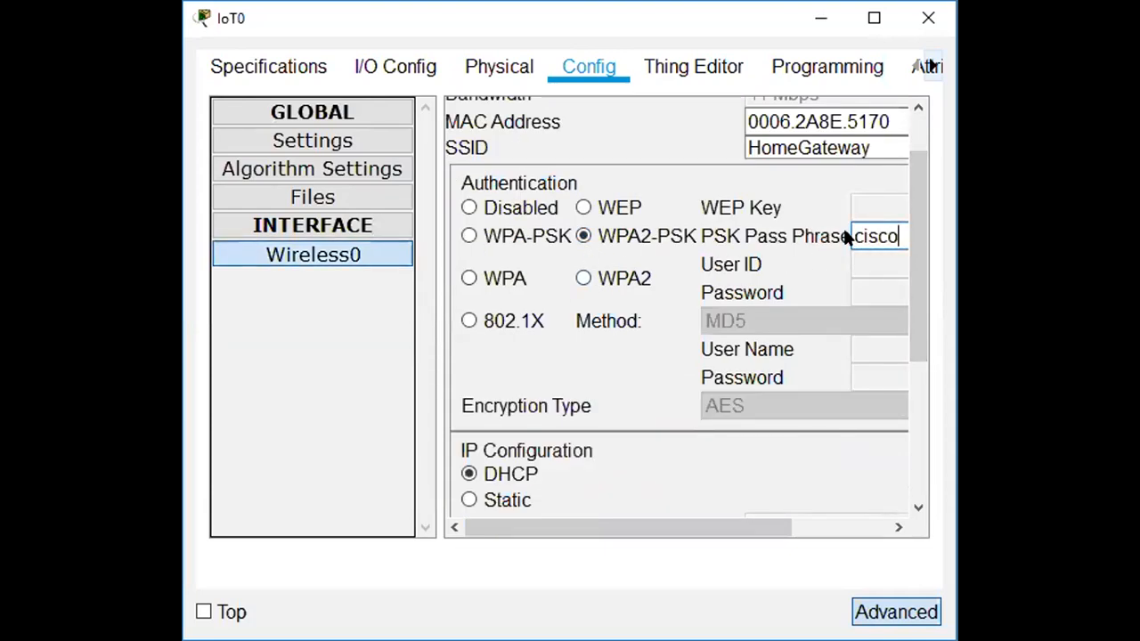
{"action": "type", "text": "io"}
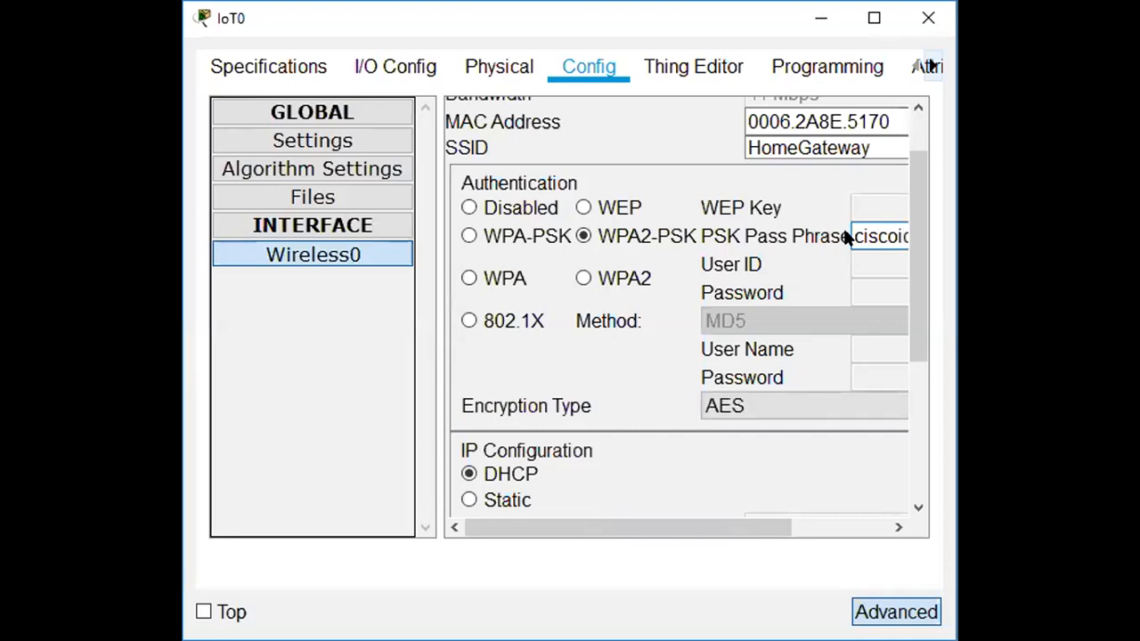
{"action": "left_click_drag", "start_coordinate": [921, 244], "coordinate": [921, 348]}
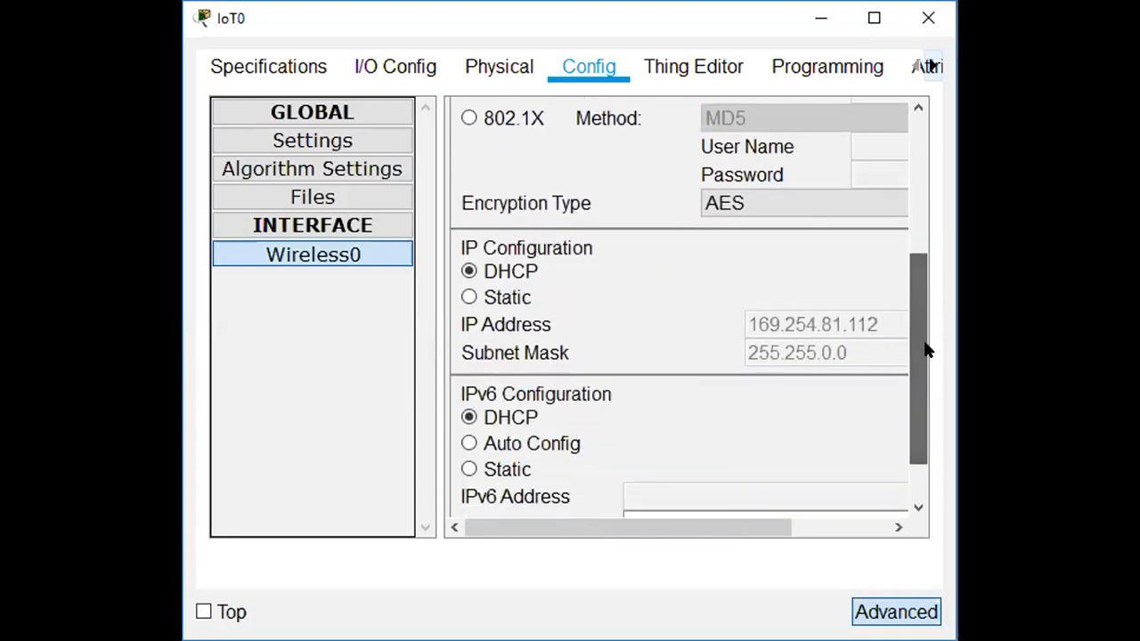
{"action": "left_click", "coordinate": [526, 273]}
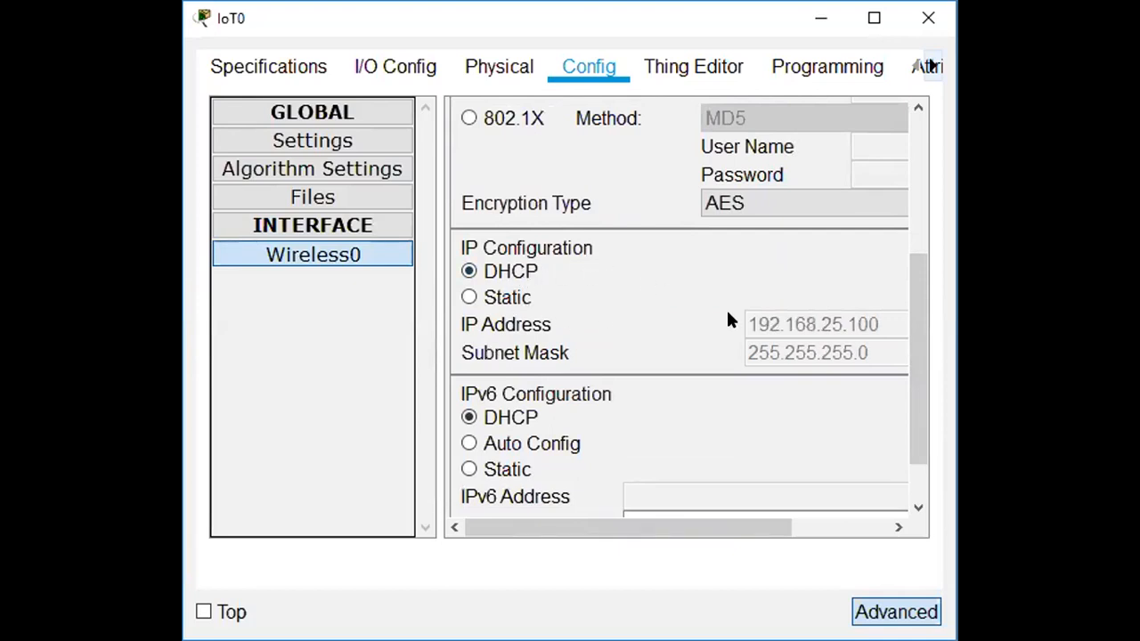
{"action": "scroll", "coordinate": [920, 373], "scroll_direction": "down", "scroll_amount": 2}
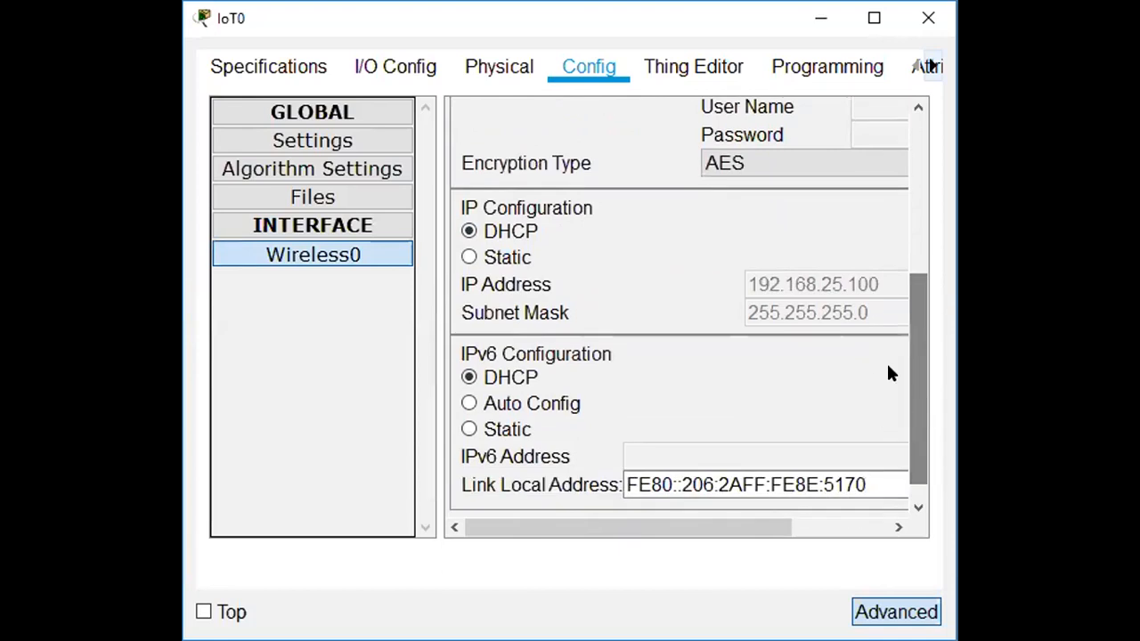
Close IoT0's settings window, leaving it wirelessly linked to Home Gateway0.
{"action": "left_click", "coordinate": [923, 19]}
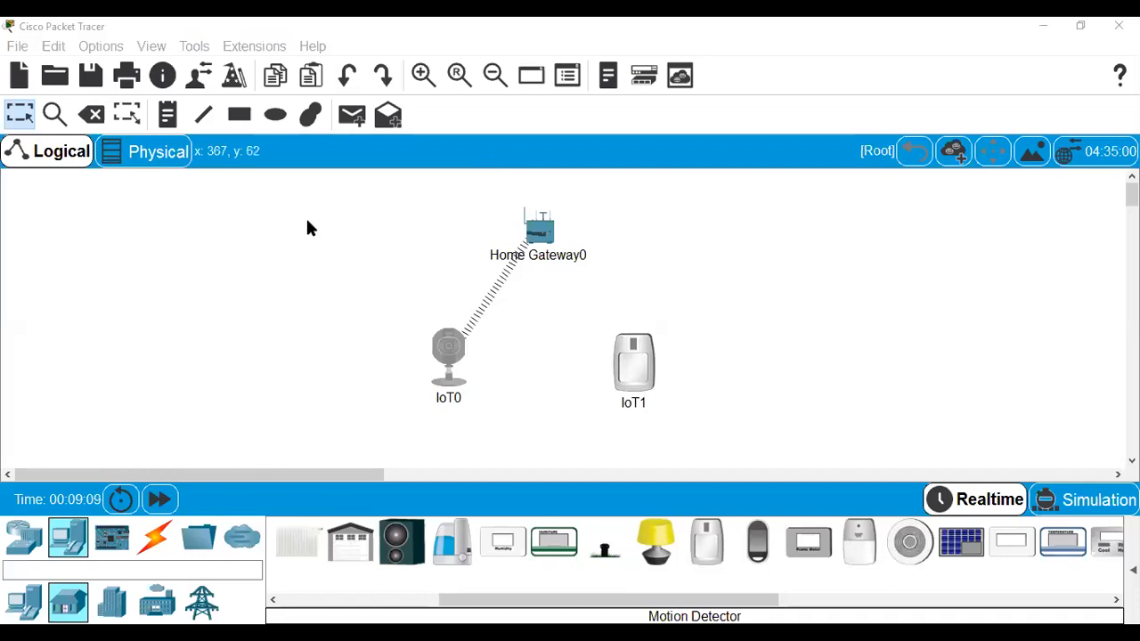
Place an MCU board and an SBC board right of the motion detector.
{"action": "left_click", "coordinate": [106, 545]}
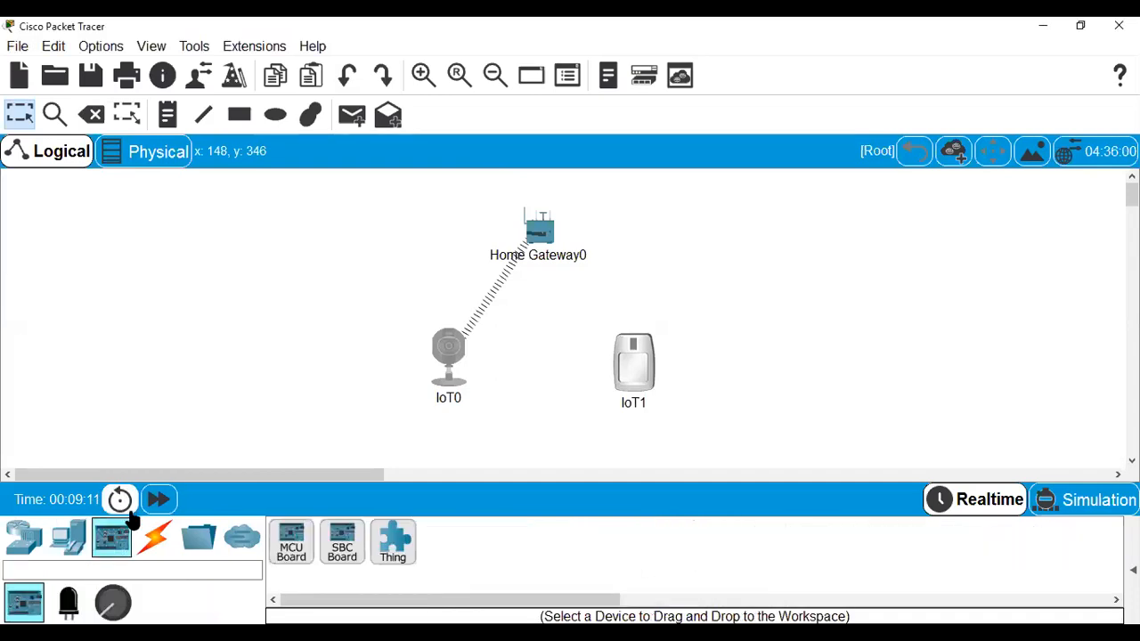
{"action": "left_click_drag", "start_coordinate": [293, 540], "coordinate": [784, 329]}
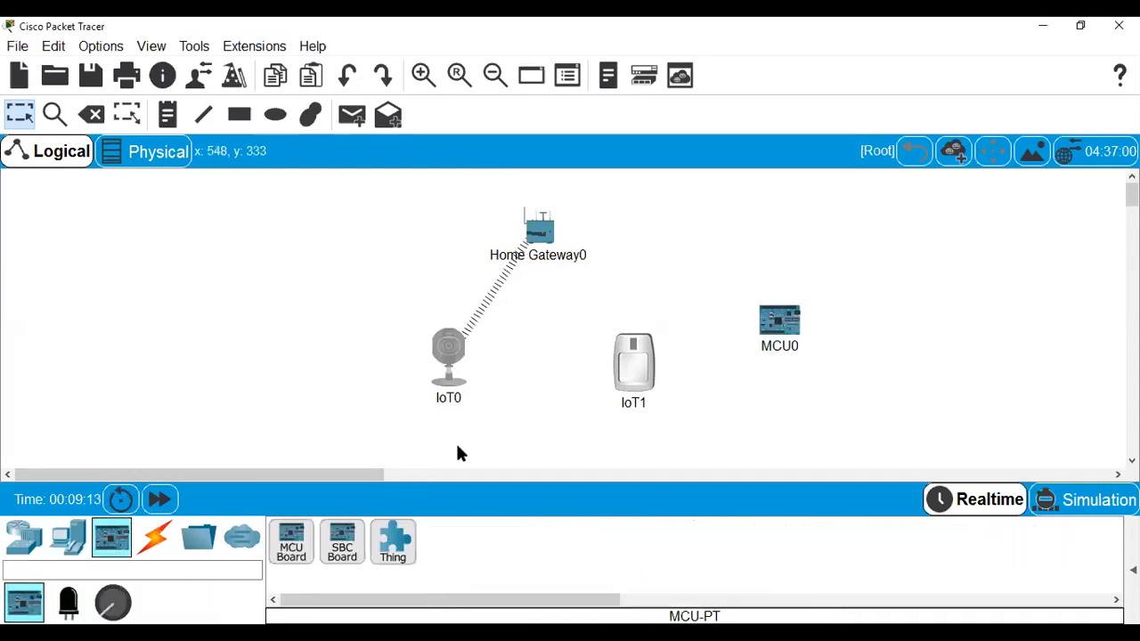
{"action": "left_click_drag", "start_coordinate": [345, 541], "coordinate": [895, 337]}
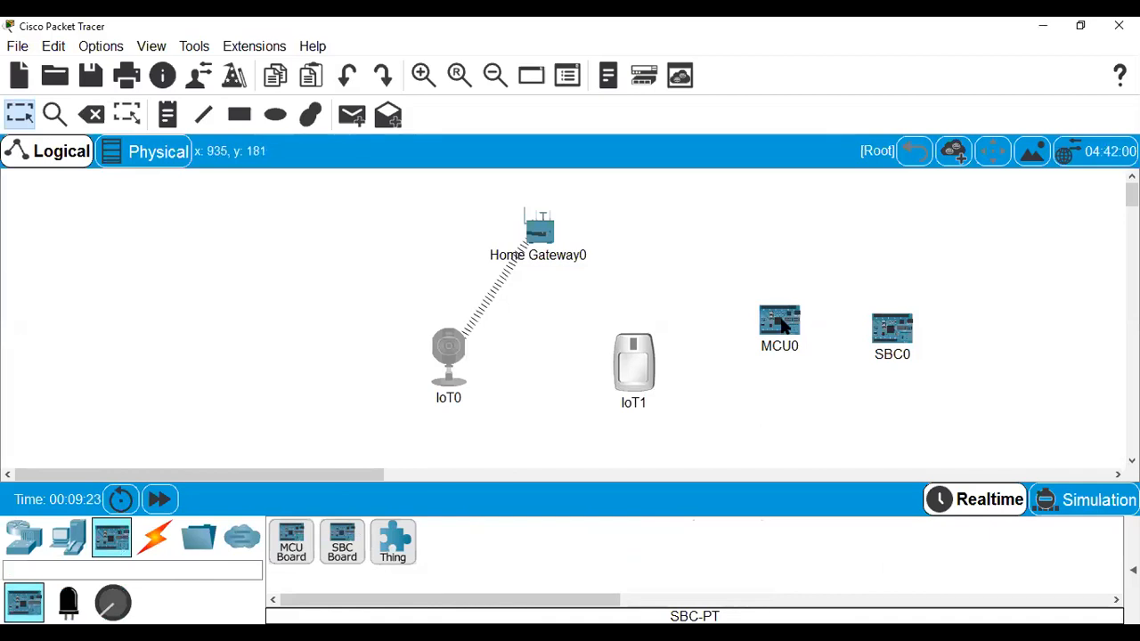
{"action": "mouse_move", "coordinate": [784, 327]}
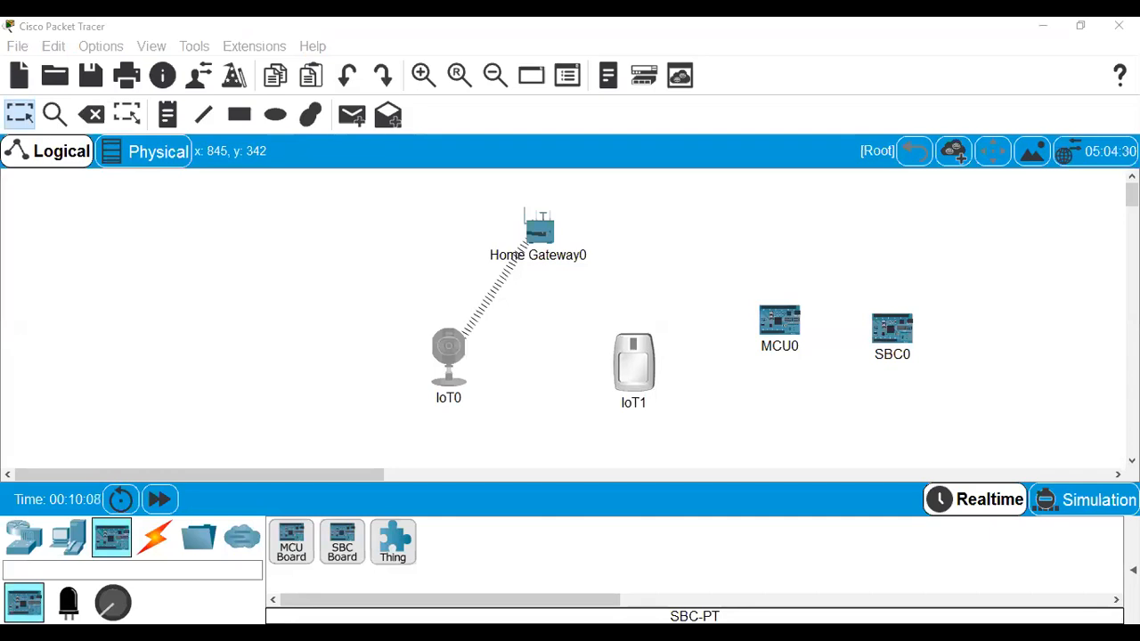
Switch back to the PowerPoint presentation on slide 46.
{"action": "key", "text": "alt+Tab"}
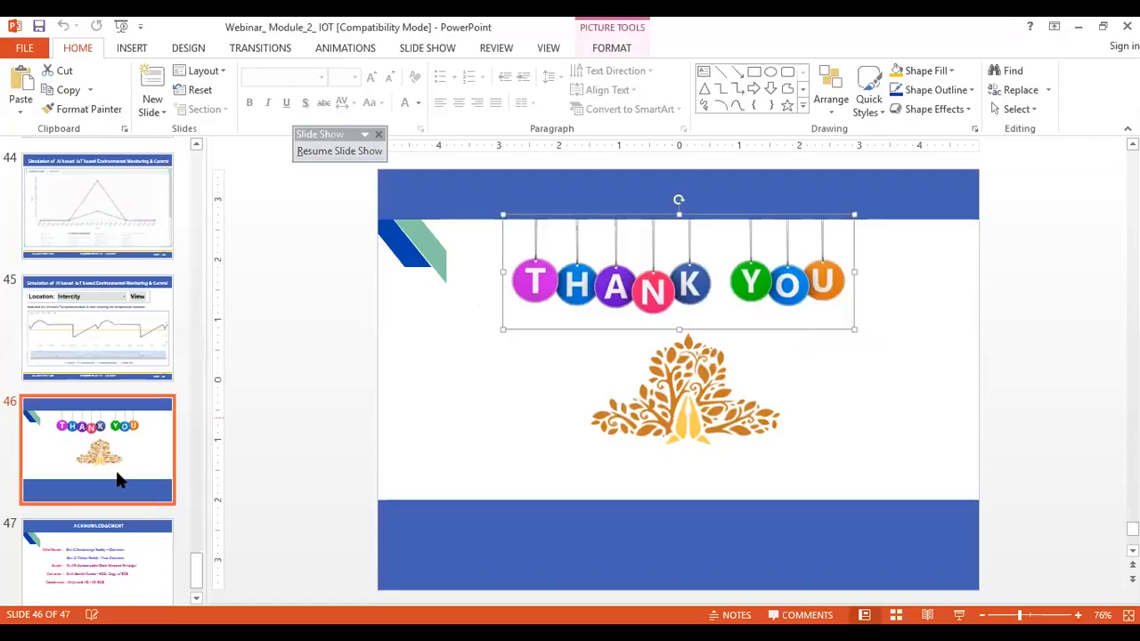